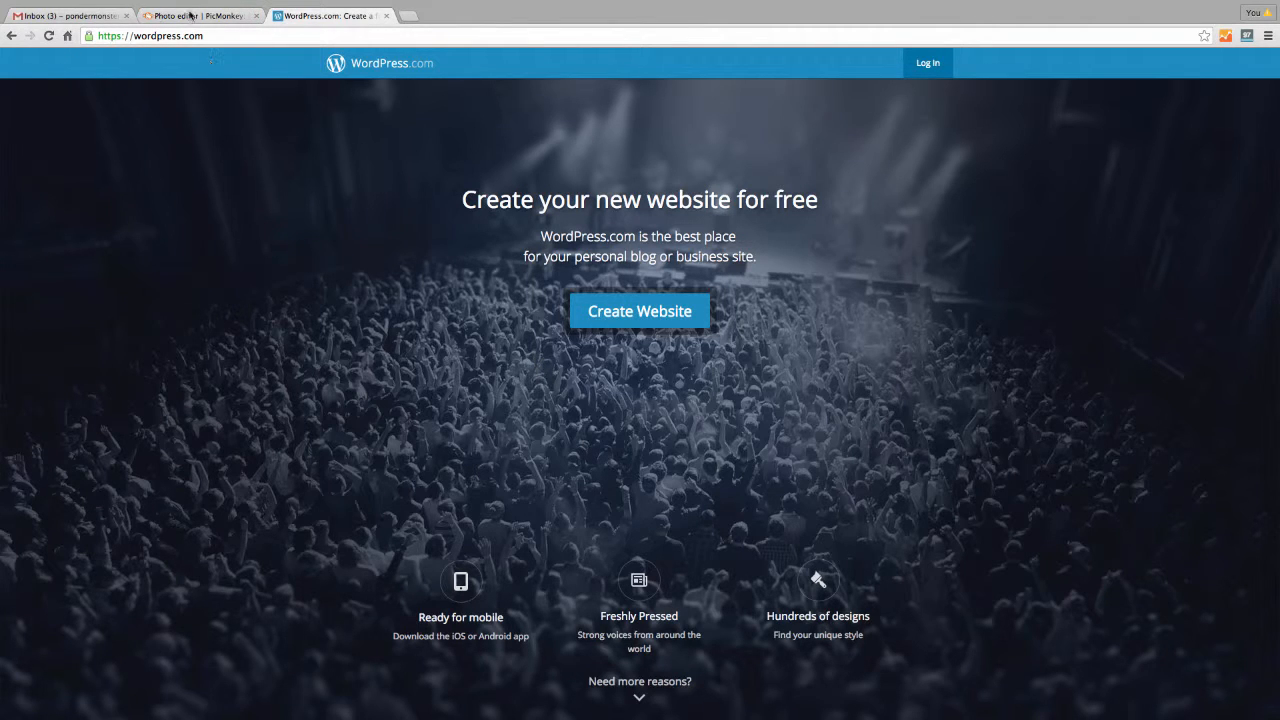
# Create a new website with the site address beckystoys.wordpress.com
pyautogui.click(671, 313)
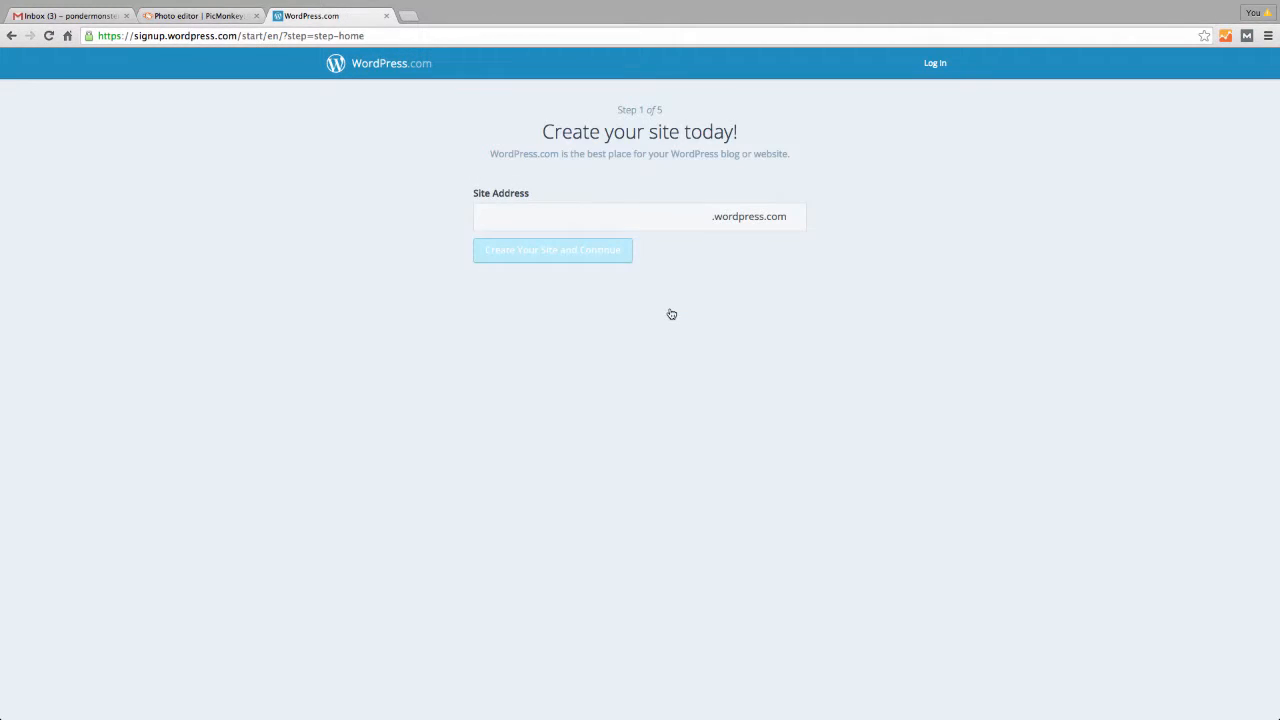
pyautogui.click(621, 217)
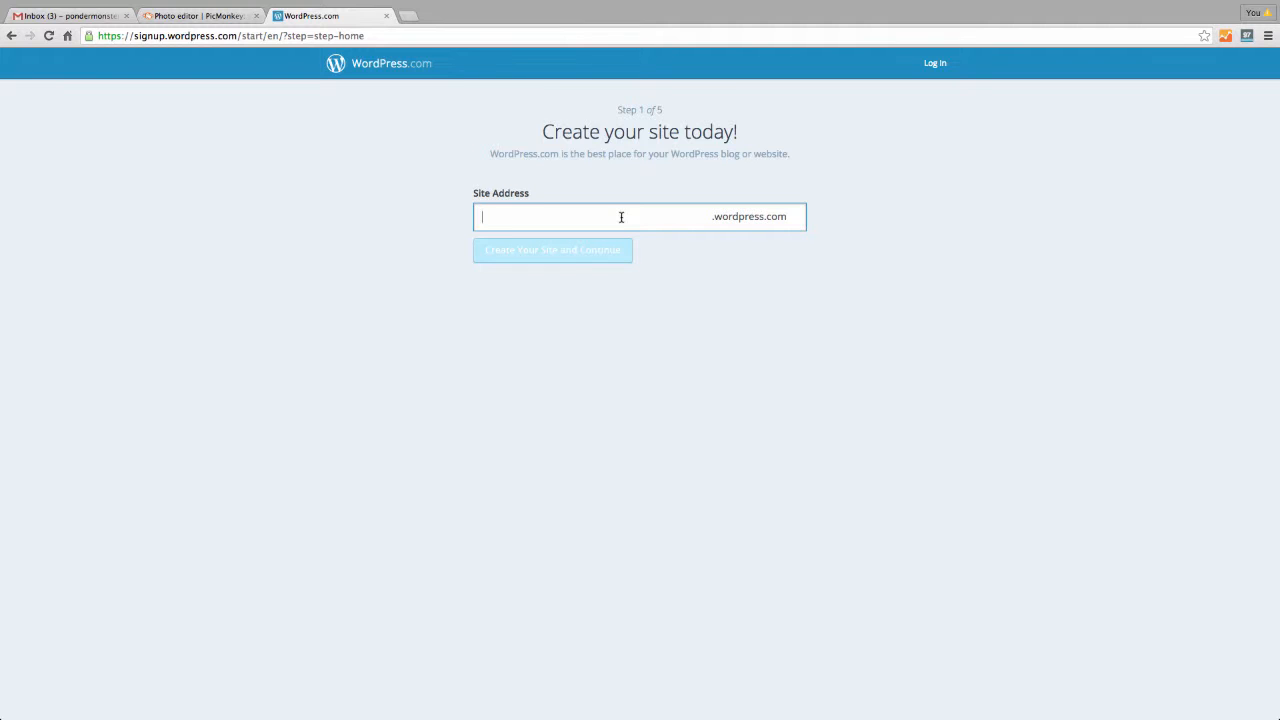
pyautogui.write('beckystoys')
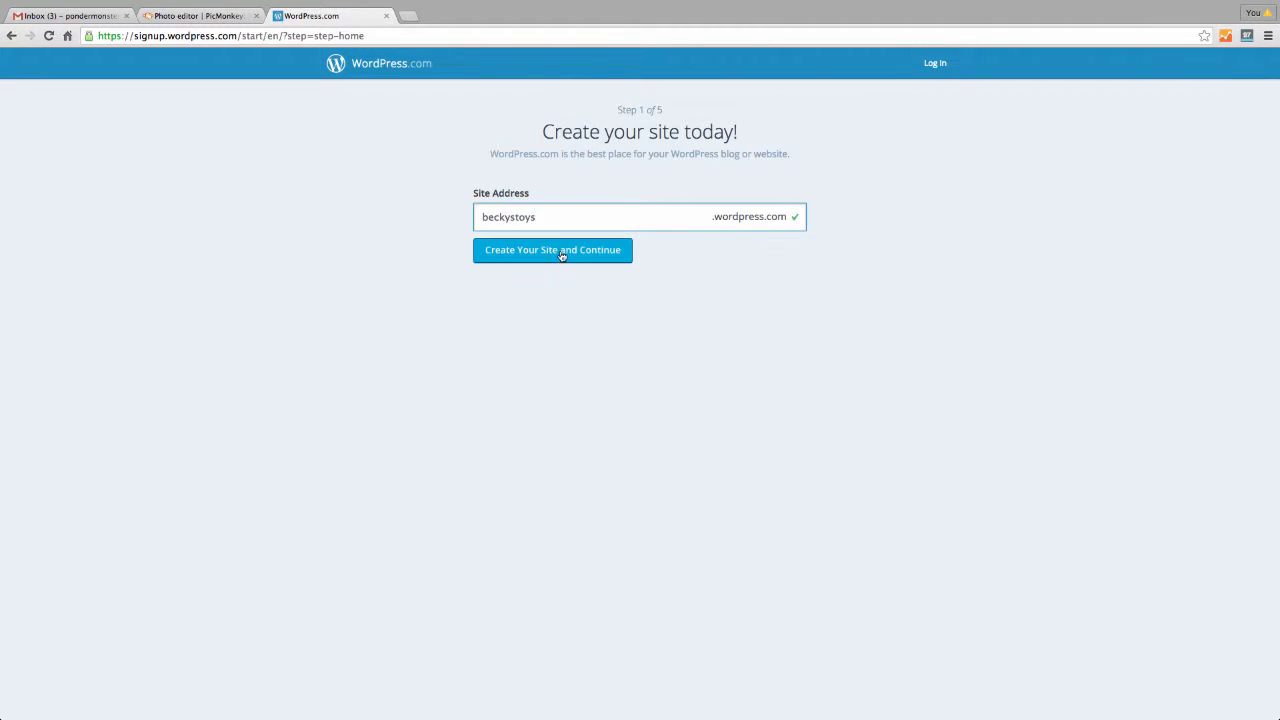
pyautogui.click(562, 256)
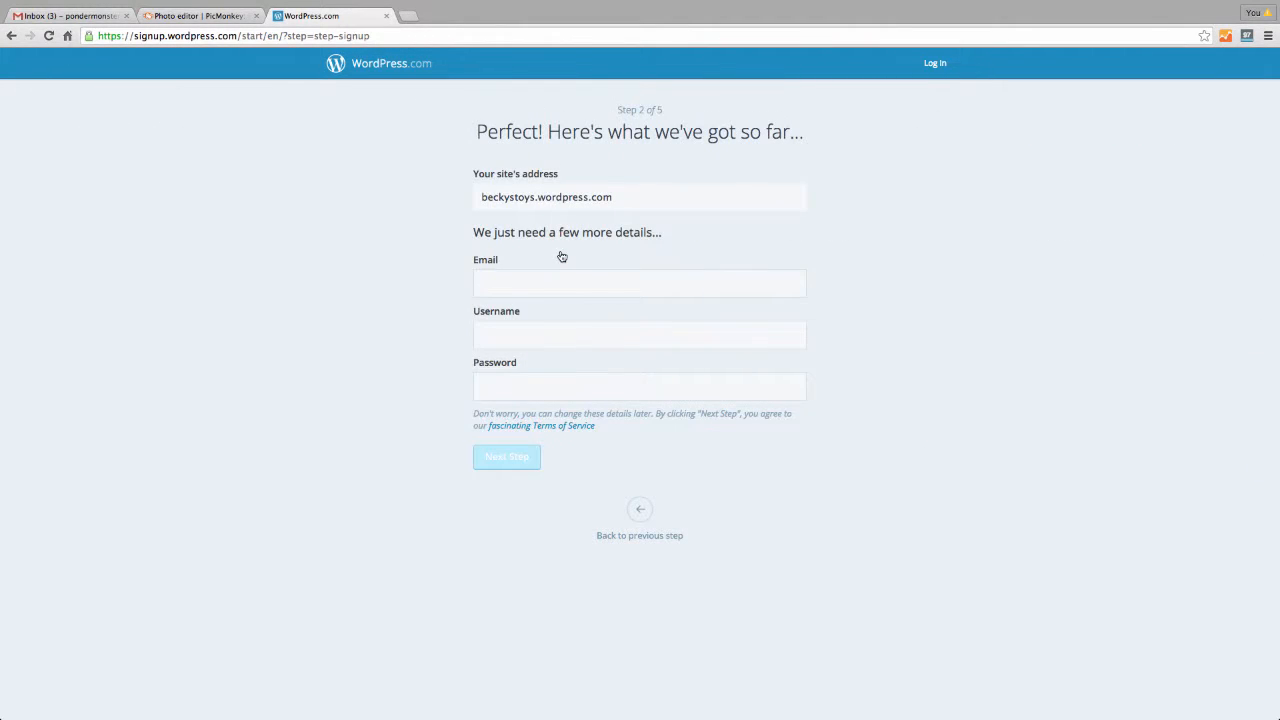
# Enter the account e-mail and password, then submit the account details
pyautogui.click(555, 284)
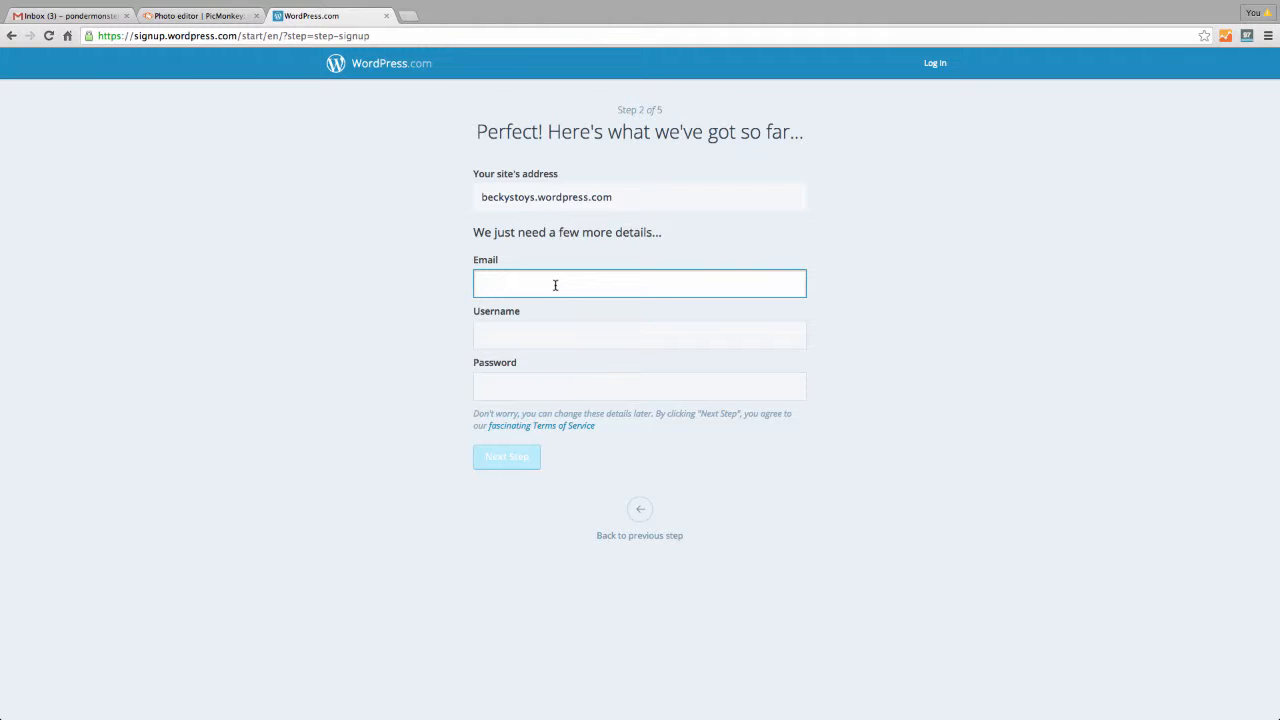
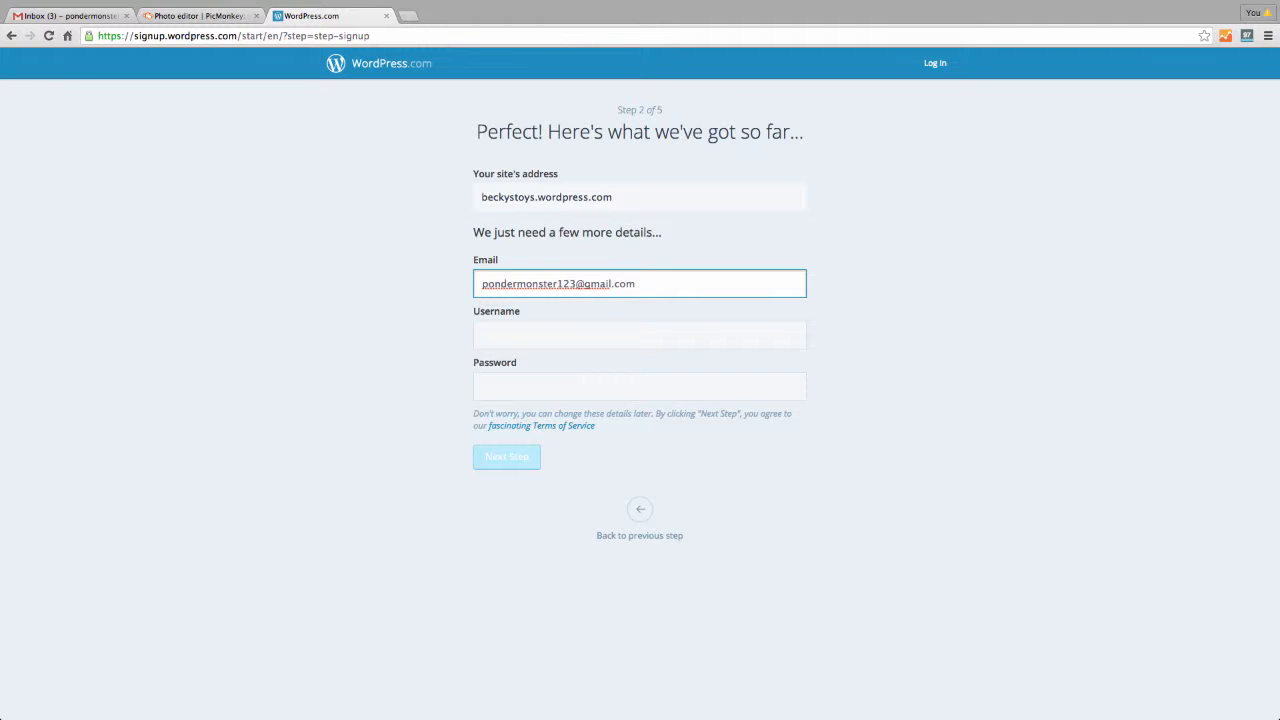
pyautogui.press('Tab')
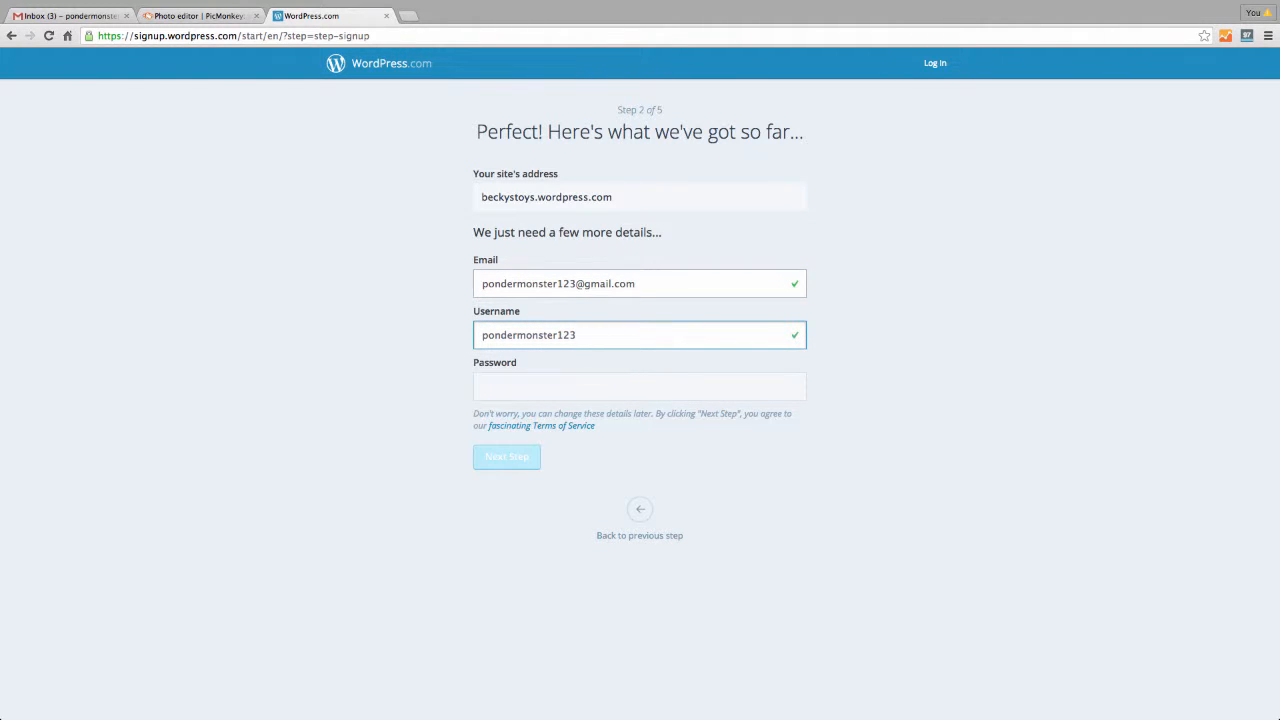
pyautogui.click(558, 382)
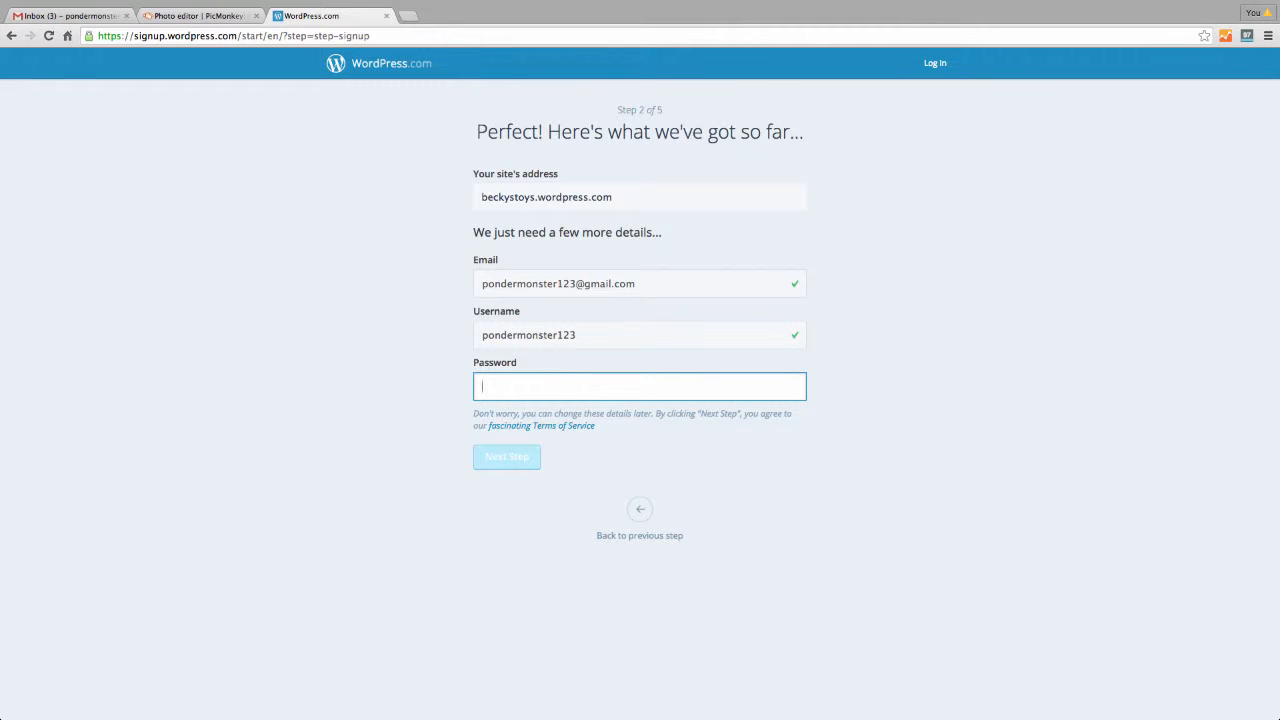
pyautogui.write('•••••••••')
pyautogui.click(510, 458)
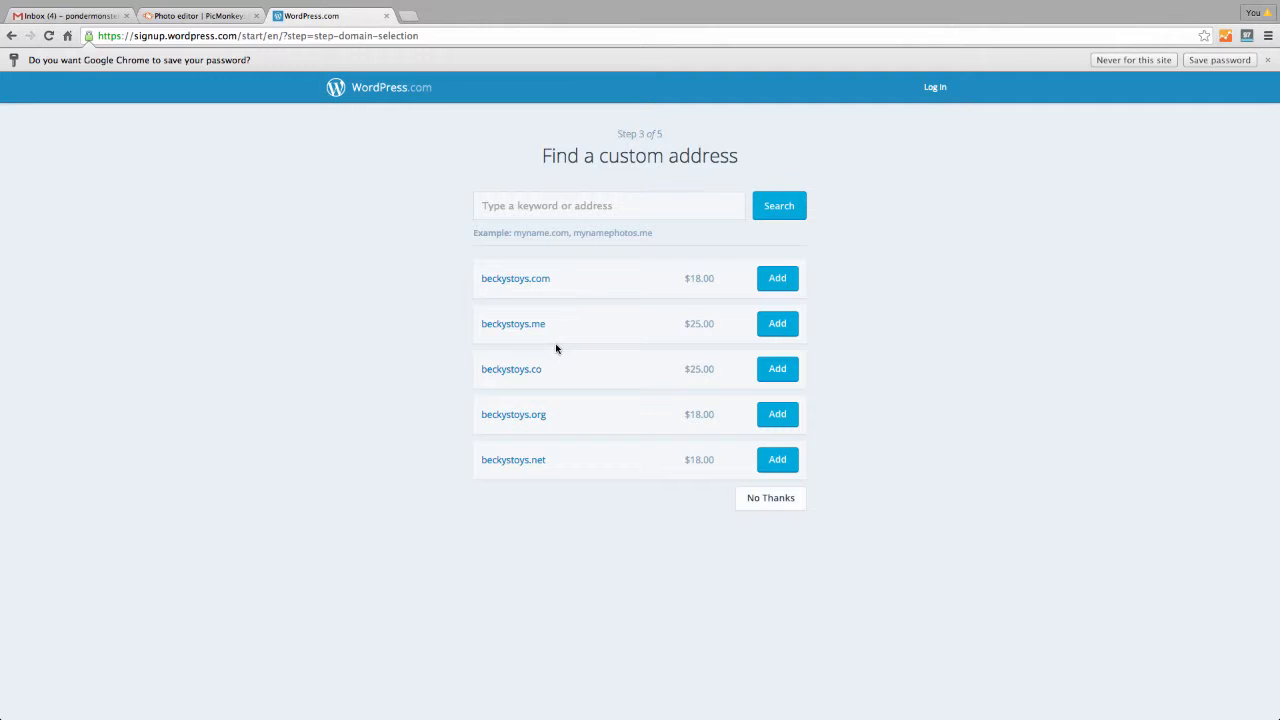
# Decline the custom domain and browse themes like Boardwalk, Minnow, Eighties and Tonal
pyautogui.click(761, 508)
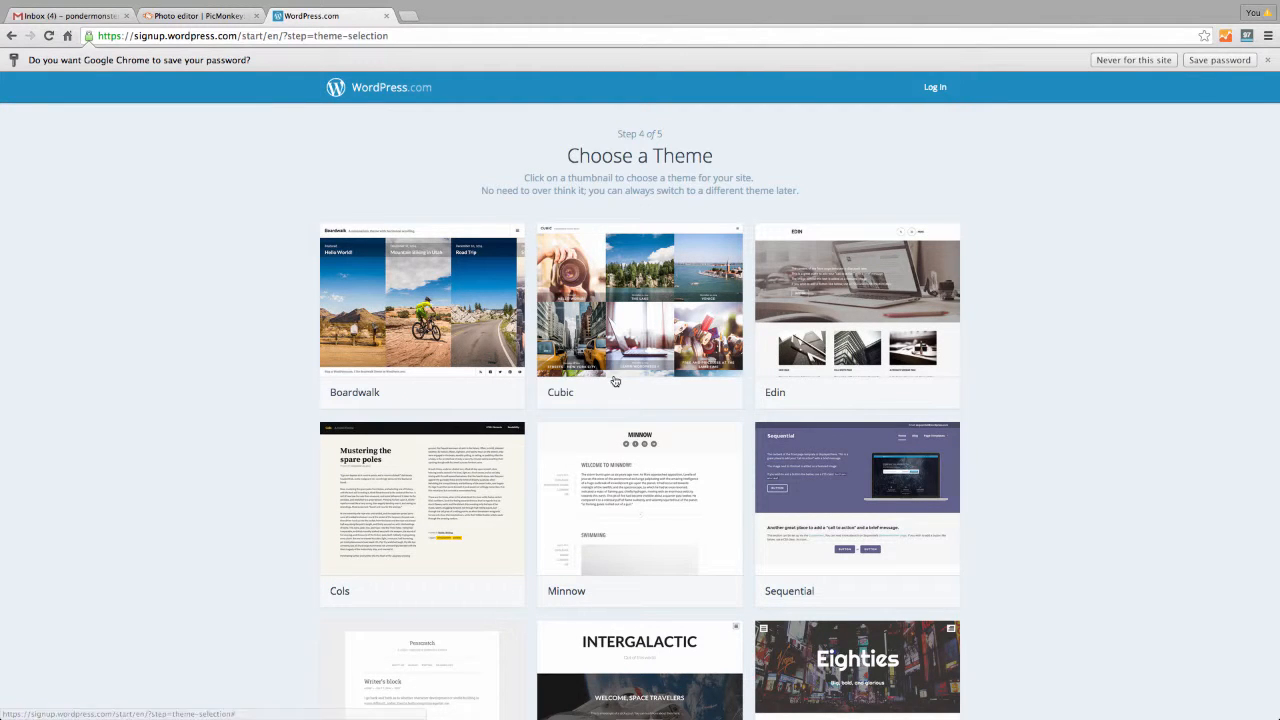
pyautogui.scroll(-5, 626, 415)
pyautogui.scroll(-4, 626, 415)
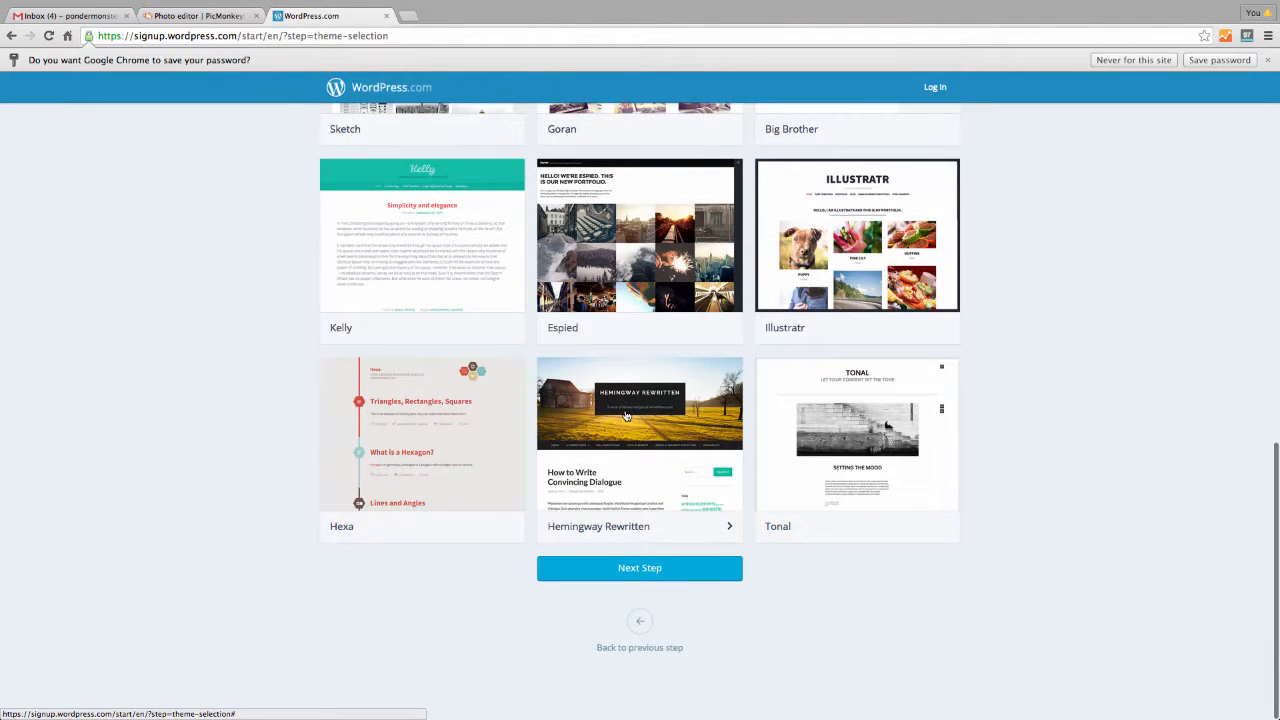
pyautogui.scroll(3, 626, 415)
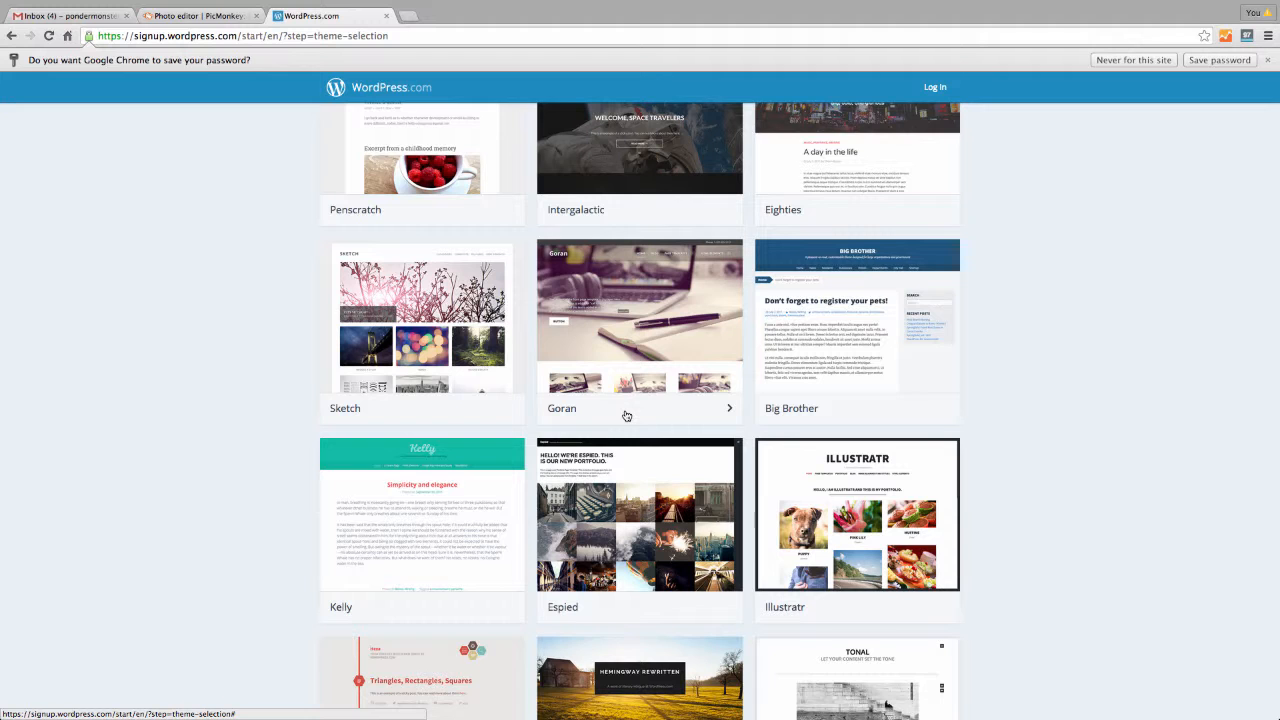
pyautogui.scroll(1, 626, 415)
pyautogui.scroll(3, 626, 415)
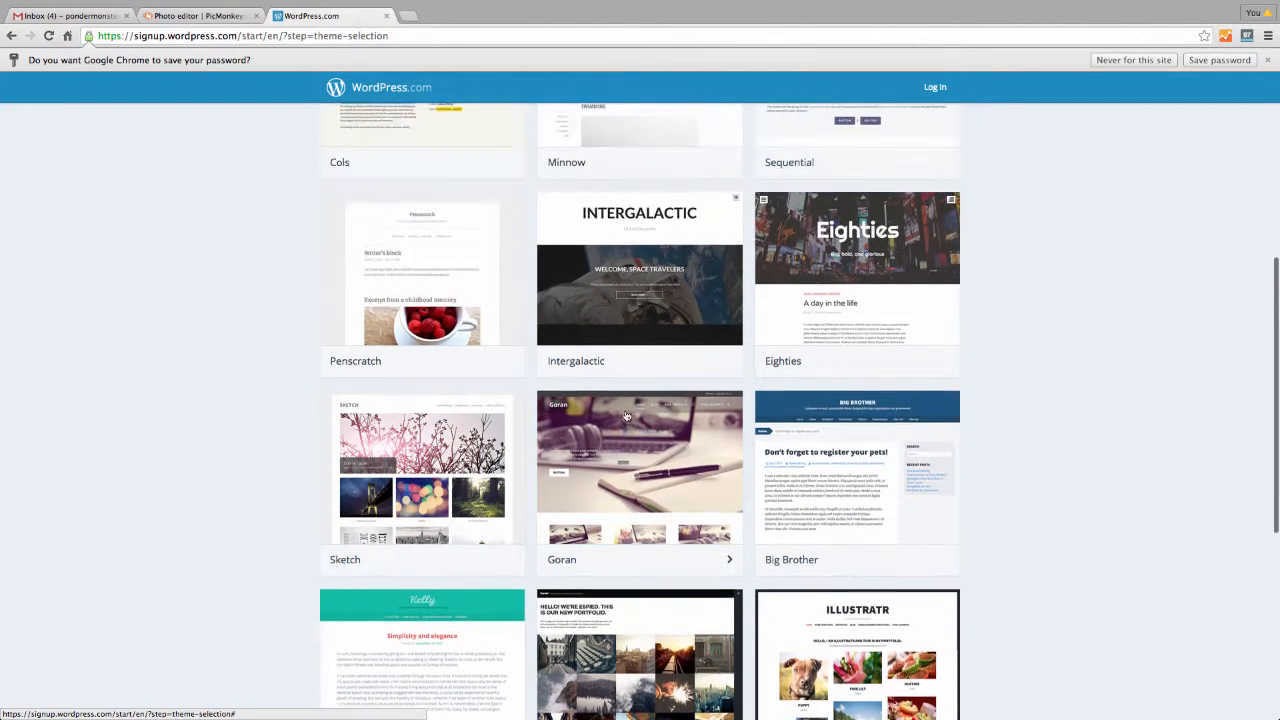
pyautogui.scroll(3, 626, 415)
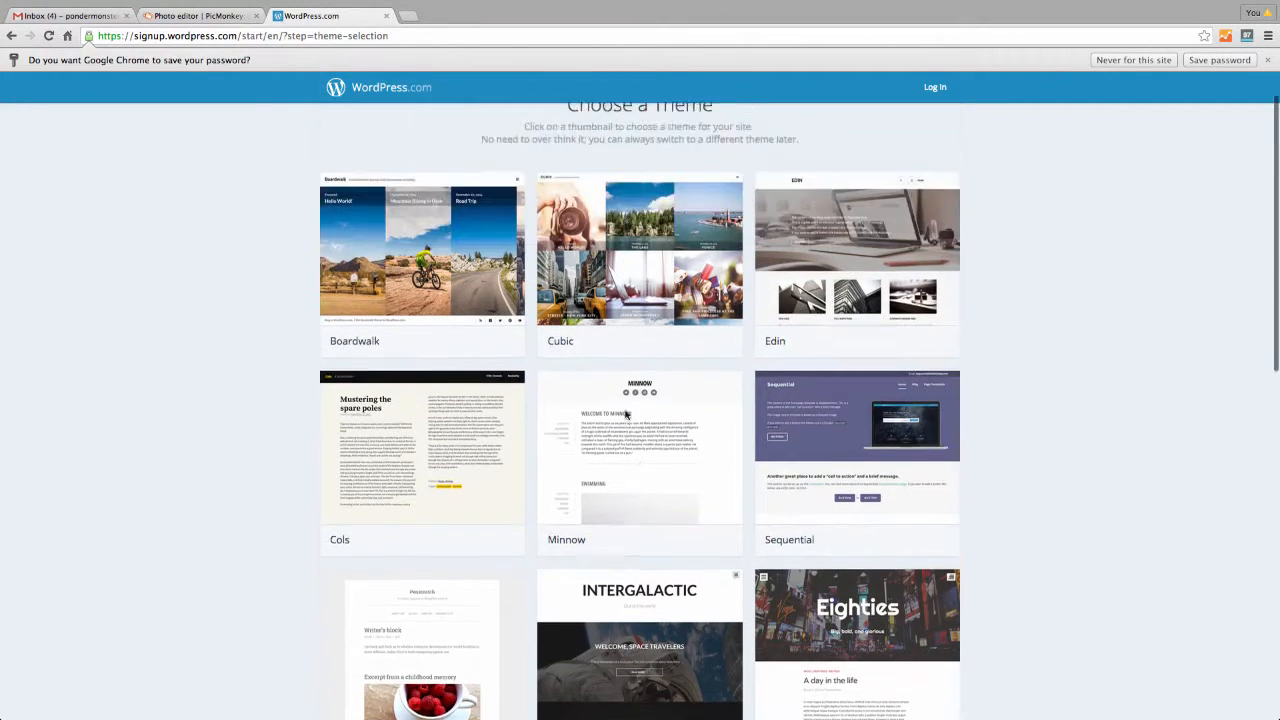
pyautogui.scroll(-9, 626, 415)
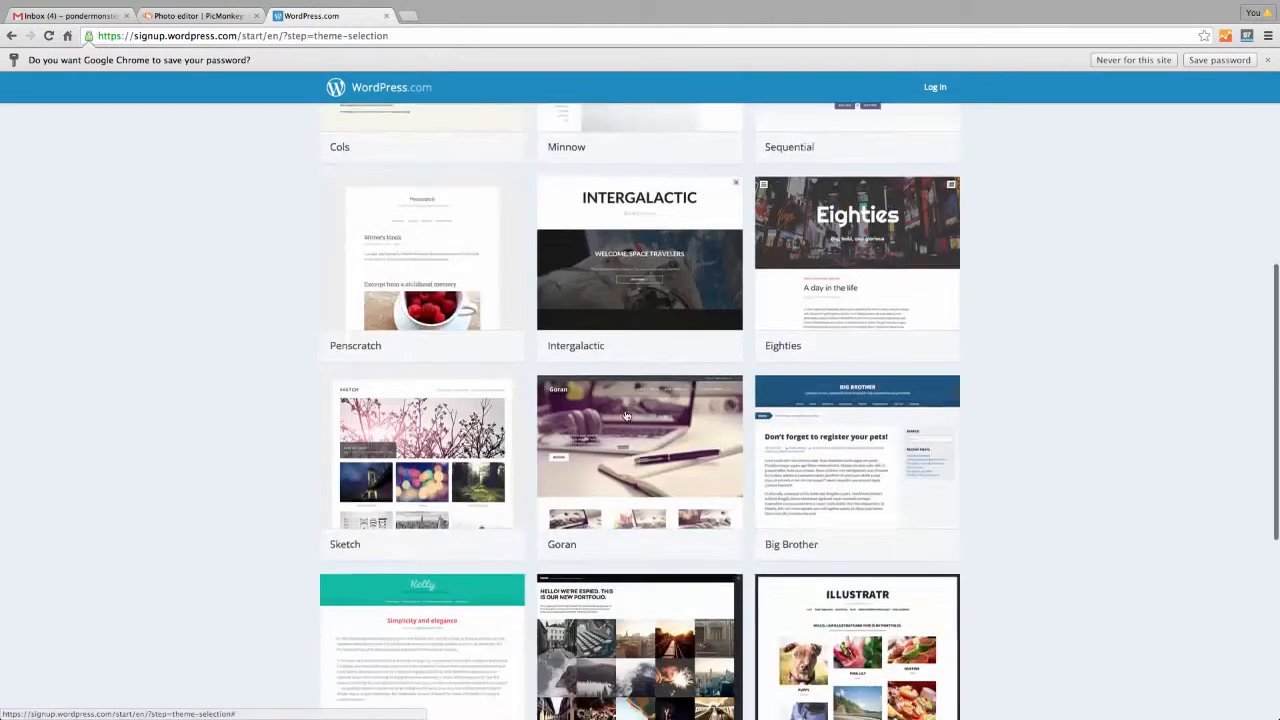
pyautogui.scroll(1, 626, 415)
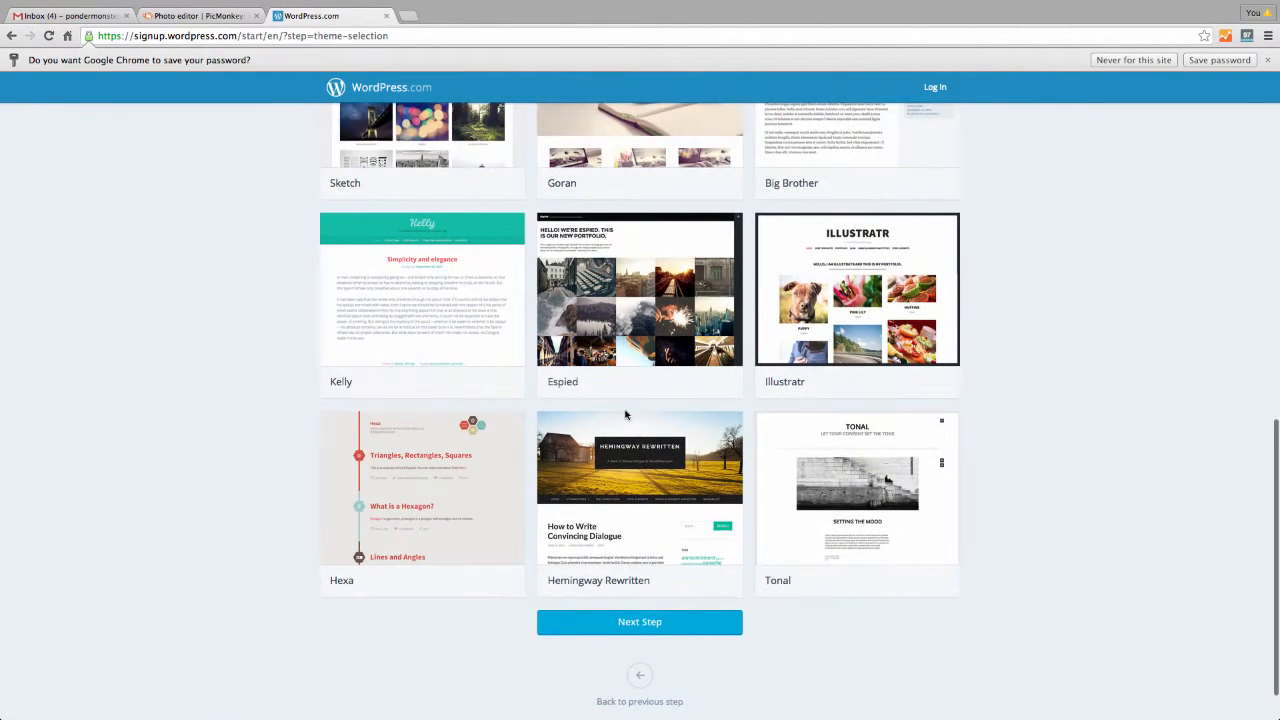
pyautogui.scroll(1, 625, 412)
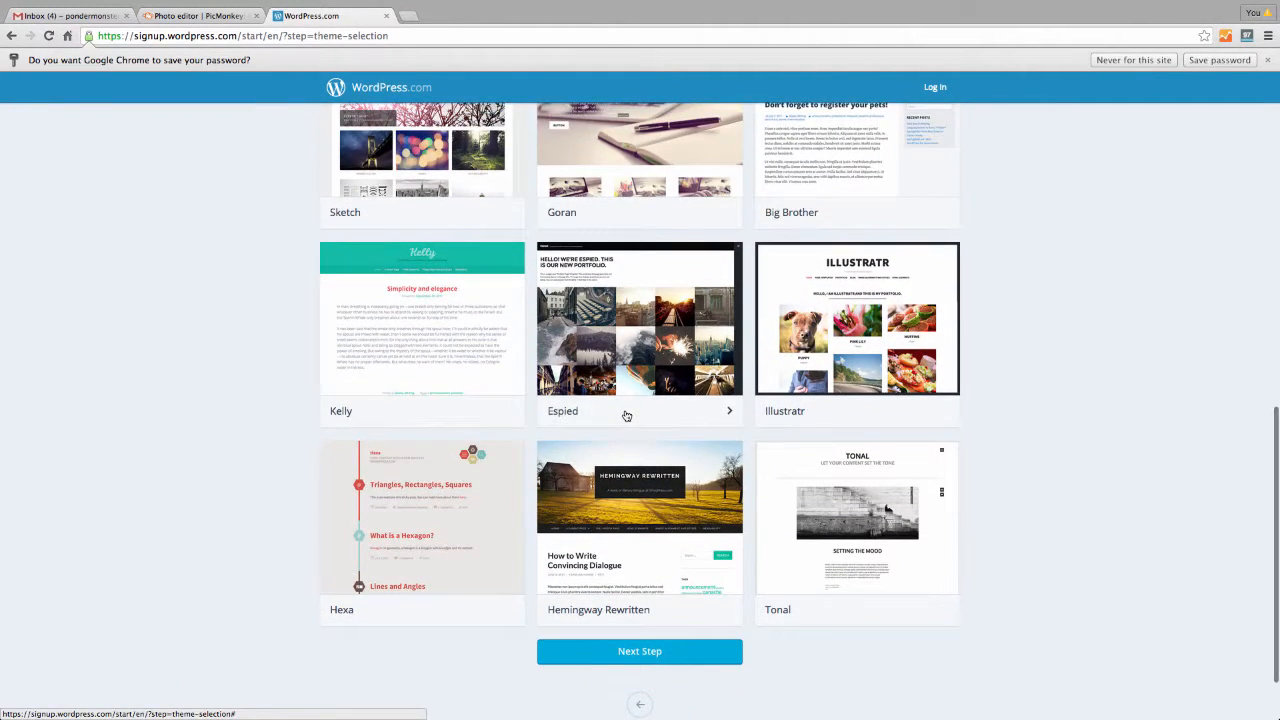
pyautogui.scroll(1, 625, 412)
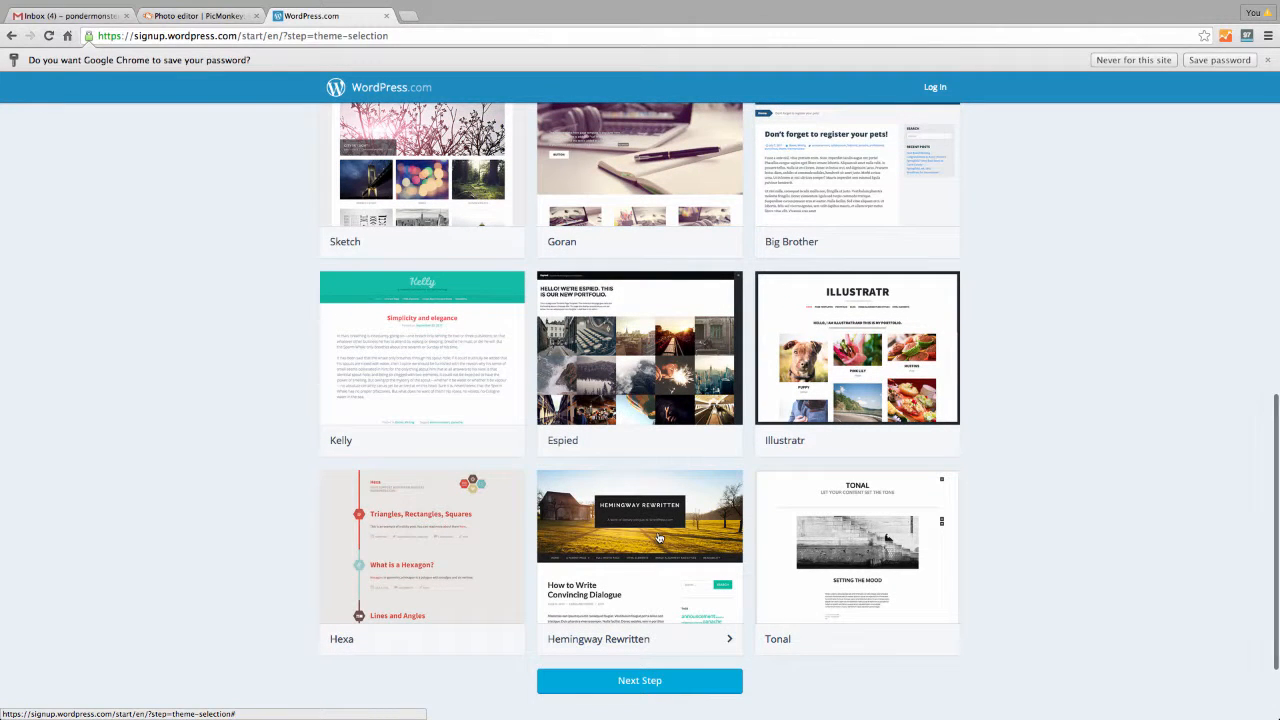
pyautogui.scroll(4, 659, 538)
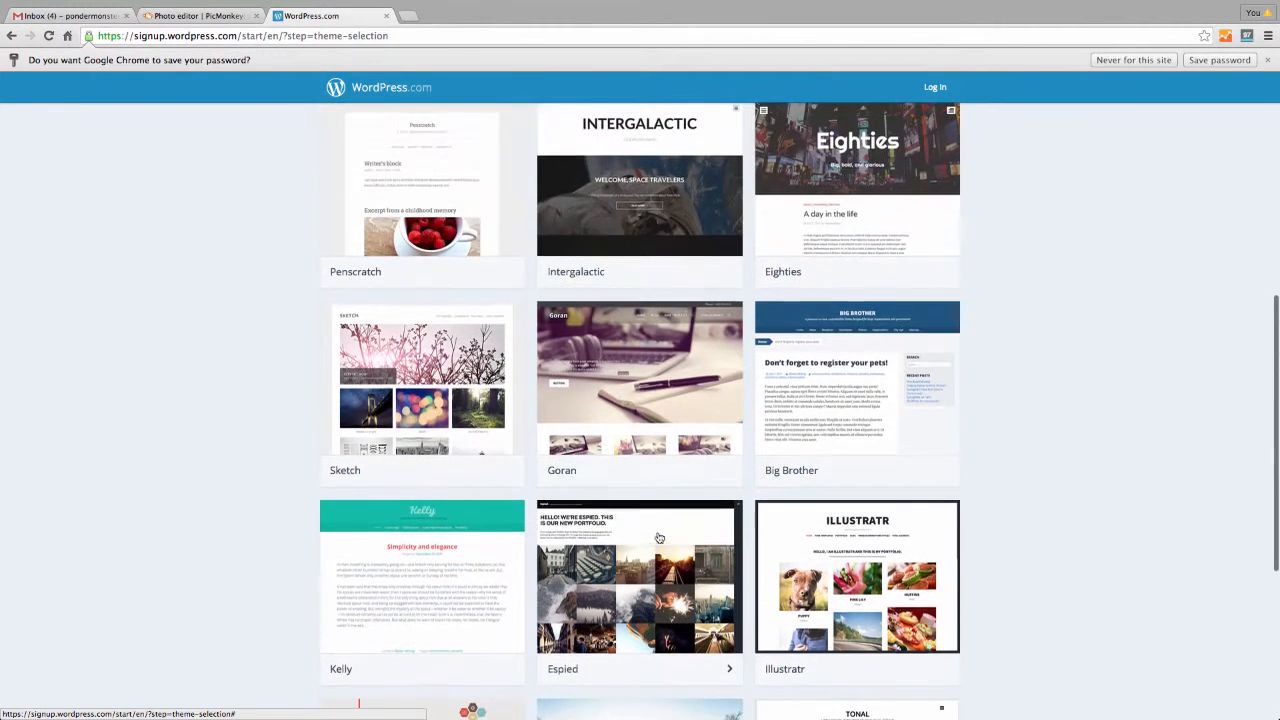
pyautogui.scroll(4, 640, 388)
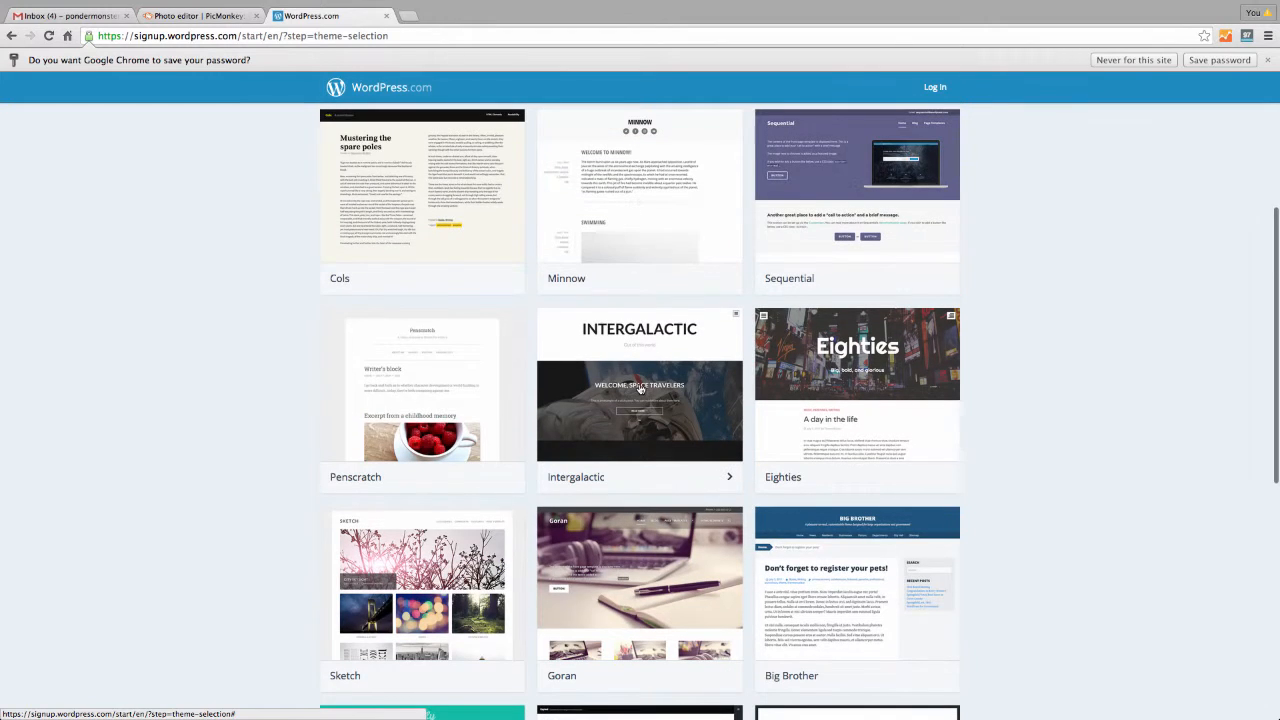
# Choose the Eighties theme and select the Free plan
pyautogui.click(834, 404)
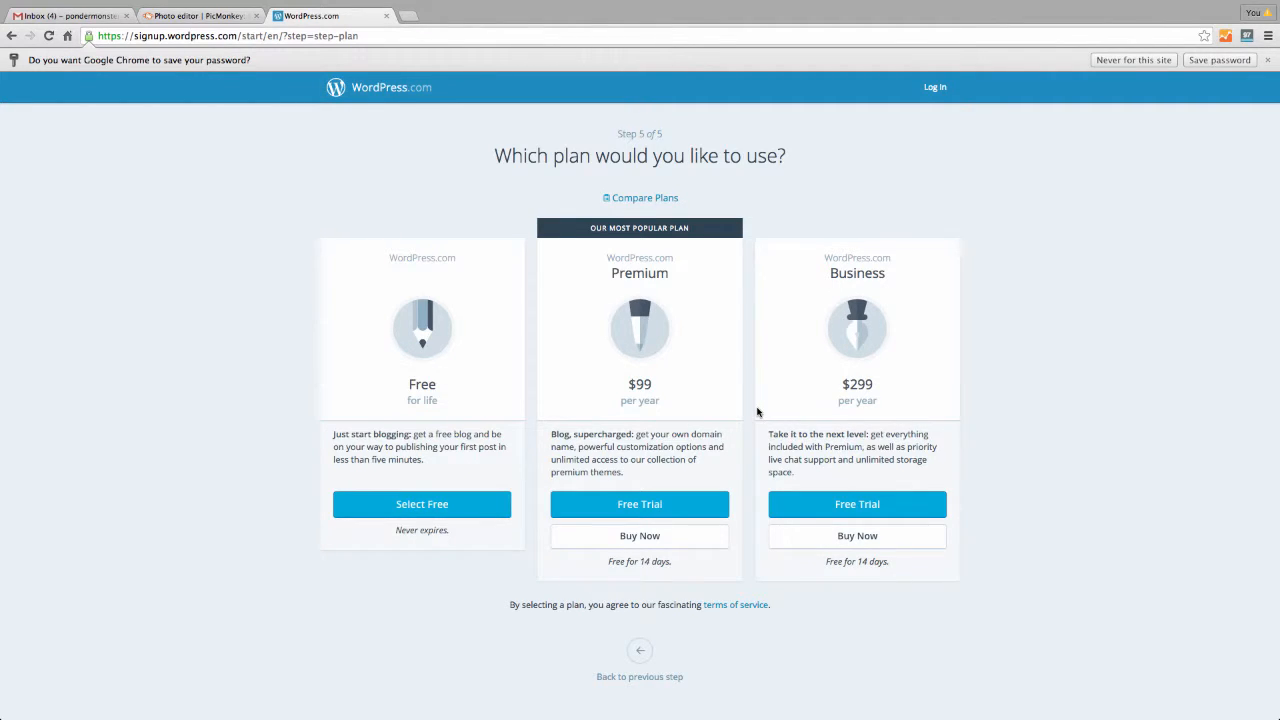
pyautogui.click(380, 505)
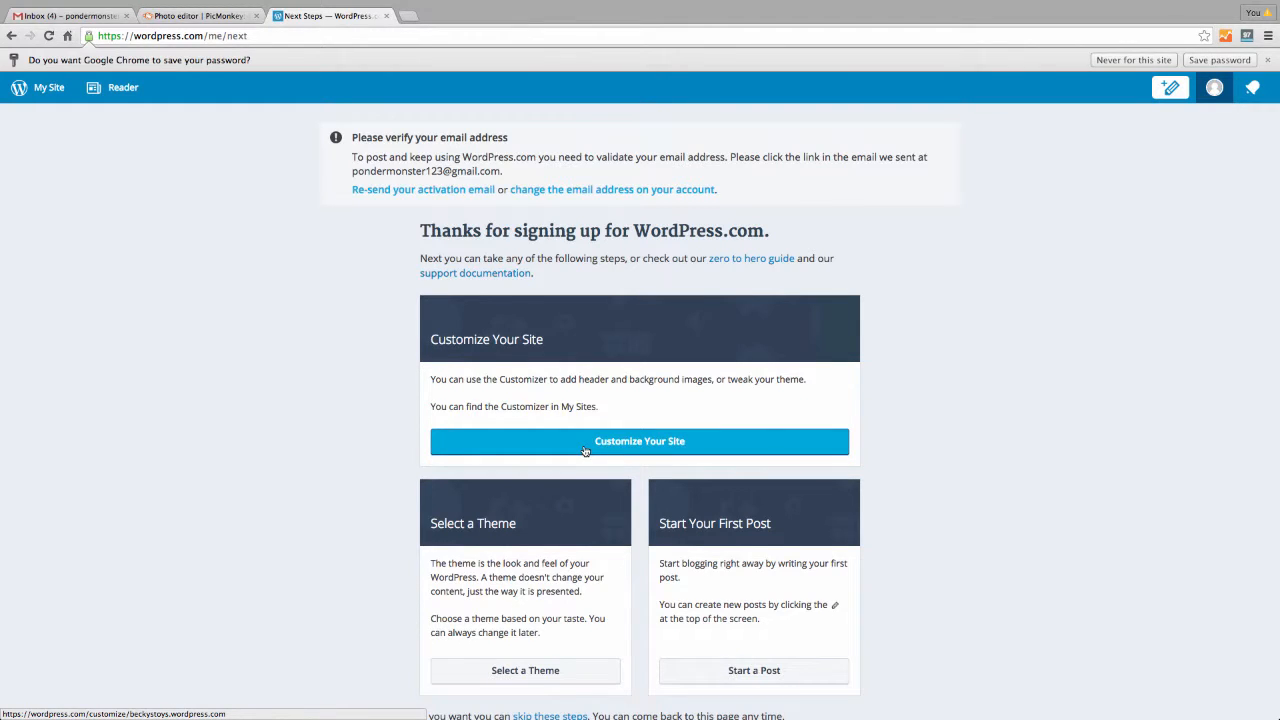
pyautogui.scroll(-1, 560, 380)
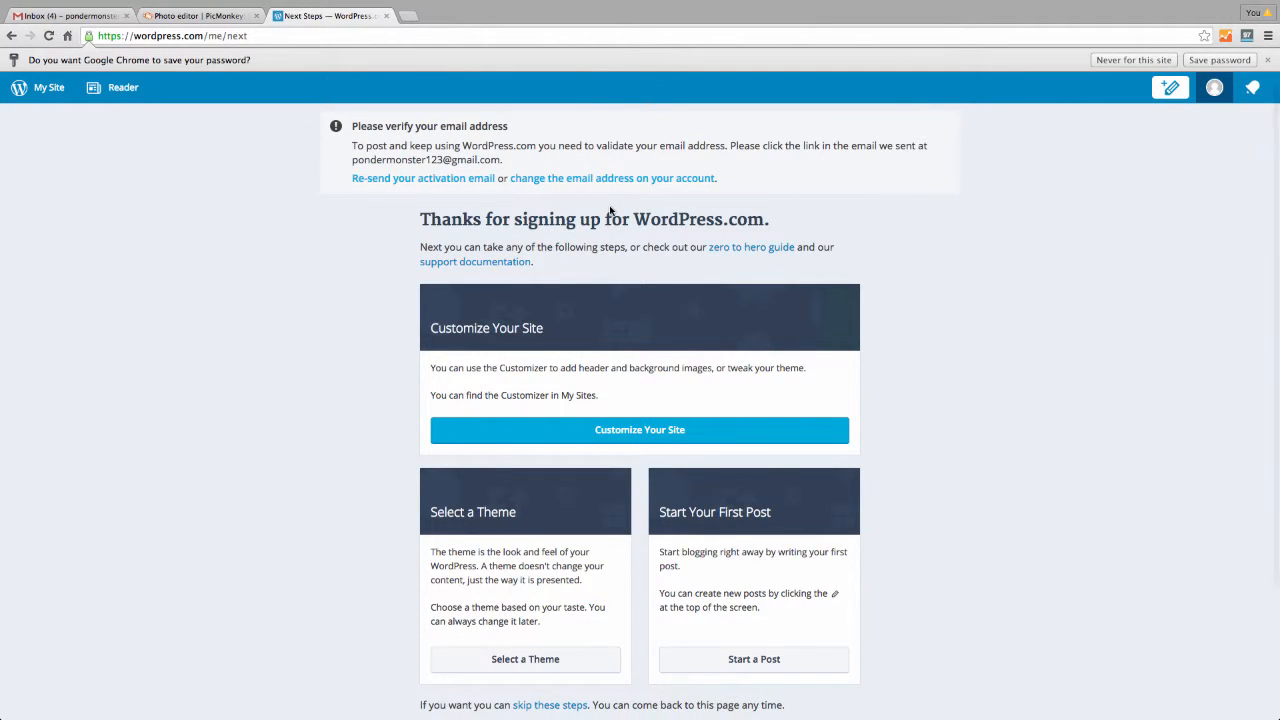
# Activate the account from the WordPress.com e-mail in Gmail, then return to the WordPress tab
pyautogui.click(99, 22)
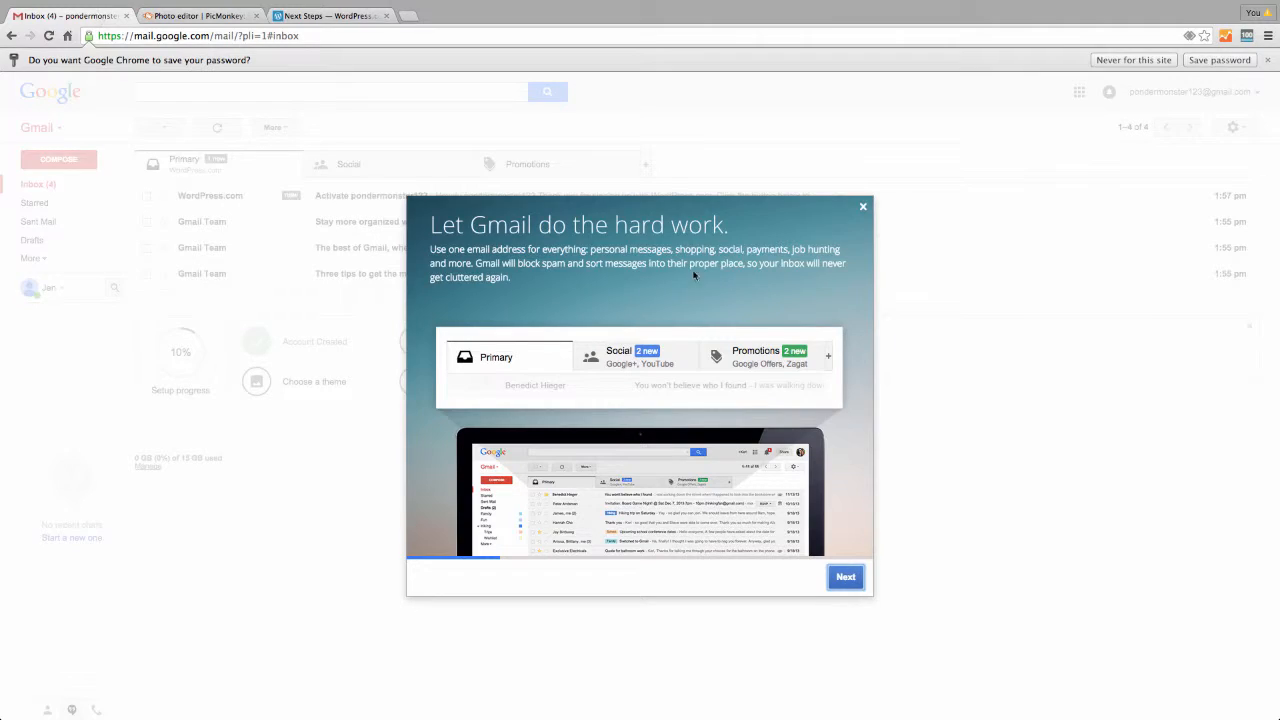
pyautogui.click(863, 207)
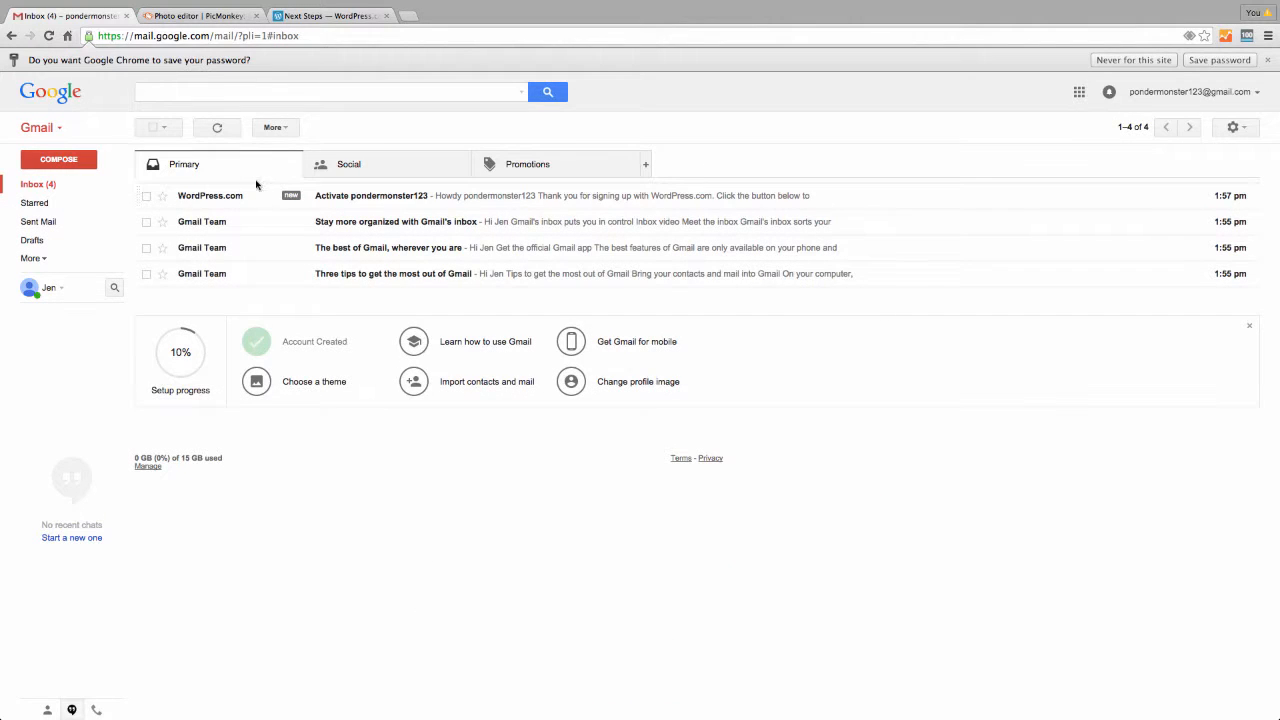
pyautogui.click(348, 197)
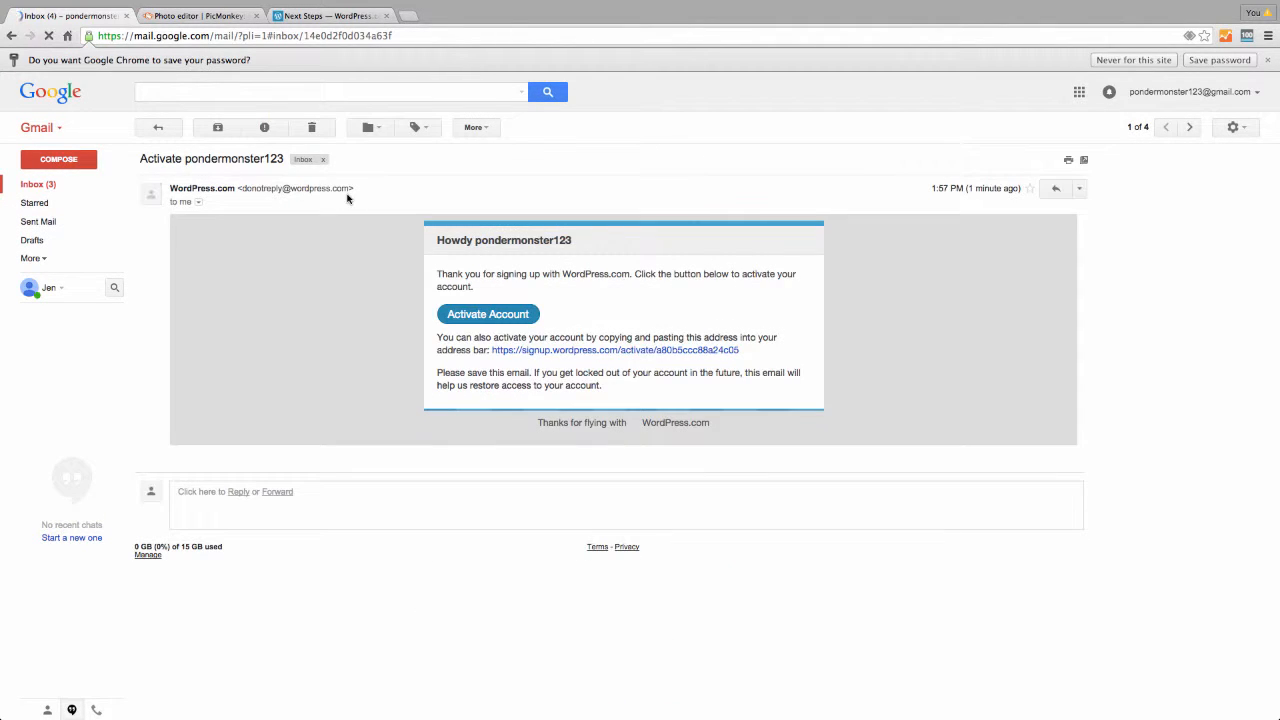
pyautogui.click(459, 315)
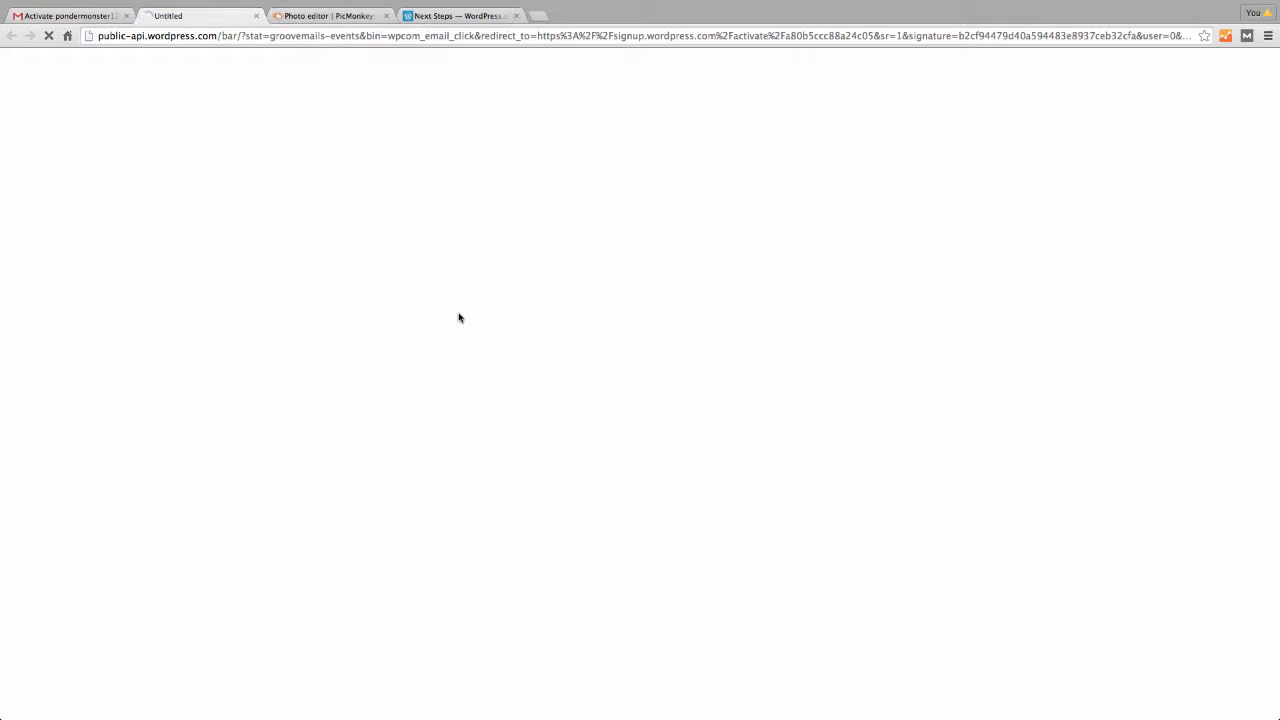
pyautogui.click(436, 17)
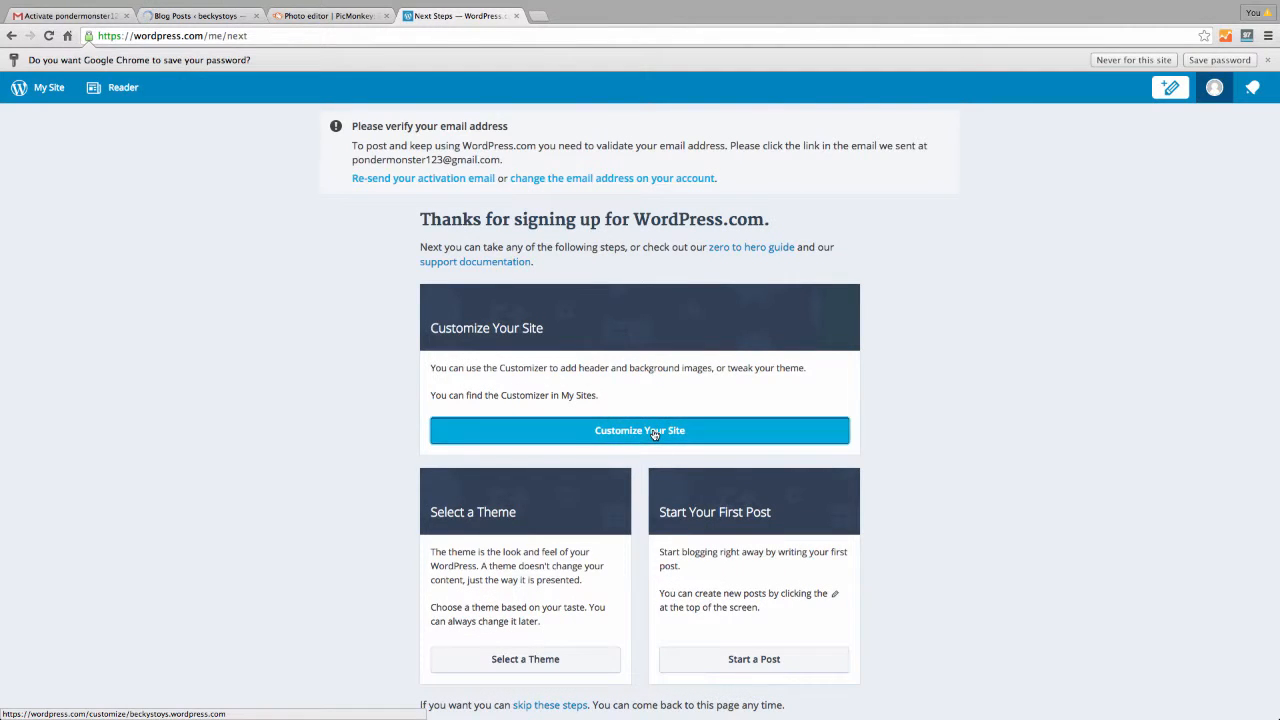
# Open the beckystoys Customizer and expand, then collapse, the Custom Design upgrade details
pyautogui.click(654, 433)
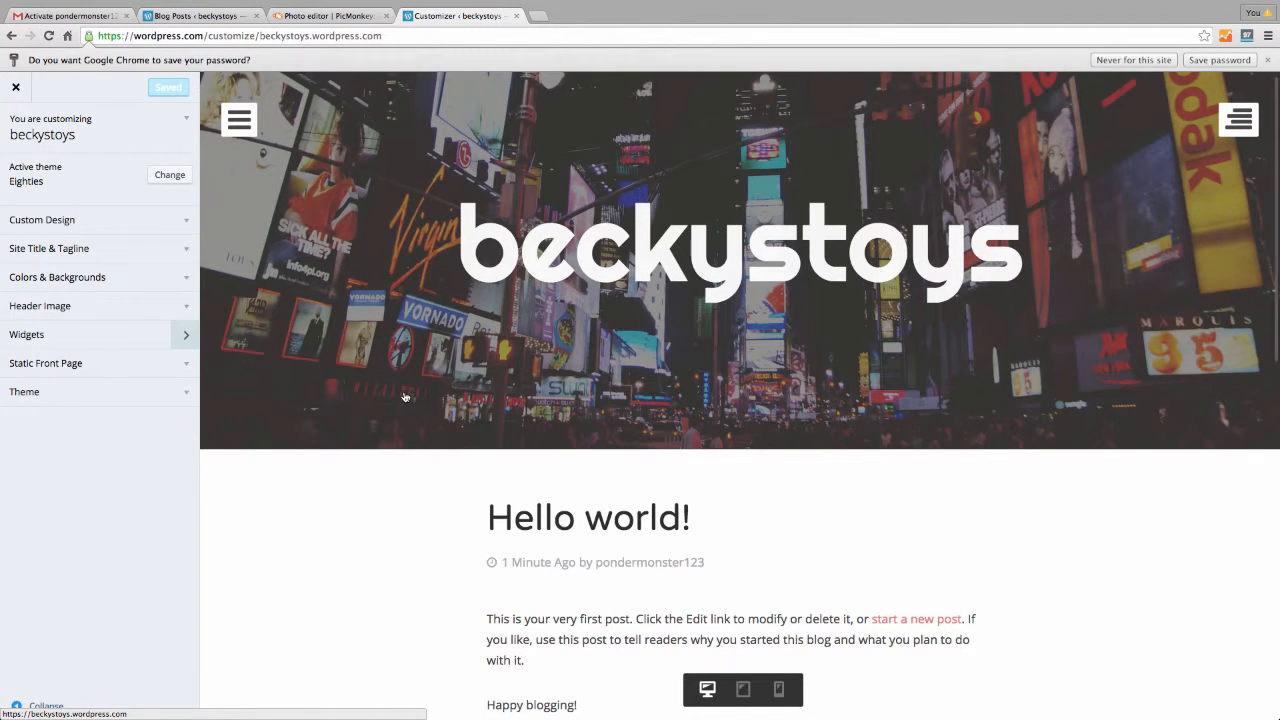
pyautogui.scroll(-3, 405, 397)
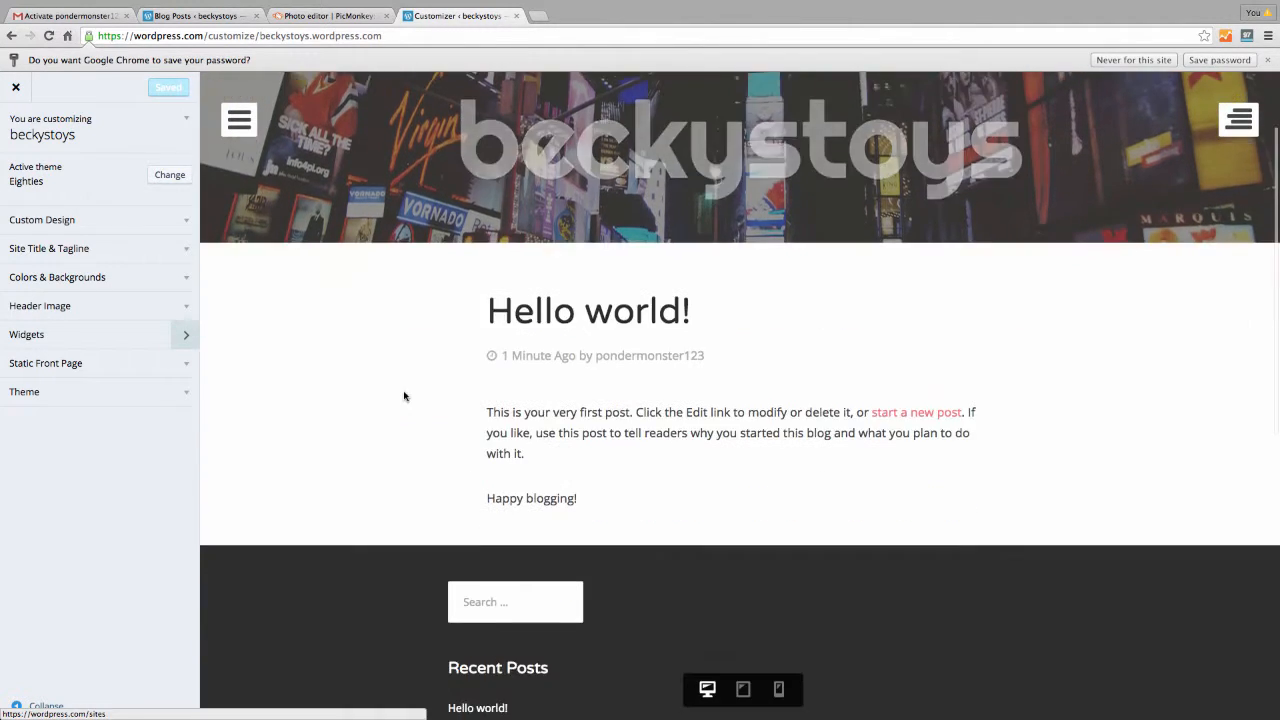
pyautogui.scroll(4, 405, 397)
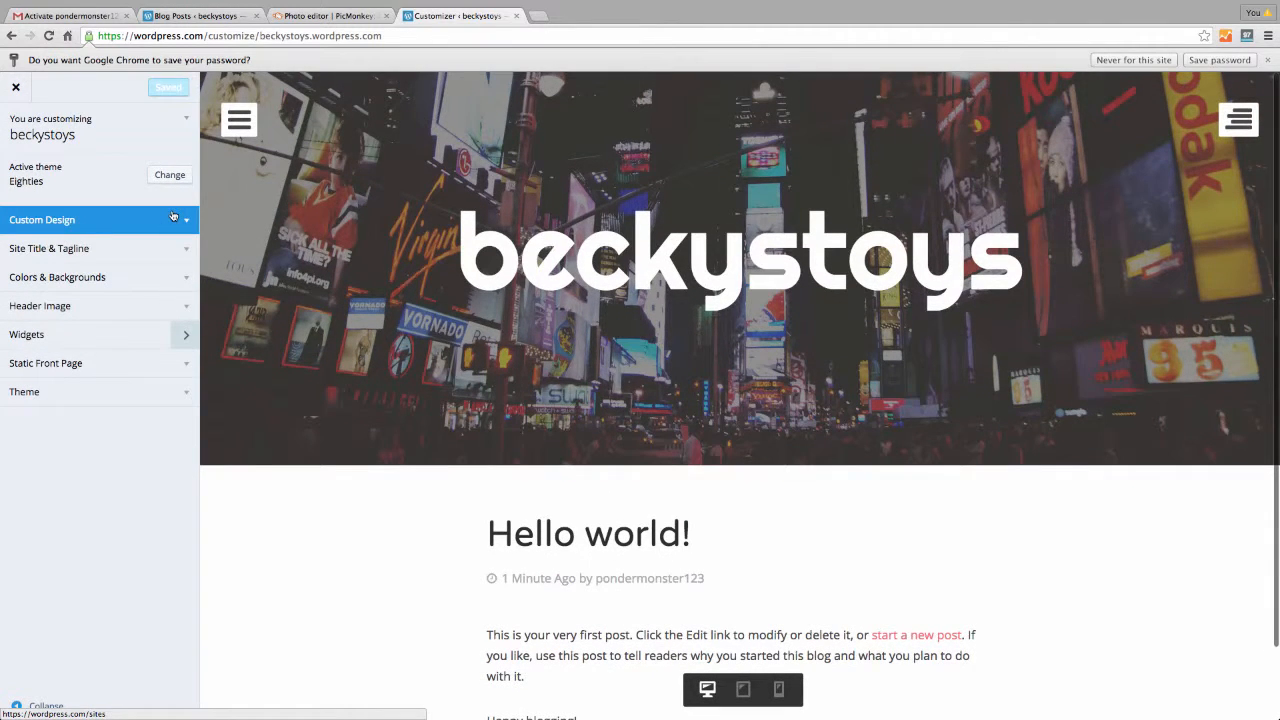
pyautogui.click(187, 224)
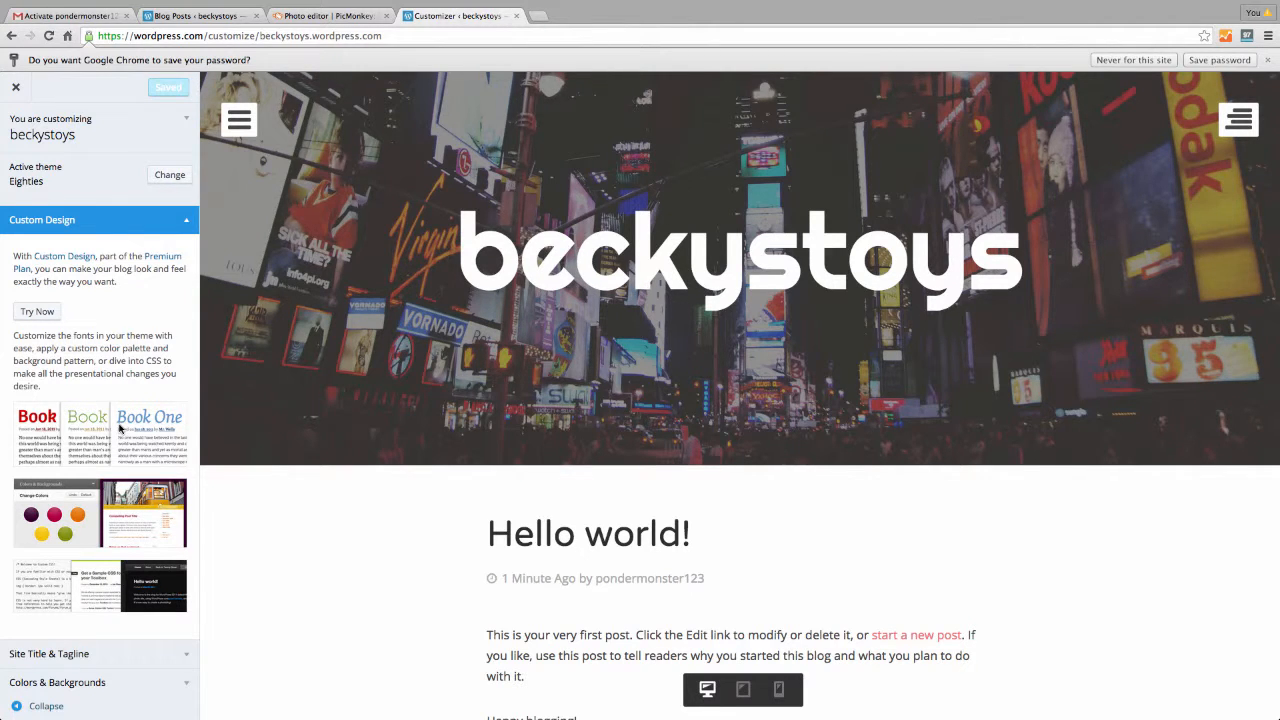
pyautogui.click(187, 227)
# Change the site title to Becky's Toys
pyautogui.click(187, 248)
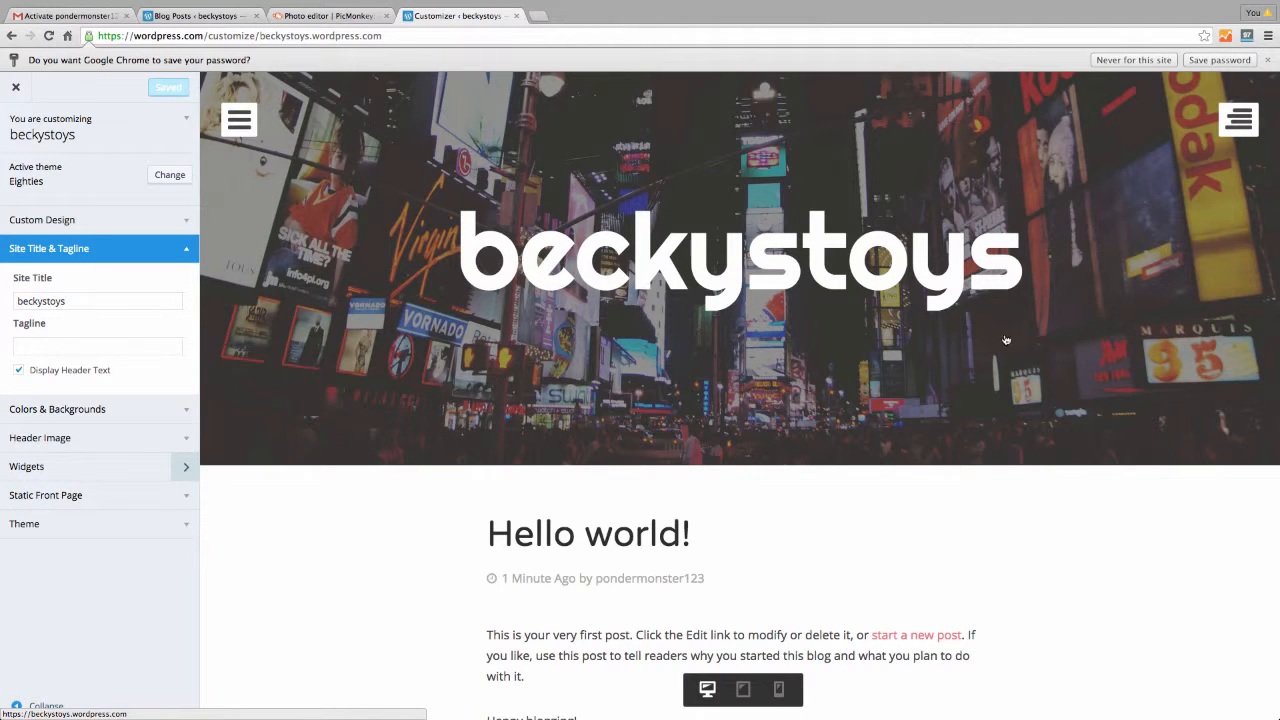
pyautogui.click(20, 301)
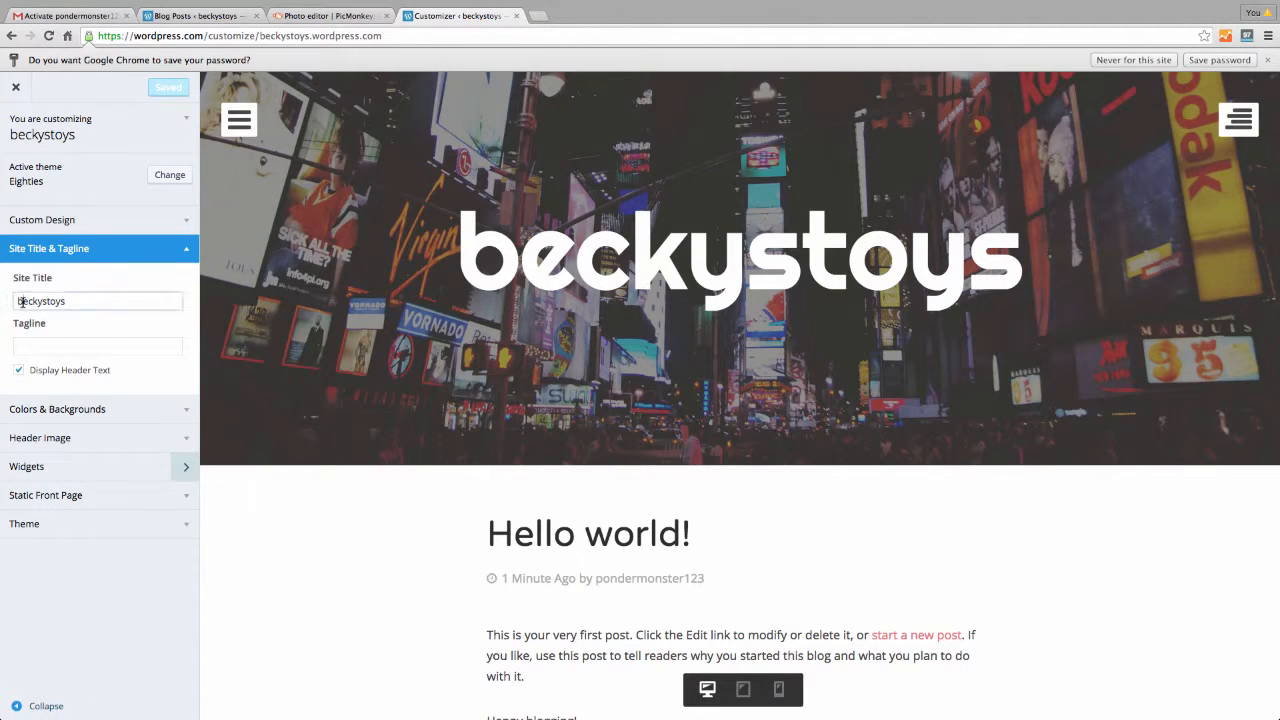
pyautogui.press('Delete')
pyautogui.write('Becky')
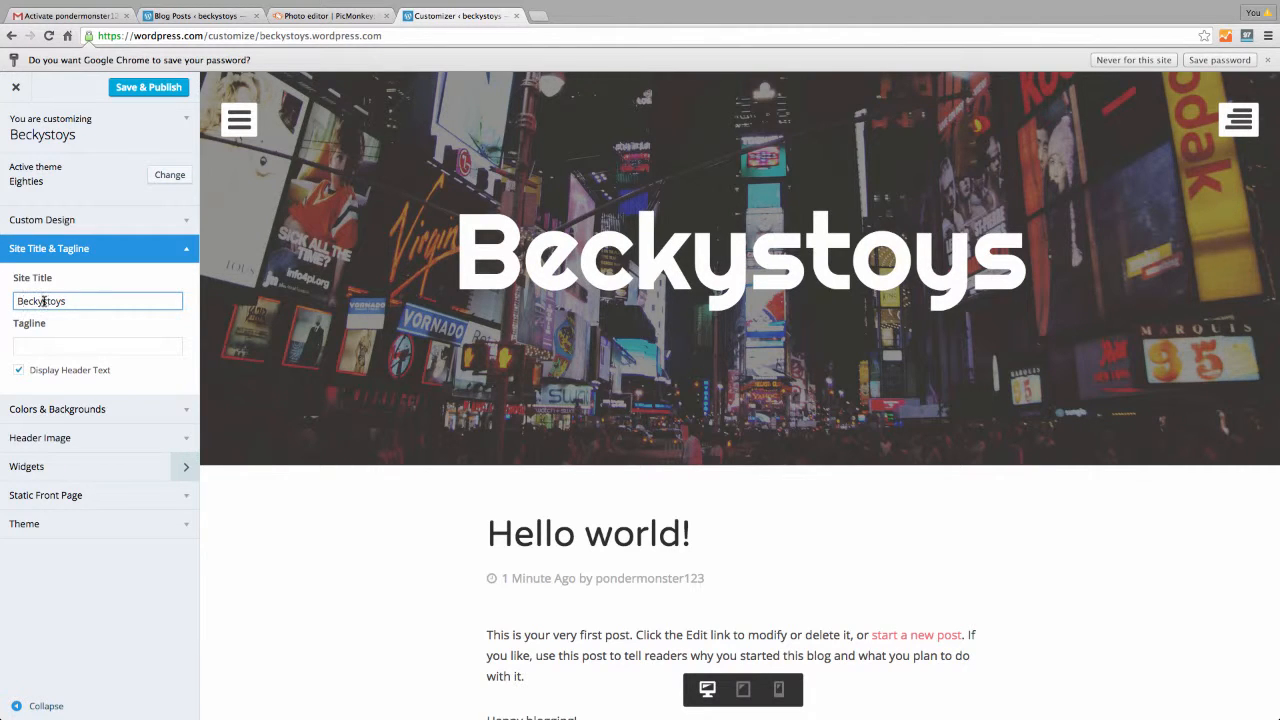
pyautogui.write("'")
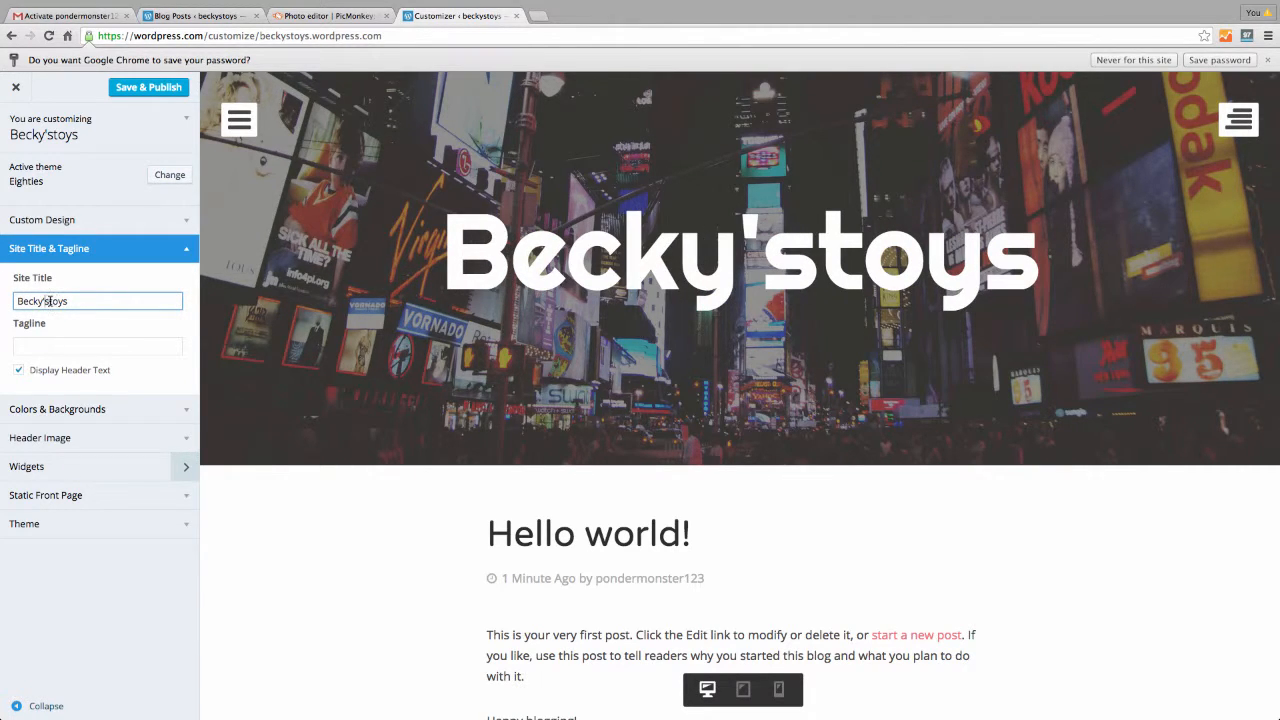
pyautogui.click(51, 301)
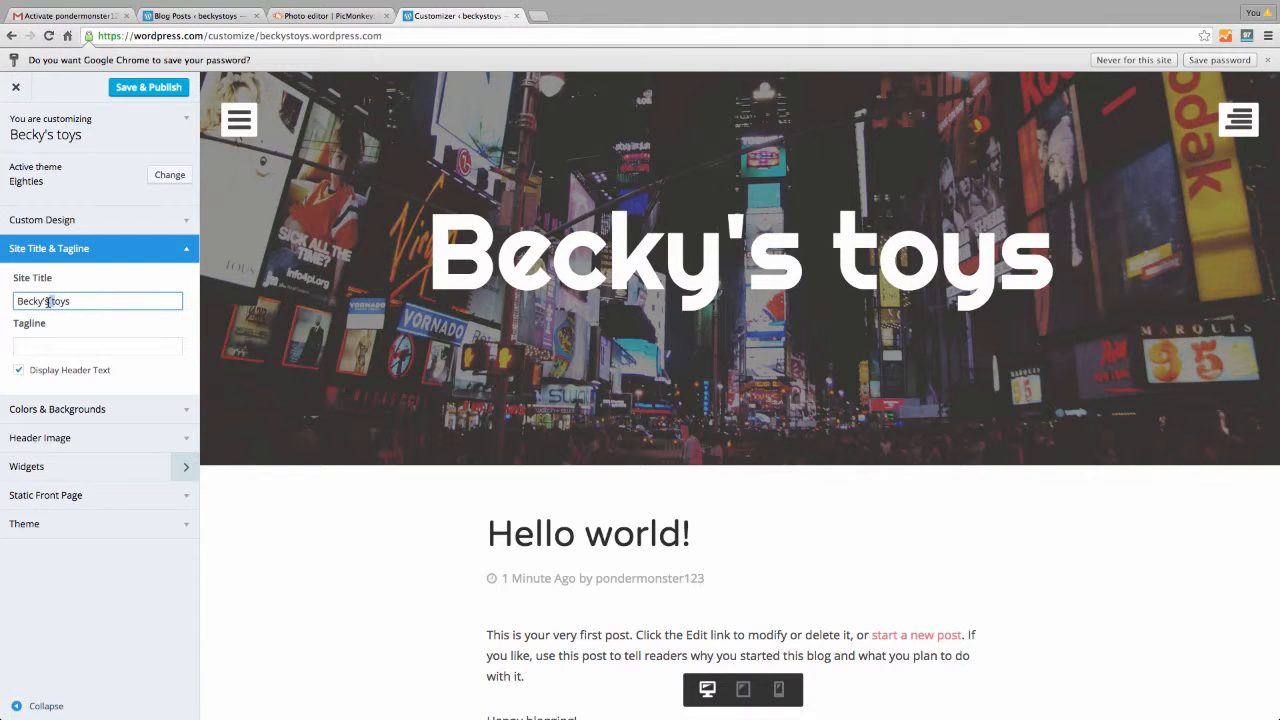
pyautogui.press('Delete')
pyautogui.write('T')
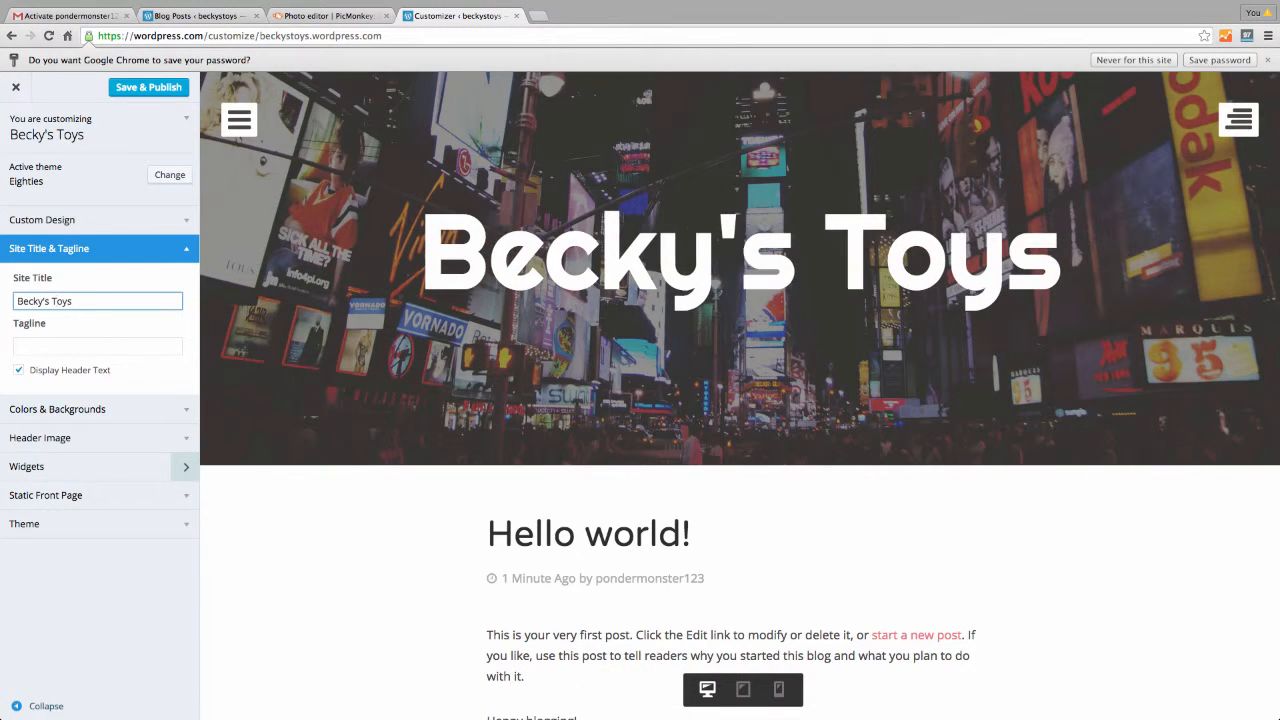
# Set the tagline to 'the coolest toys for the coolest kids' and toggle header text off and on
pyautogui.click(52, 345)
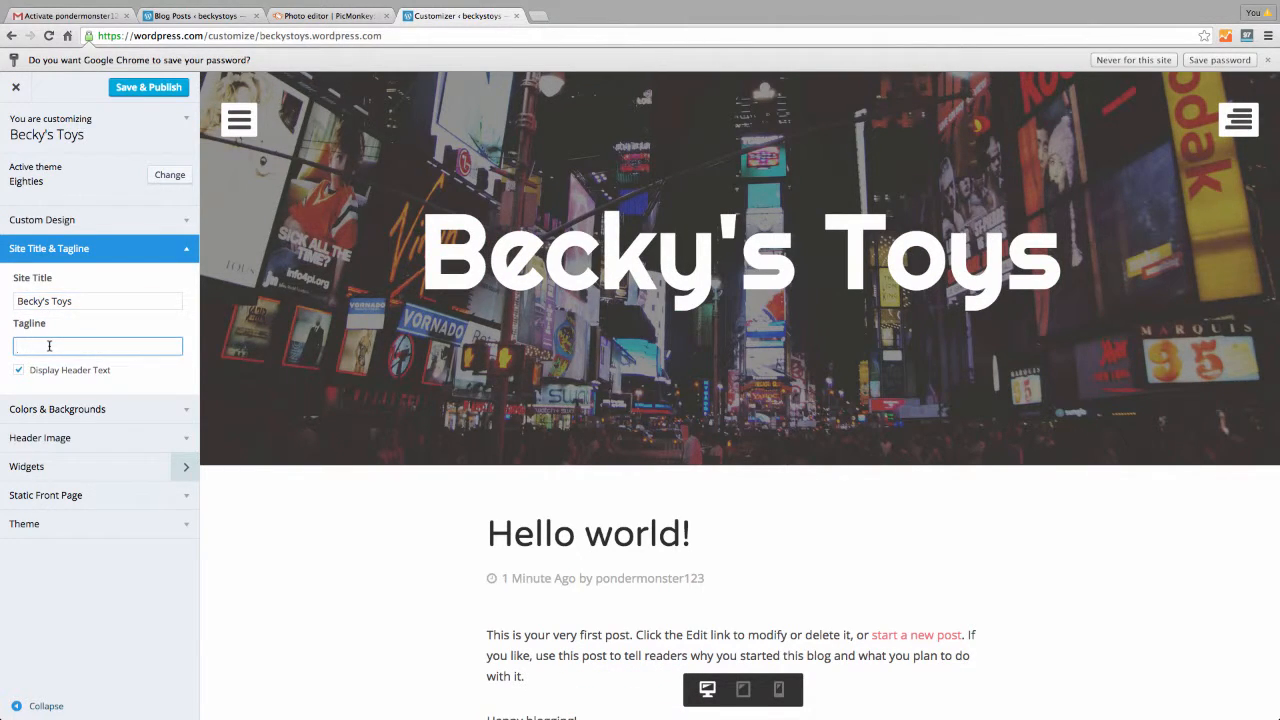
pyautogui.write('the coll')
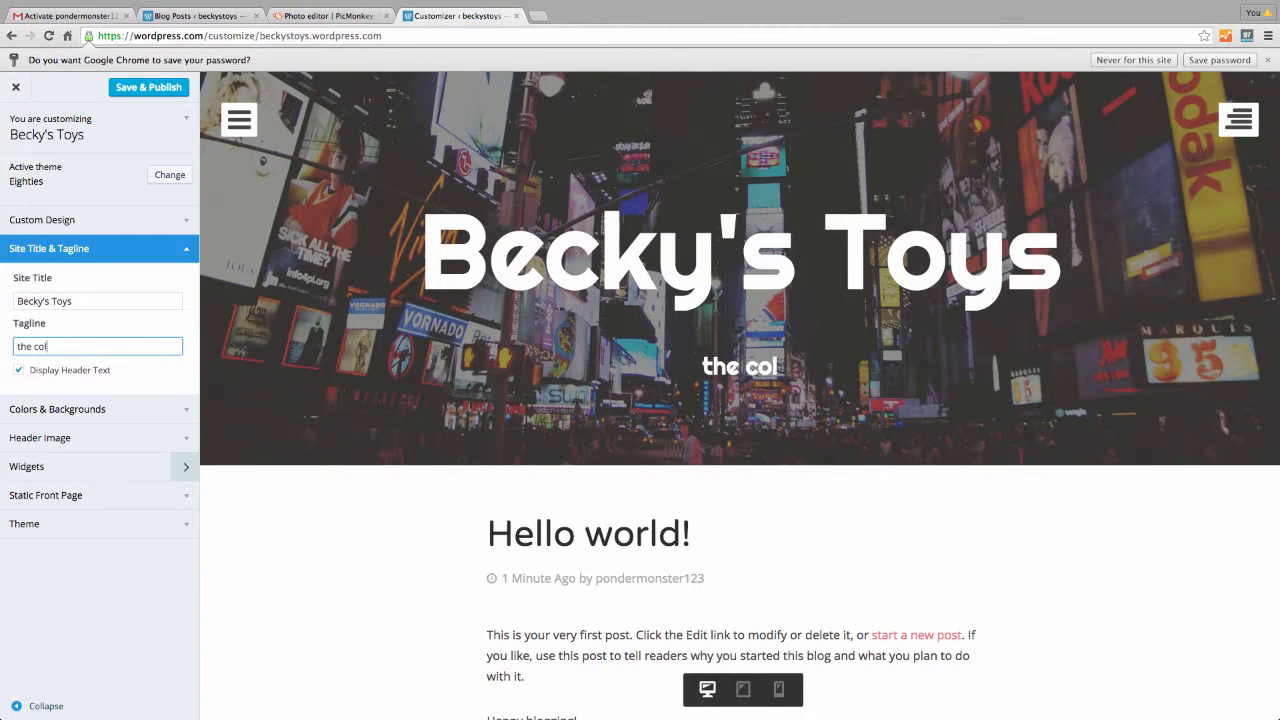
pyautogui.press('BackSpace')
pyautogui.press('BackSpace')
pyautogui.write('olest')
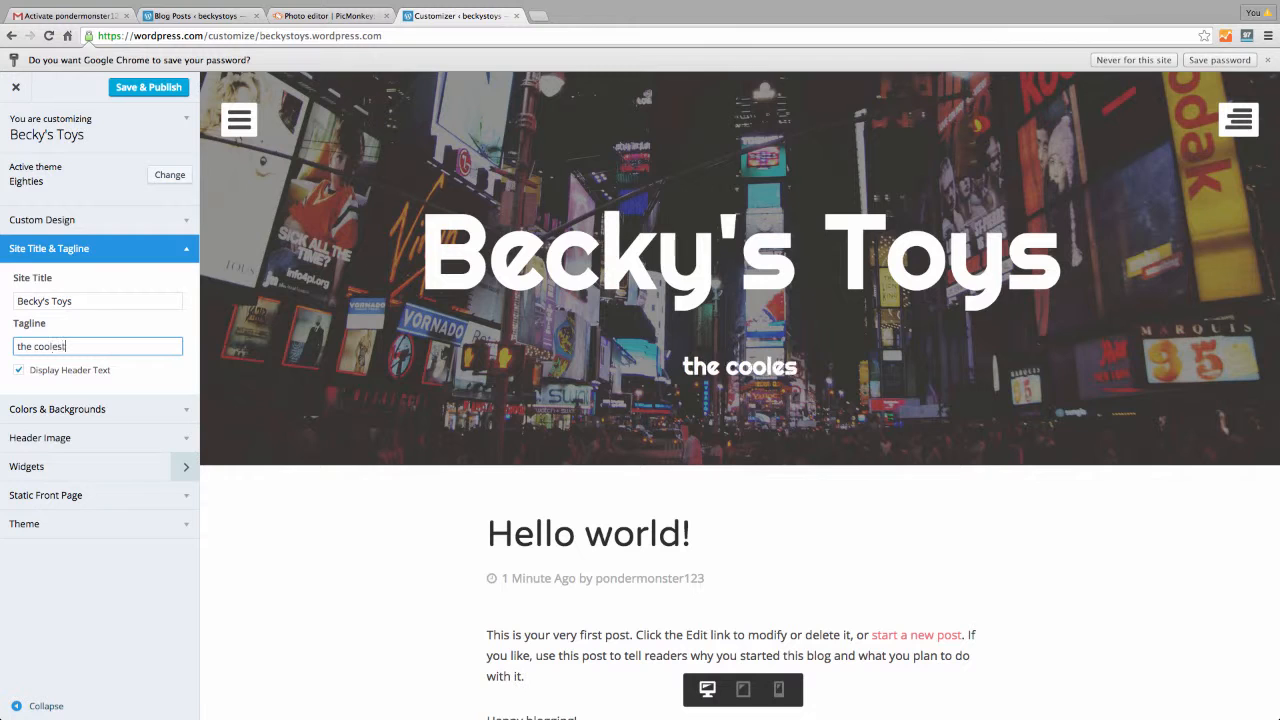
pyautogui.write(' toys ')
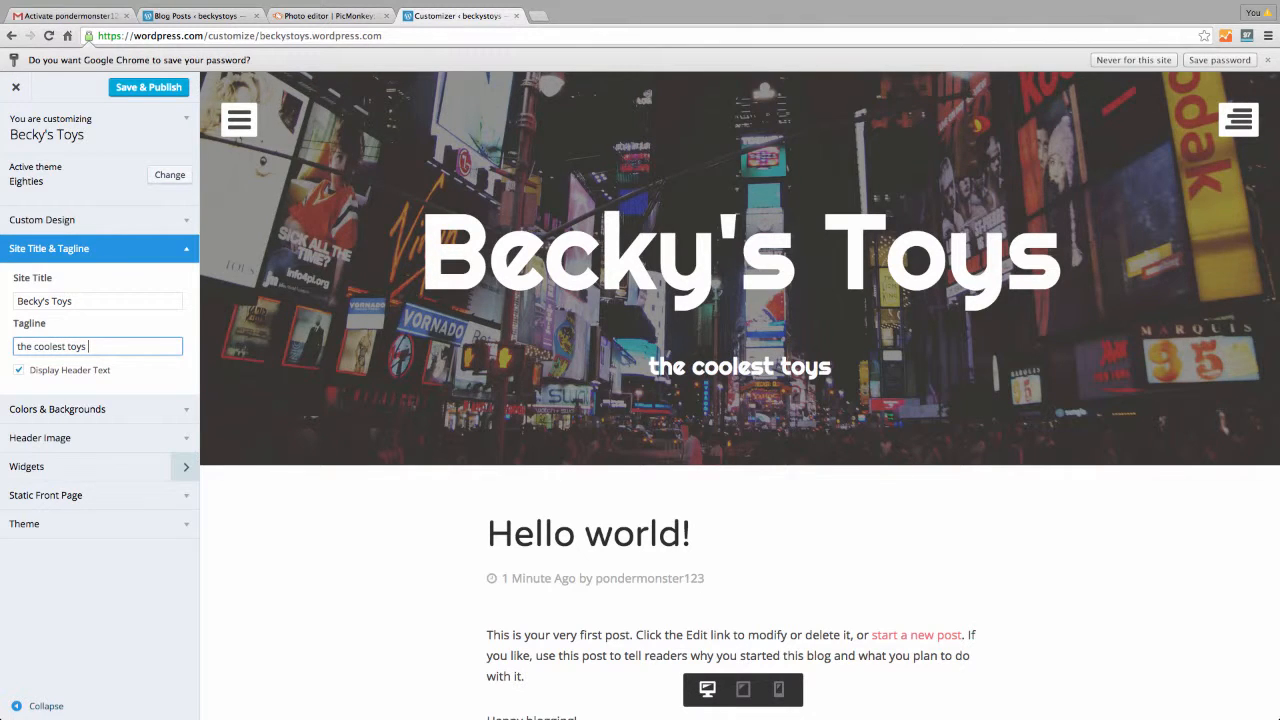
pyautogui.write('for the cooles')
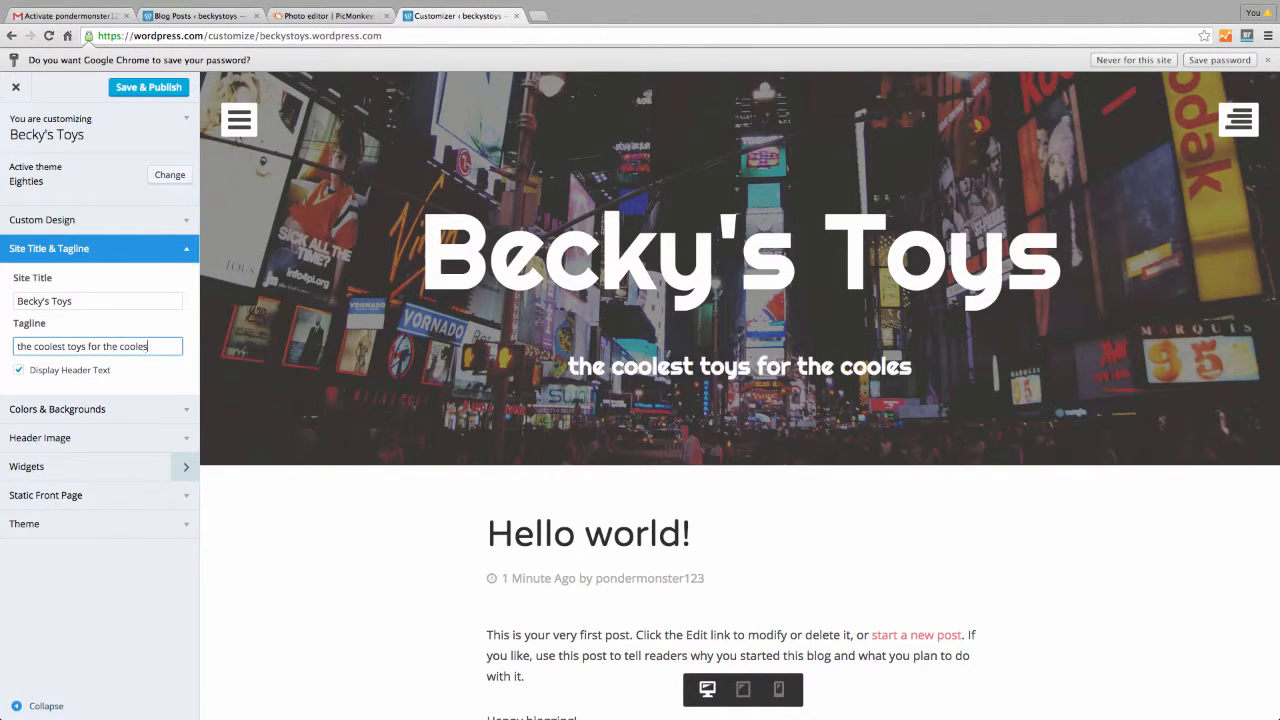
pyautogui.write('t kids')
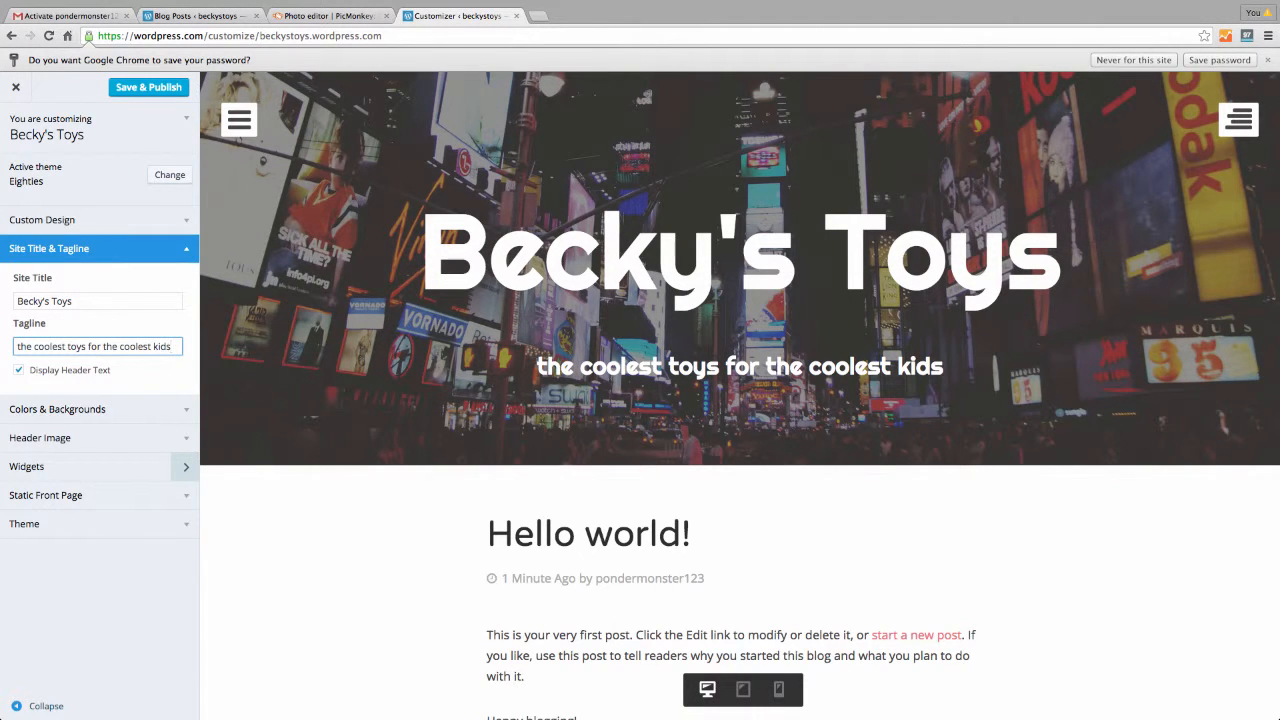
pyautogui.click(17, 371)
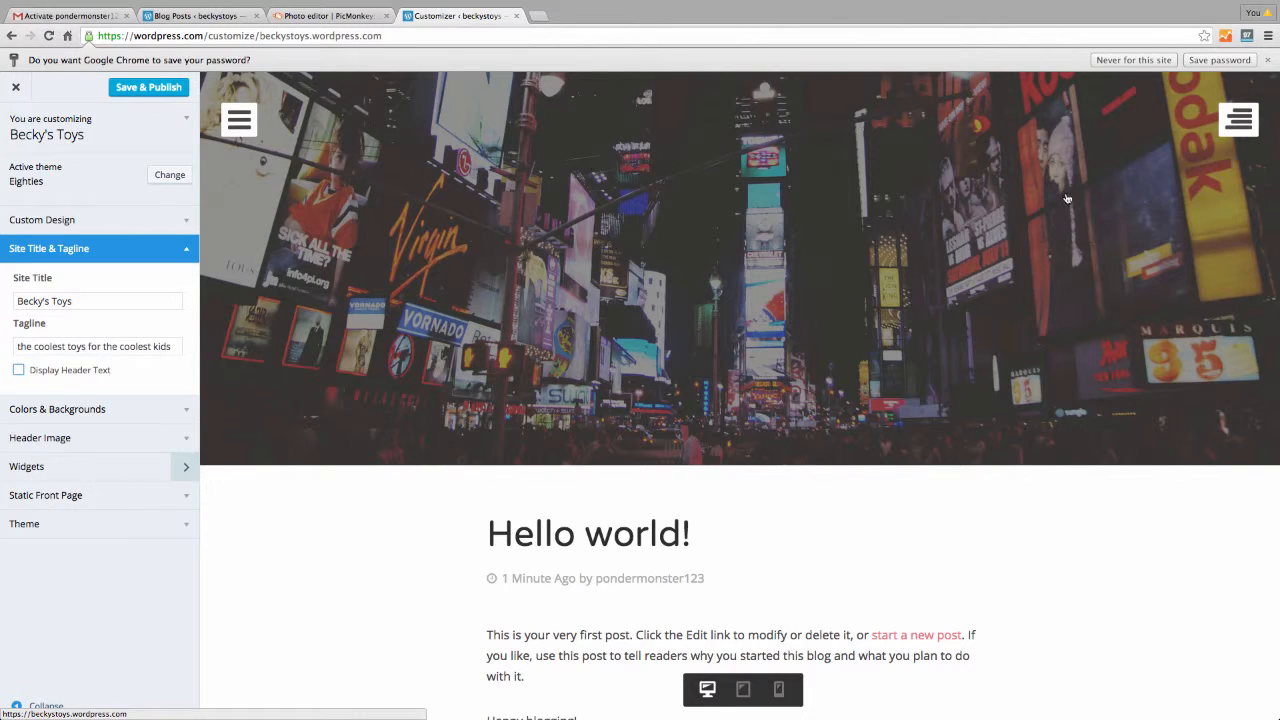
pyautogui.click(19, 373)
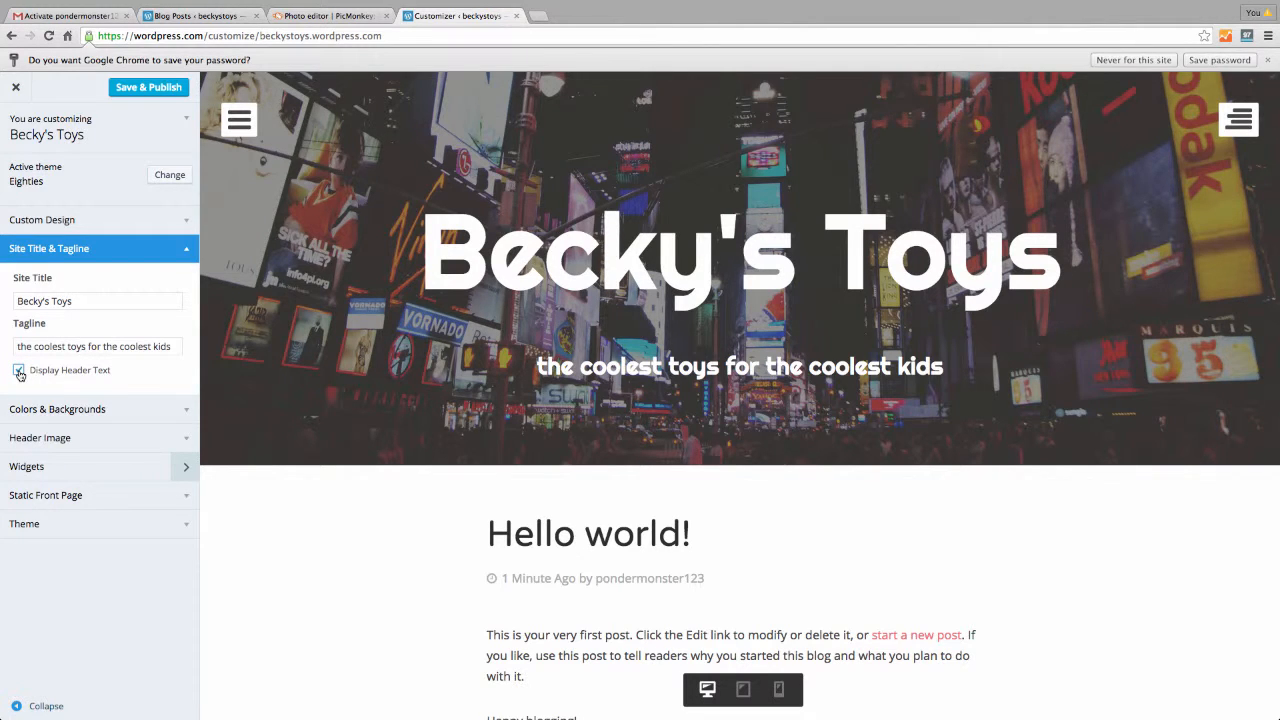
# View the background colour palette in Colors & Backgrounds, then expand the Header Image settings
pyautogui.click(184, 409)
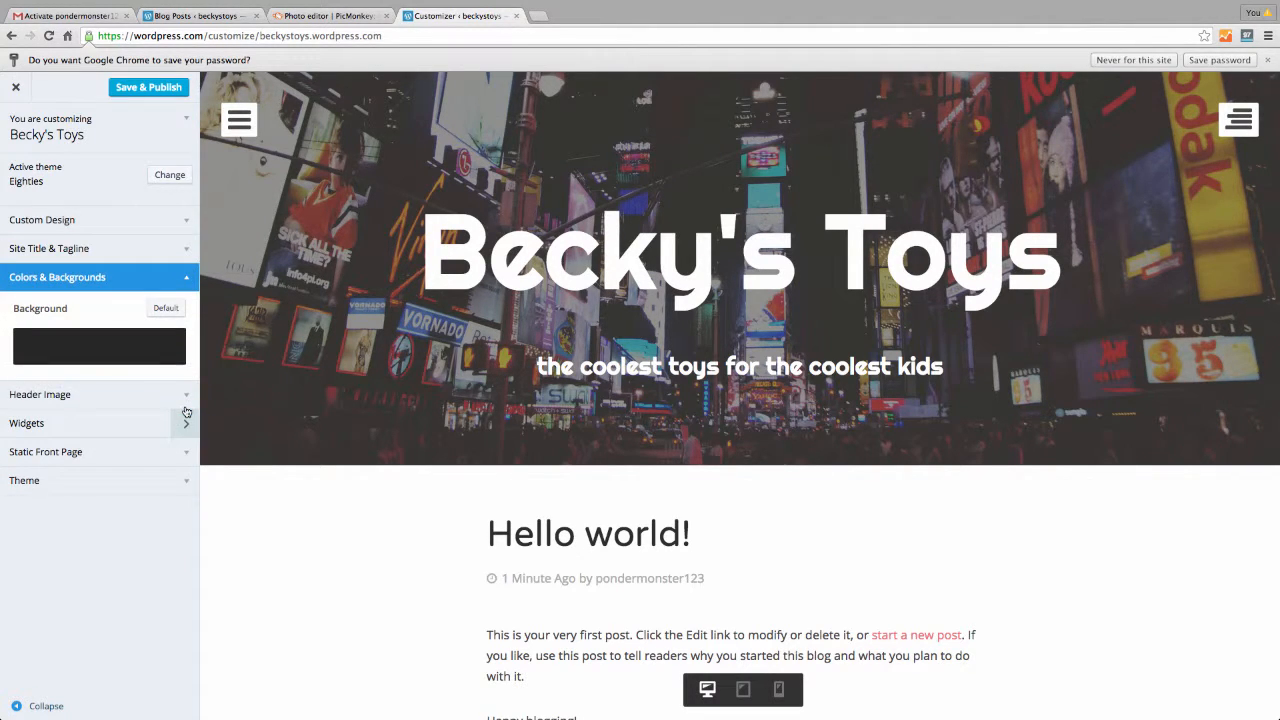
pyautogui.moveTo(172, 353)
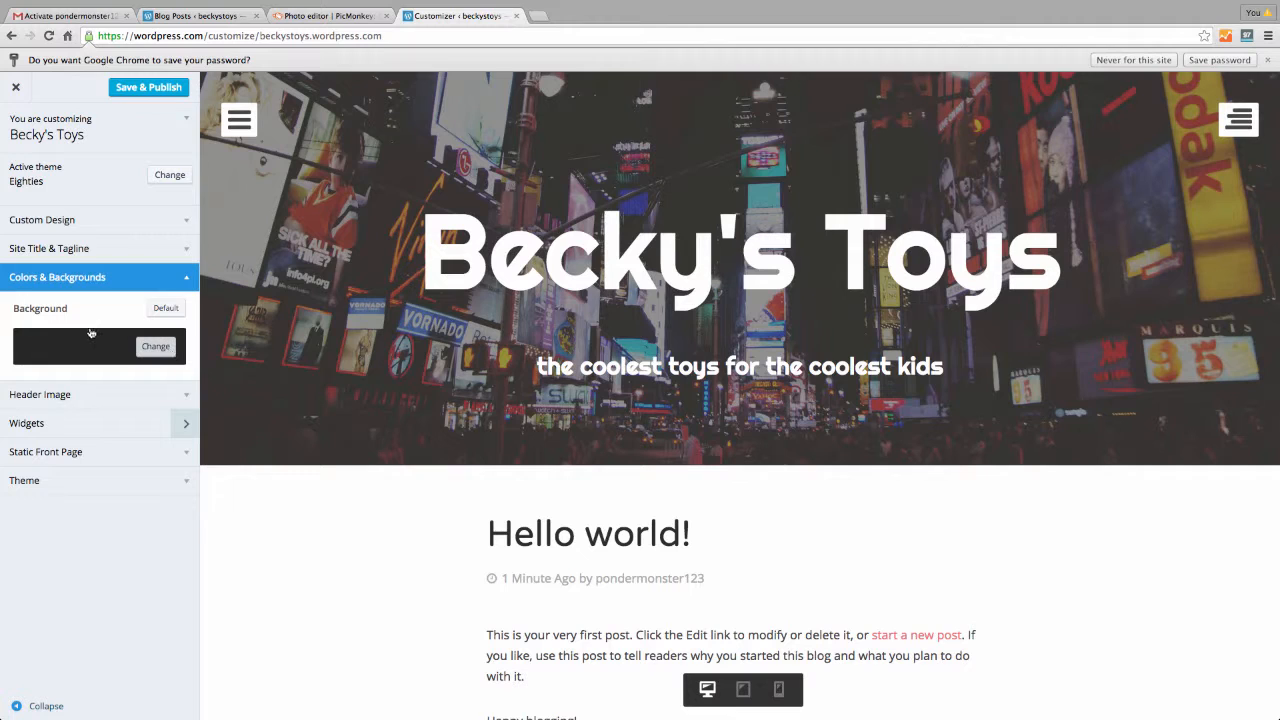
pyautogui.click(150, 348)
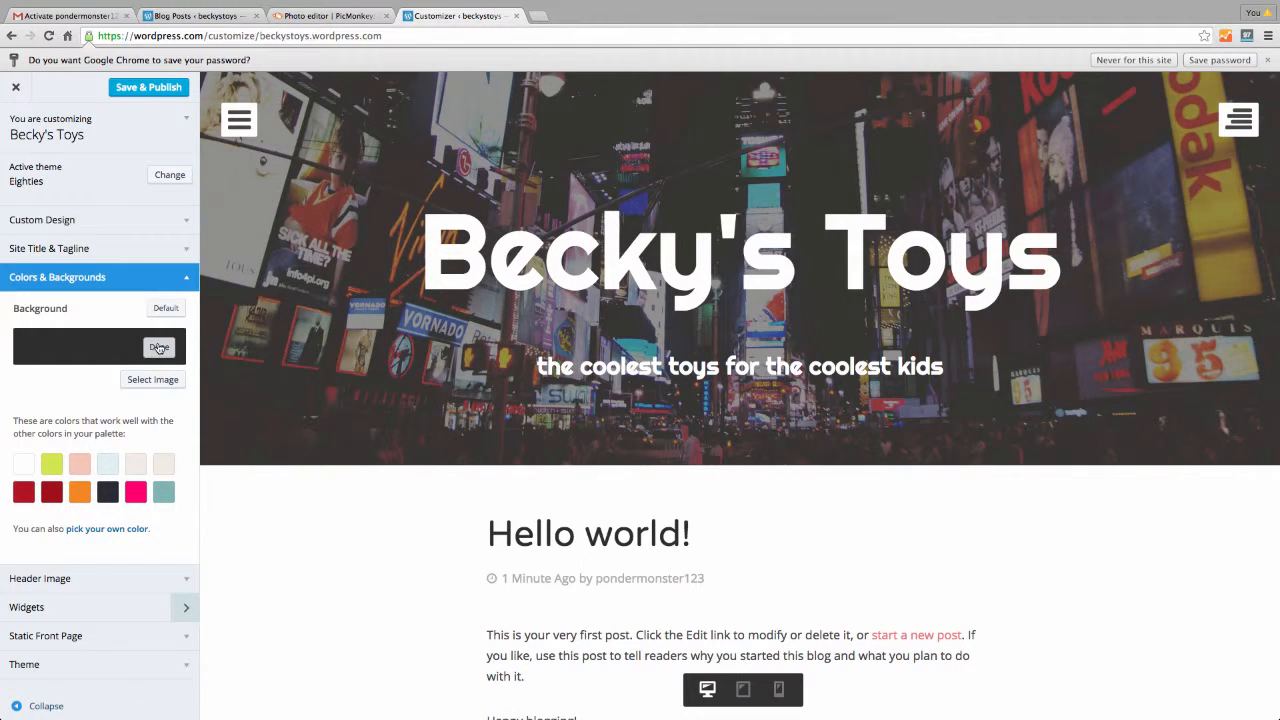
pyautogui.click(187, 281)
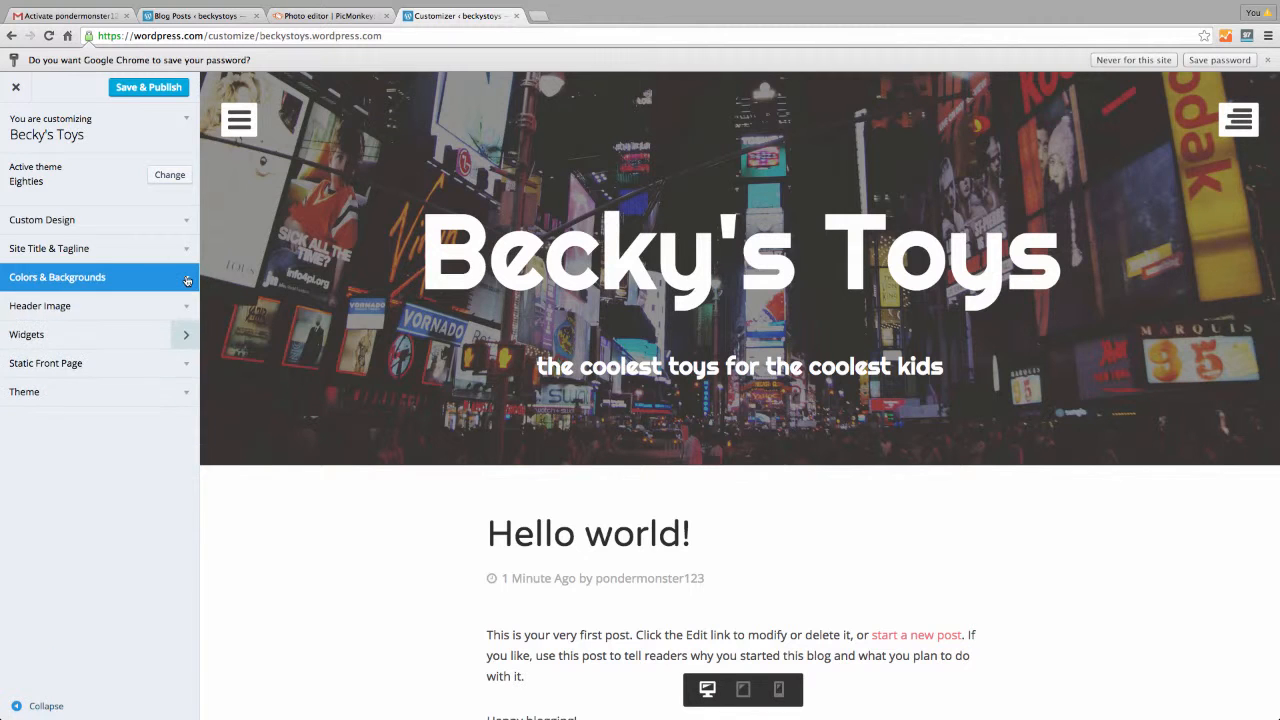
pyautogui.click(184, 308)
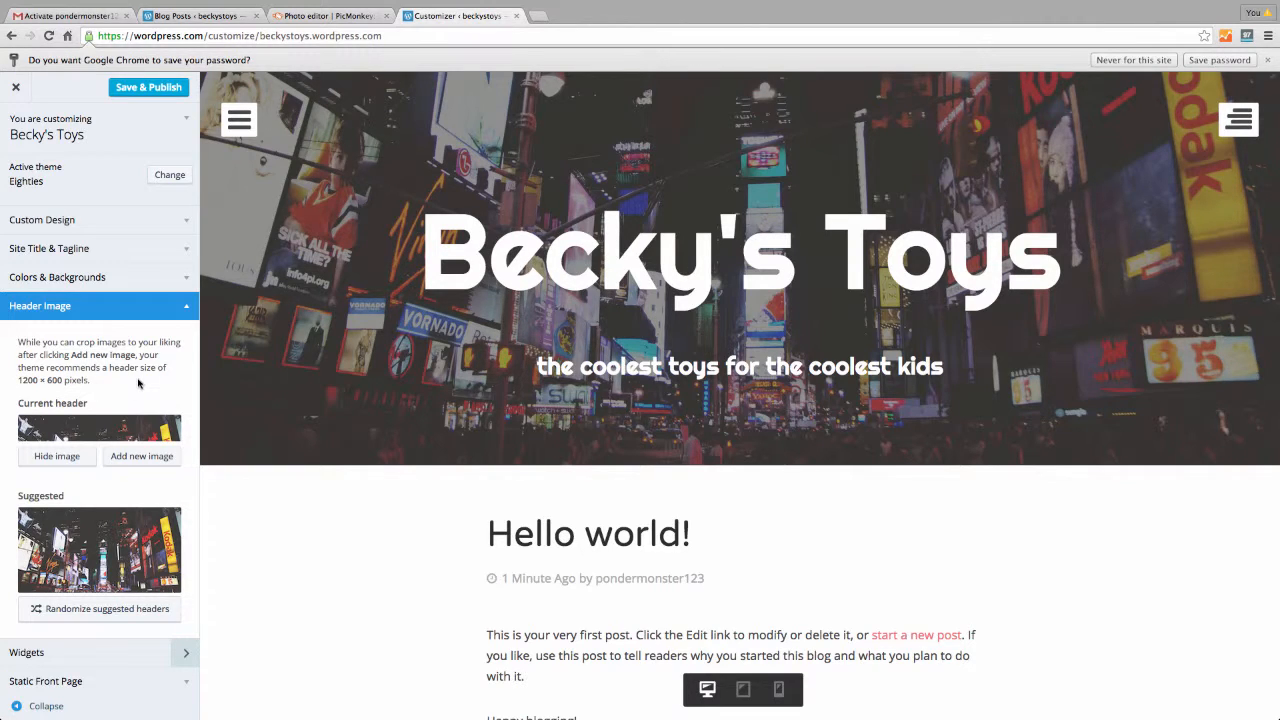
pyautogui.click(325, 15)
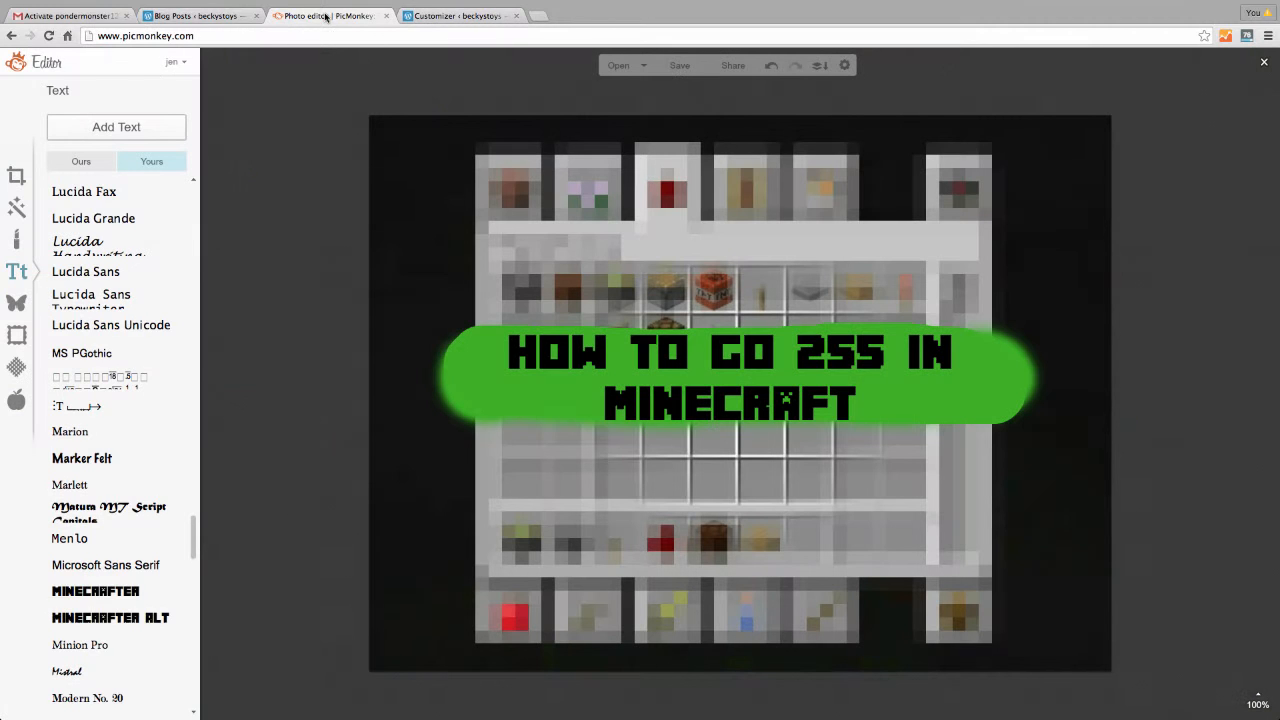
pyautogui.click(16, 176)
pyautogui.click(102, 417)
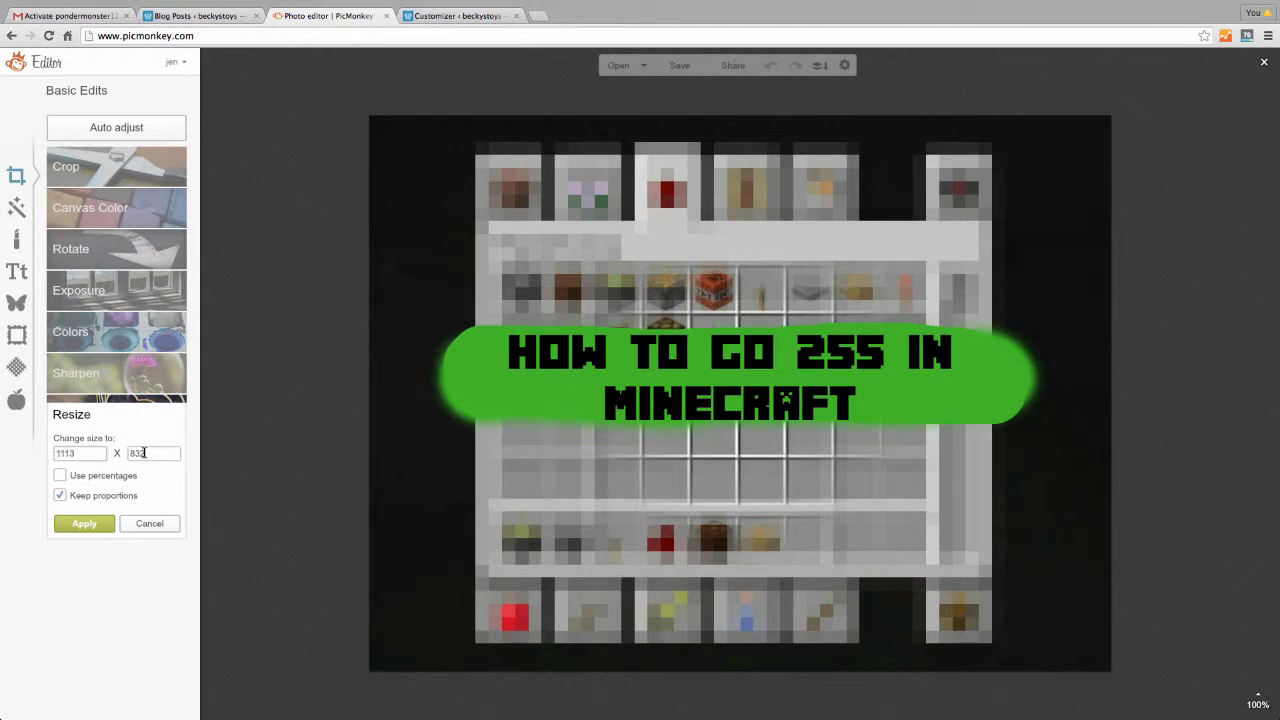
pyautogui.press('Tab')
pyautogui.moveTo(79, 453); pyautogui.dragTo(57, 452)
pyautogui.moveTo(150, 454); pyautogui.dragTo(124, 456)
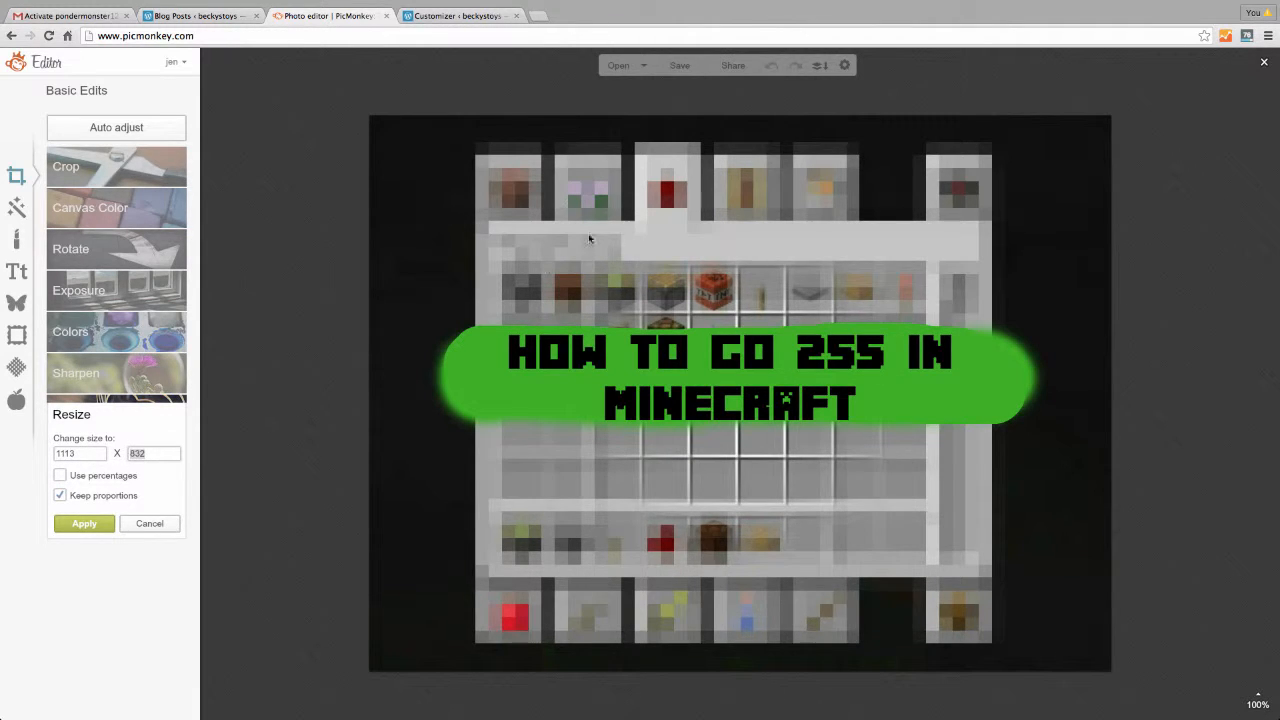
pyautogui.click(439, 17)
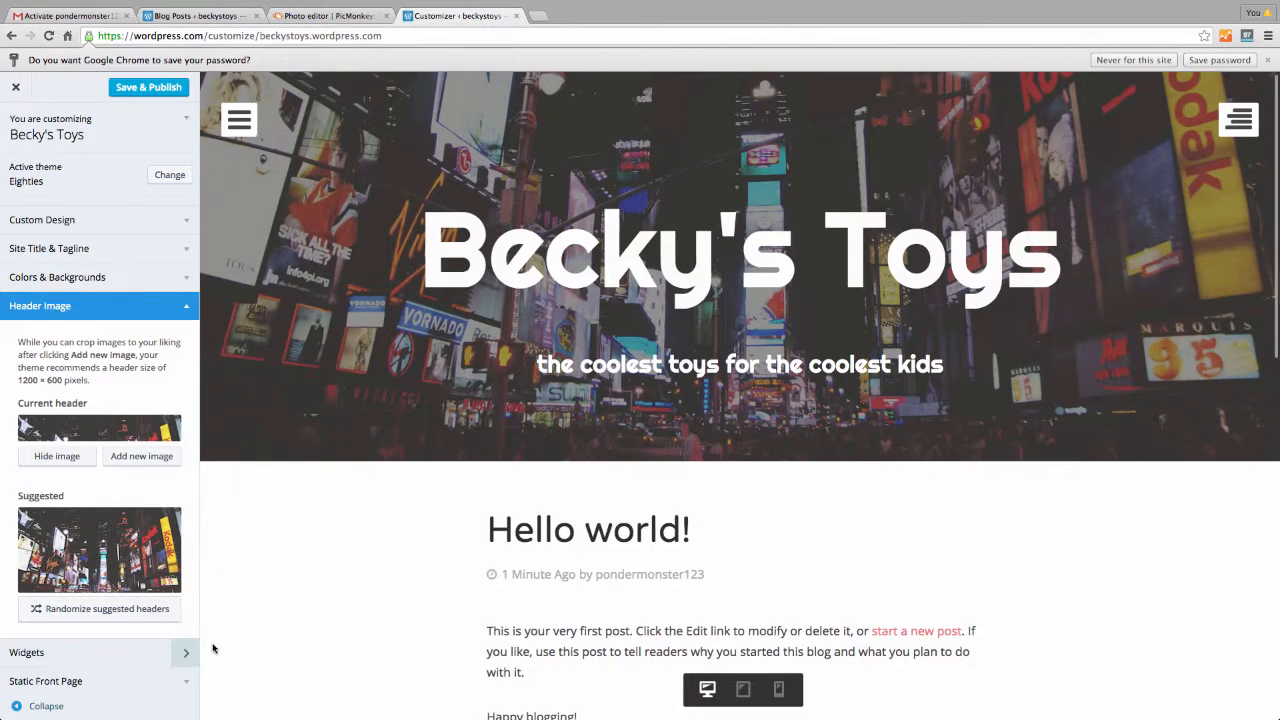
# Open Widgets, check the Sidebar widget list, then expand Footer One's widgets
pyautogui.click(187, 307)
pyautogui.click(184, 331)
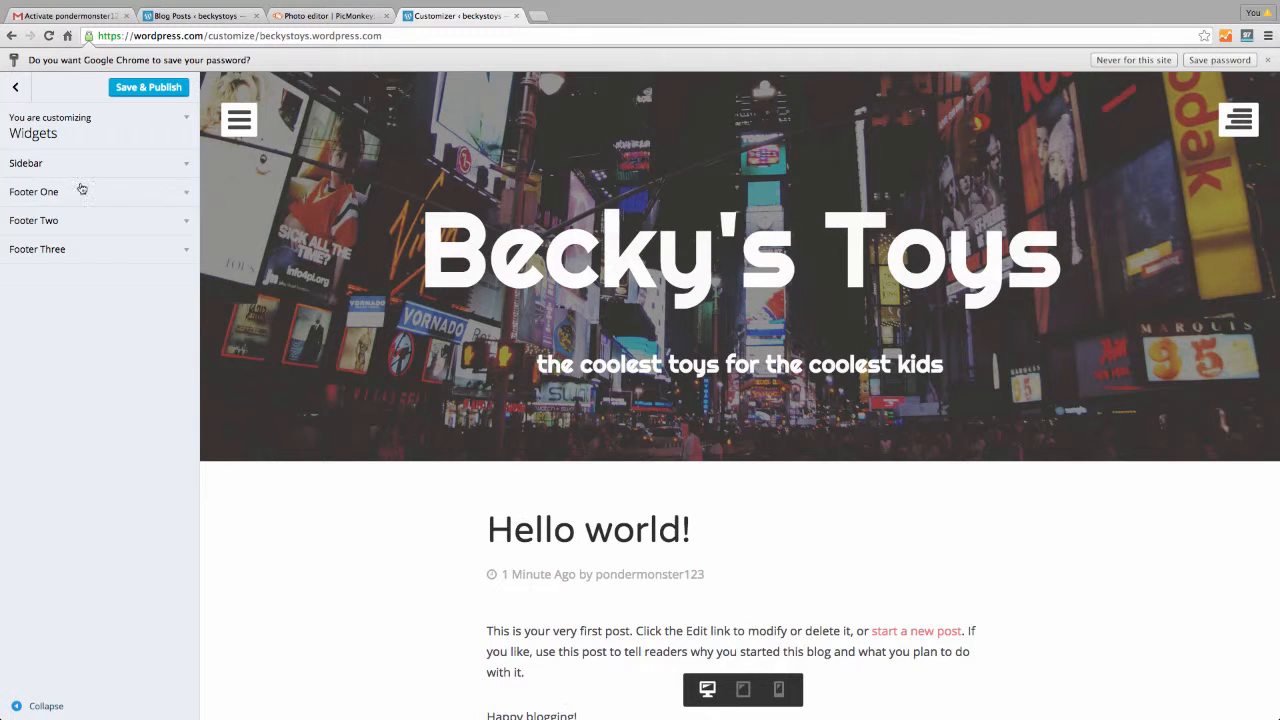
pyautogui.click(186, 165)
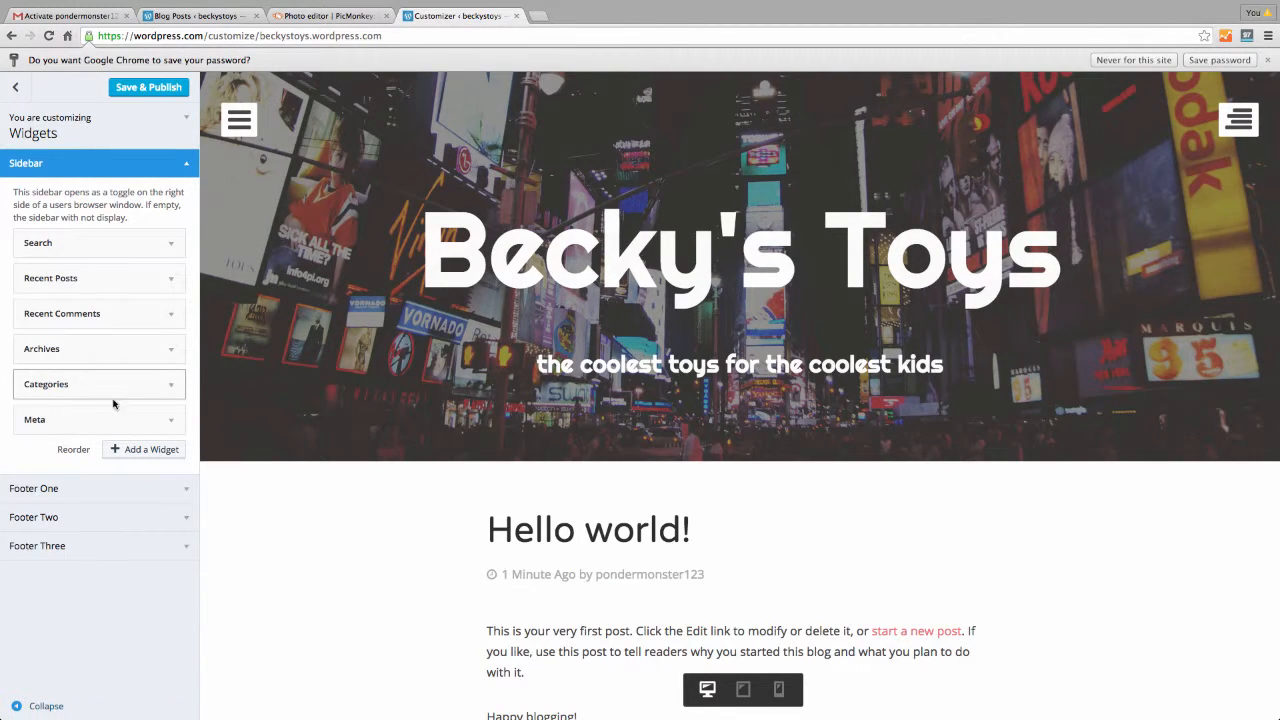
pyautogui.click(184, 163)
pyautogui.click(185, 192)
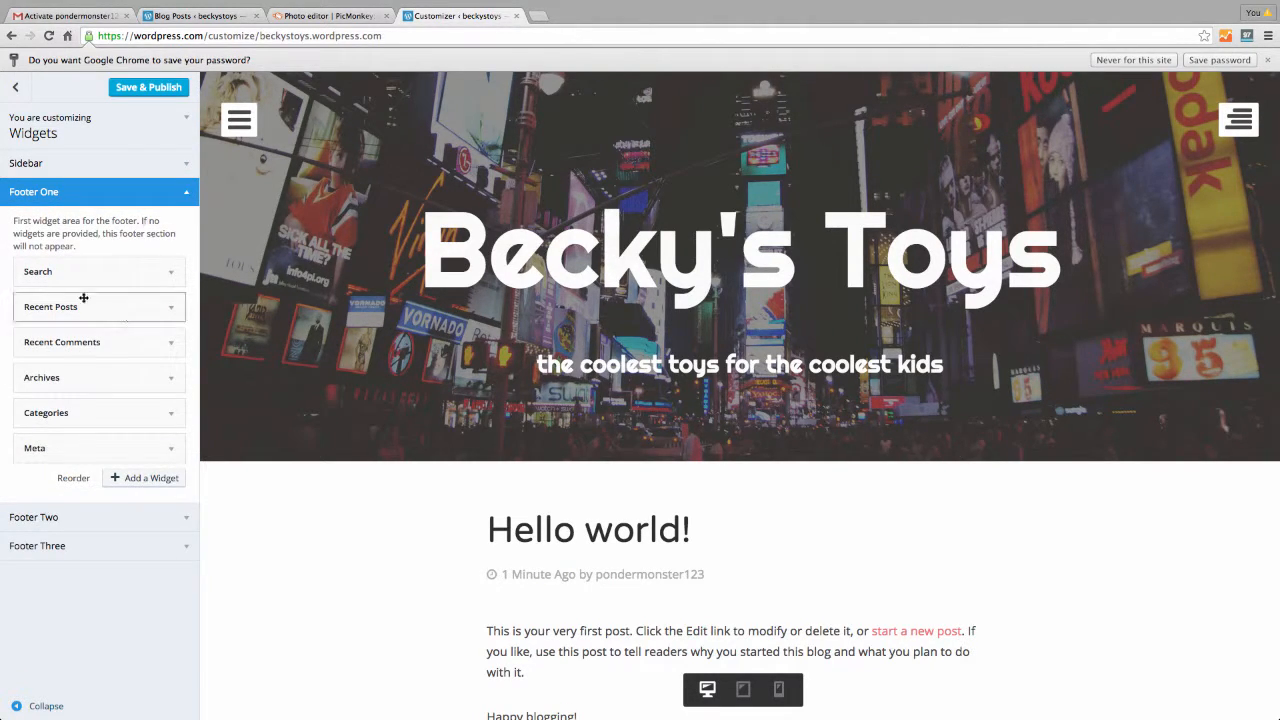
# Remove the Search, Recent Posts and Recent Comments widgets from Footer One
pyautogui.click(167, 277)
pyautogui.click(30, 345)
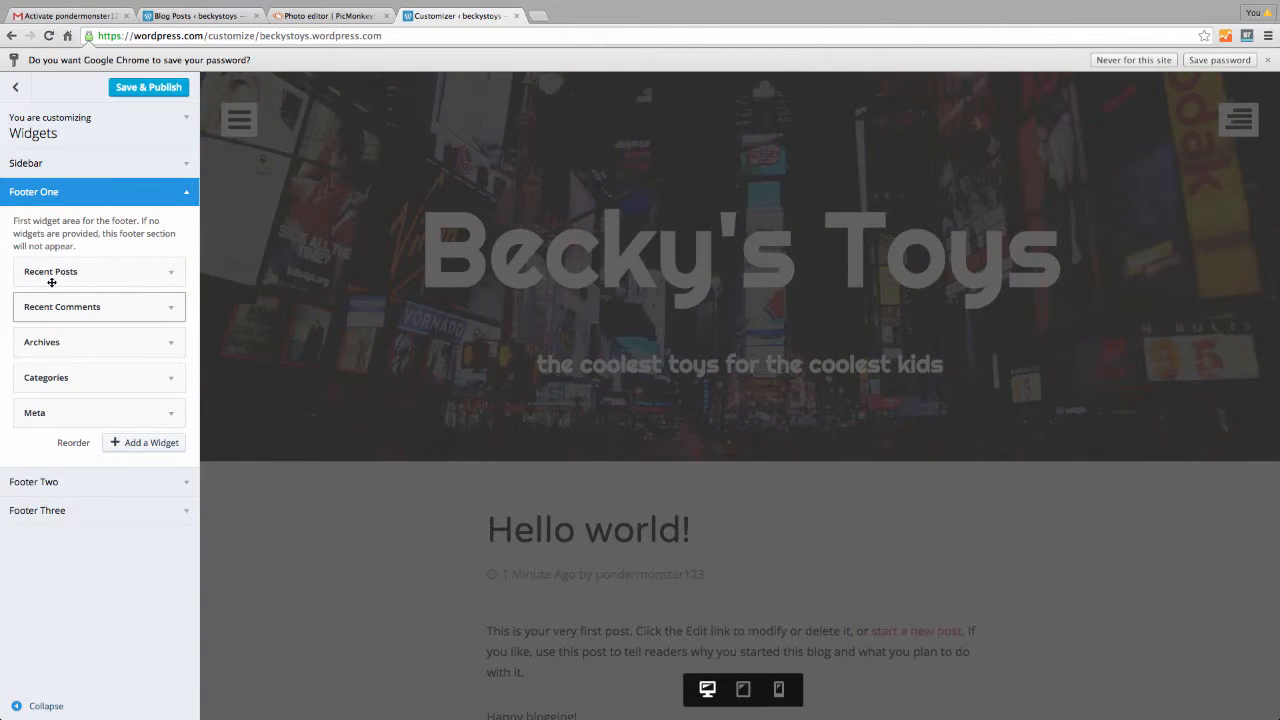
pyautogui.click(51, 280)
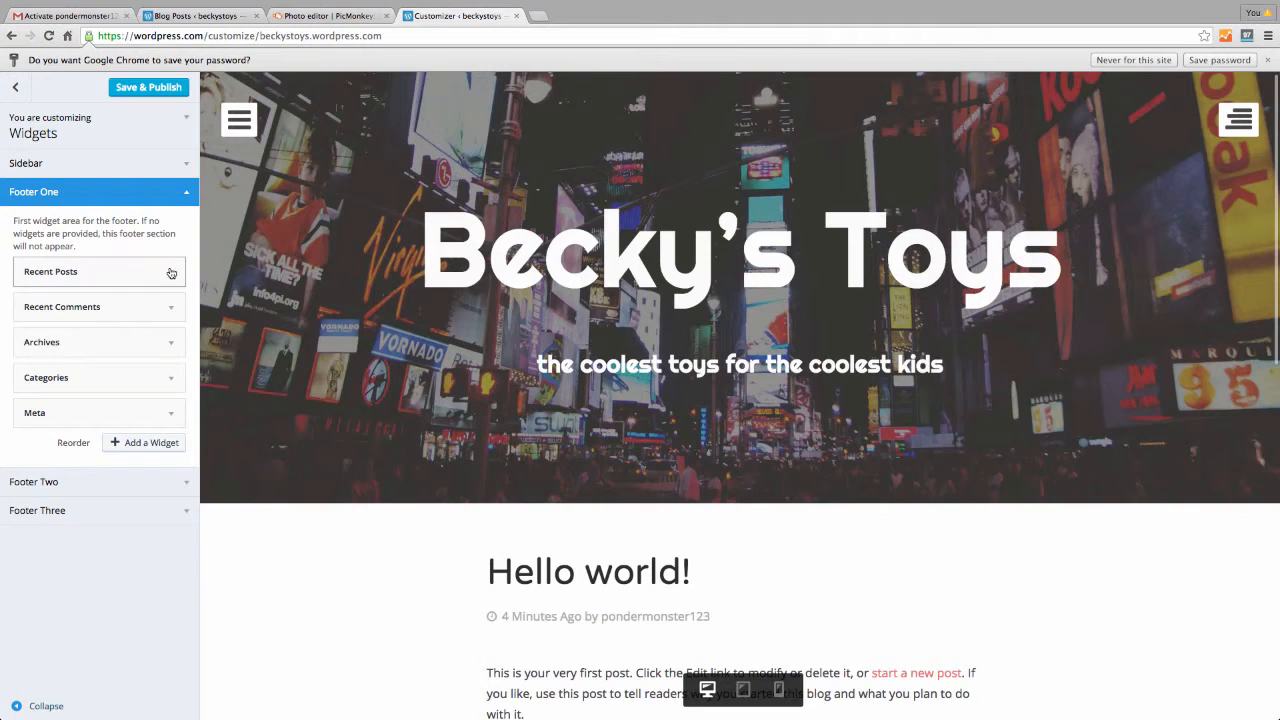
pyautogui.click(36, 411)
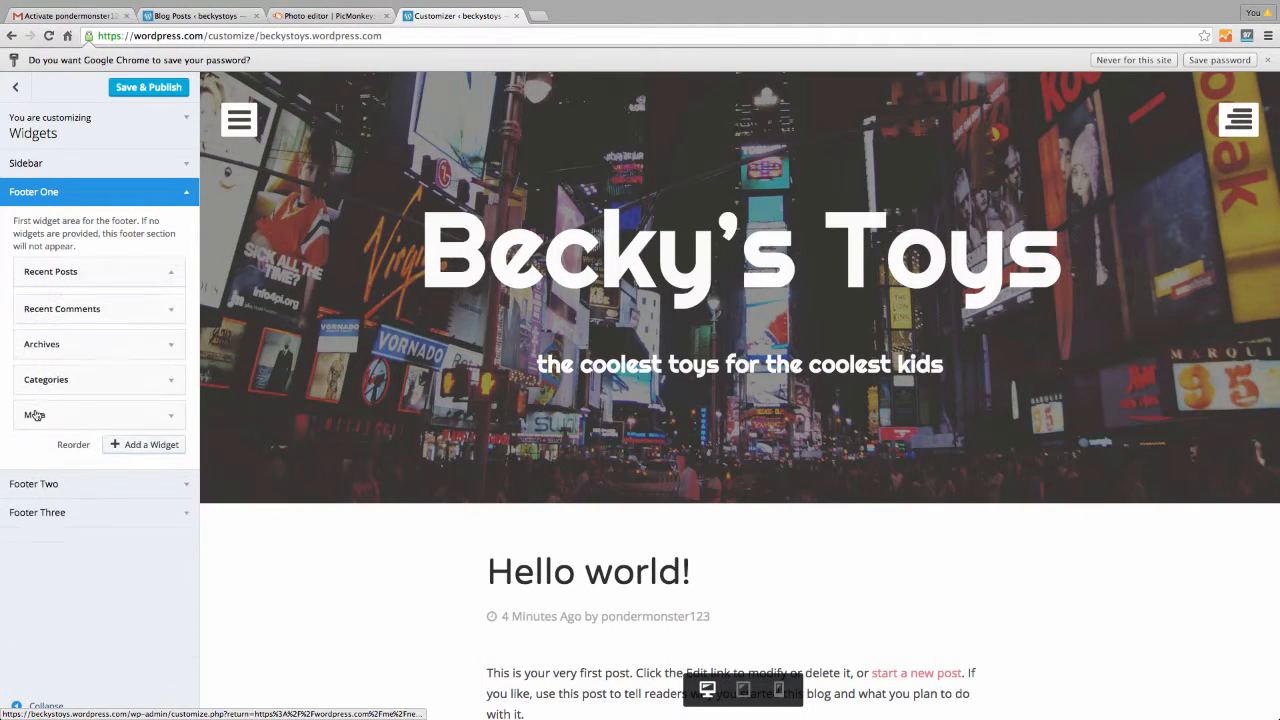
pyautogui.click(45, 273)
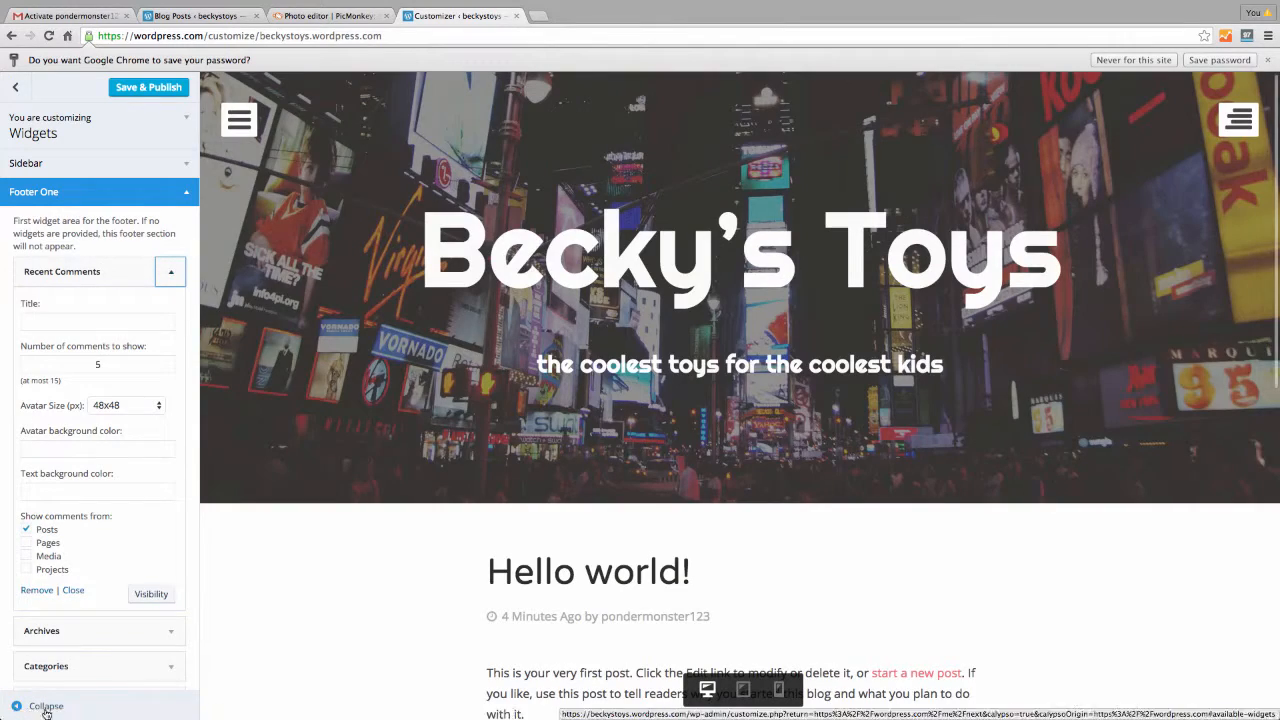
pyautogui.click(36, 590)
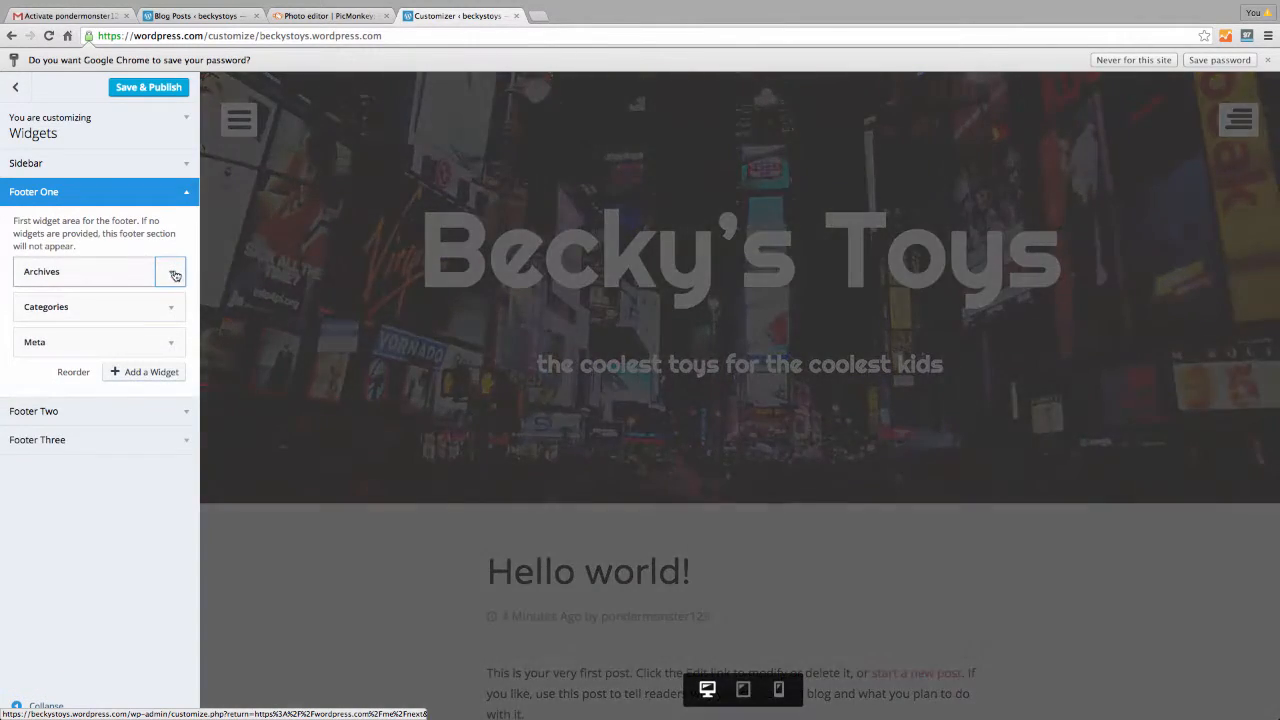
# Remove the Archives, Categories and Meta widgets, then show the Add a Widget list
pyautogui.click(170, 271)
pyautogui.click(35, 381)
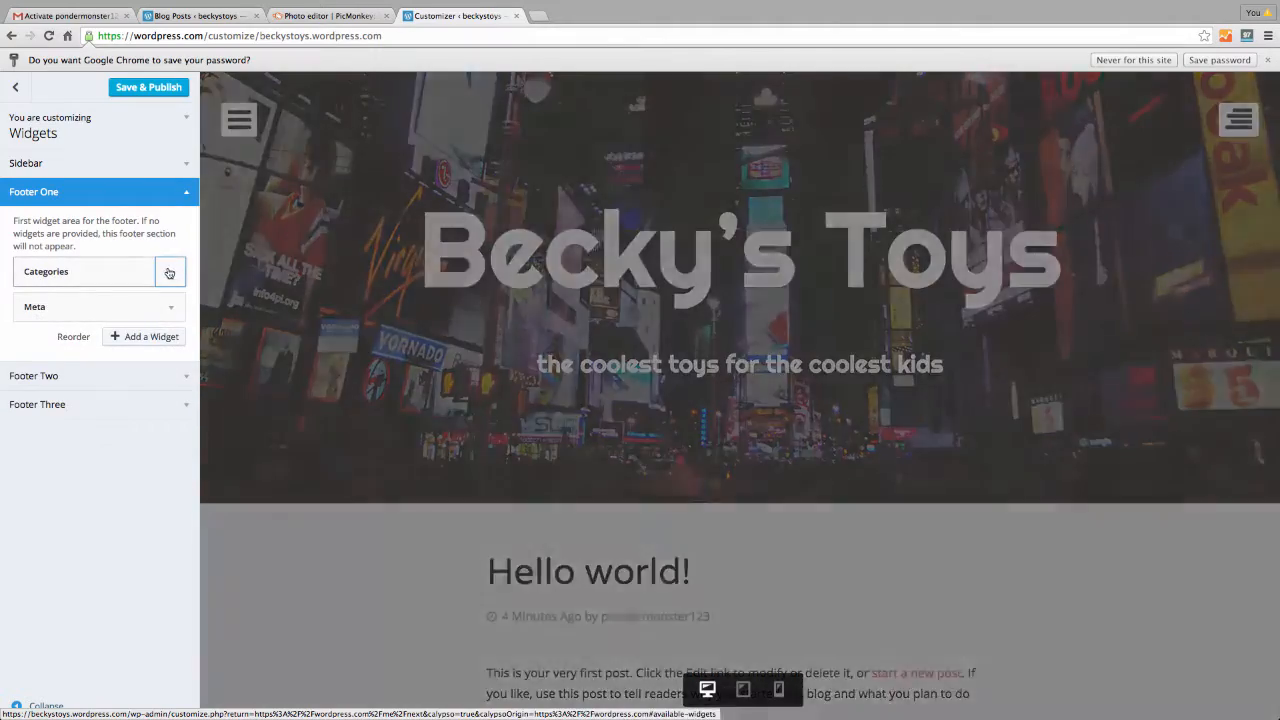
pyautogui.click(170, 271)
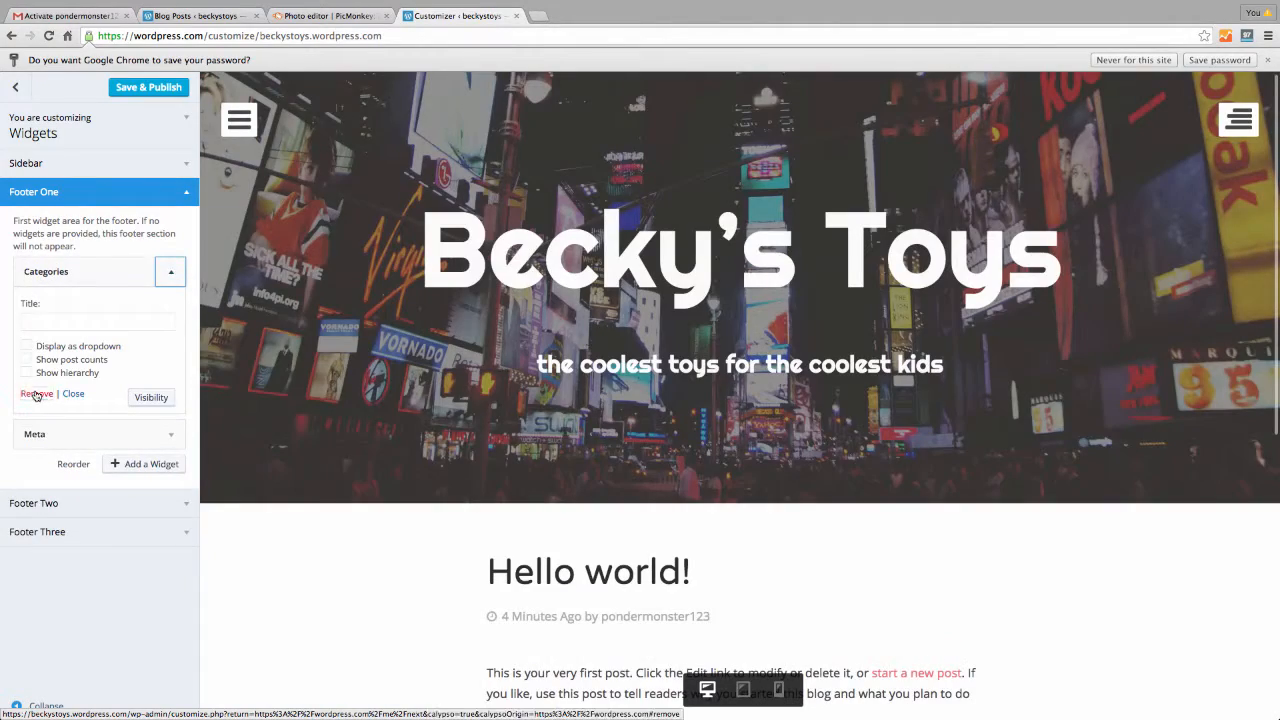
pyautogui.click(36, 393)
pyautogui.click(166, 271)
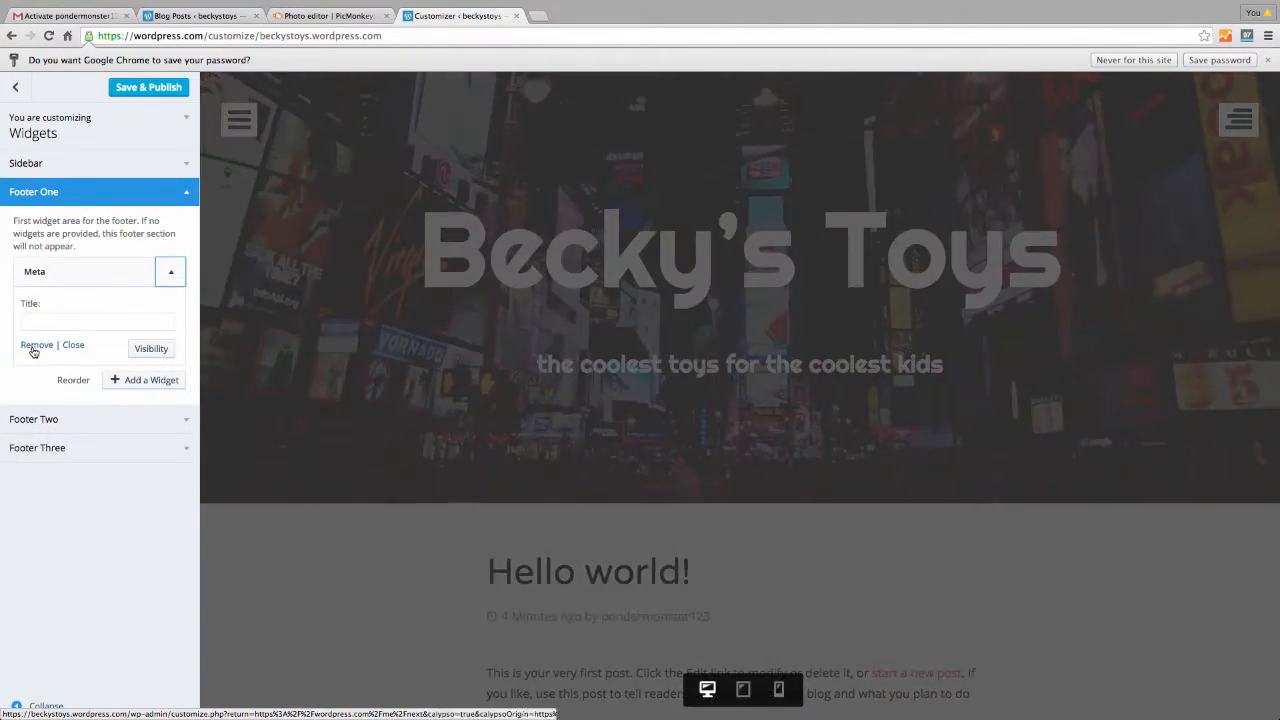
pyautogui.click(36, 345)
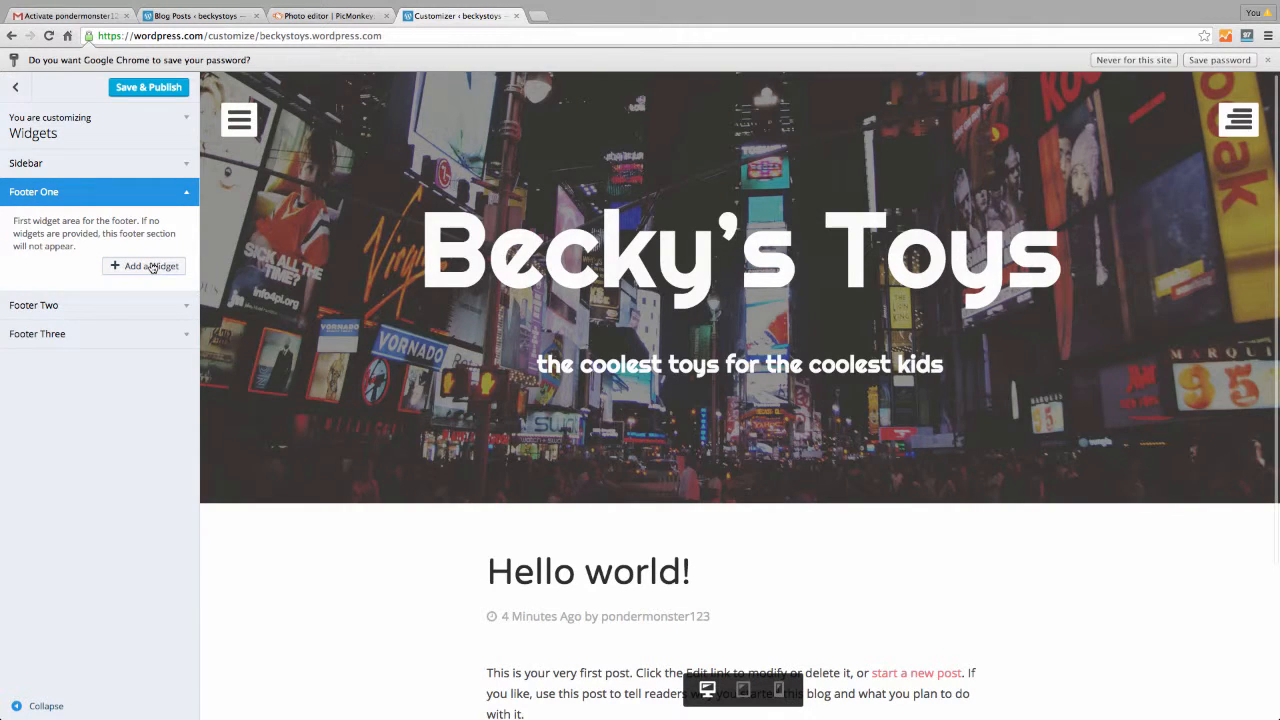
pyautogui.click(150, 266)
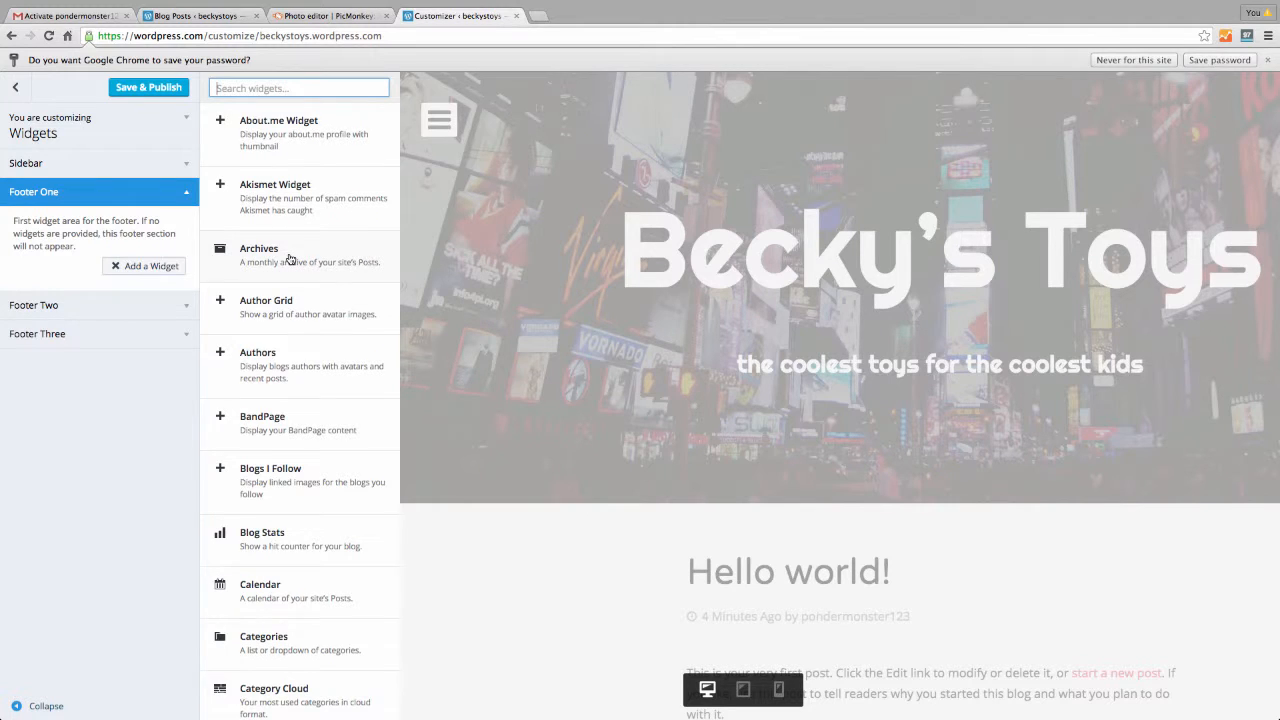
pyautogui.scroll(-4, 290, 259)
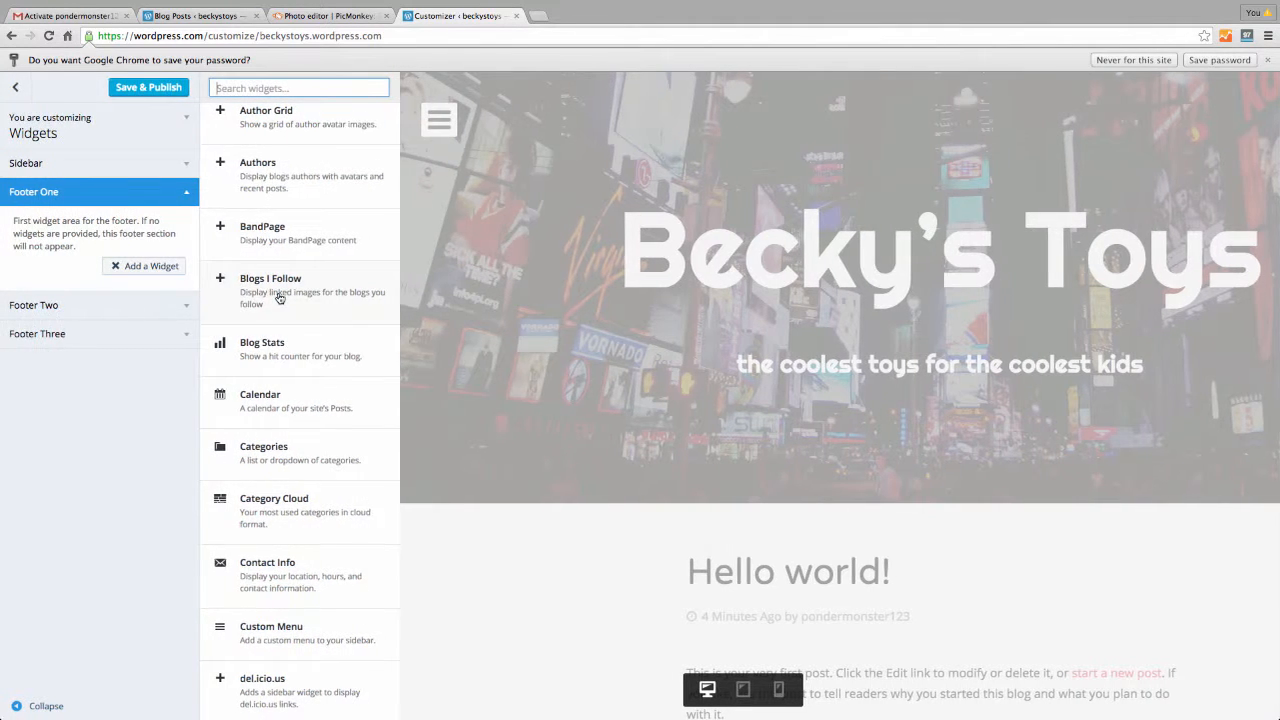
pyautogui.scroll(-1, 280, 297)
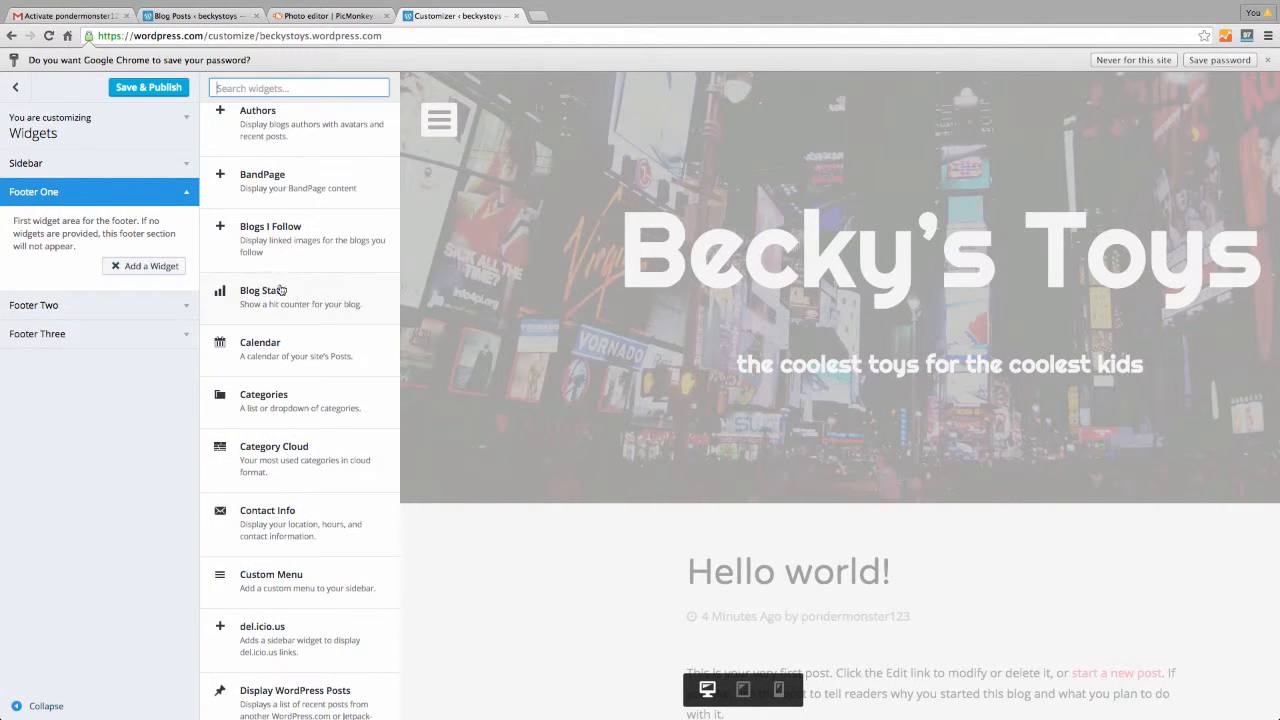
pyautogui.scroll(-1, 288, 294)
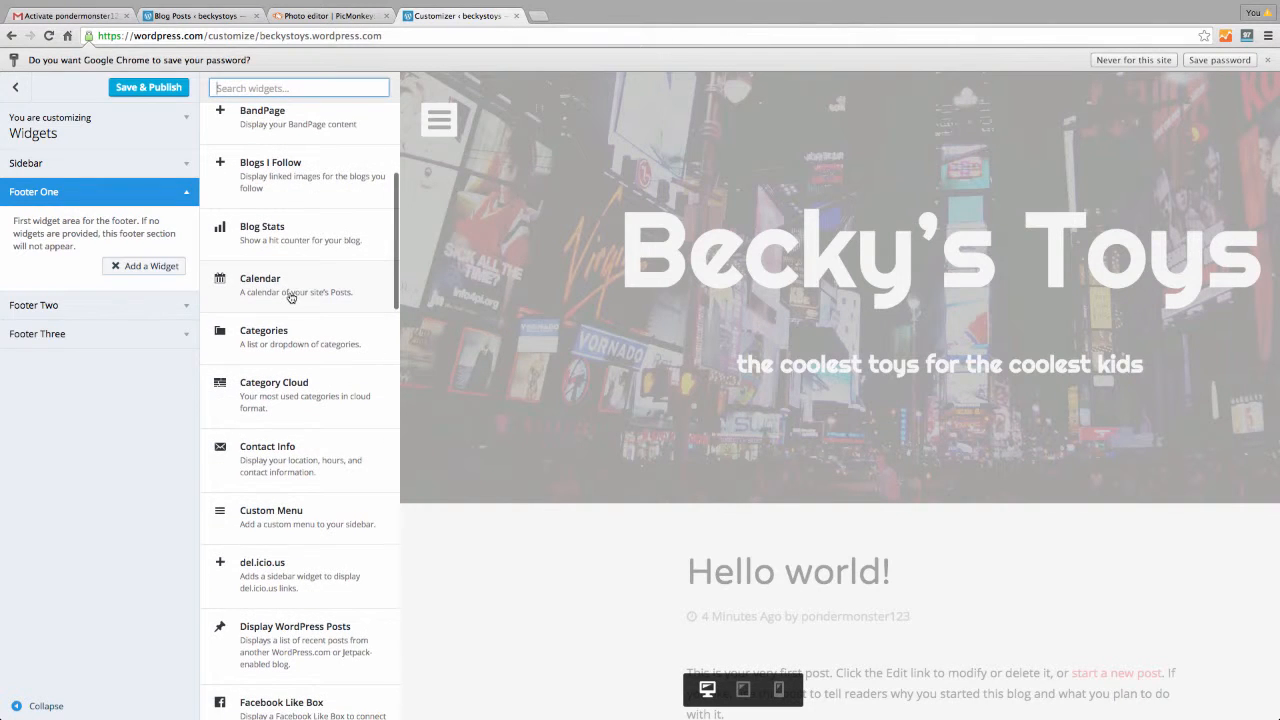
pyautogui.scroll(-1, 286, 294)
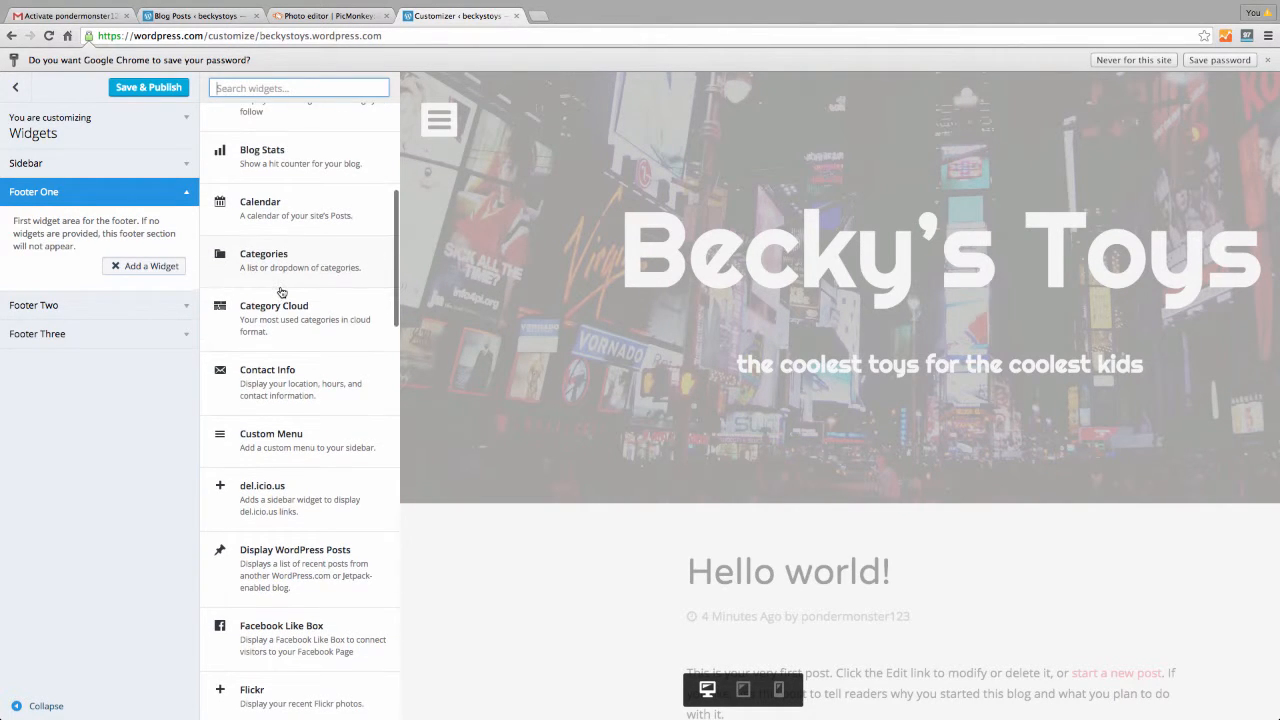
pyautogui.scroll(-1, 280, 381)
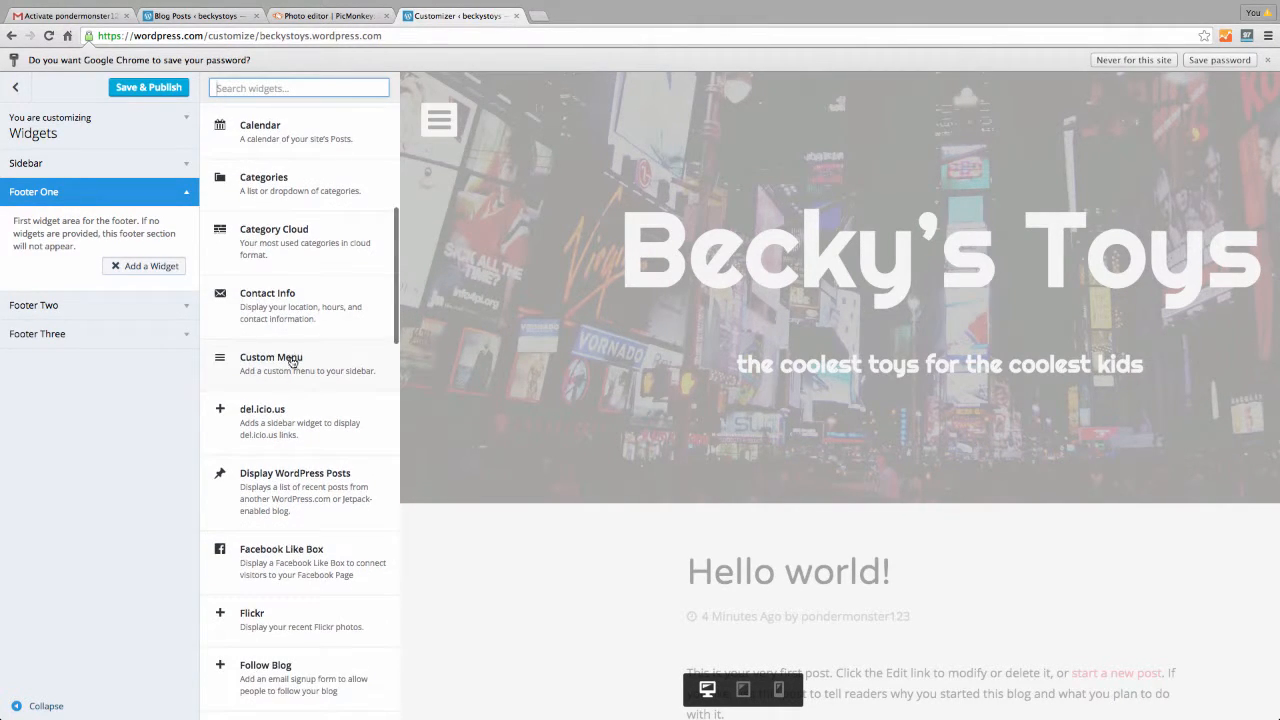
pyautogui.scroll(-2, 311, 359)
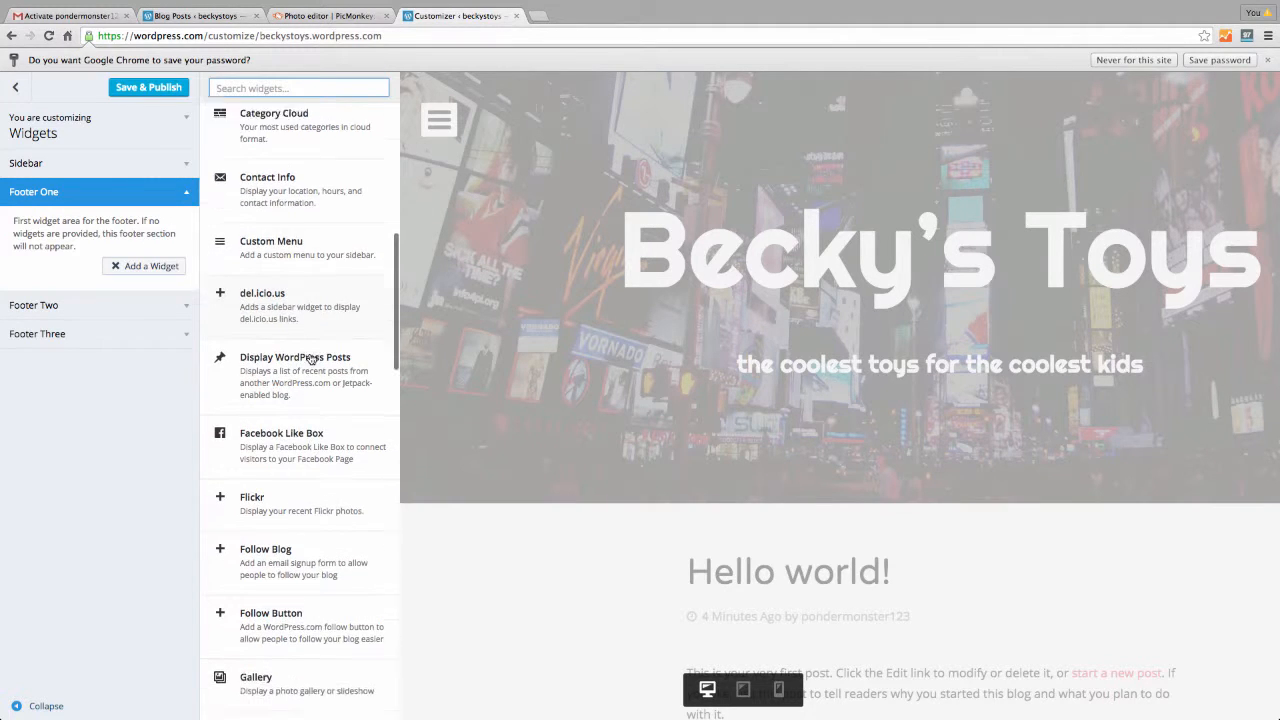
pyautogui.scroll(-1, 311, 359)
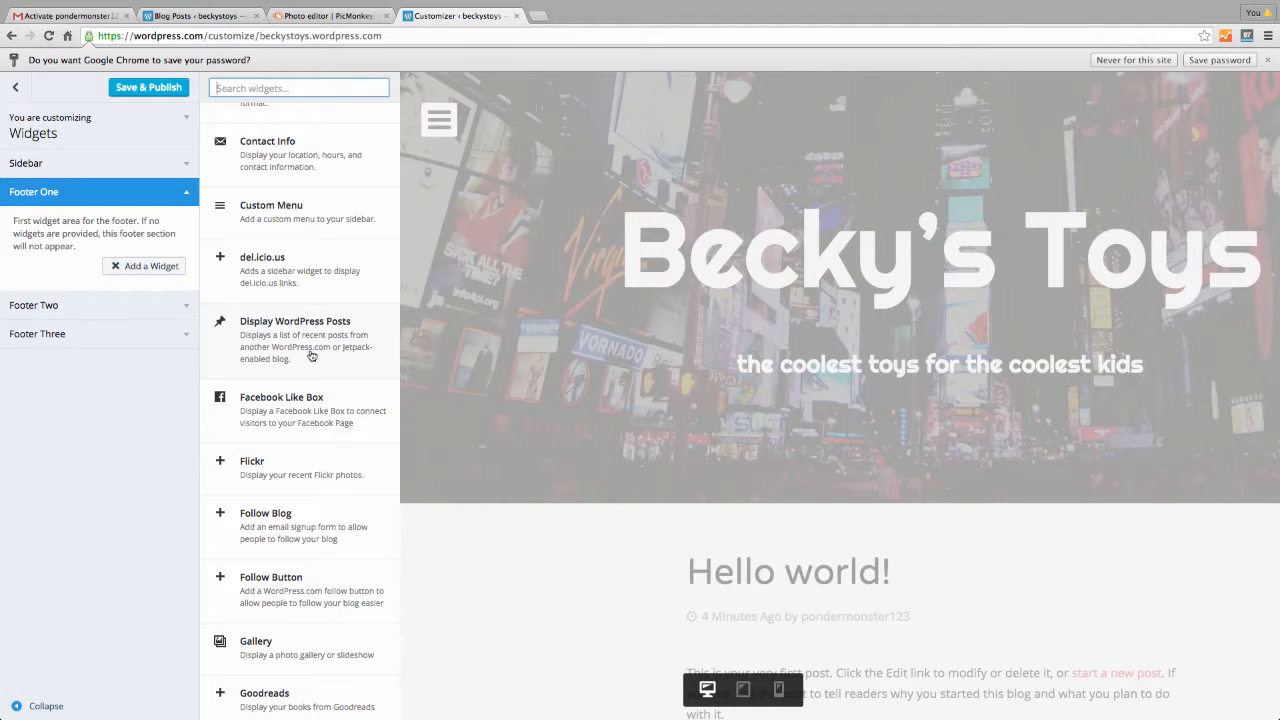
pyautogui.scroll(-2, 305, 330)
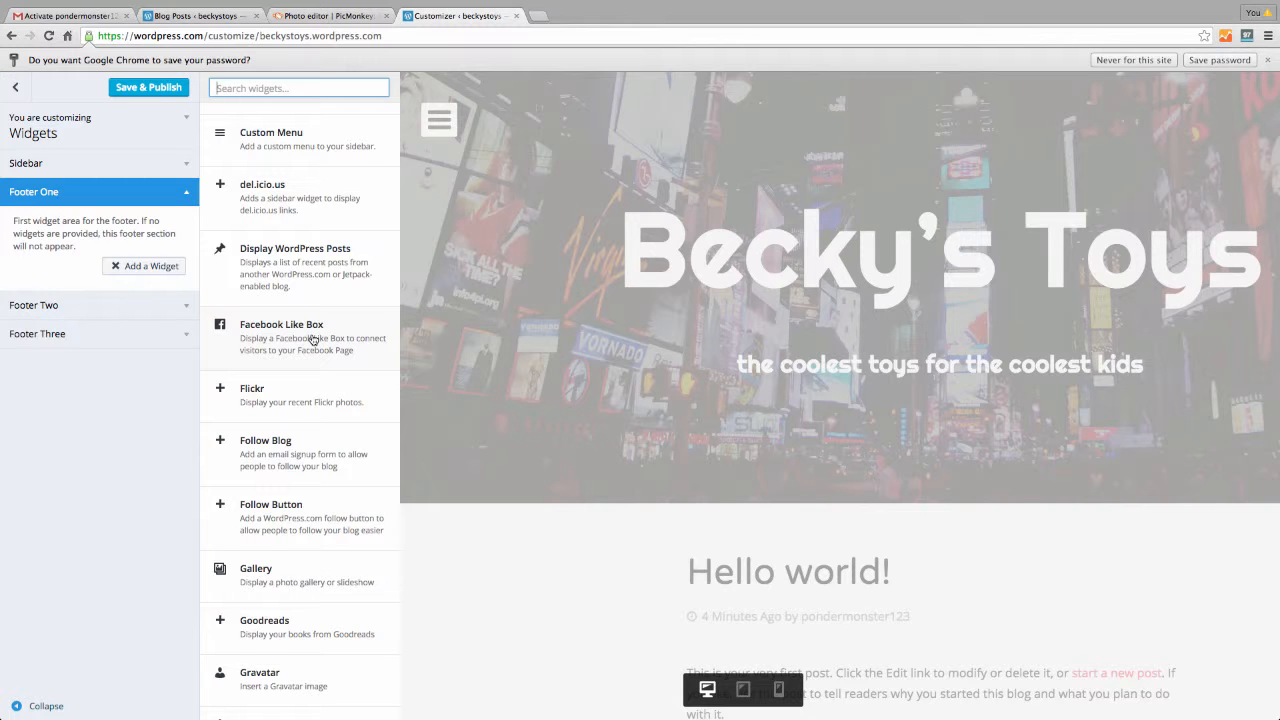
pyautogui.scroll(-1, 313, 340)
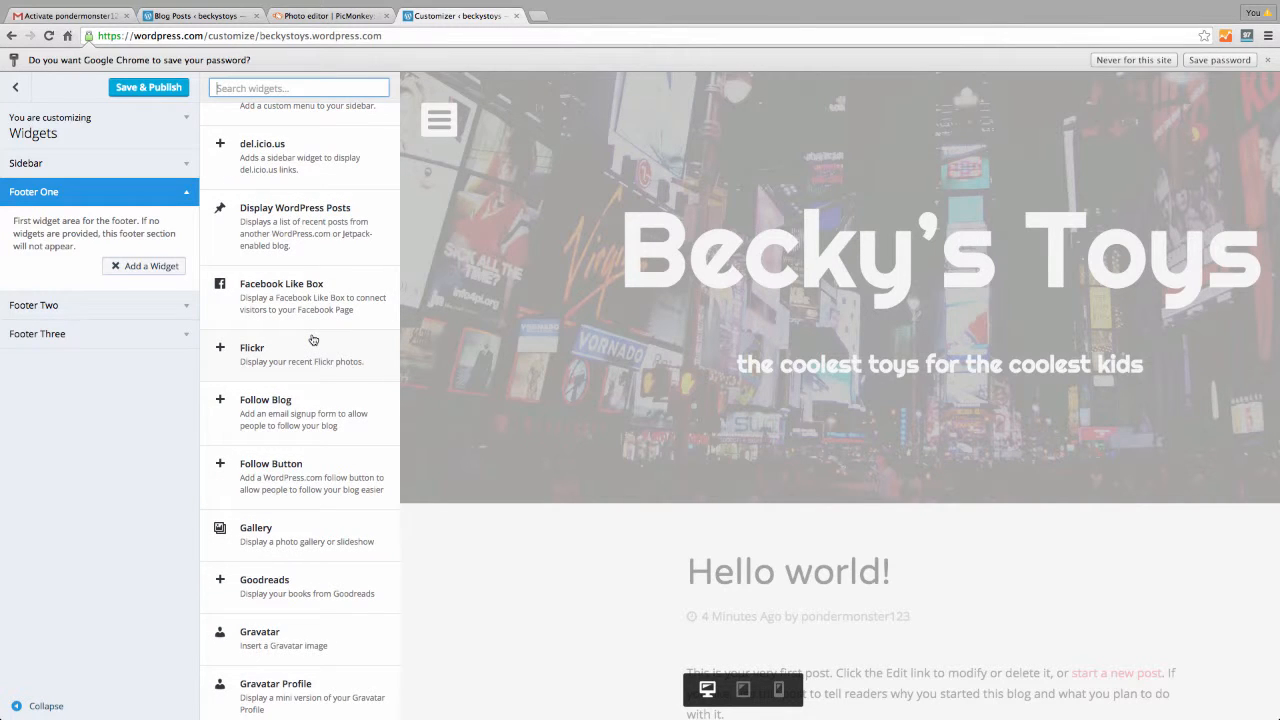
pyautogui.scroll(1, 295, 421)
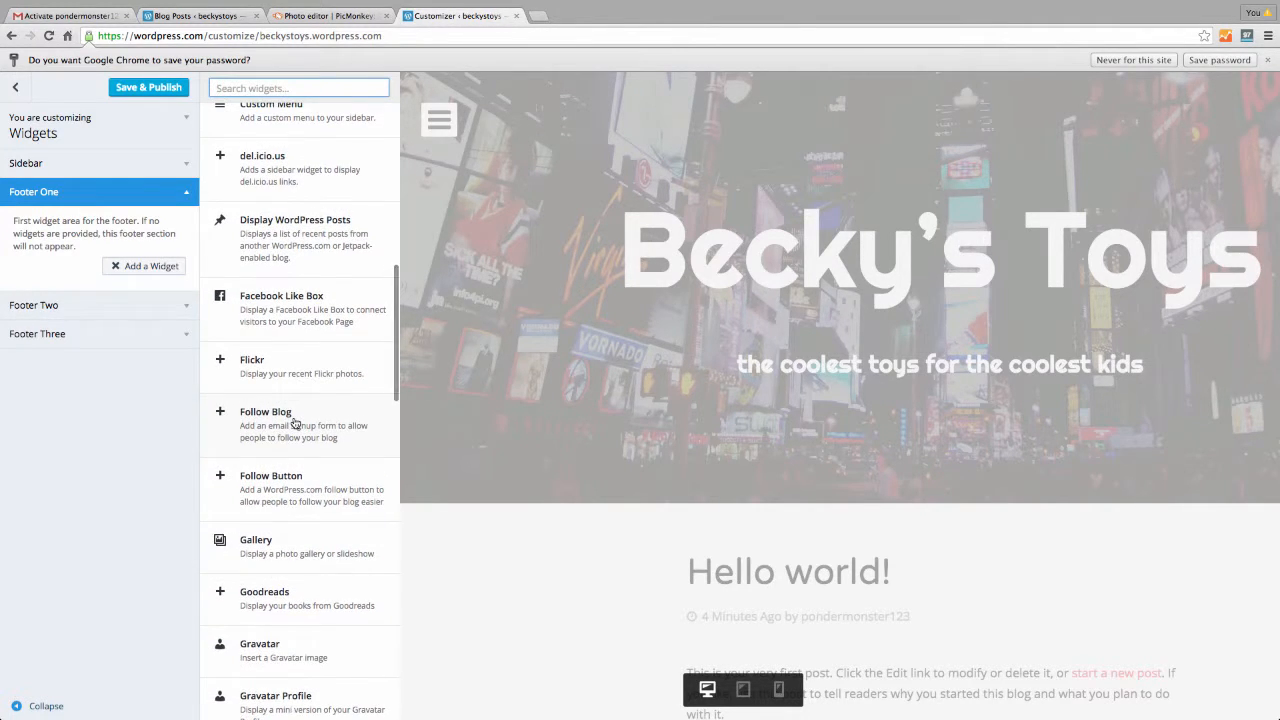
# Add a Follow Blog widget to Footer One, review its title, and return to the widget list
pyautogui.click(279, 416)
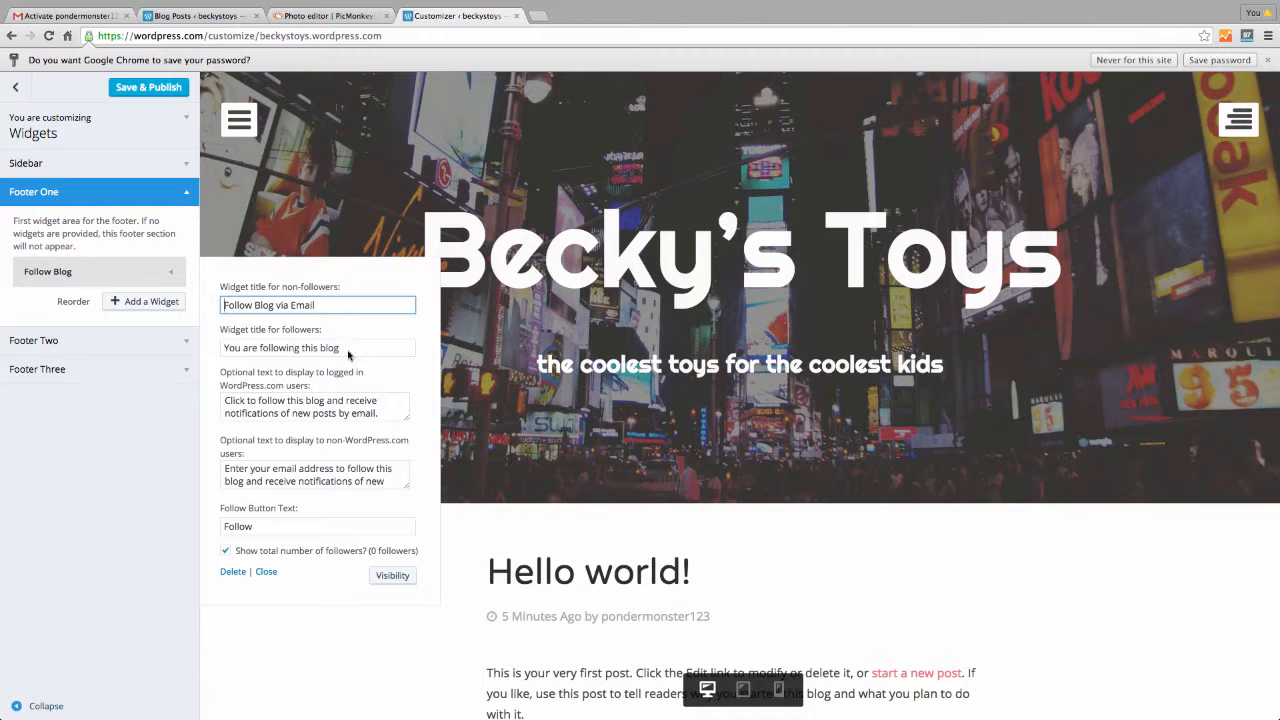
pyautogui.moveTo(347, 347); pyautogui.dragTo(198, 345)
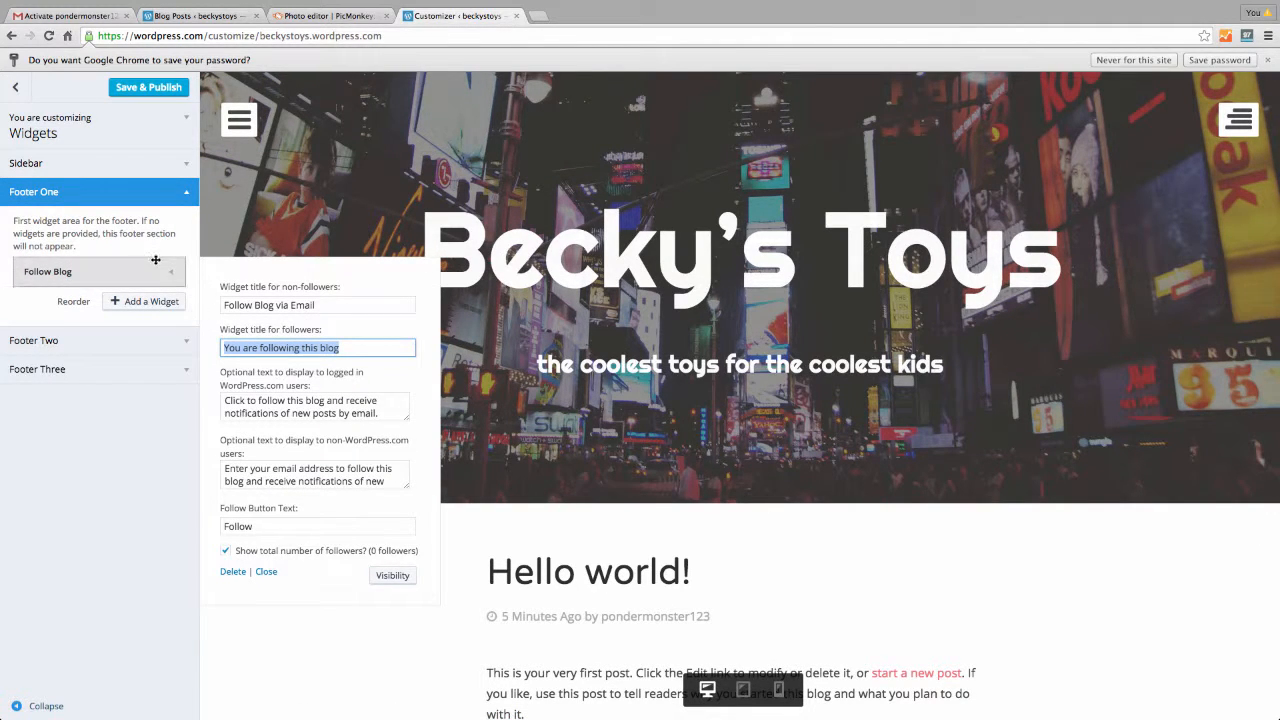
pyautogui.click(166, 304)
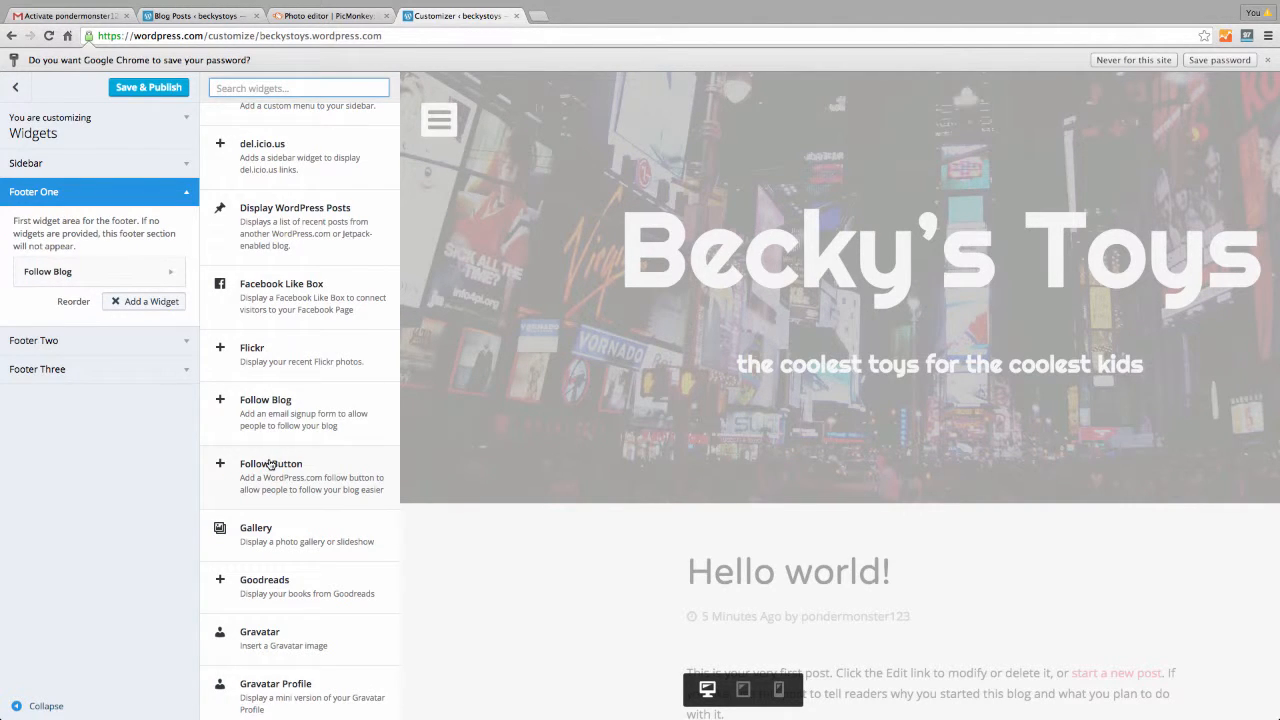
pyautogui.scroll(-5, 268, 463)
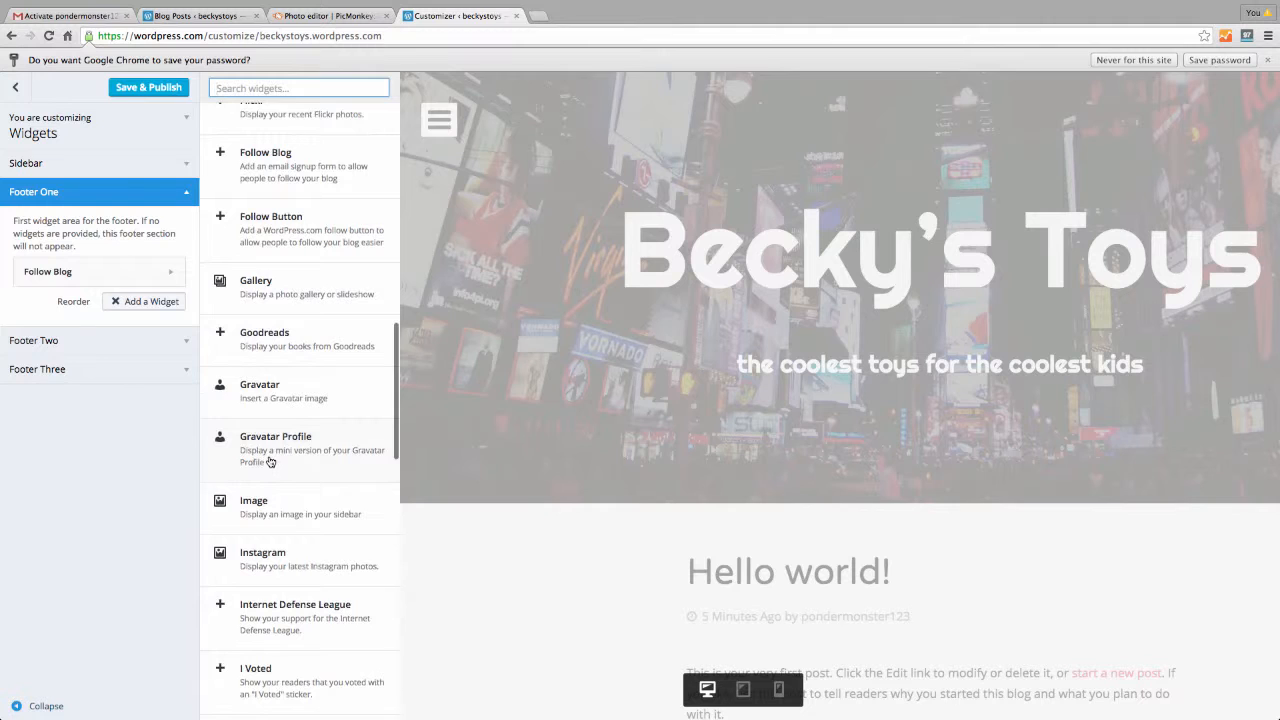
pyautogui.scroll(-1, 269, 462)
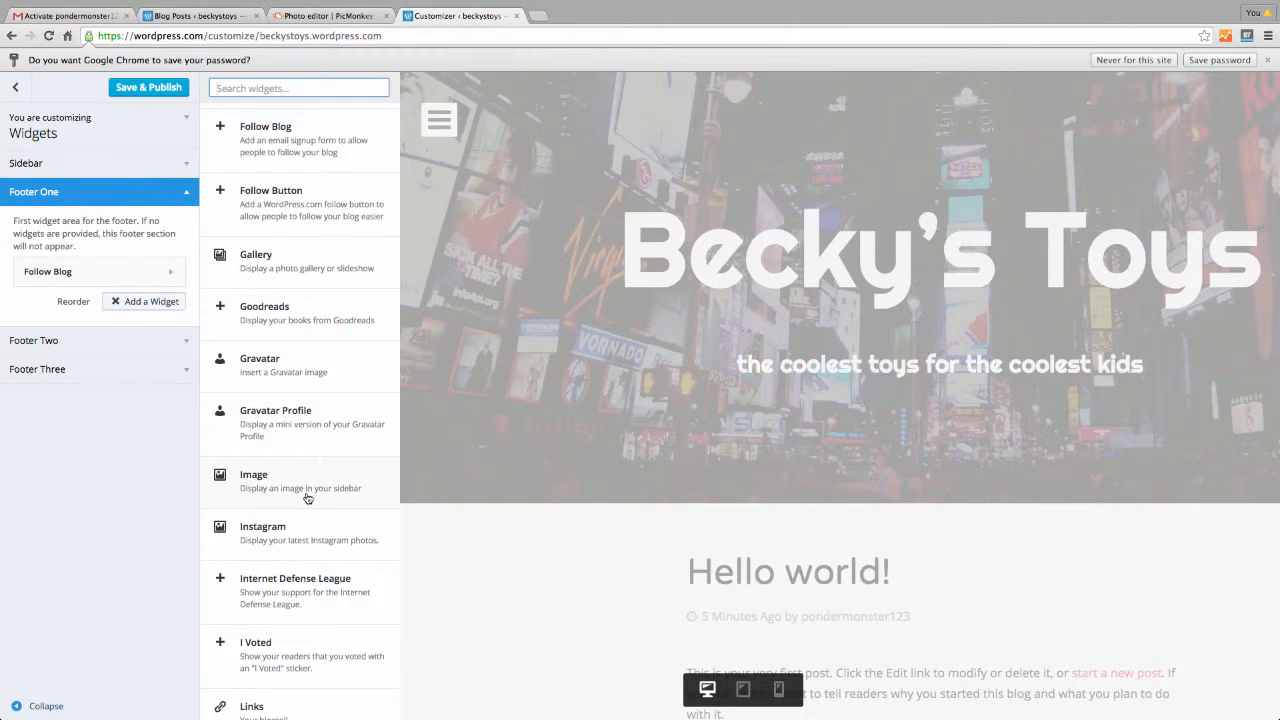
pyautogui.scroll(-3, 307, 497)
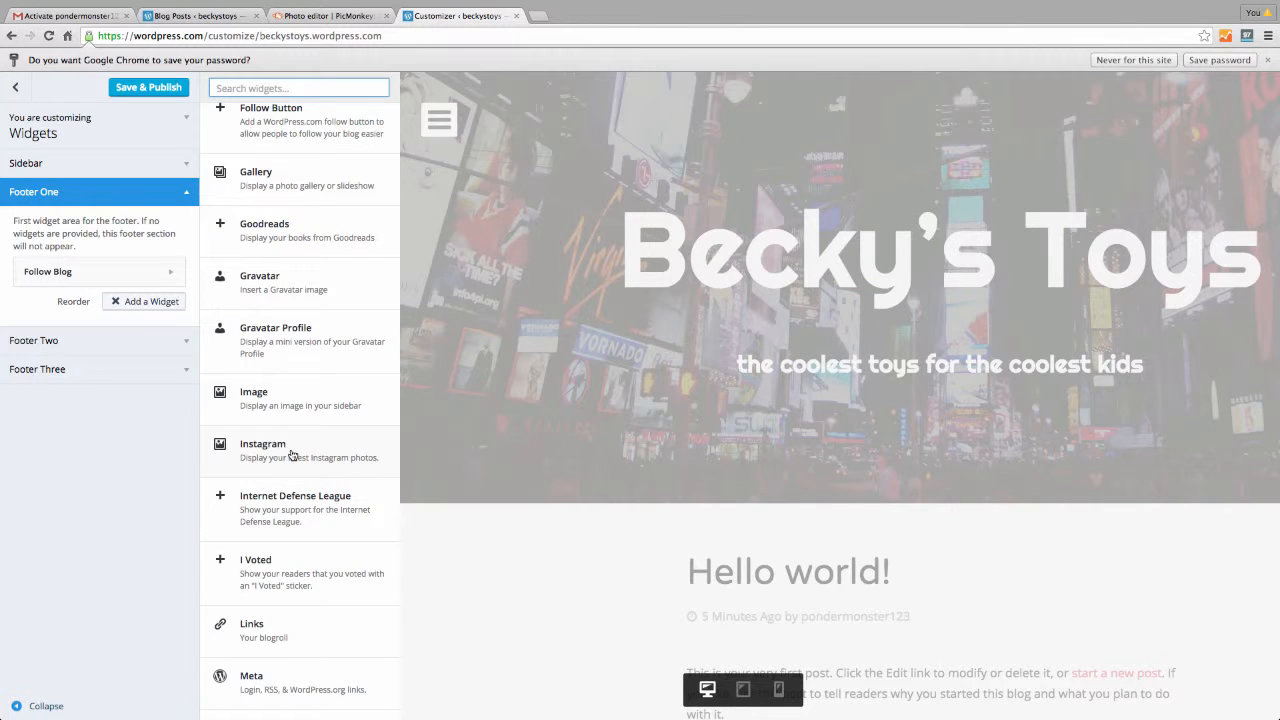
pyautogui.scroll(-7, 306, 540)
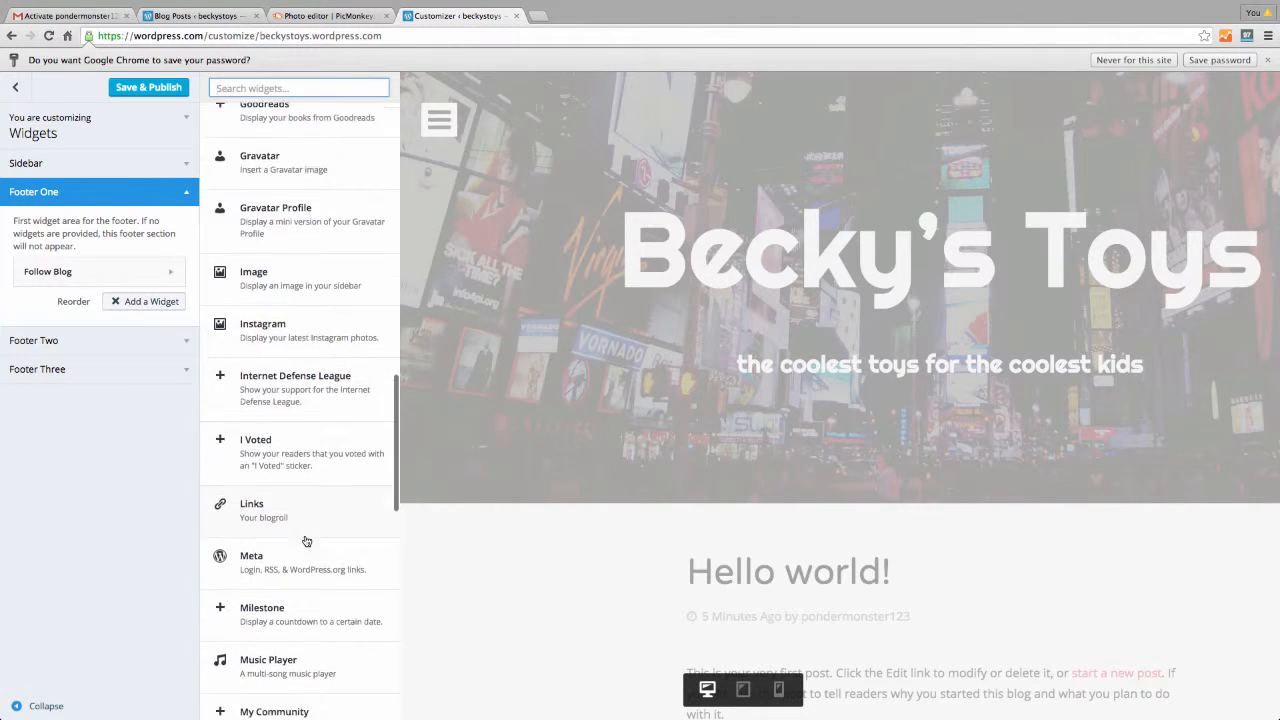
pyautogui.scroll(-10, 306, 540)
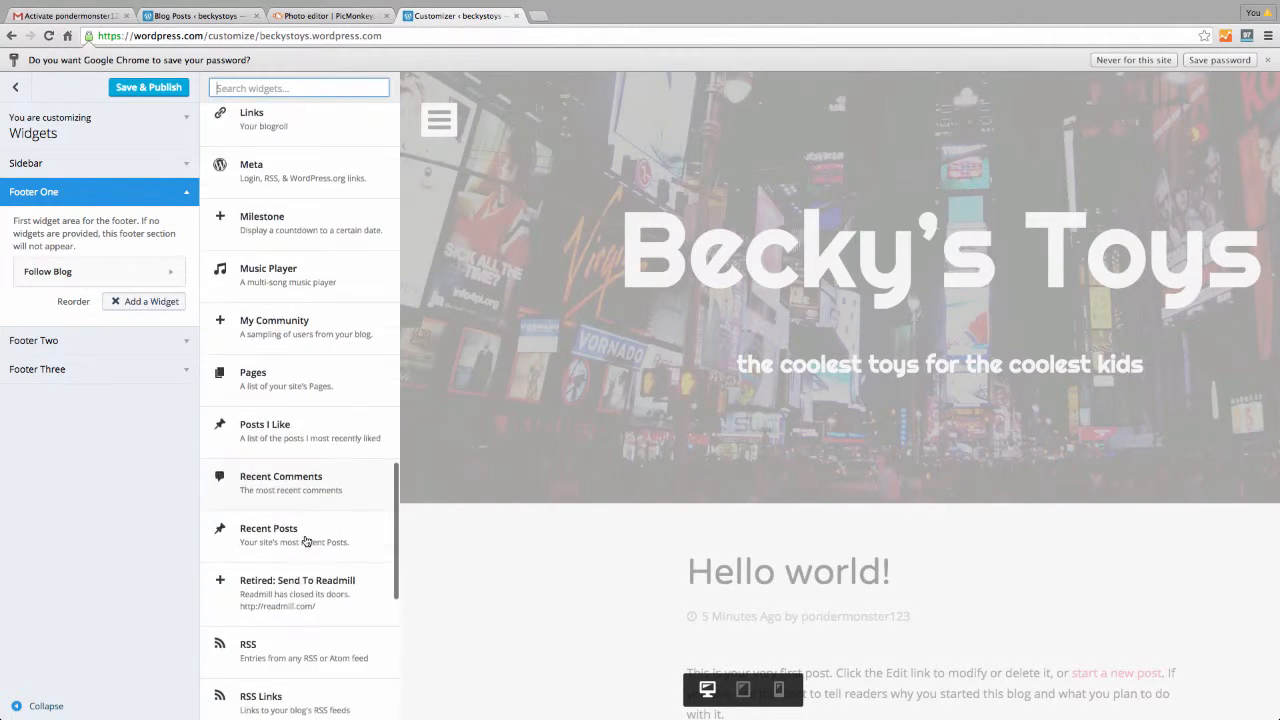
pyautogui.scroll(-15, 306, 541)
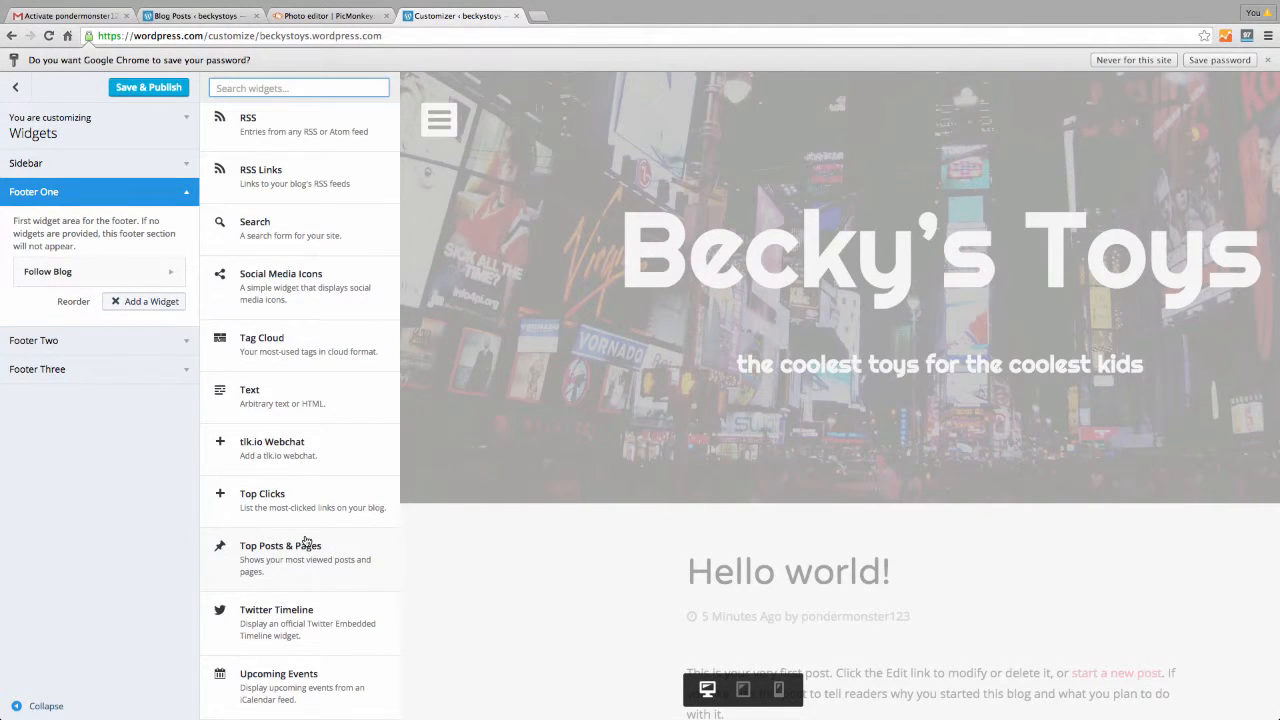
pyautogui.moveTo(297, 622); pyautogui.dragTo(247, 521)
# Add a Twitter Timeline widget to Footer One, leave its widget ID blank, and collapse it
pyautogui.click(301, 634)
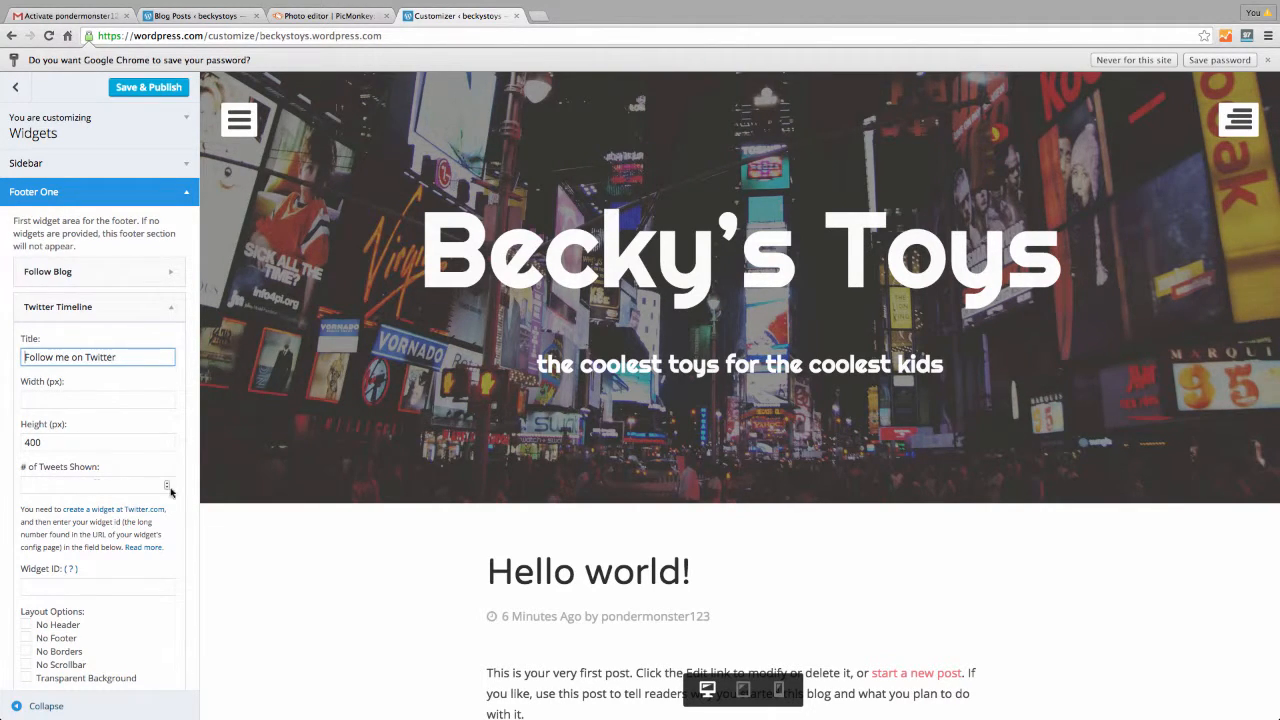
pyautogui.scroll(-3, 120, 470)
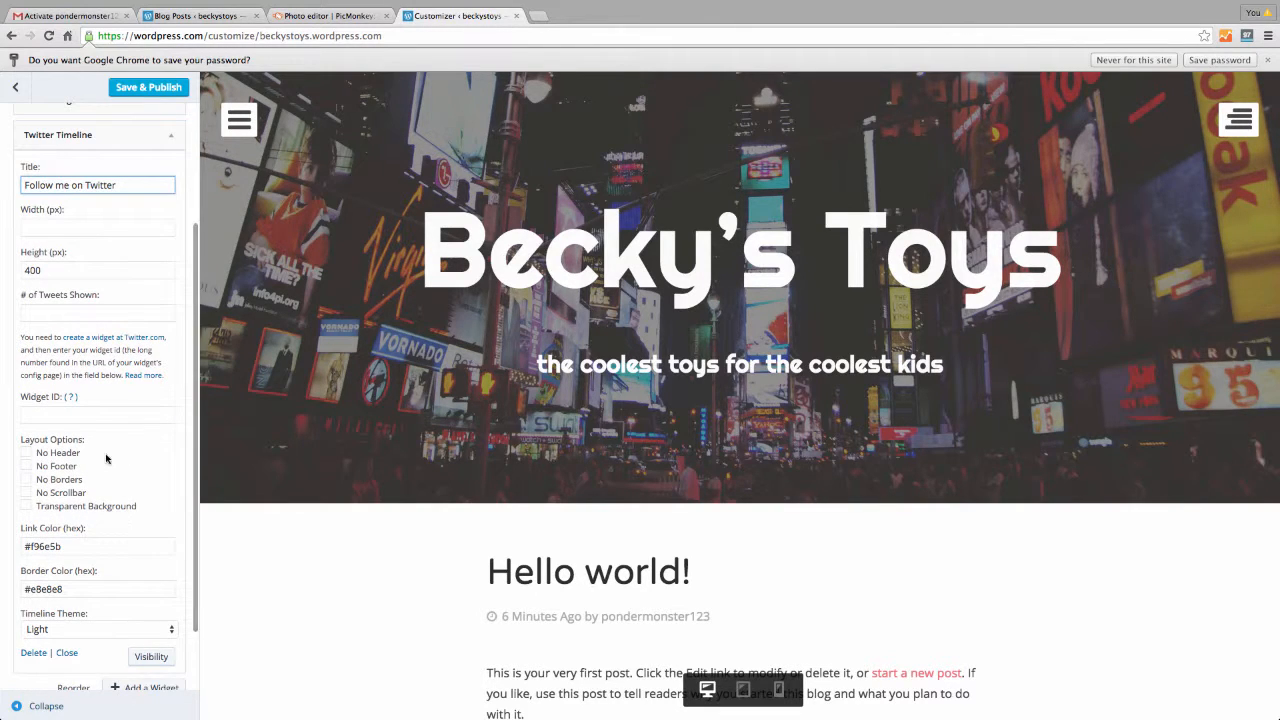
pyautogui.scroll(-1, 101, 430)
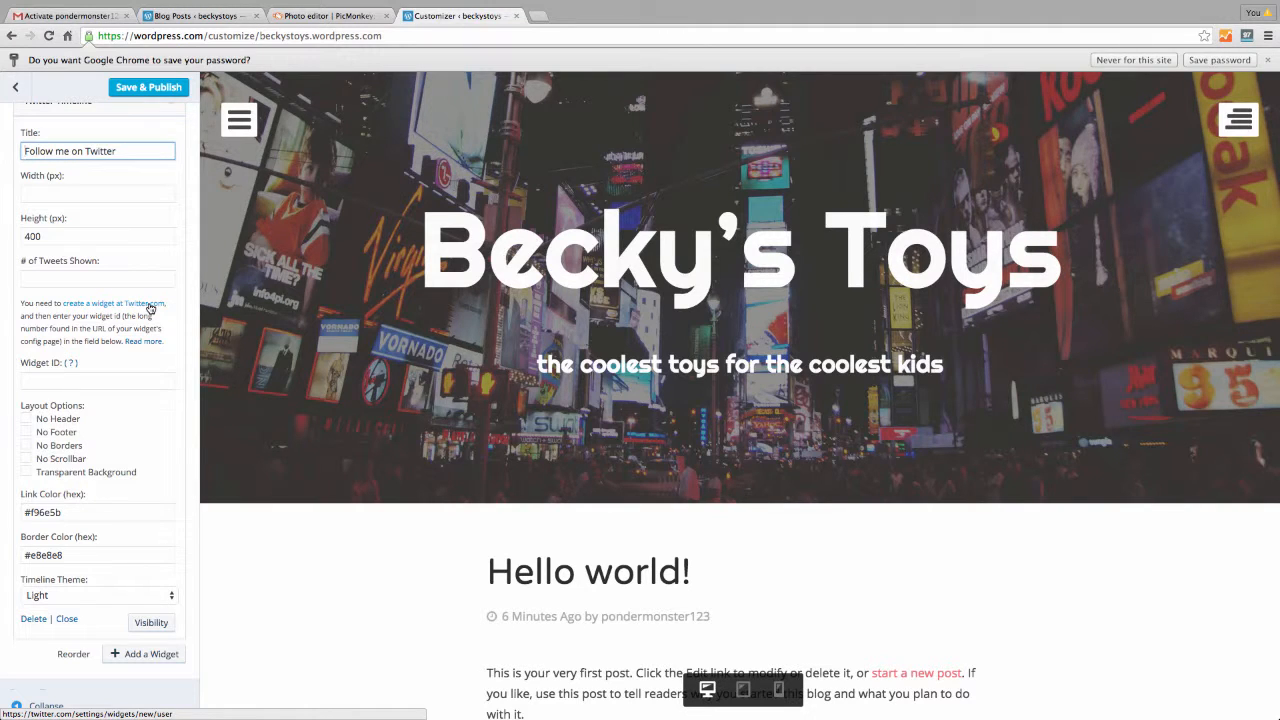
pyautogui.scroll(-1, 115, 421)
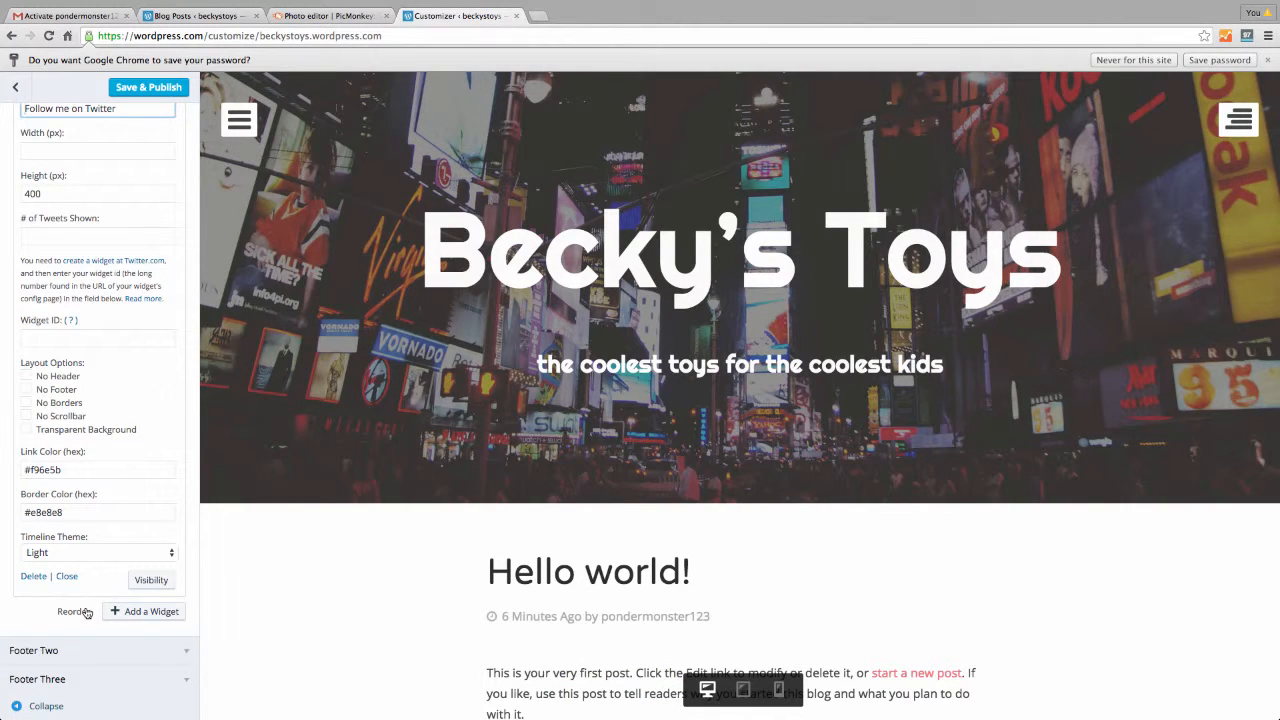
pyautogui.scroll(3, 177, 466)
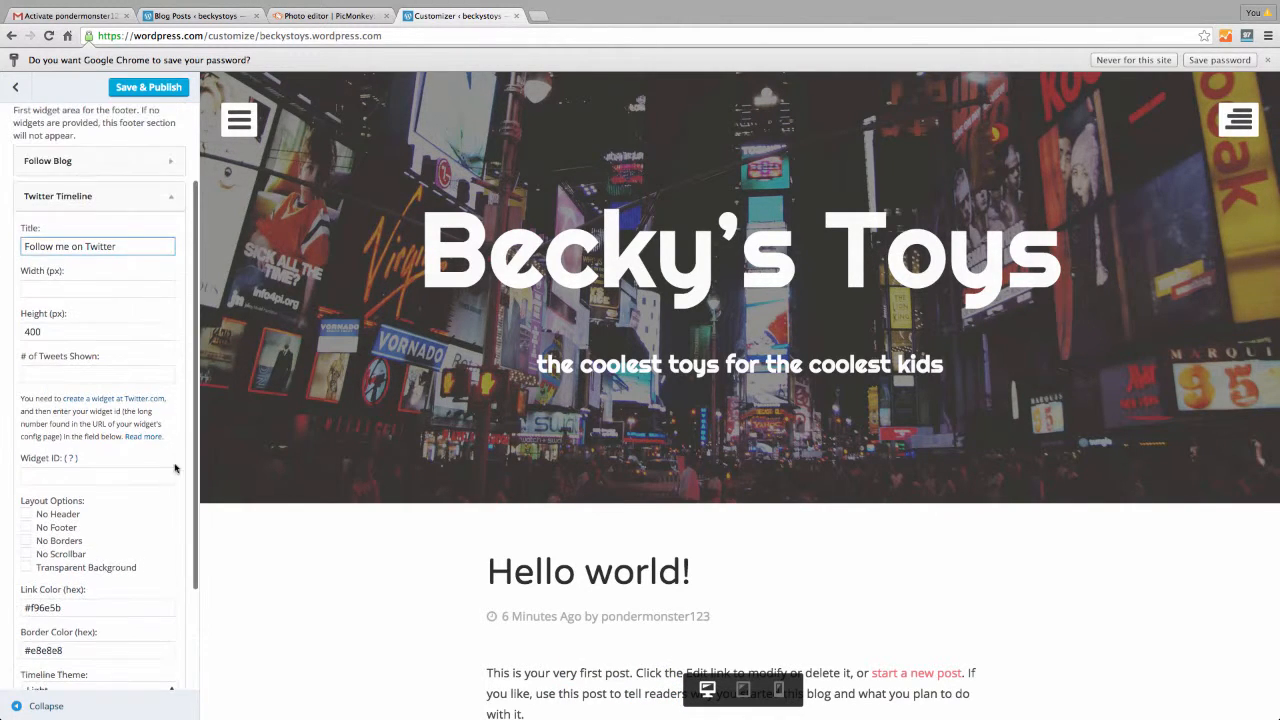
pyautogui.click(169, 197)
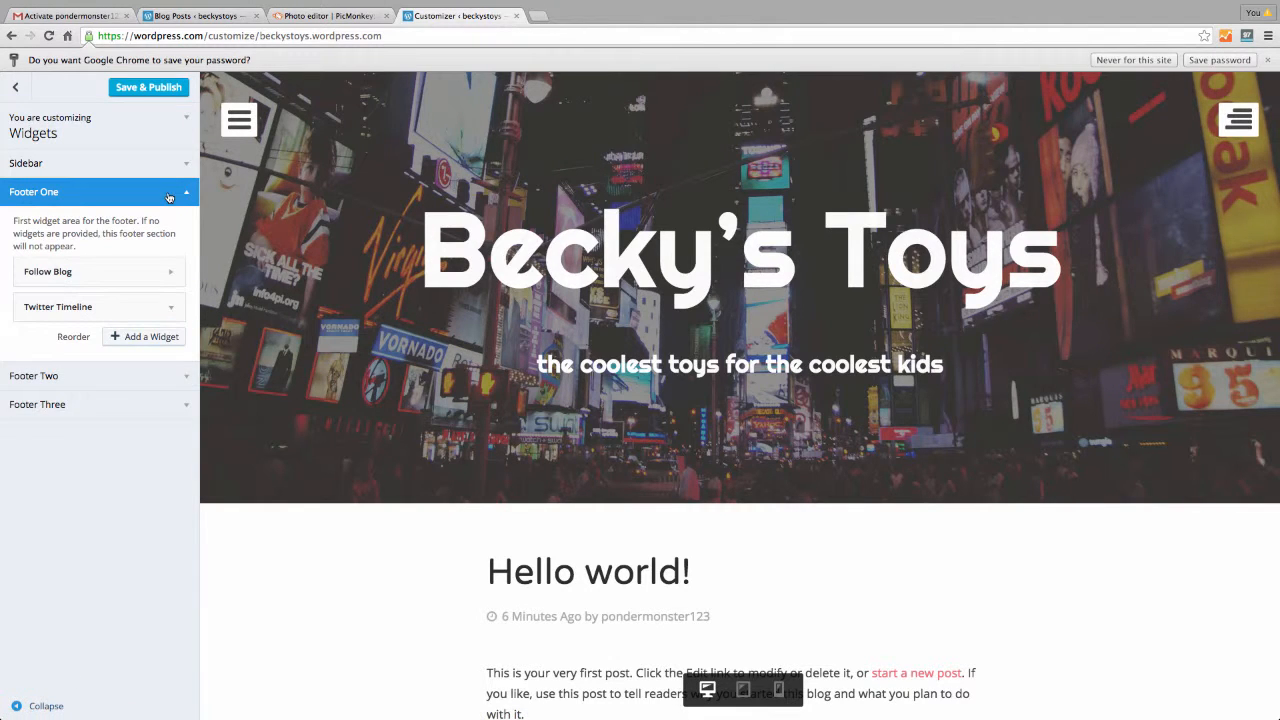
# Try reordering the footer widgets, test the FOLLOW link in the preview, then Save & Publish
pyautogui.moveTo(75, 304); pyautogui.dragTo(72, 268)
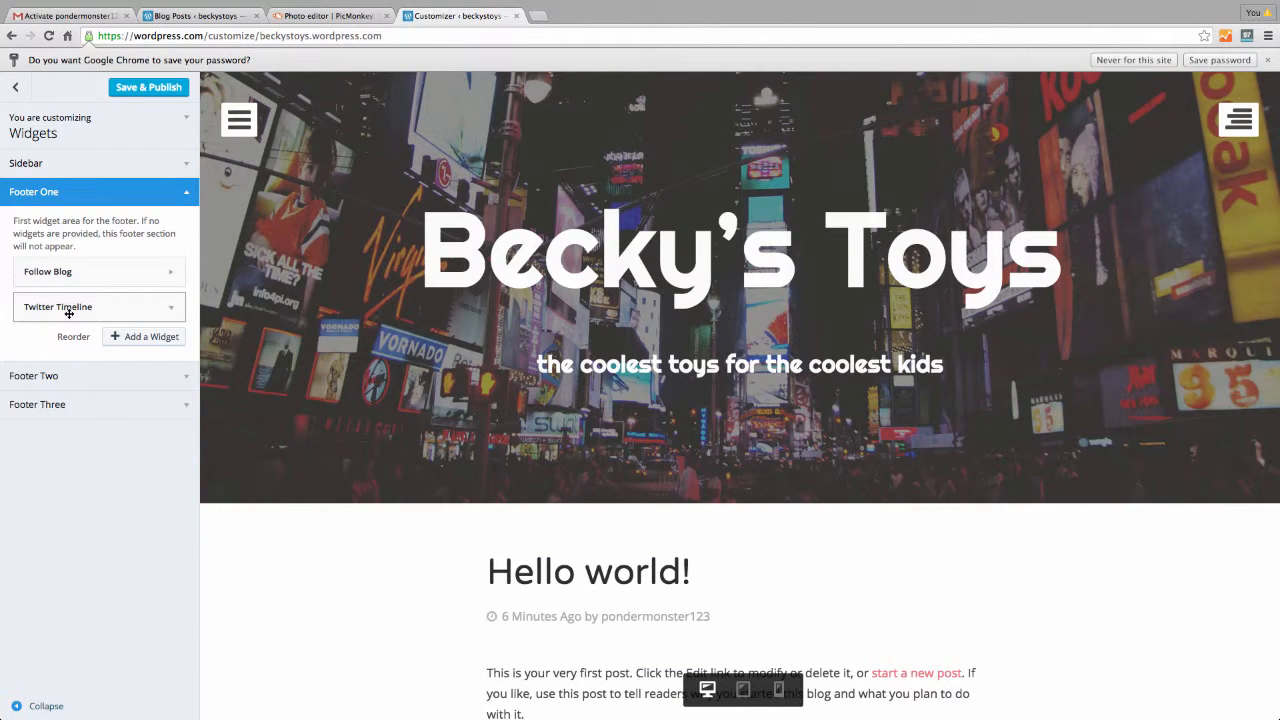
pyautogui.scroll(-5, 403, 594)
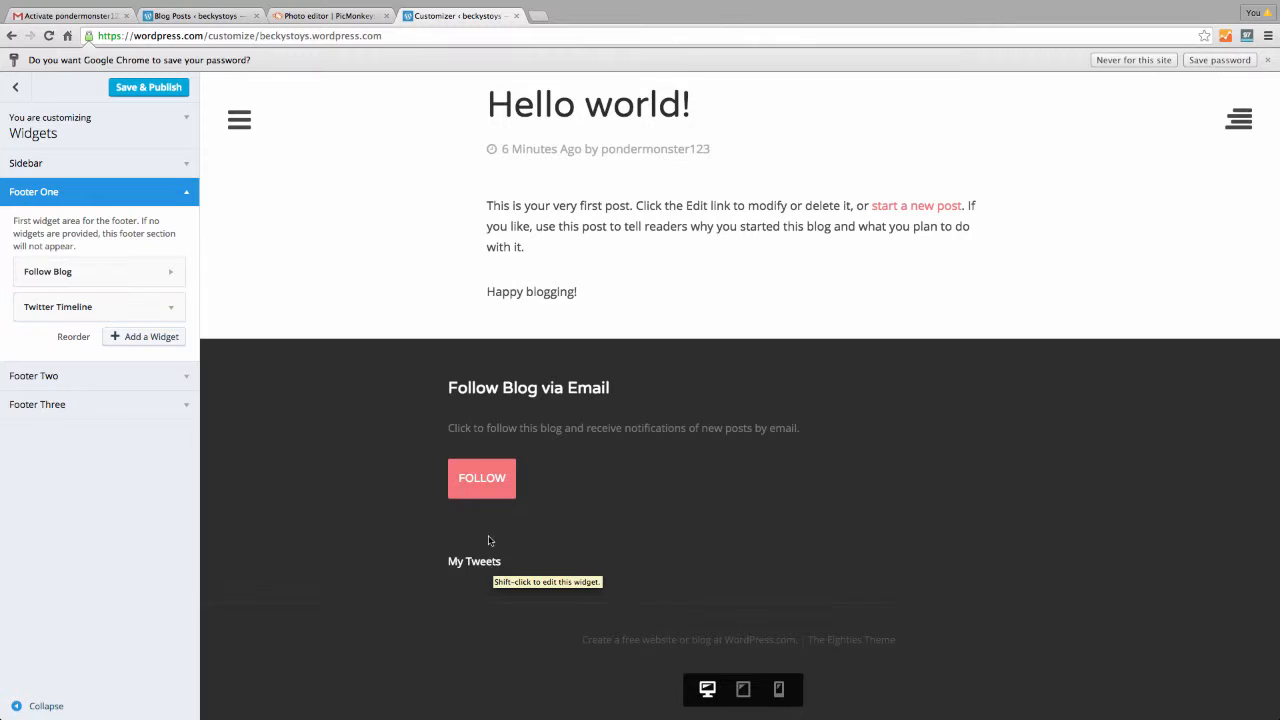
pyautogui.click(485, 481)
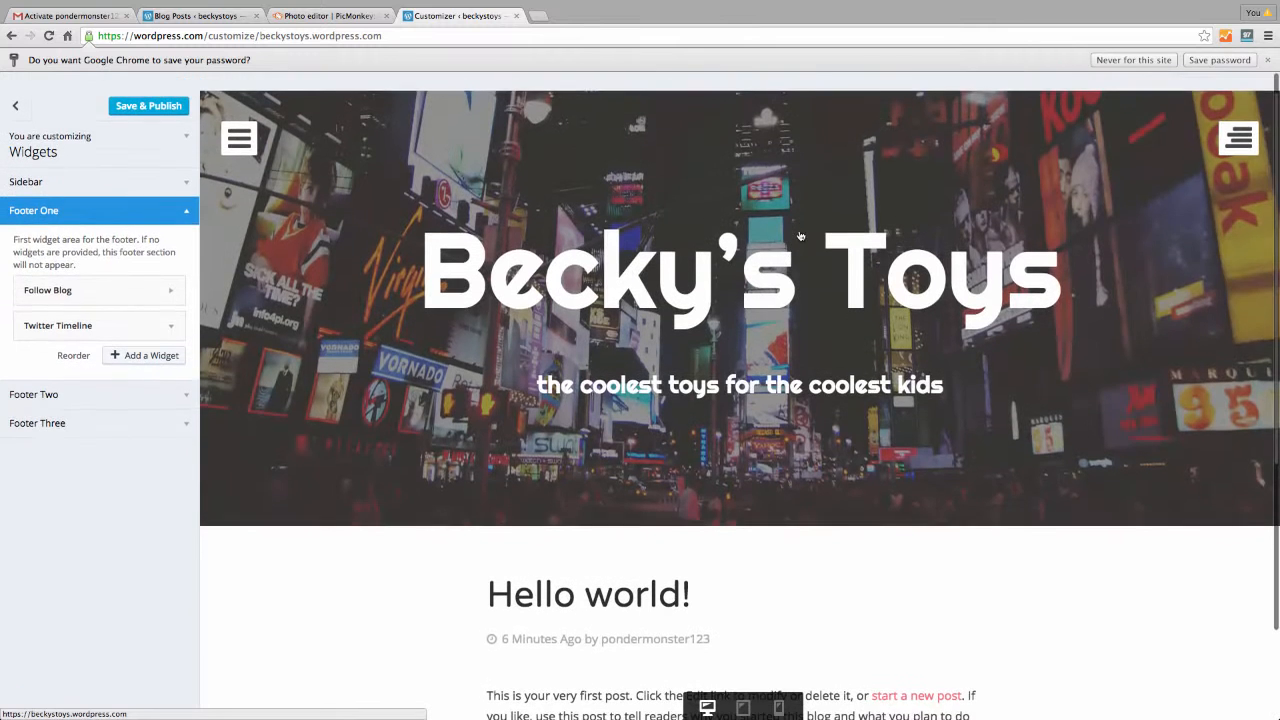
pyautogui.click(130, 88)
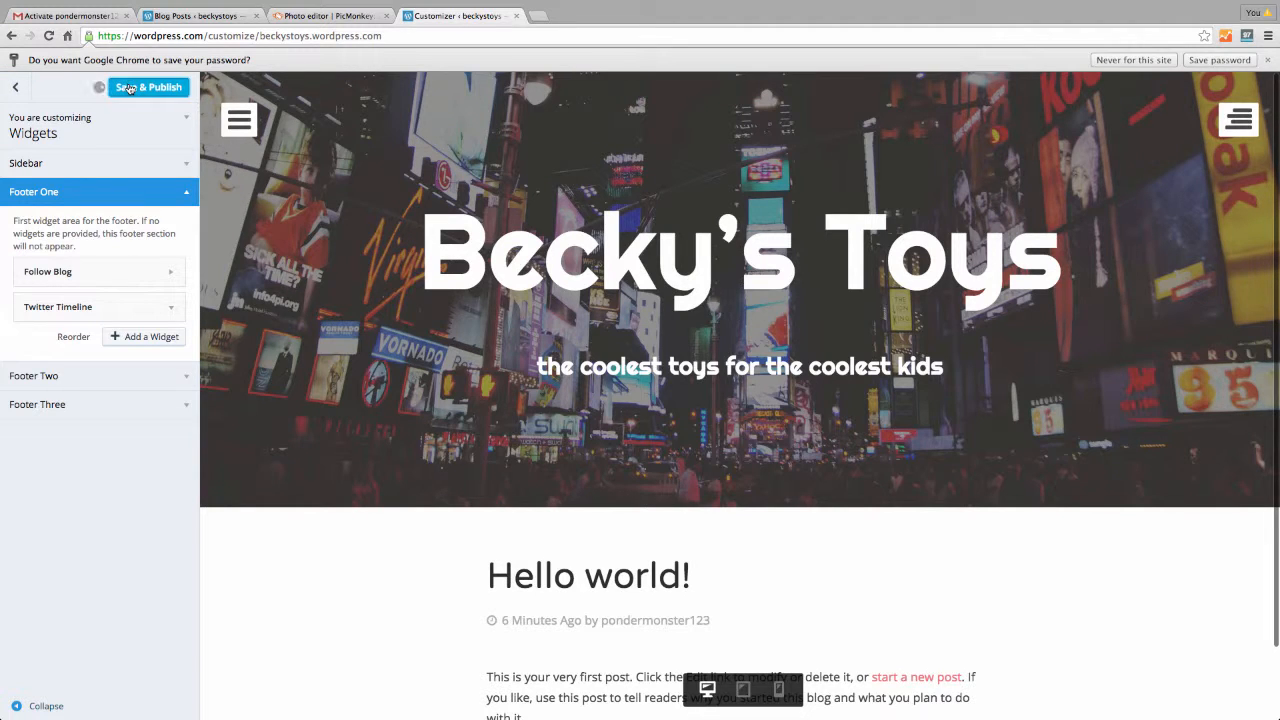
# Go back to the main Customizer panel and expand the Static Front Page settings
pyautogui.click(15, 87)
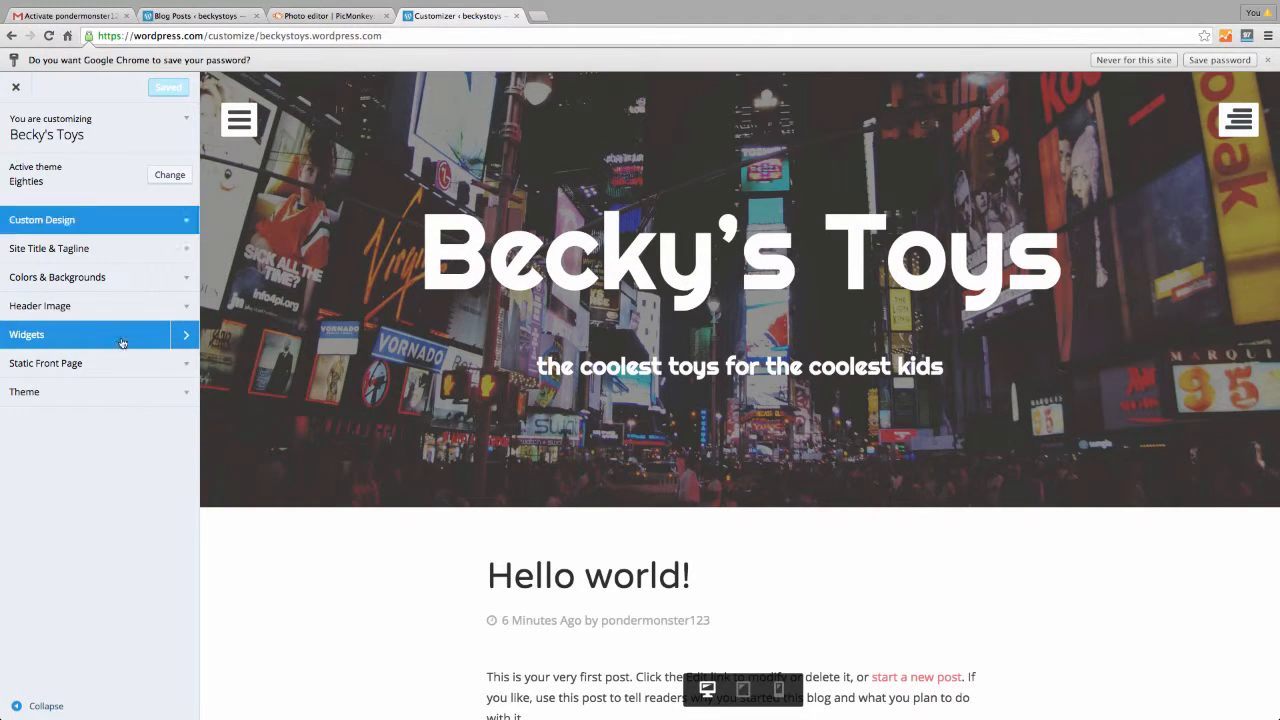
pyautogui.click(100, 363)
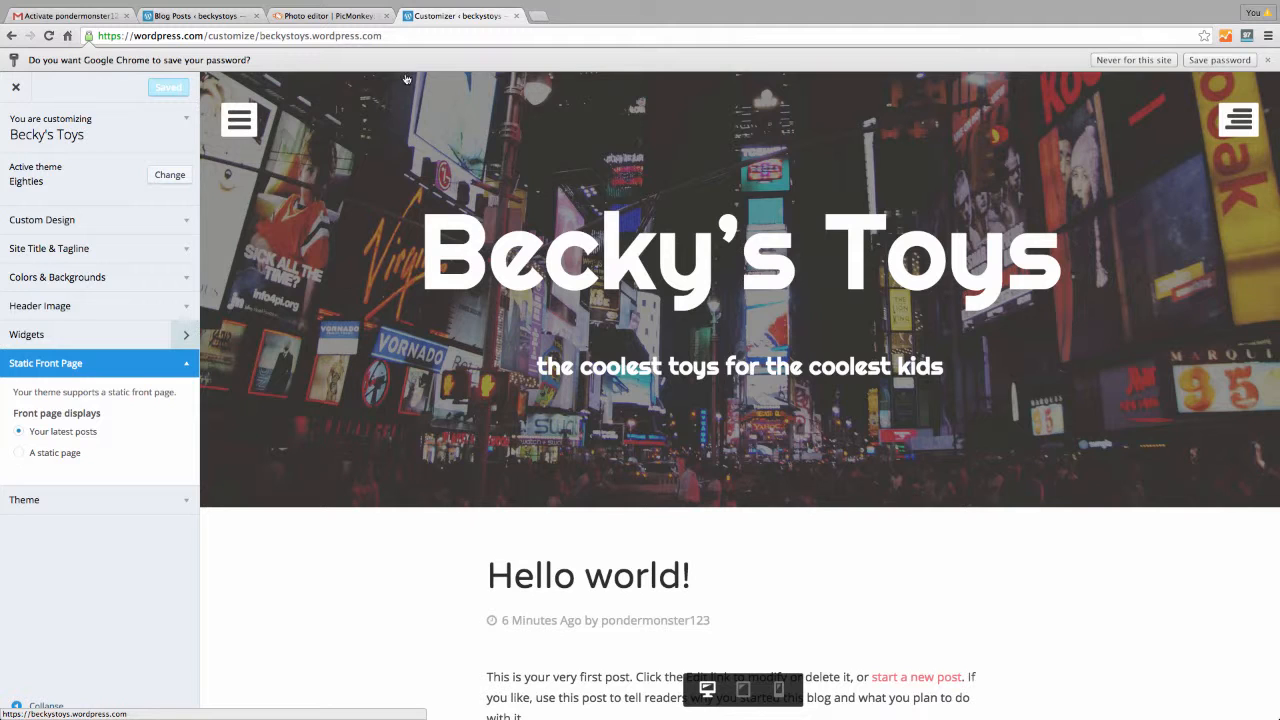
# Browse slightlytiltedlife.com in a new tab, then return to the Becky's Toys customizer
pyautogui.click(539, 17)
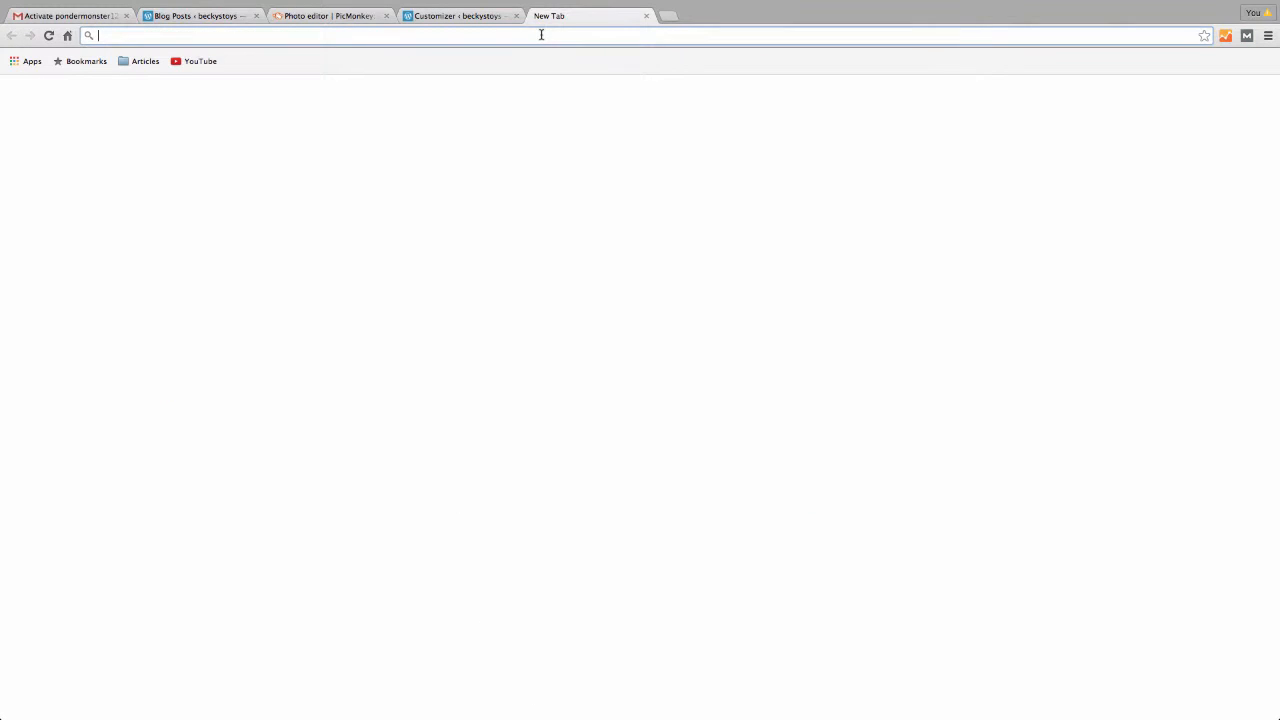
pyautogui.write('sligh')
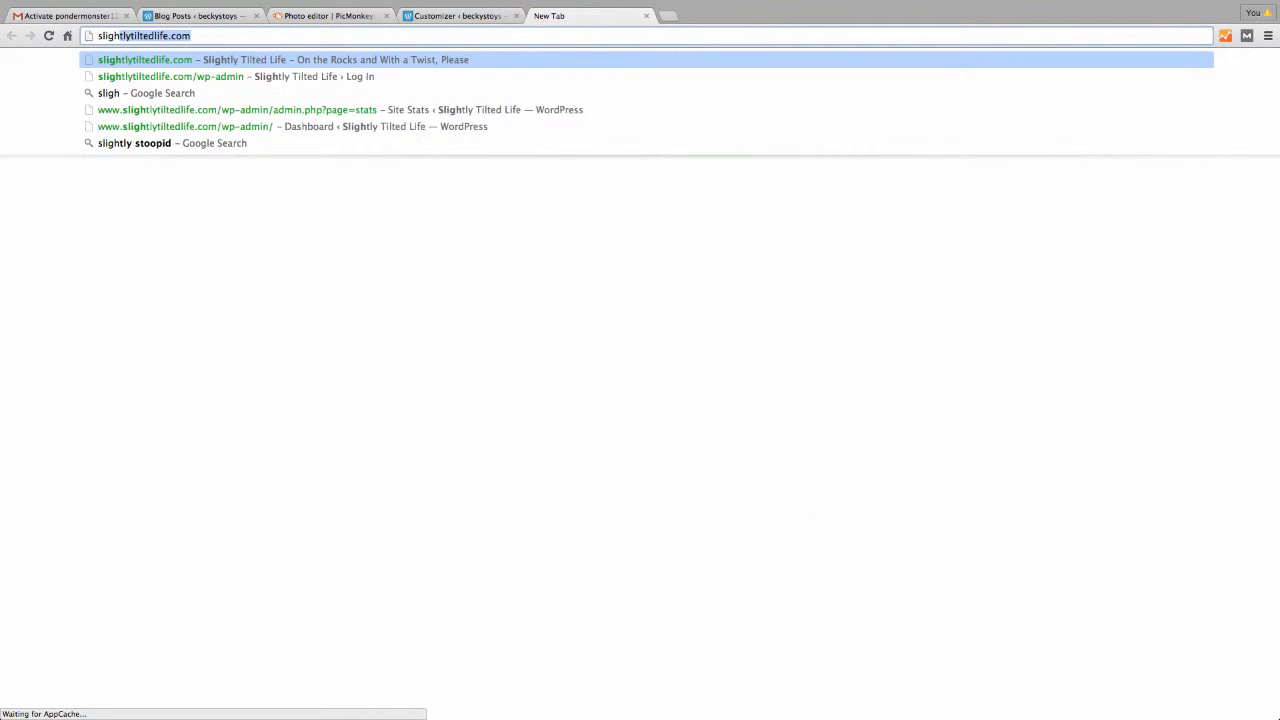
pyautogui.press('Return')
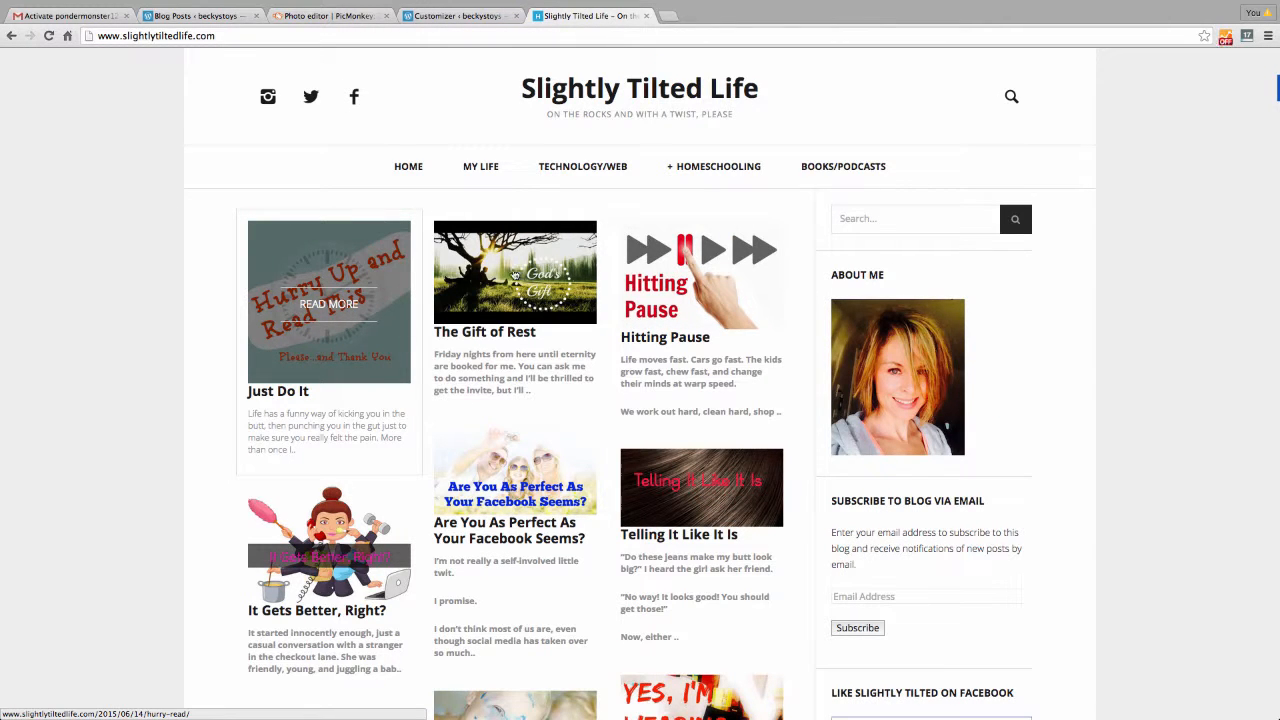
pyautogui.scroll(-1, 510, 400)
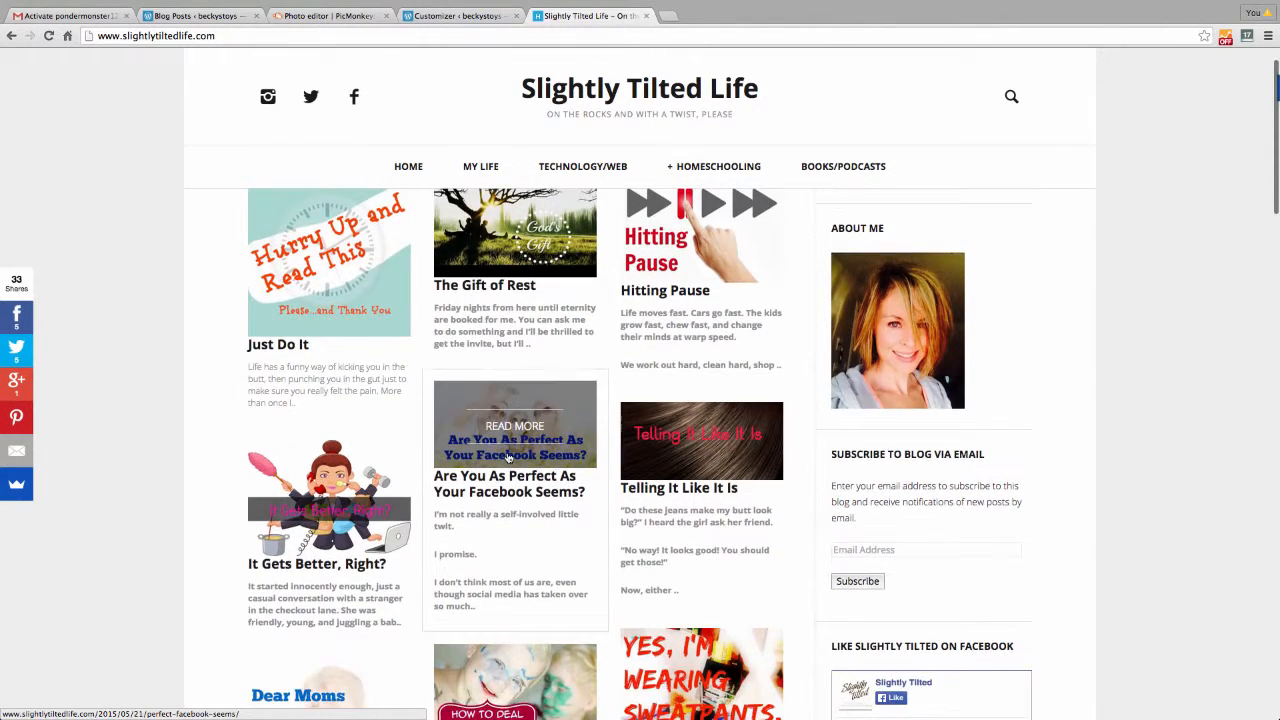
pyautogui.scroll(-3, 508, 457)
pyautogui.scroll(3, 355, 272)
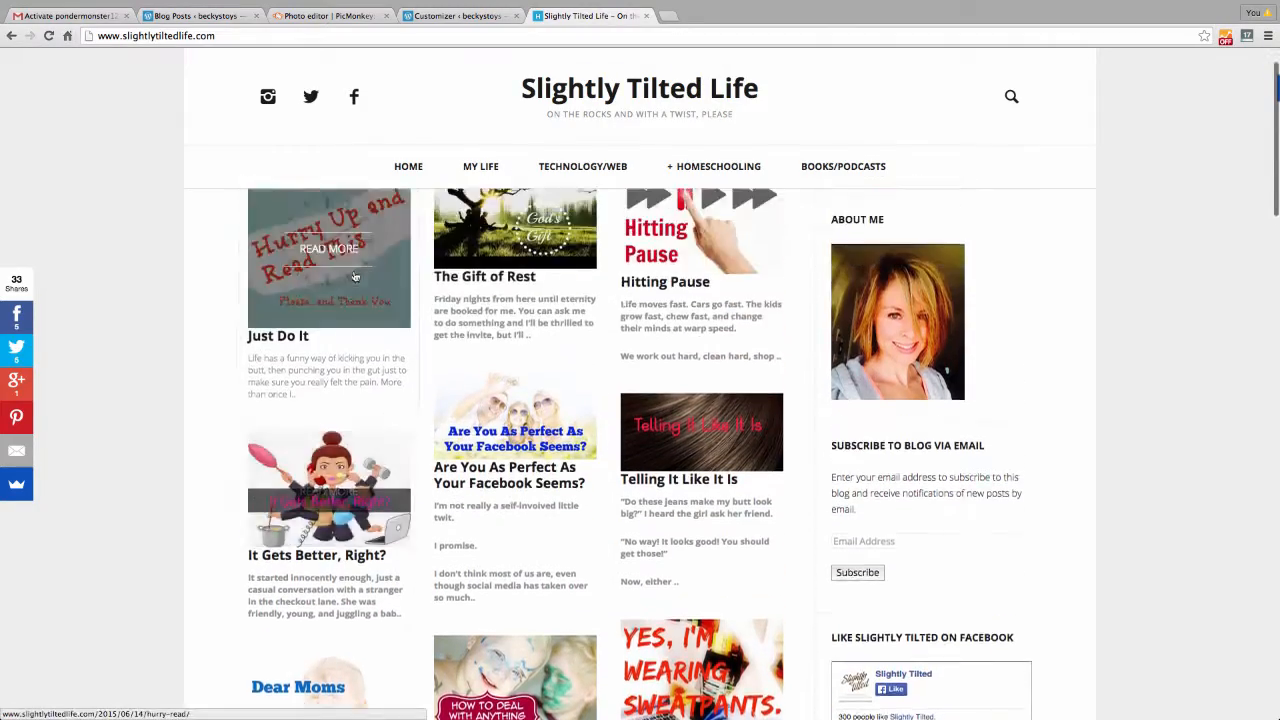
pyautogui.scroll(-10, 620, 625)
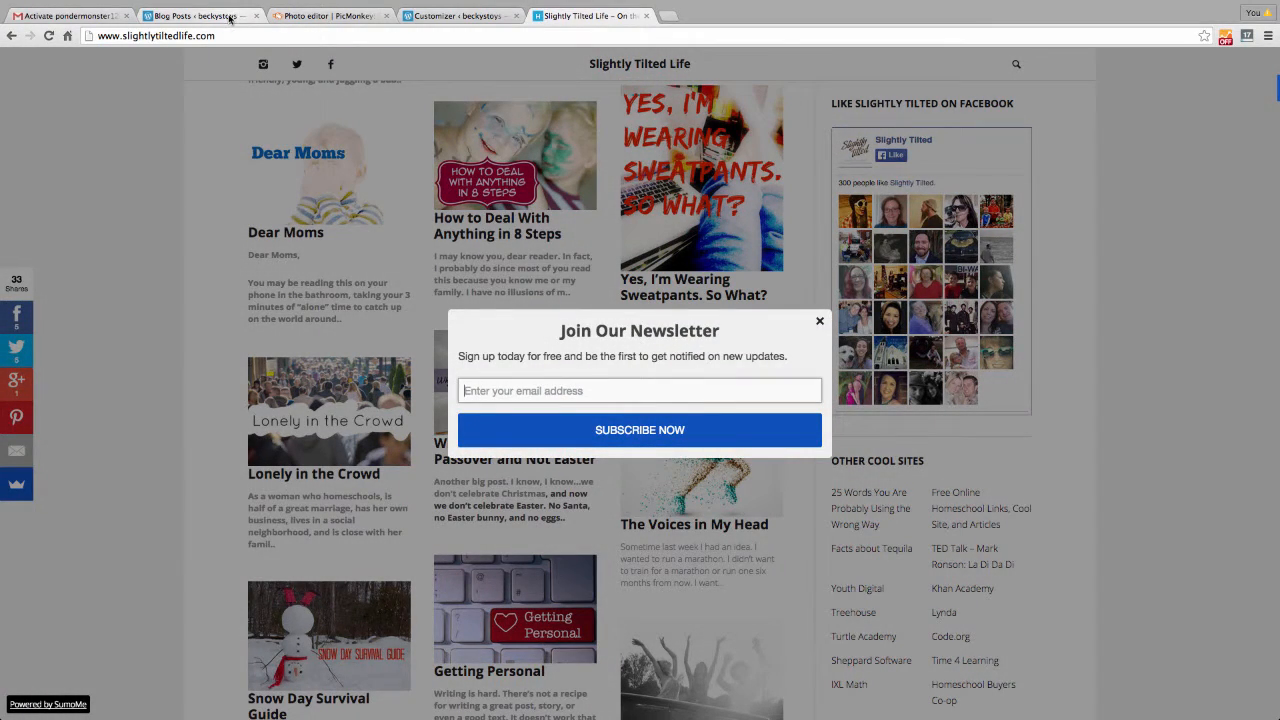
pyautogui.click(449, 17)
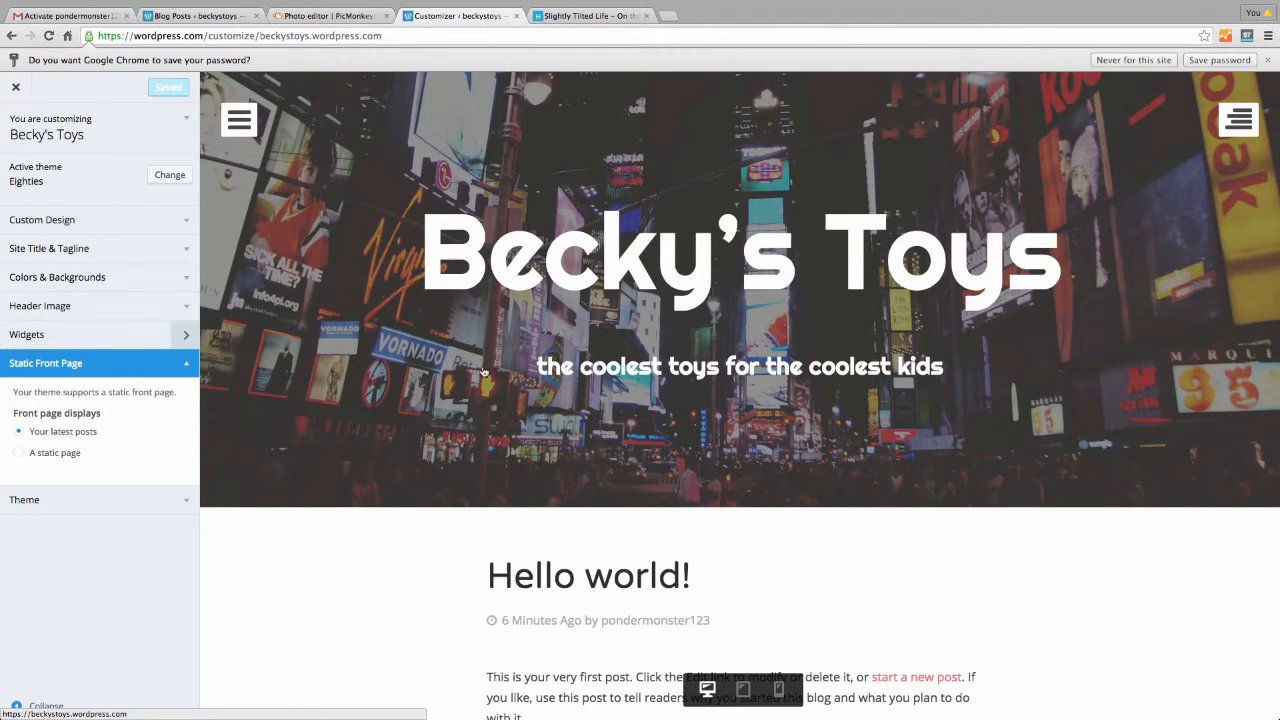
# Set the front page to display a static page, leaving the page selection unchosen
pyautogui.click(19, 452)
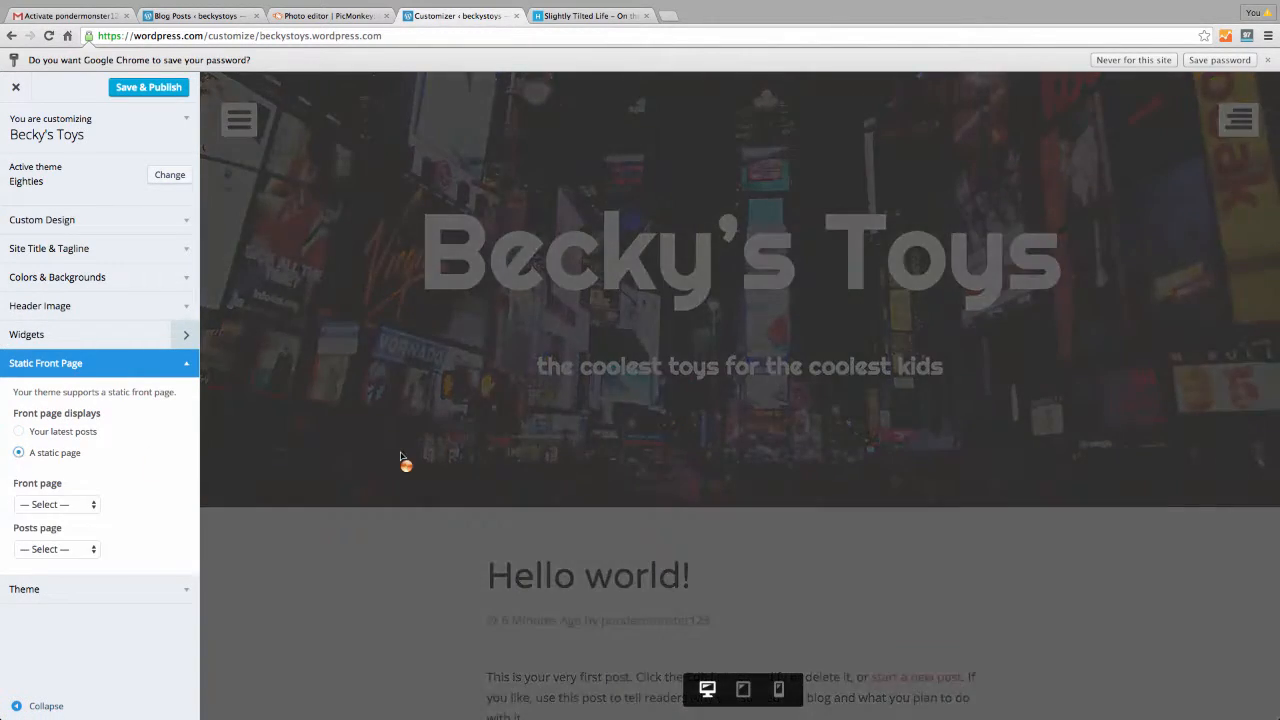
pyautogui.click(95, 506)
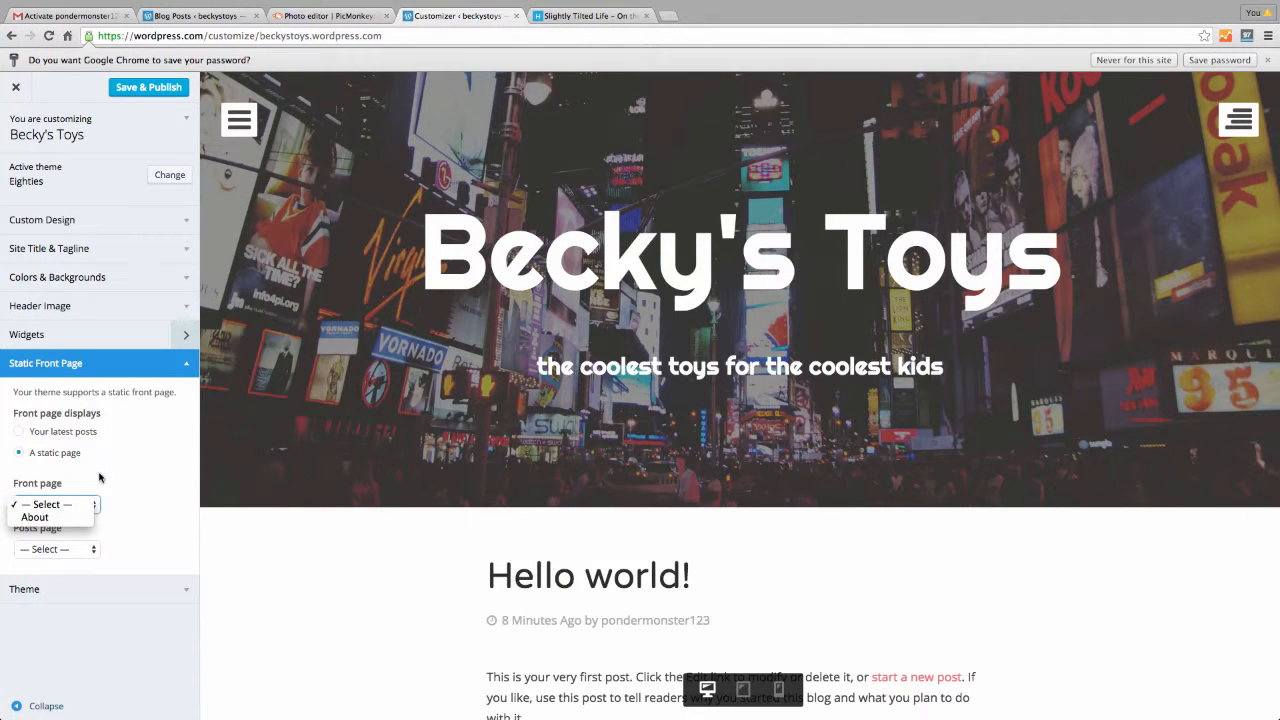
pyautogui.click(99, 478)
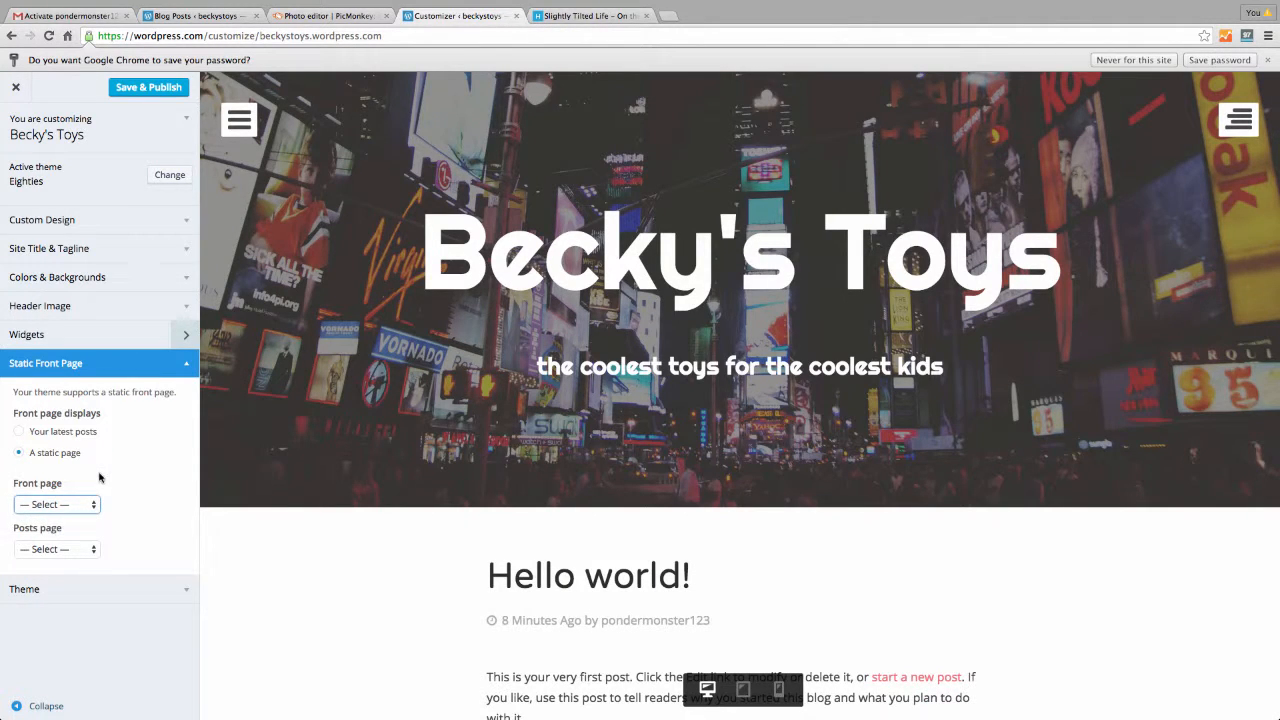
# Set the theme's Single Posts Display to Custom Header Image and Save & Publish
pyautogui.click(187, 590)
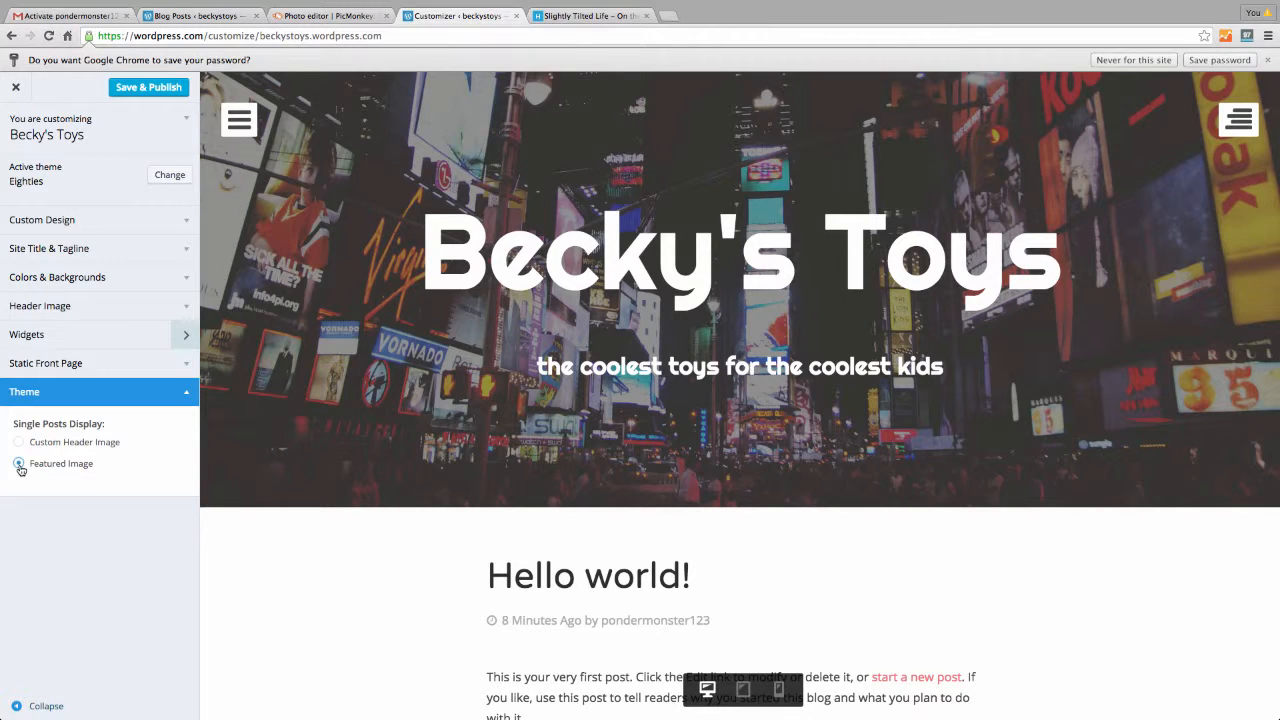
pyautogui.click(555, 16)
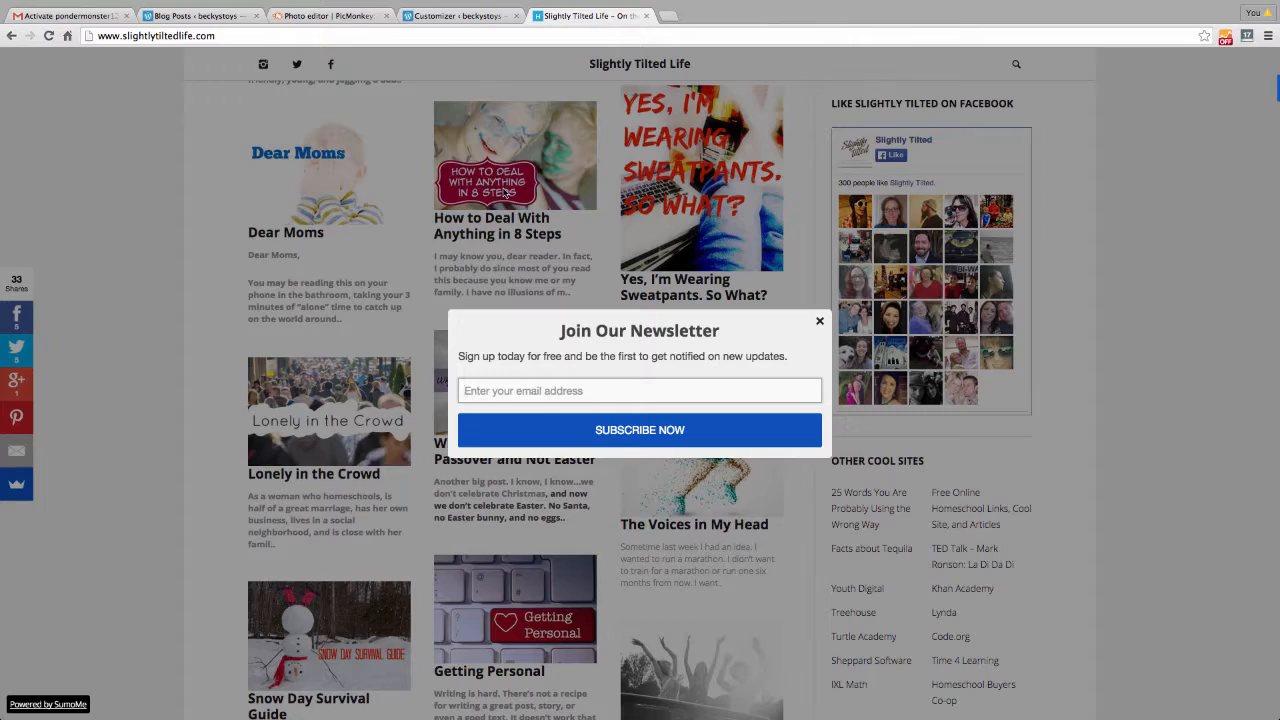
pyautogui.click(819, 321)
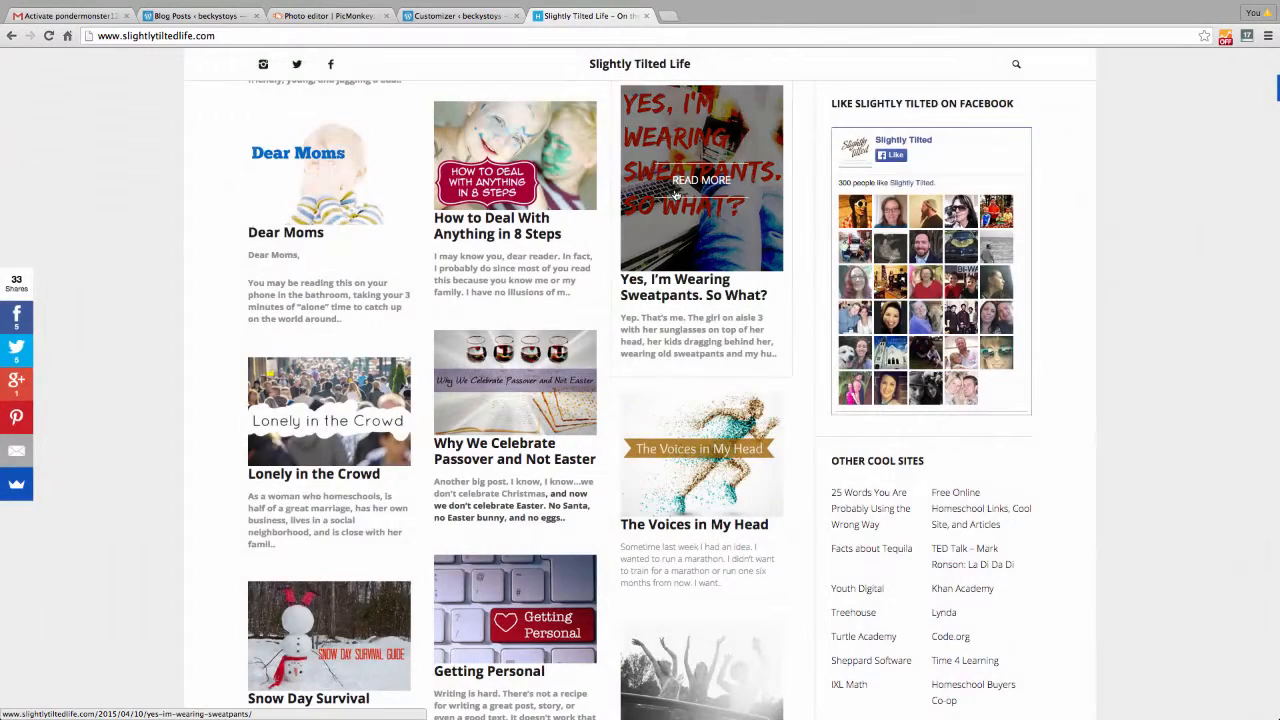
pyautogui.click(458, 16)
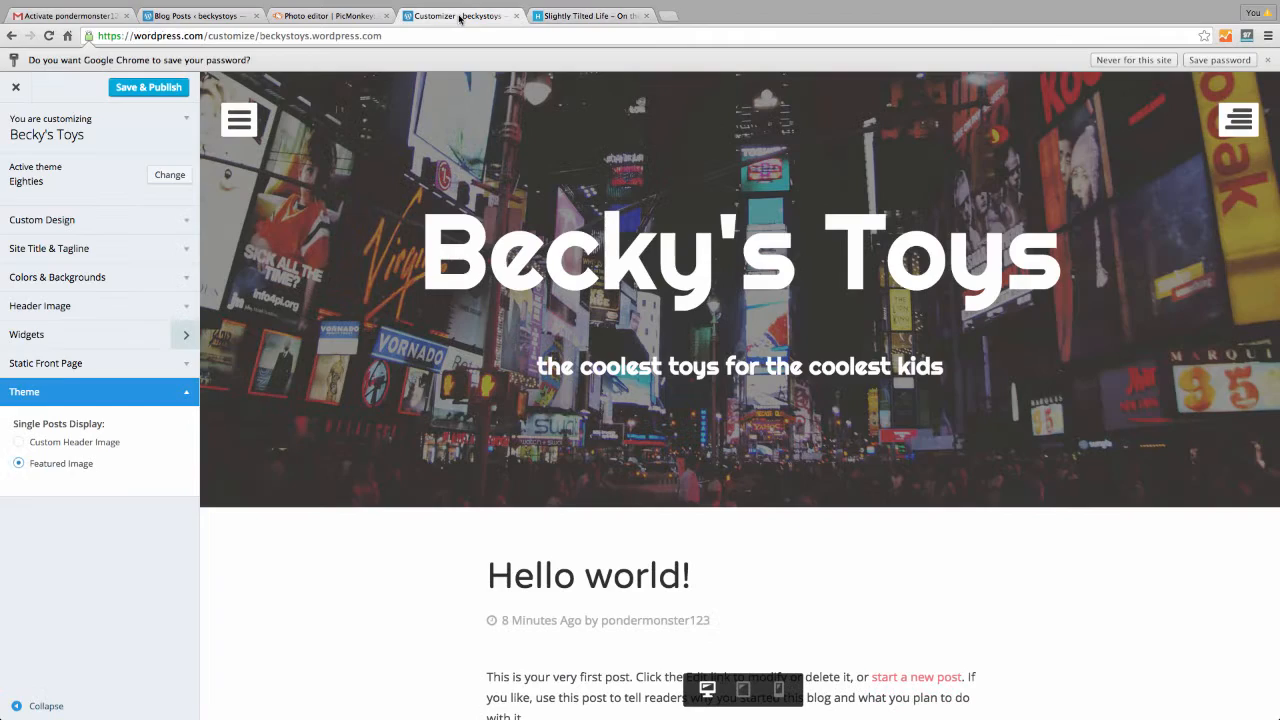
pyautogui.click(19, 443)
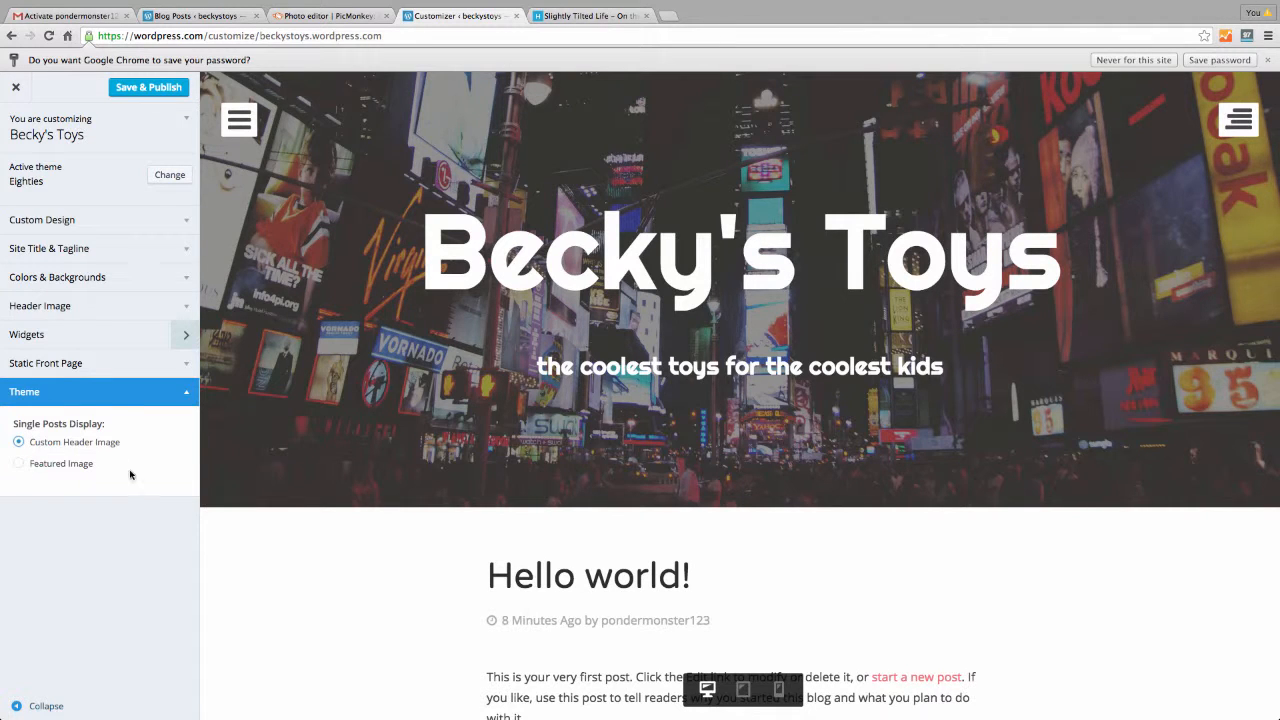
pyautogui.click(157, 87)
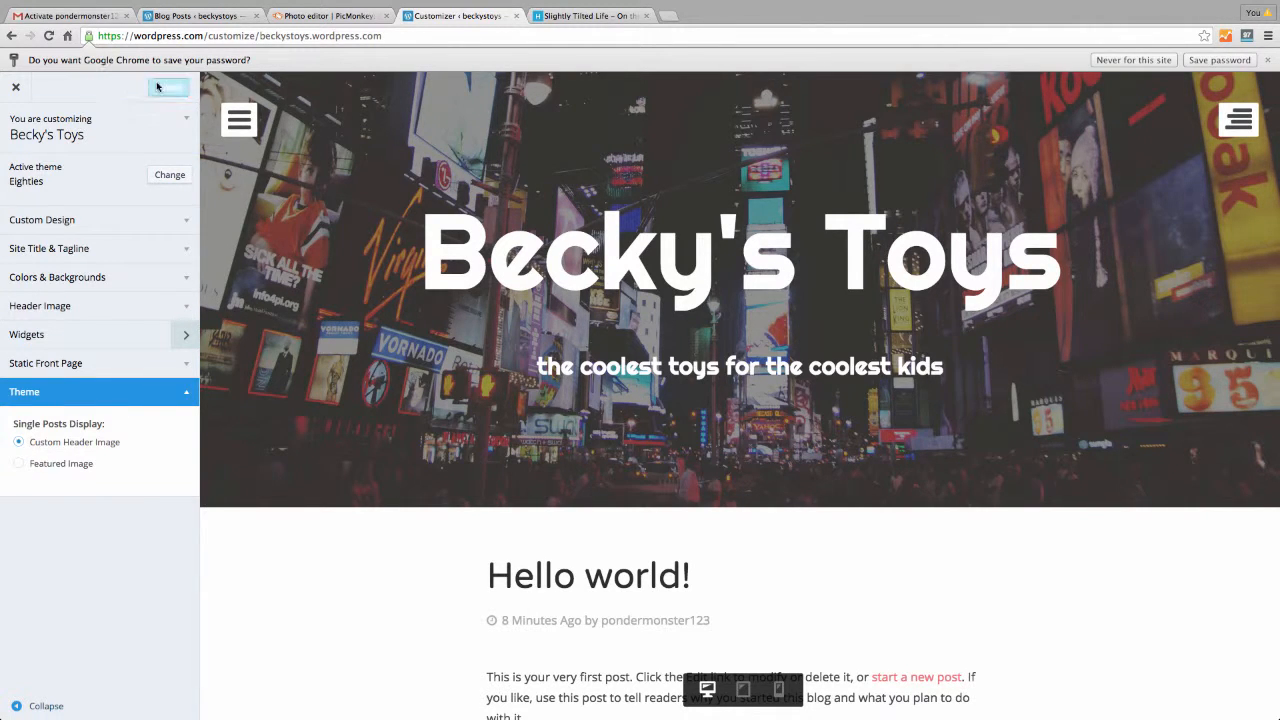
# Close the Customizer and start a new post from the Next Steps page
pyautogui.click(16, 87)
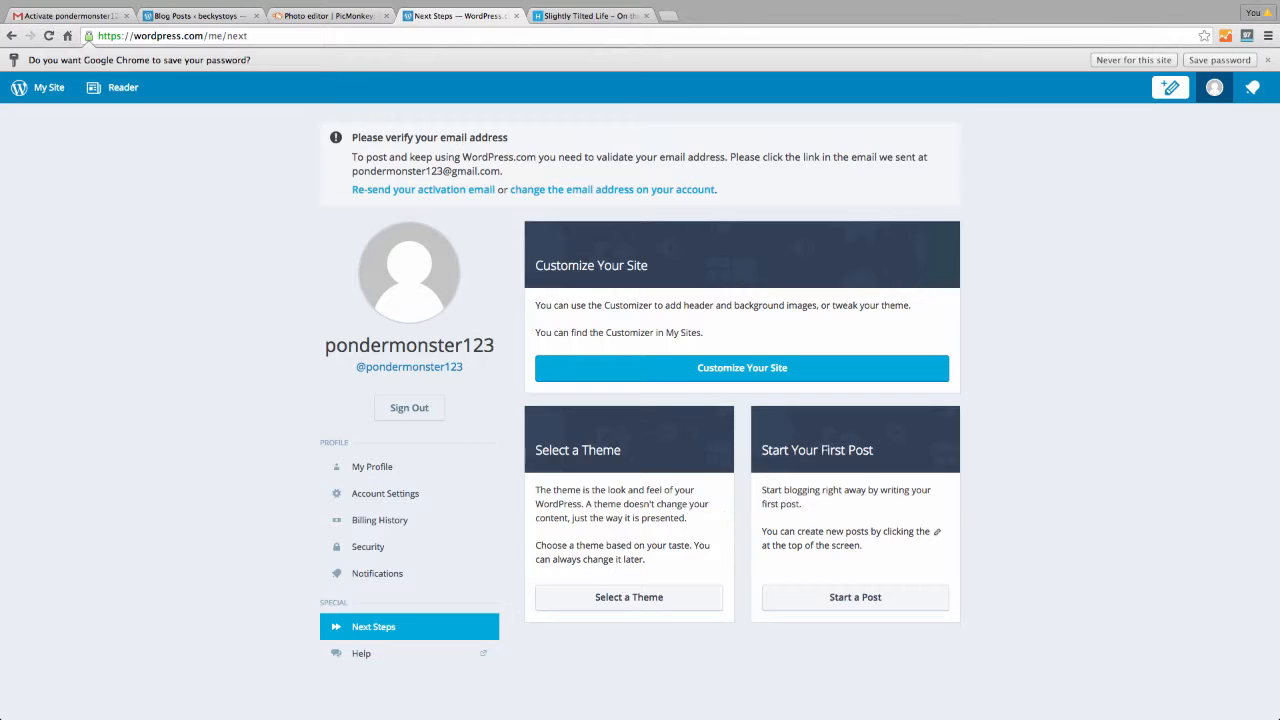
pyautogui.click(883, 598)
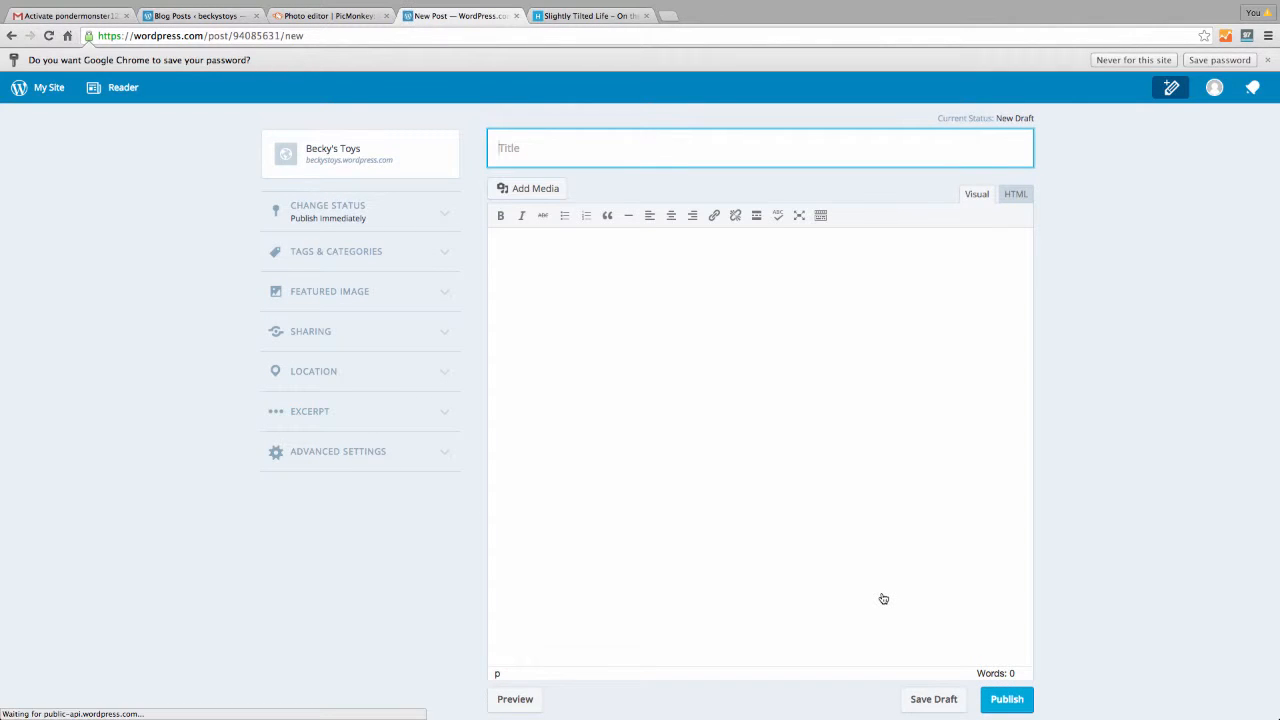
# Title the new post 'Example Post'
pyautogui.write('Exam')
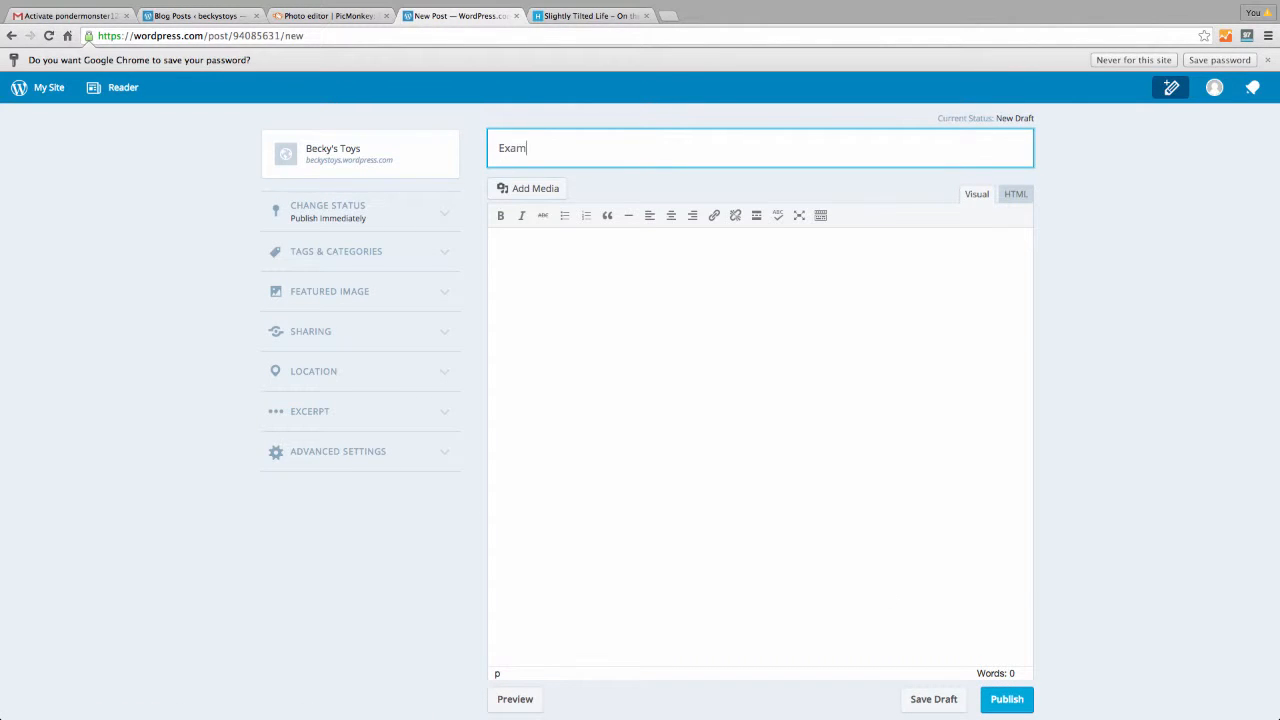
pyautogui.write('le')
pyautogui.press('BackSpace')
pyautogui.write('ple Post')
pyautogui.click(587, 284)
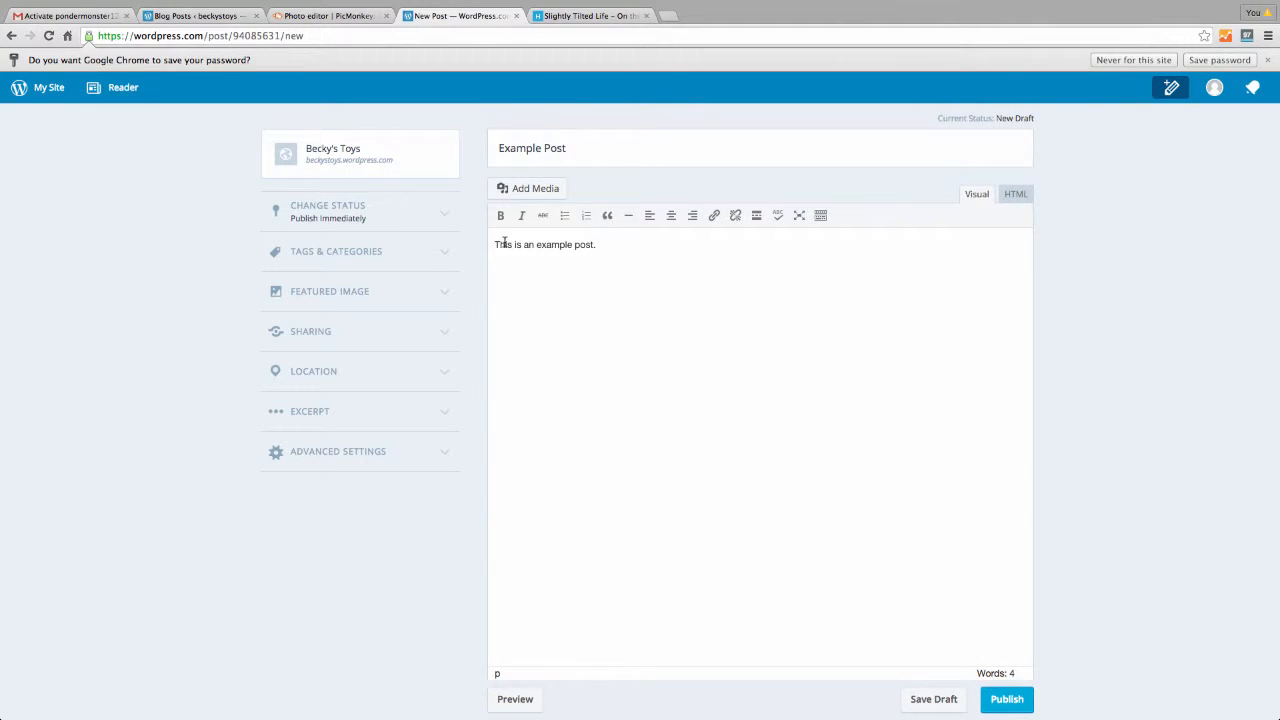
# Make 'This' bold and 'example' italic in the body sentence
pyautogui.moveTo(494, 244); pyautogui.dragTo(508, 244)
pyautogui.click(501, 217)
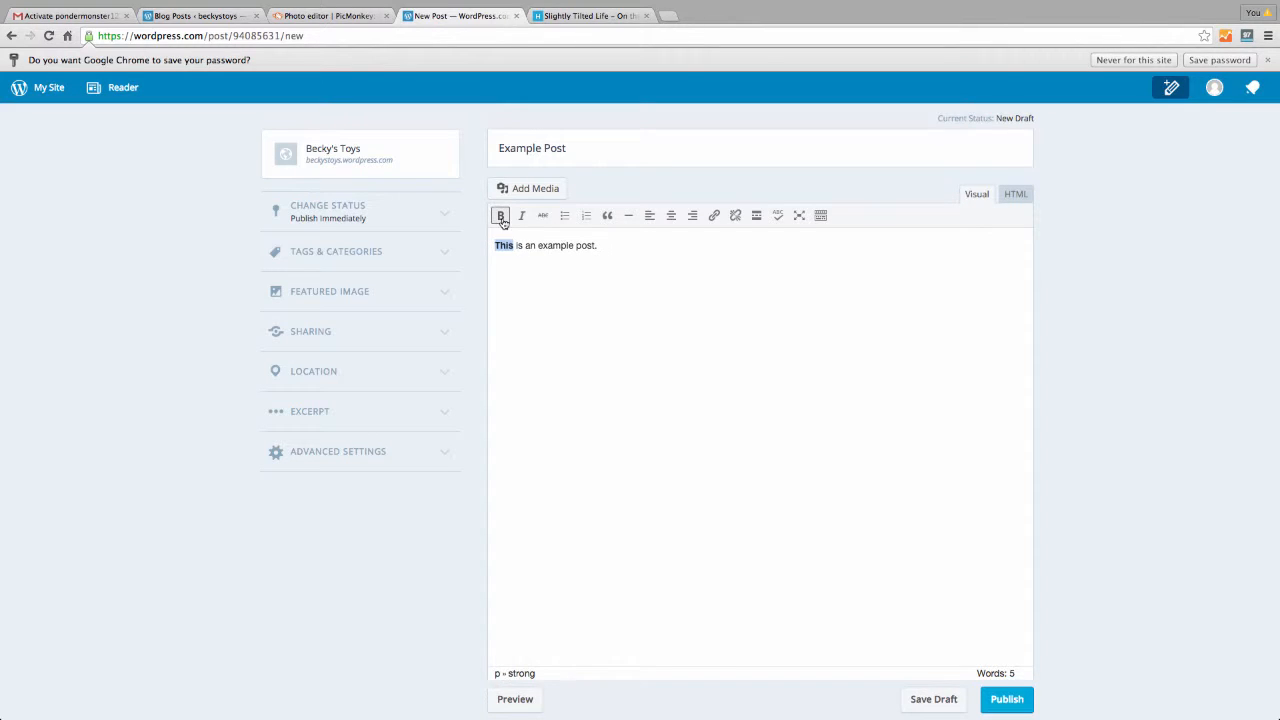
pyautogui.moveTo(537, 245); pyautogui.dragTo(574, 245)
pyautogui.click(523, 216)
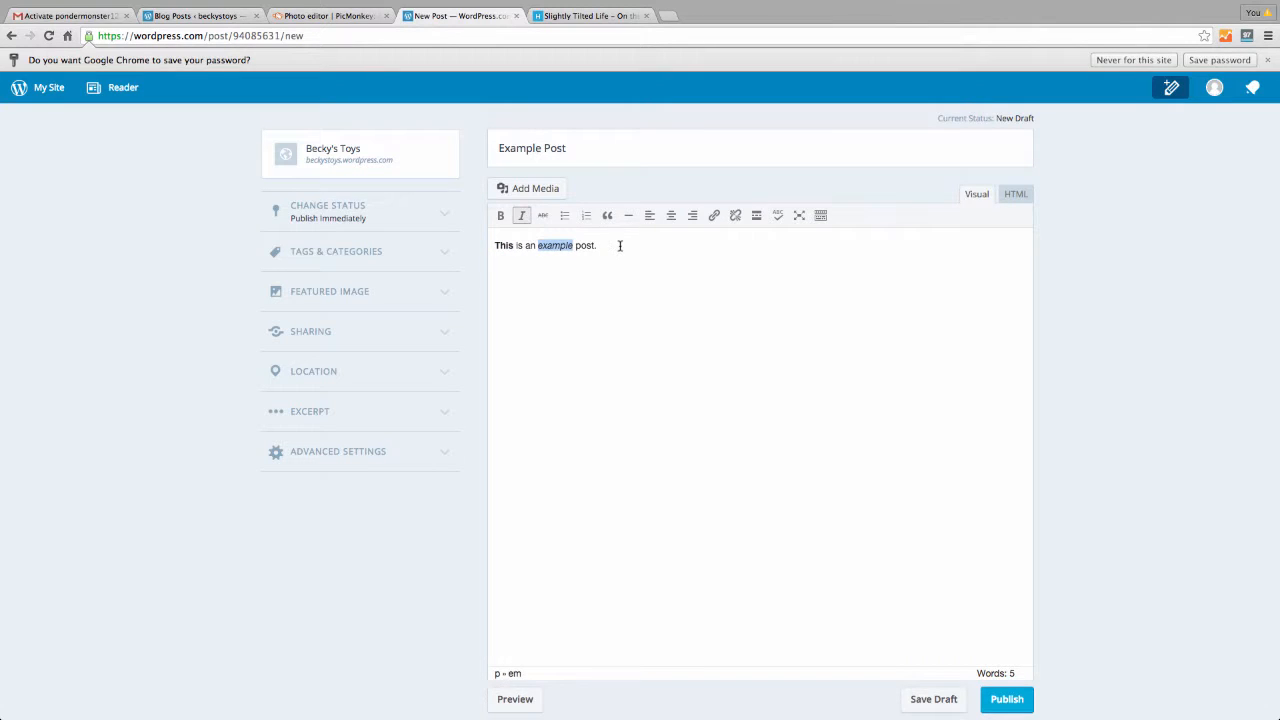
pyautogui.click(620, 246)
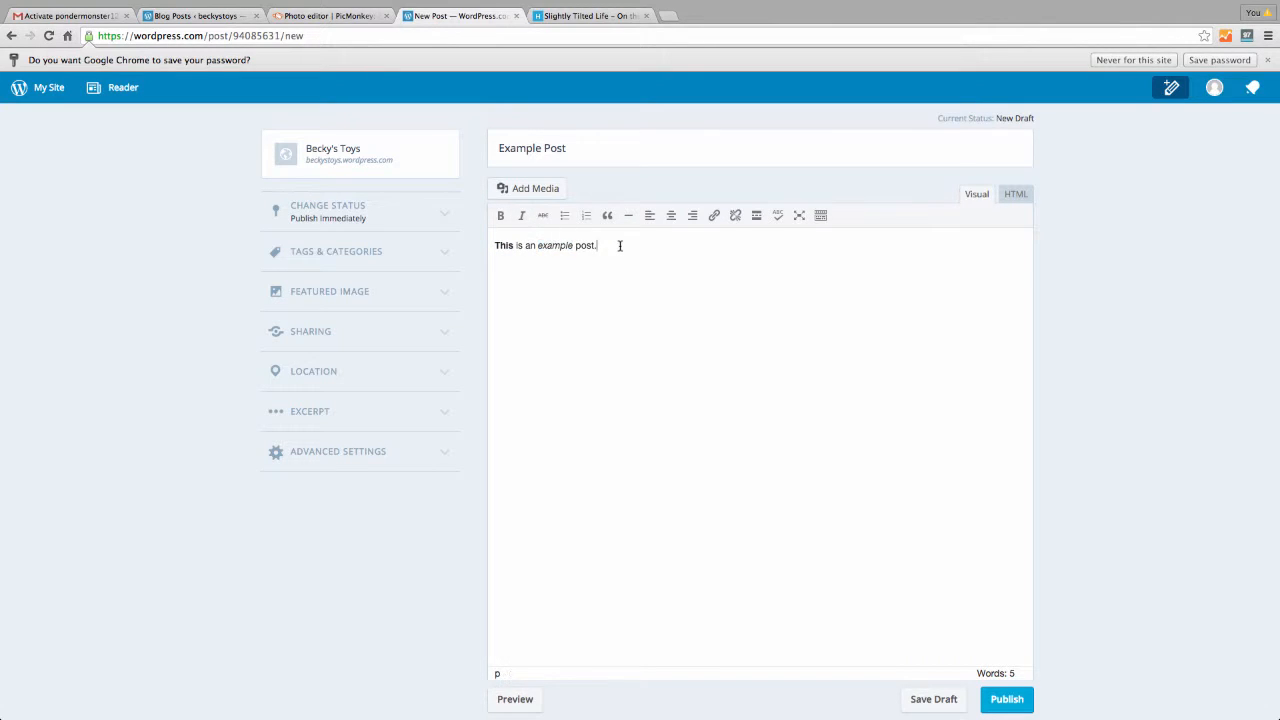
pyautogui.click(820, 215)
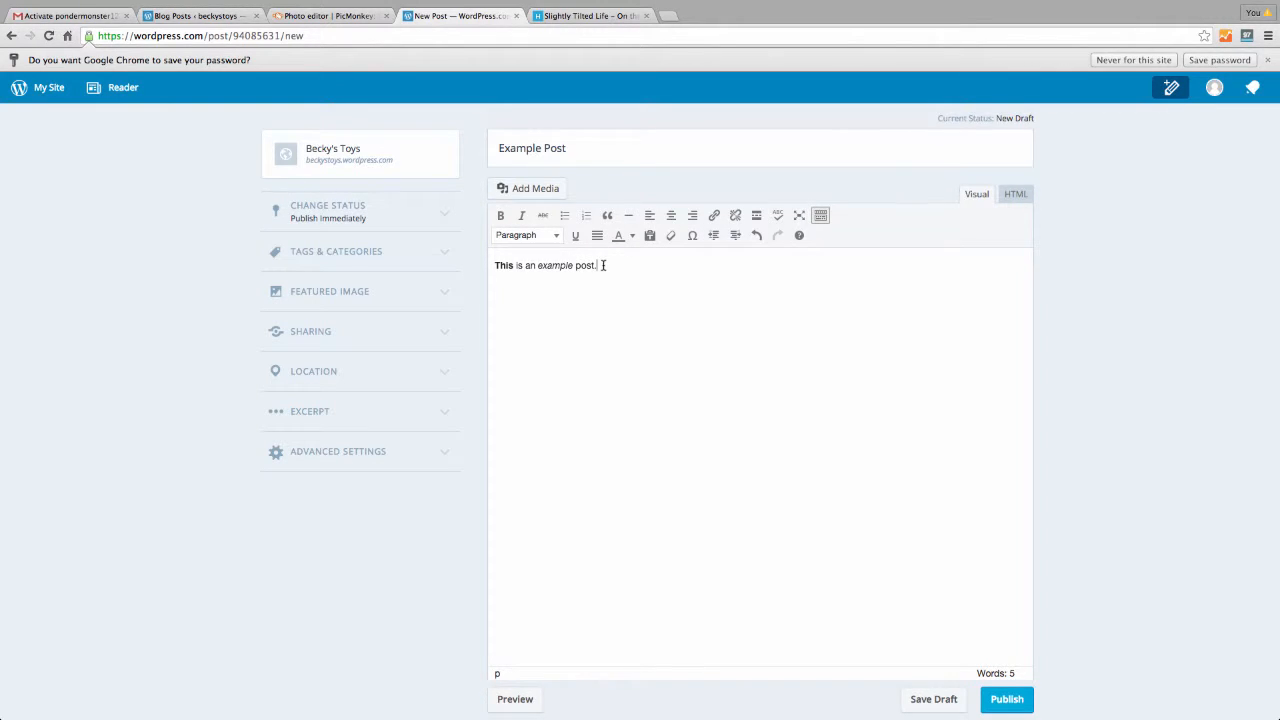
# Add 'Heading 1' and 'Heading 2' lines formatted as Heading 1 and Heading 2
pyautogui.press('Return')
pyautogui.write('Heading 2')
pyautogui.moveTo(493, 316); pyautogui.dragTo(546, 316)
pyautogui.click(555, 235)
pyautogui.click(544, 281)
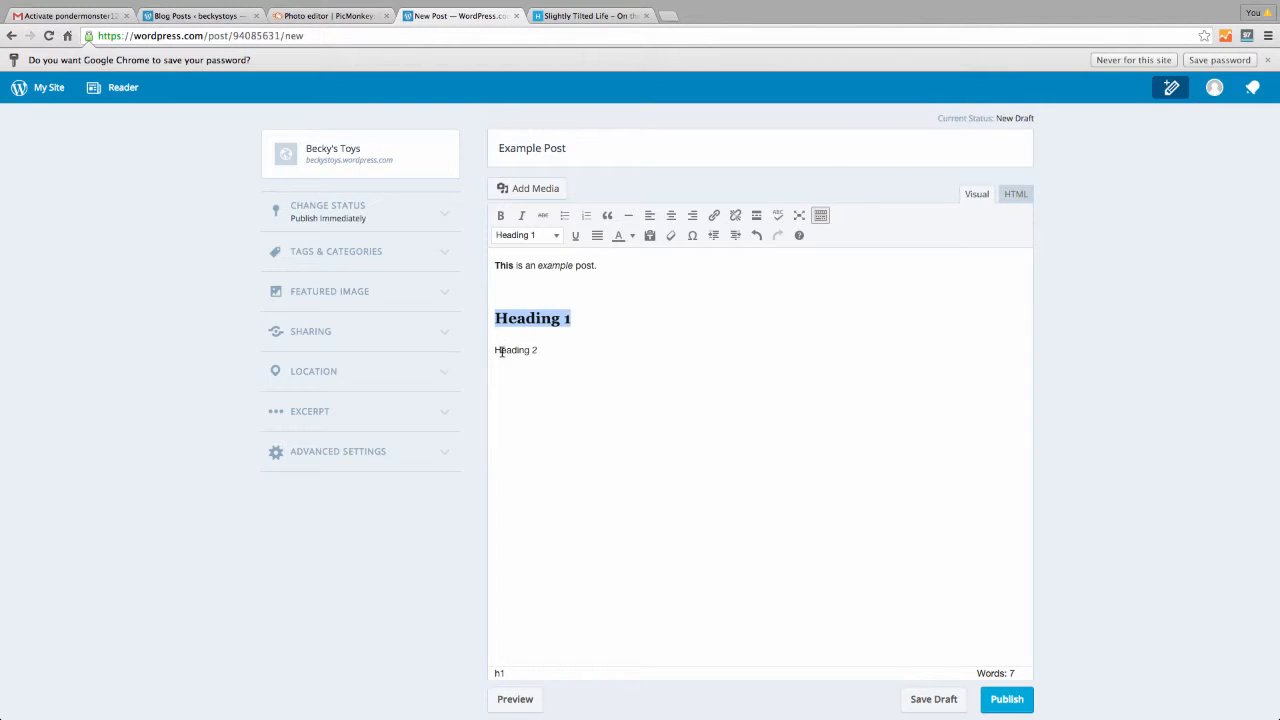
pyautogui.moveTo(493, 350); pyautogui.dragTo(555, 346)
pyautogui.click(555, 237)
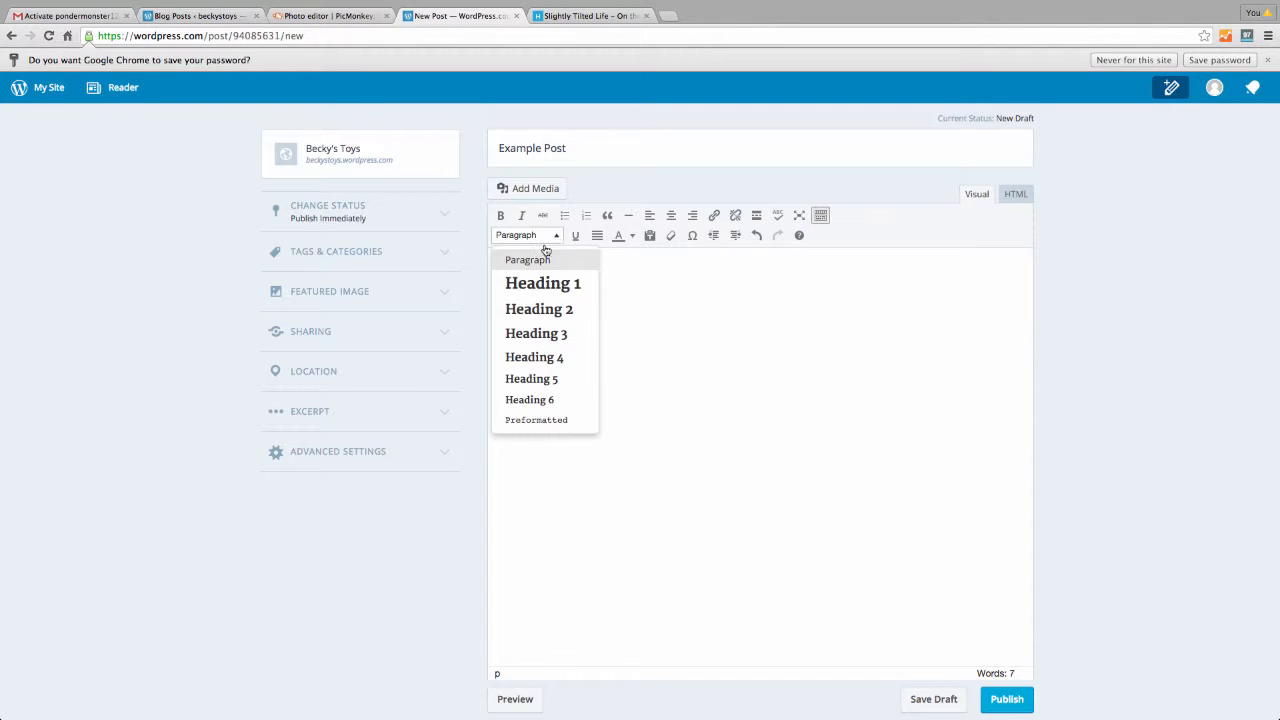
pyautogui.click(522, 312)
pyautogui.click(582, 364)
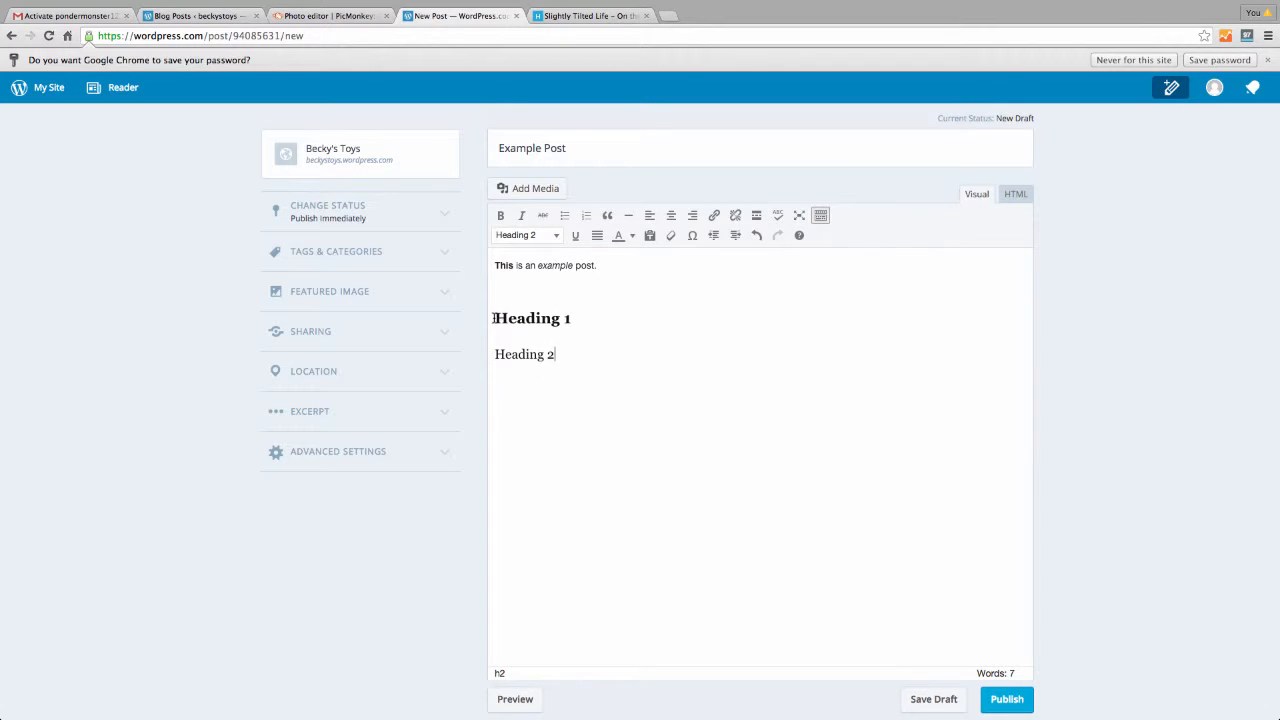
# Add an underlined 'underline' line below Heading 2 and check the text colour options
pyautogui.press('Return')
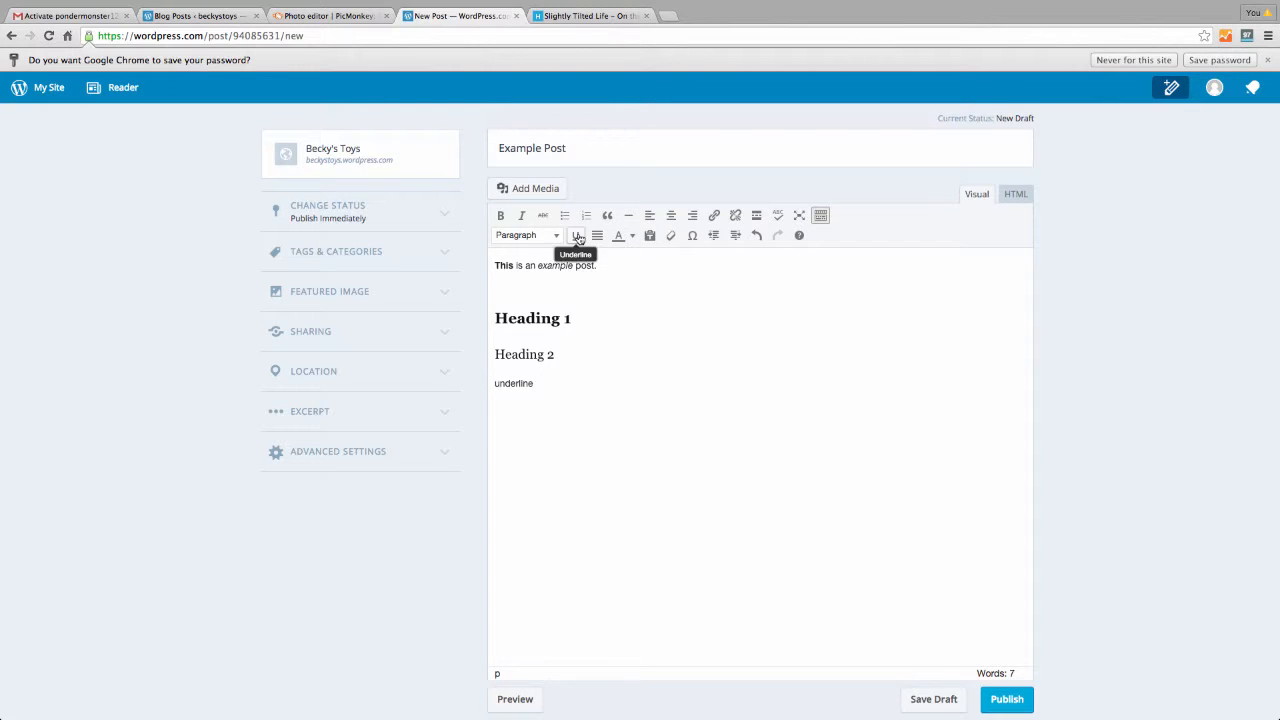
pyautogui.moveTo(540, 383); pyautogui.dragTo(445, 375)
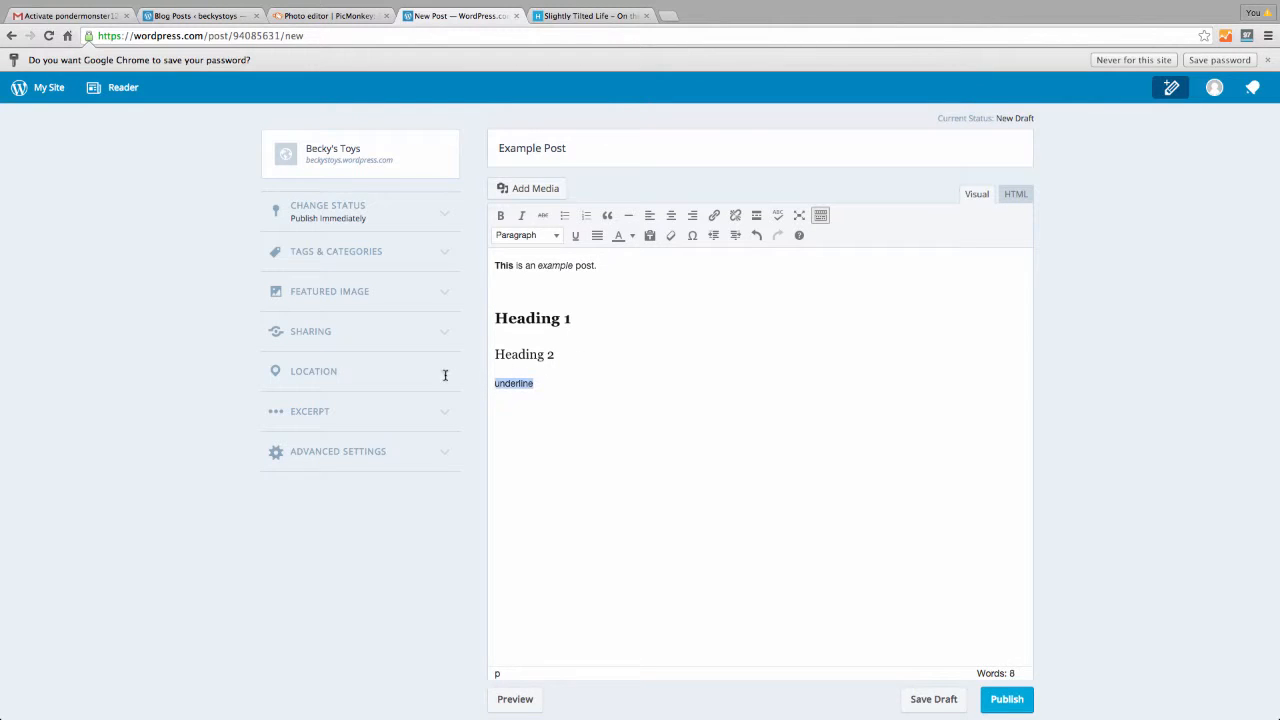
pyautogui.click(573, 235)
pyautogui.click(611, 381)
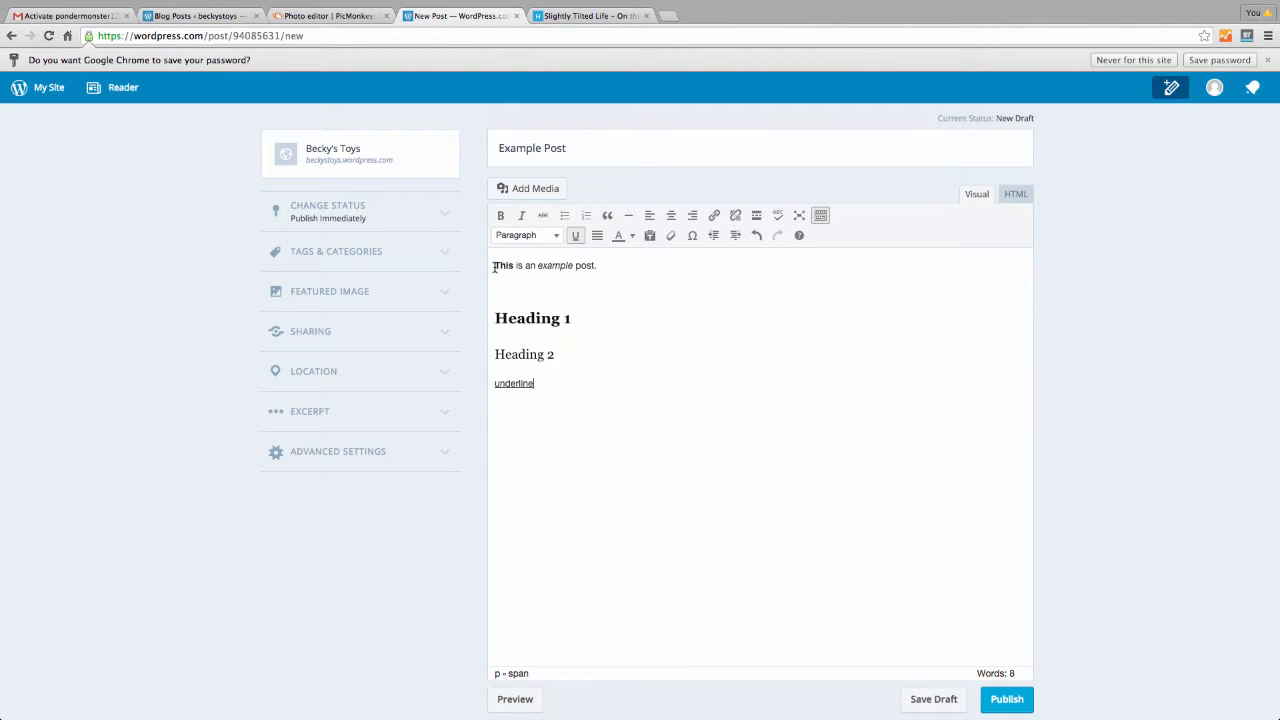
pyautogui.moveTo(494, 265); pyautogui.dragTo(629, 266)
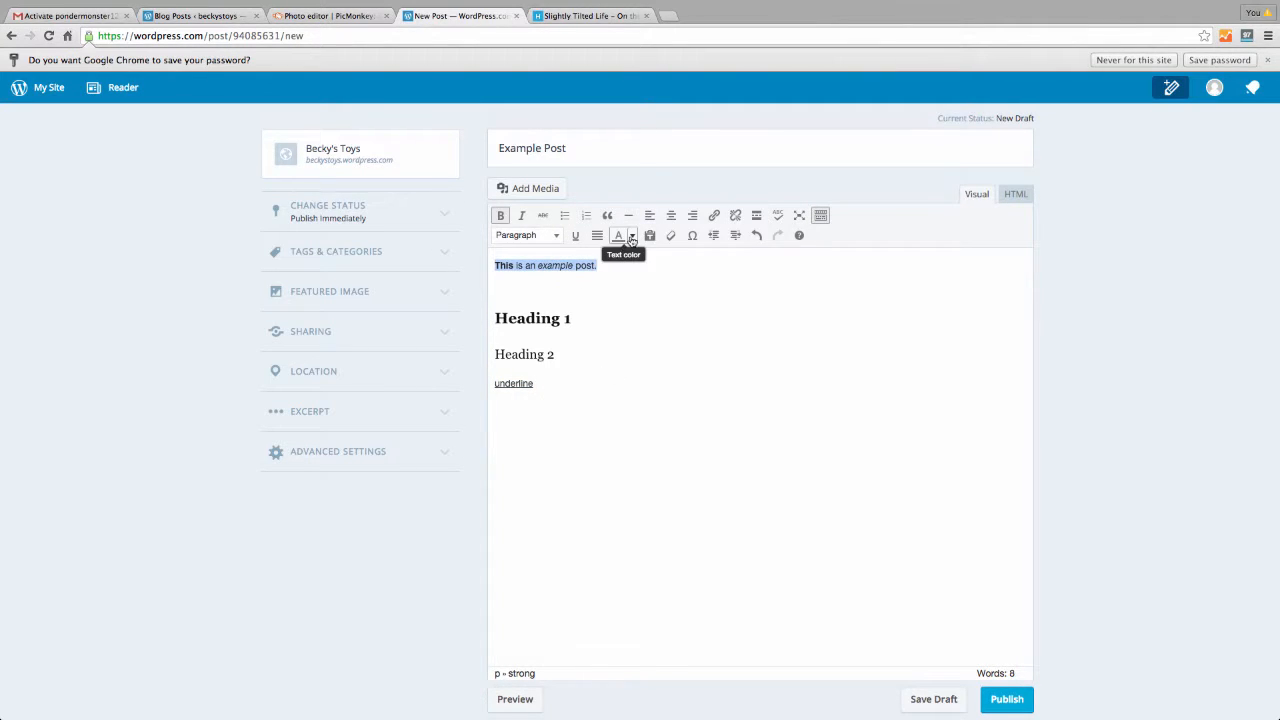
pyautogui.click(631, 237)
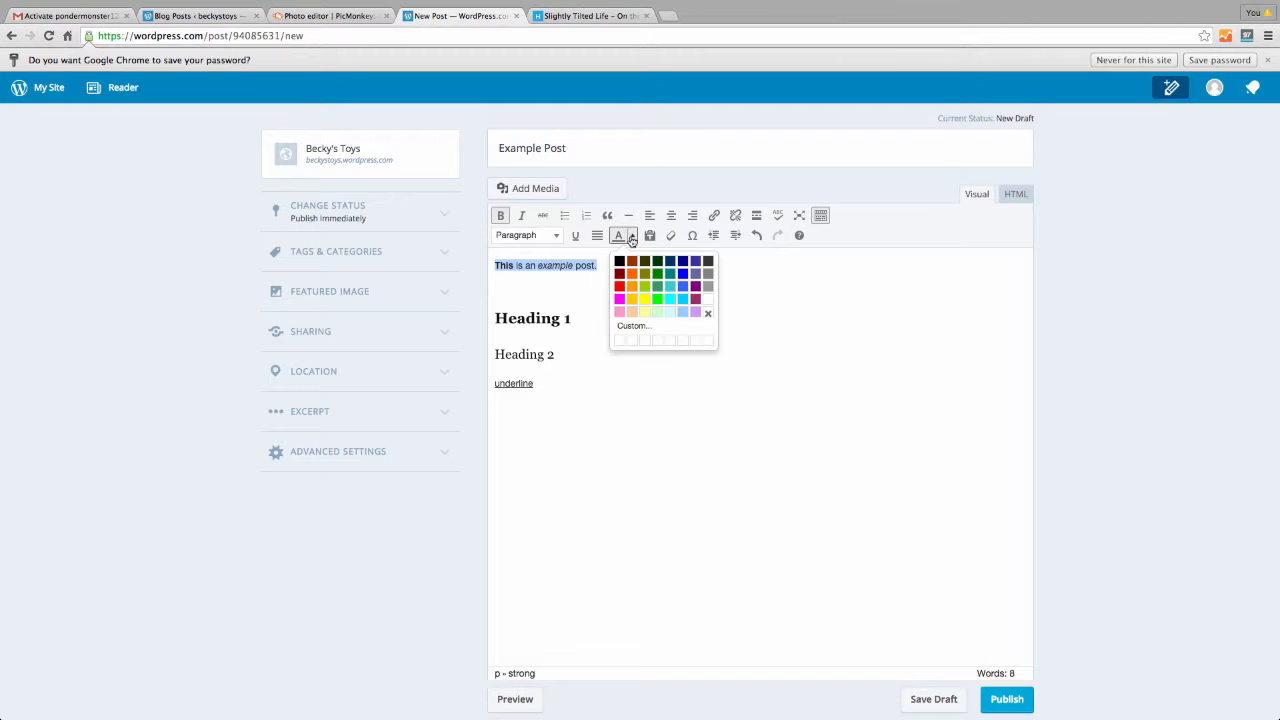
pyautogui.click(815, 376)
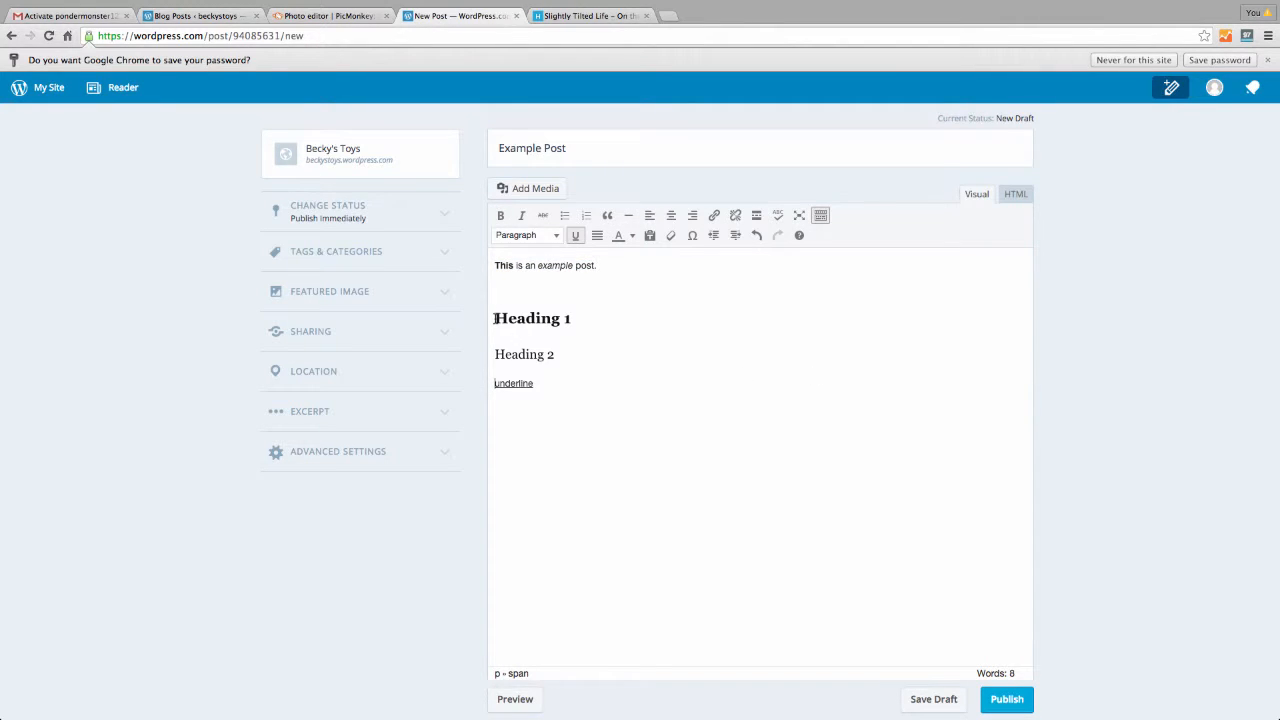
pyautogui.moveTo(495, 318); pyautogui.dragTo(608, 317)
pyautogui.click(714, 217)
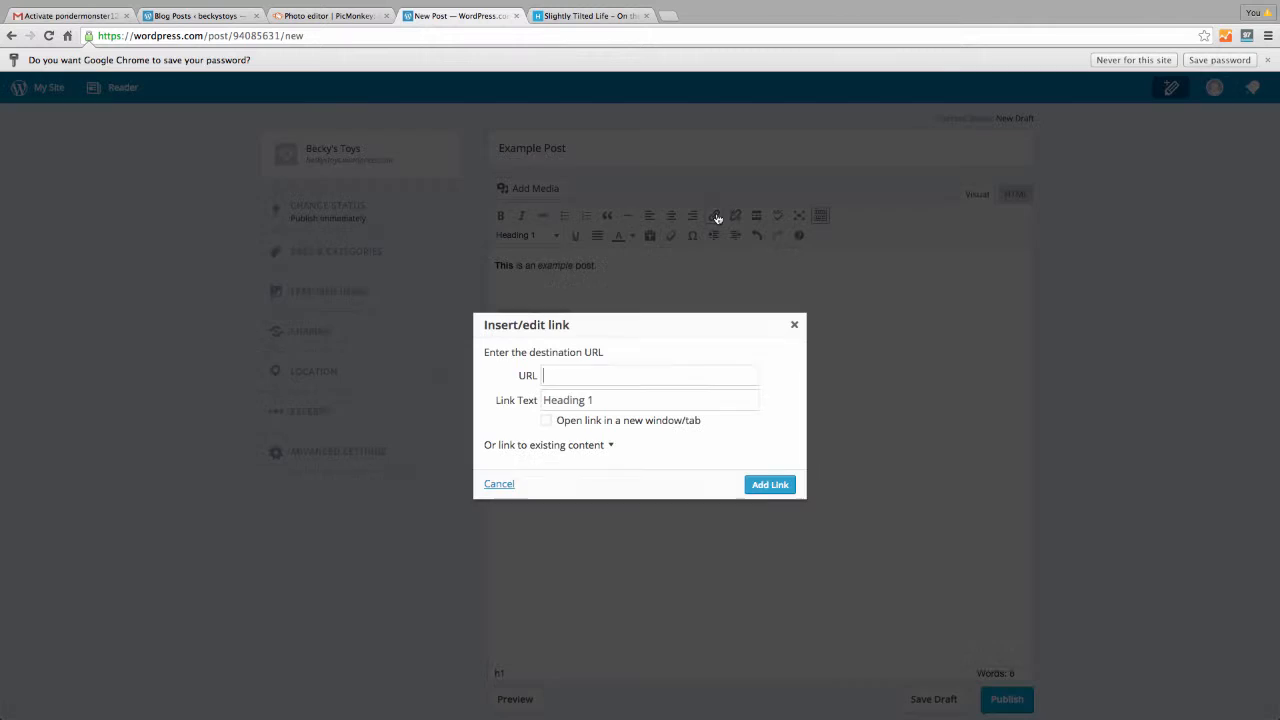
pyautogui.click(596, 13)
pyautogui.click(580, 34)
pyautogui.press('super+c')
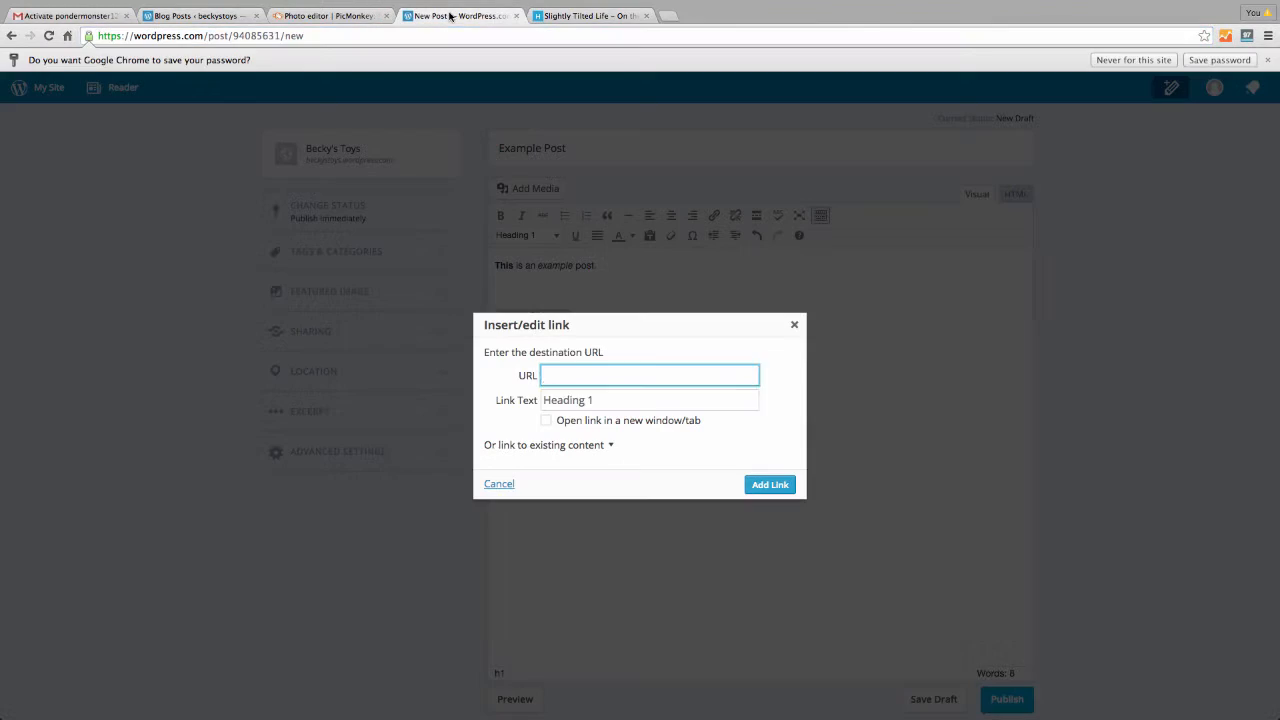
pyautogui.click(460, 15)
pyautogui.press('super+v')
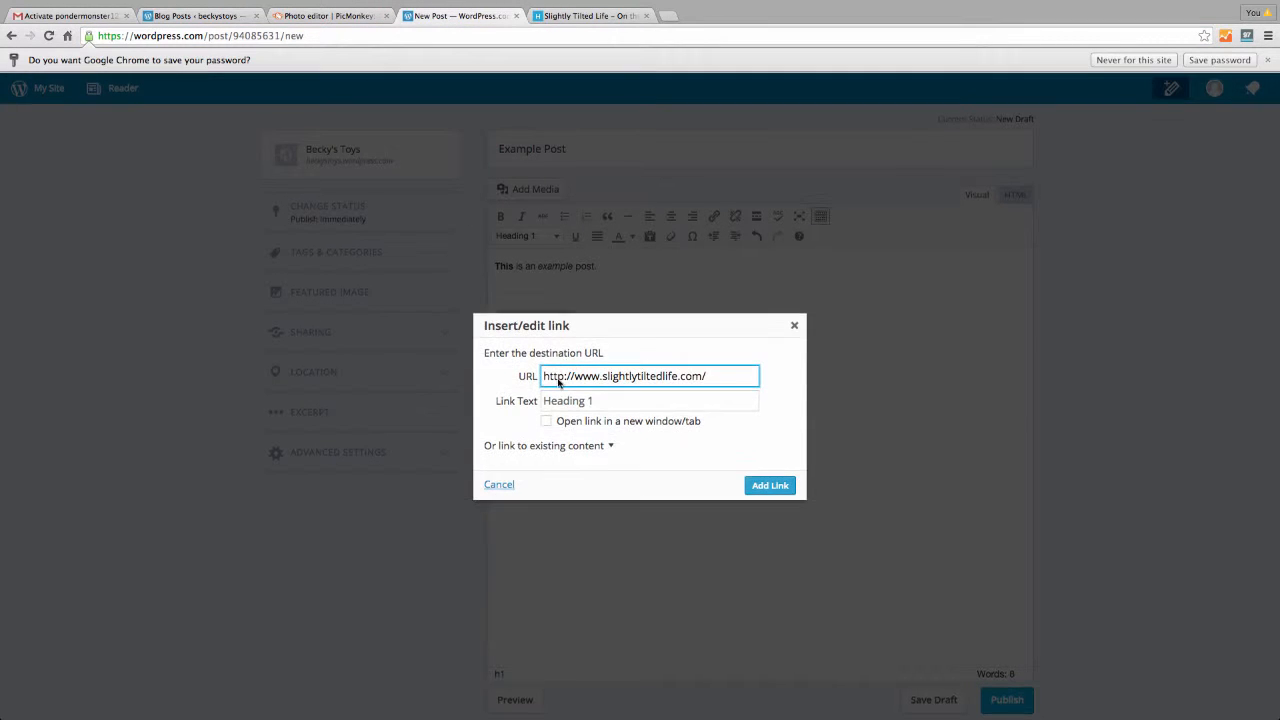
pyautogui.click(546, 421)
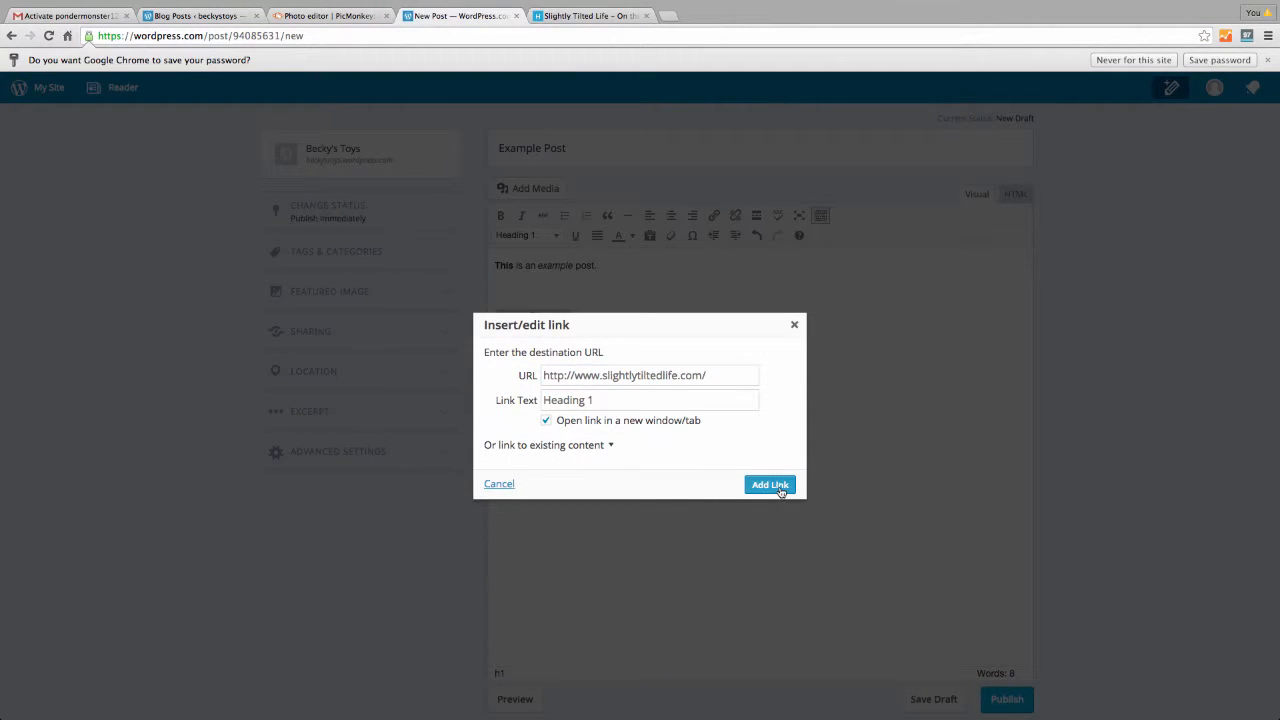
pyautogui.click(770, 485)
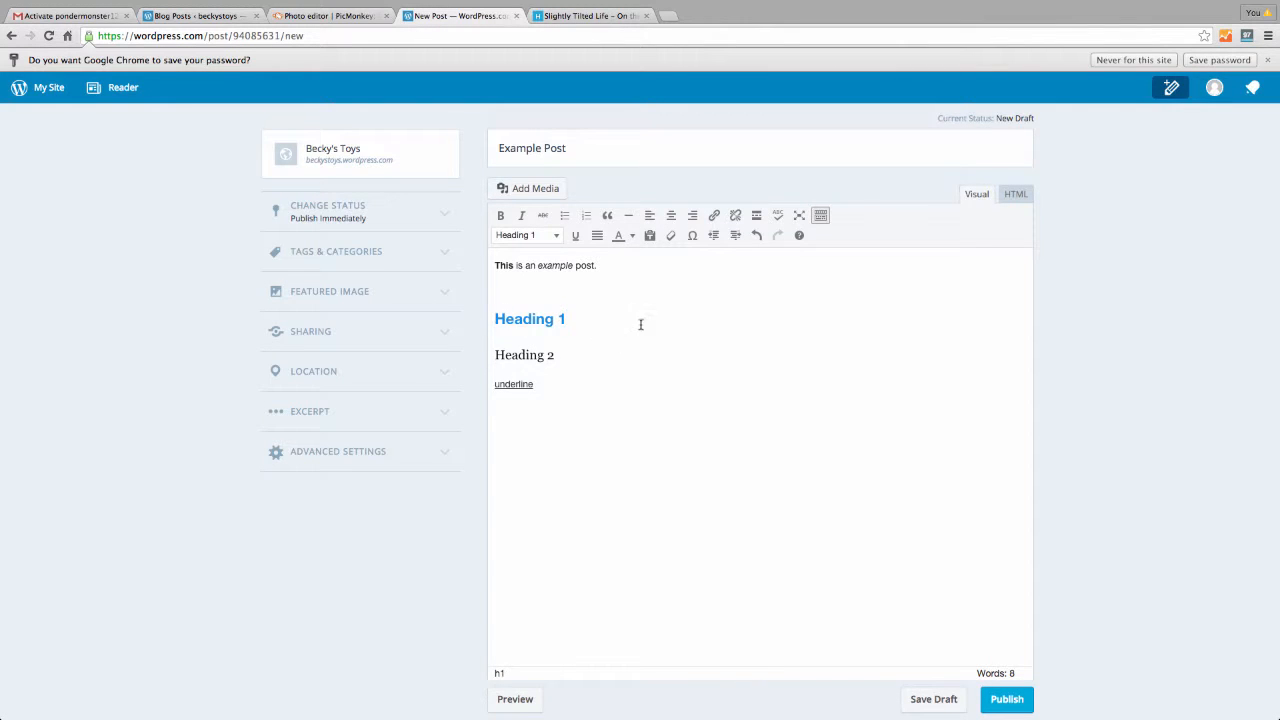
pyautogui.click(1016, 197)
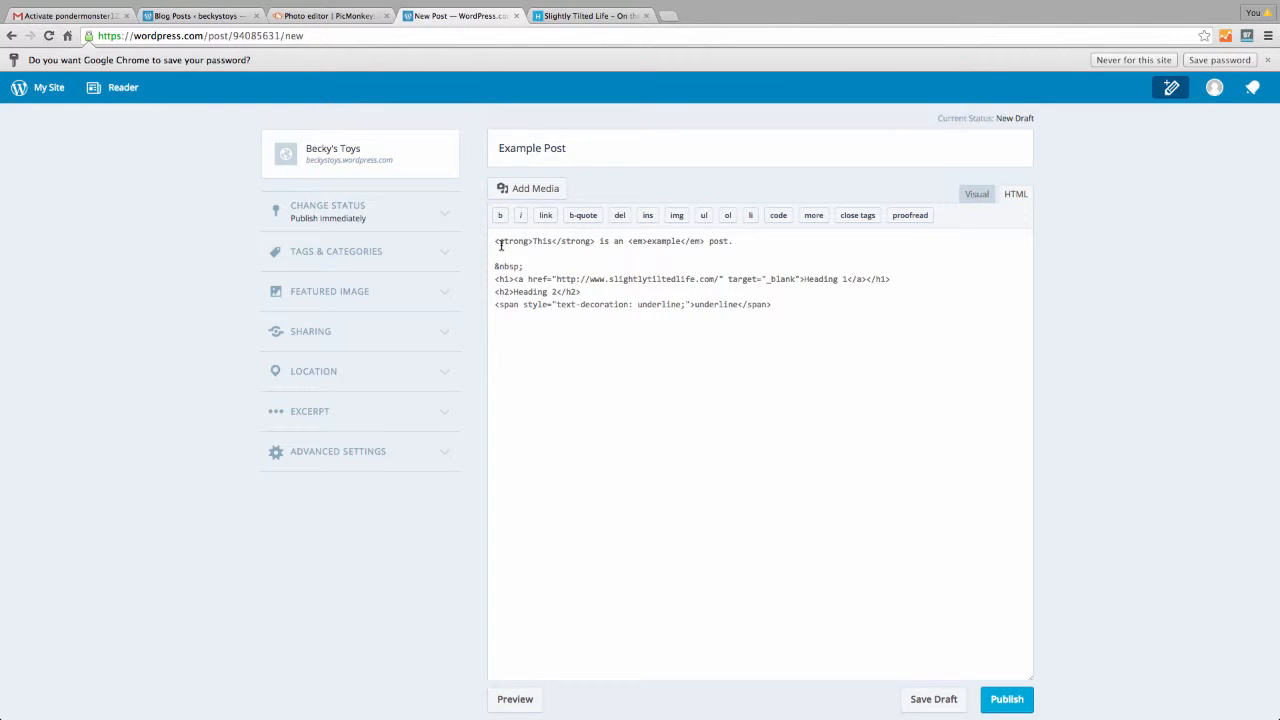
pyautogui.moveTo(493, 243); pyautogui.dragTo(600, 243)
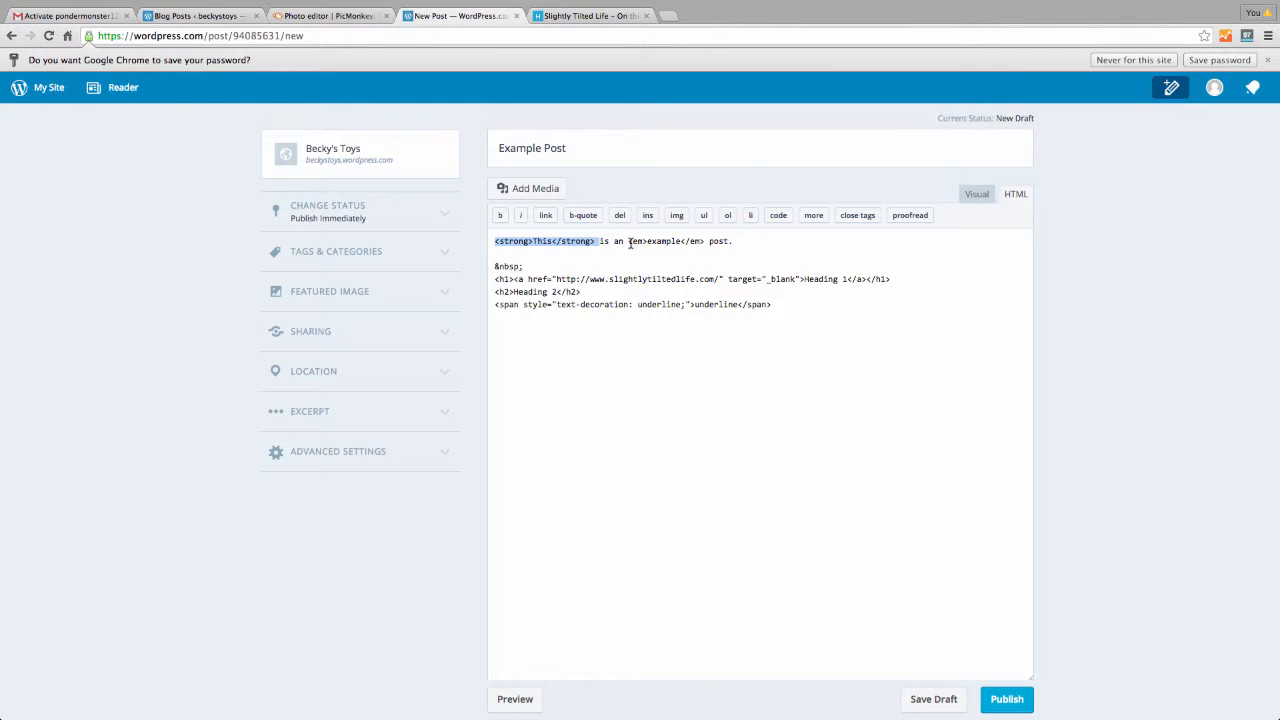
pyautogui.moveTo(629, 242); pyautogui.dragTo(703, 242)
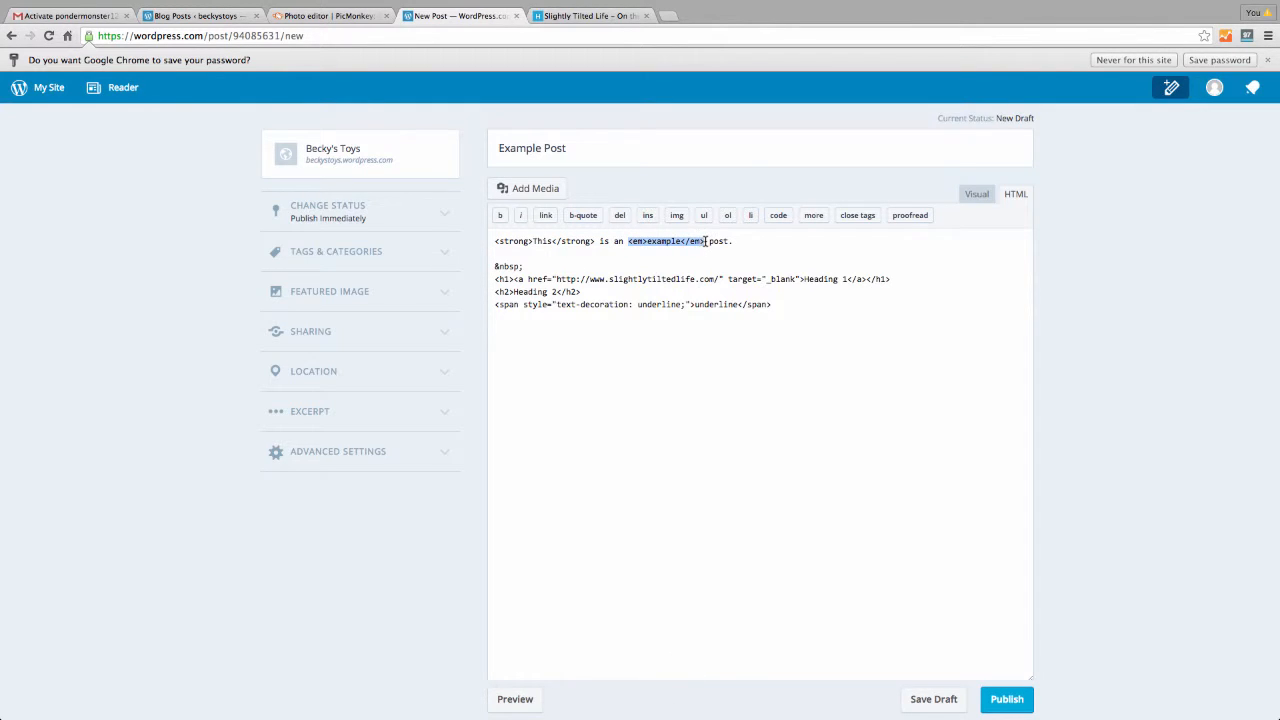
pyautogui.click(678, 254)
pyautogui.moveTo(495, 279); pyautogui.dragTo(511, 281)
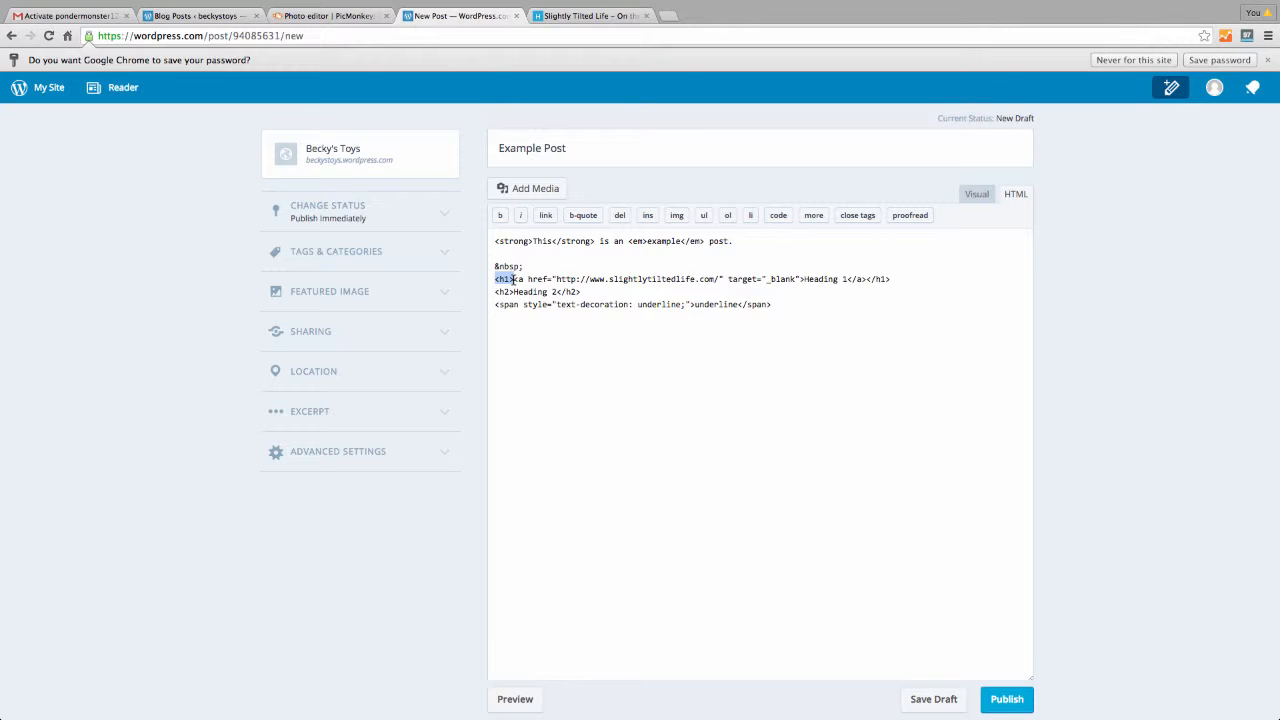
pyautogui.moveTo(866, 279); pyautogui.dragTo(903, 279)
pyautogui.moveTo(513, 281); pyautogui.dragTo(806, 279)
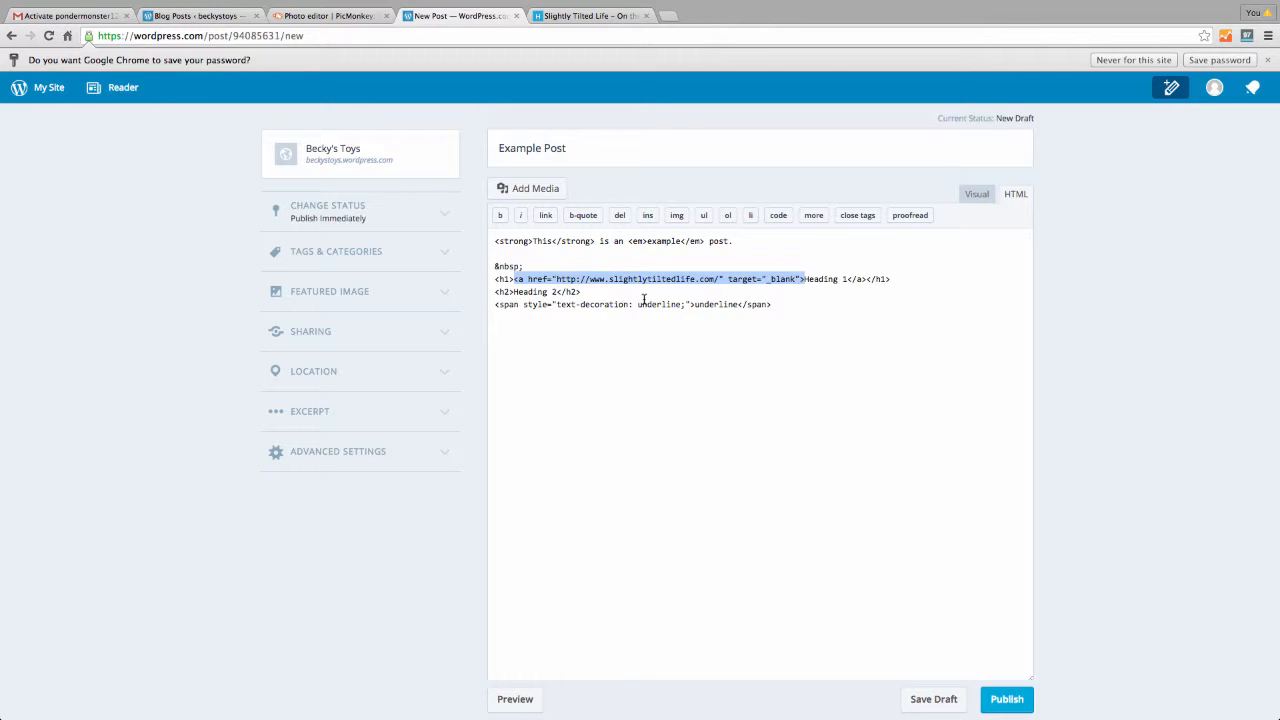
pyautogui.moveTo(496, 291); pyautogui.dragTo(618, 286)
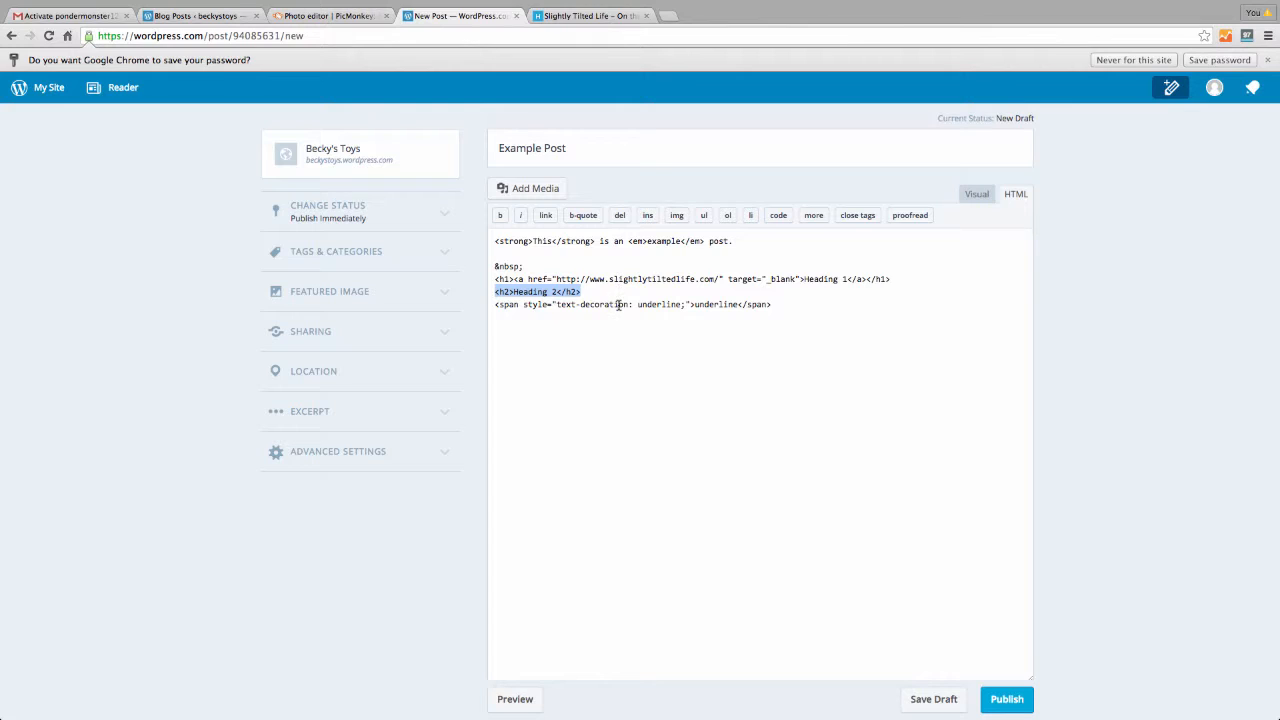
pyautogui.click(615, 341)
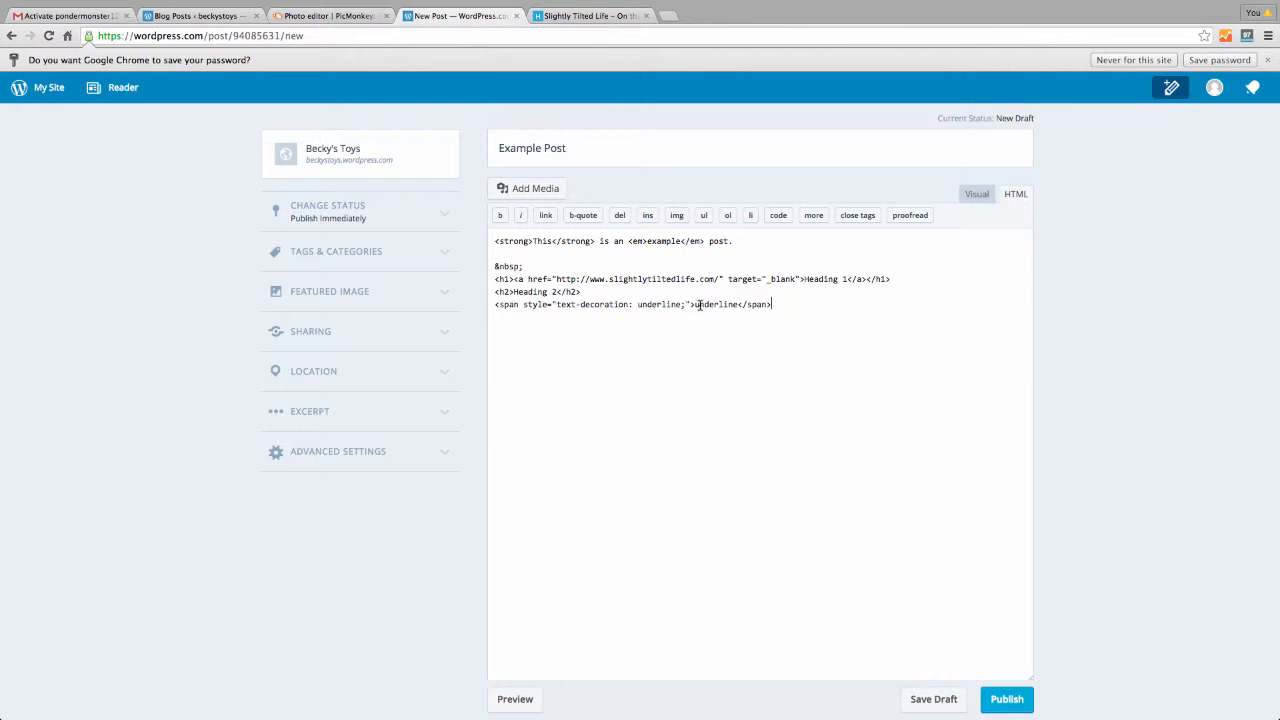
pyautogui.moveTo(689, 304); pyautogui.dragTo(738, 304)
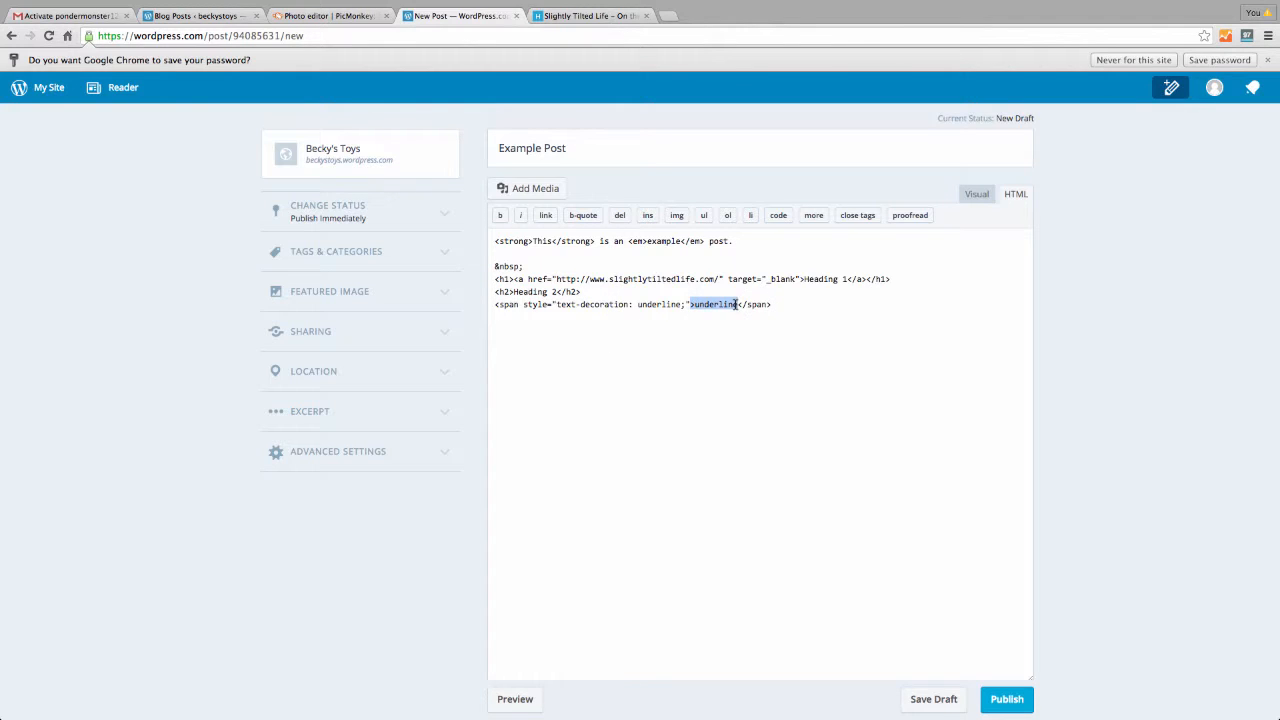
pyautogui.click(527, 329)
pyautogui.click(970, 194)
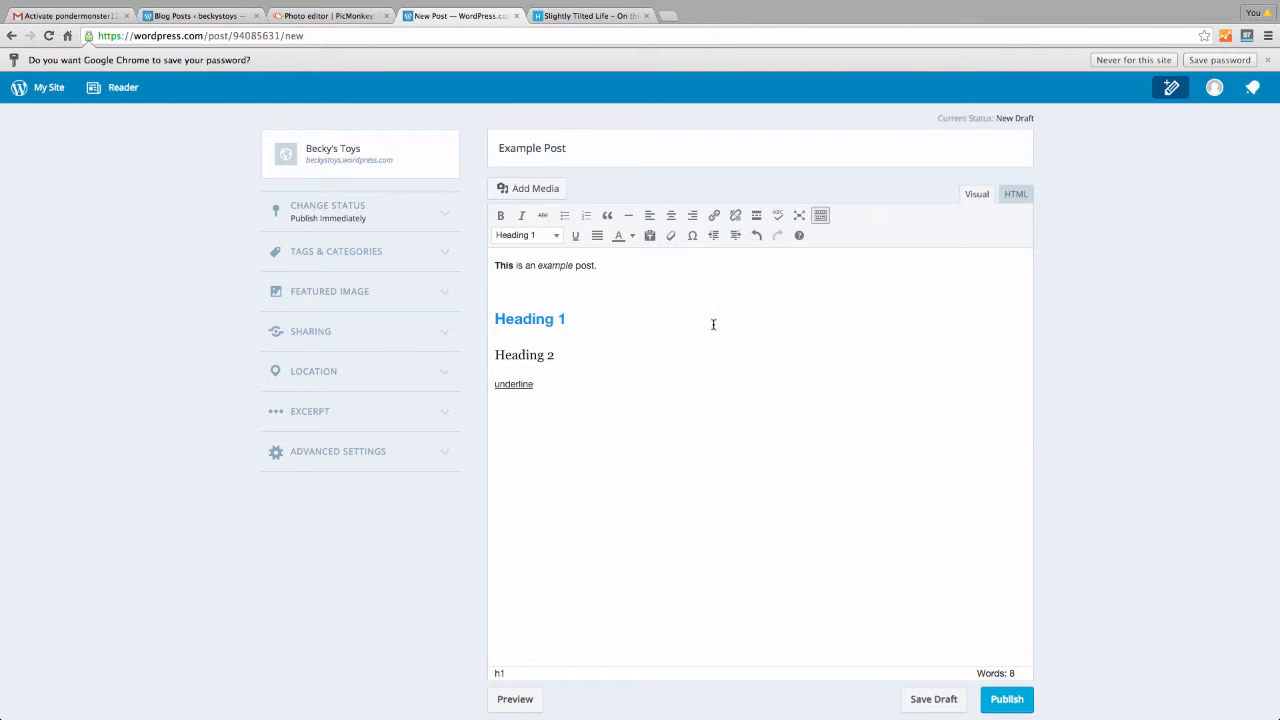
pyautogui.click(1015, 194)
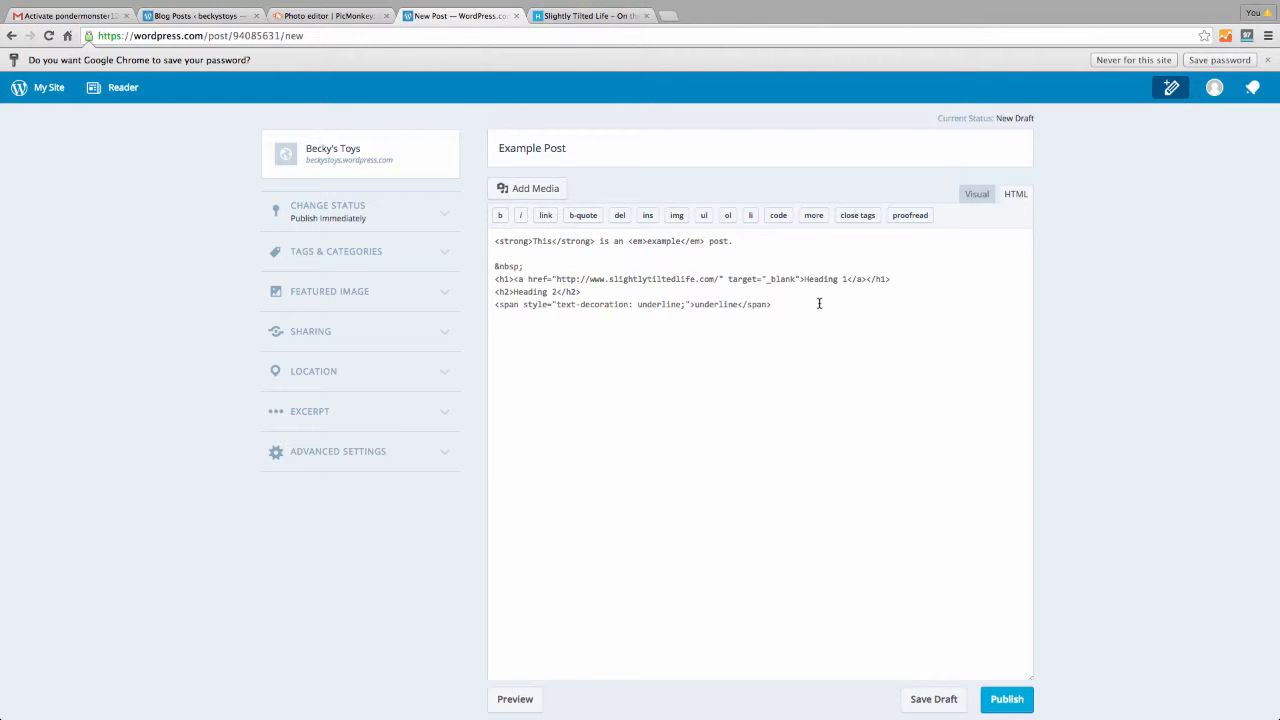
pyautogui.click(970, 196)
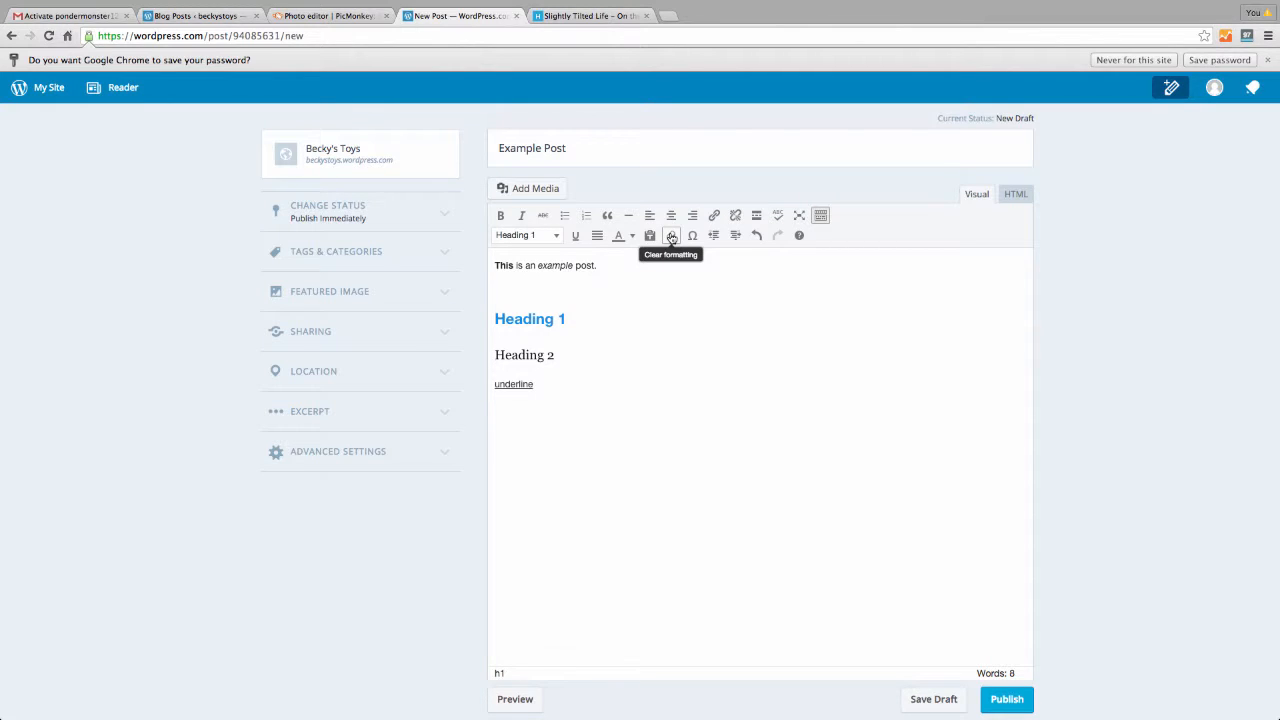
pyautogui.click(503, 290)
# Upload minecraft 255.jpg from the computer into the media library
pyautogui.click(527, 189)
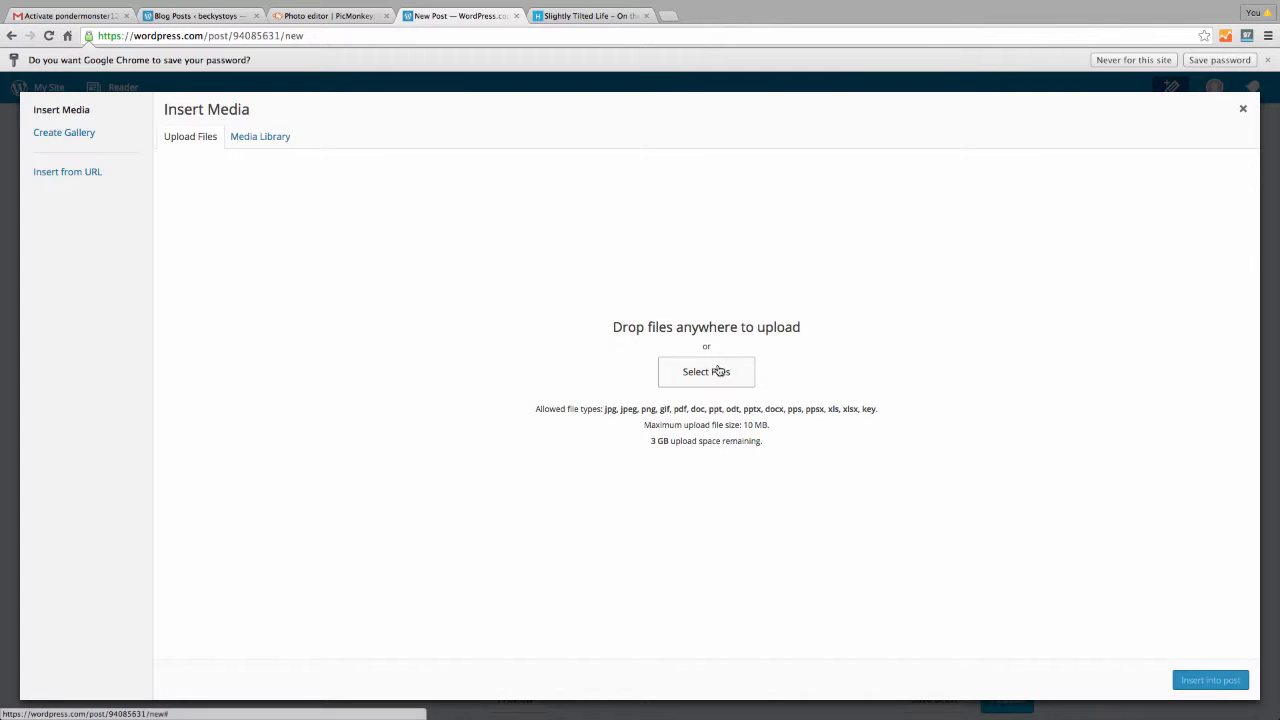
pyautogui.moveTo(531, 409); pyautogui.dragTo(898, 413)
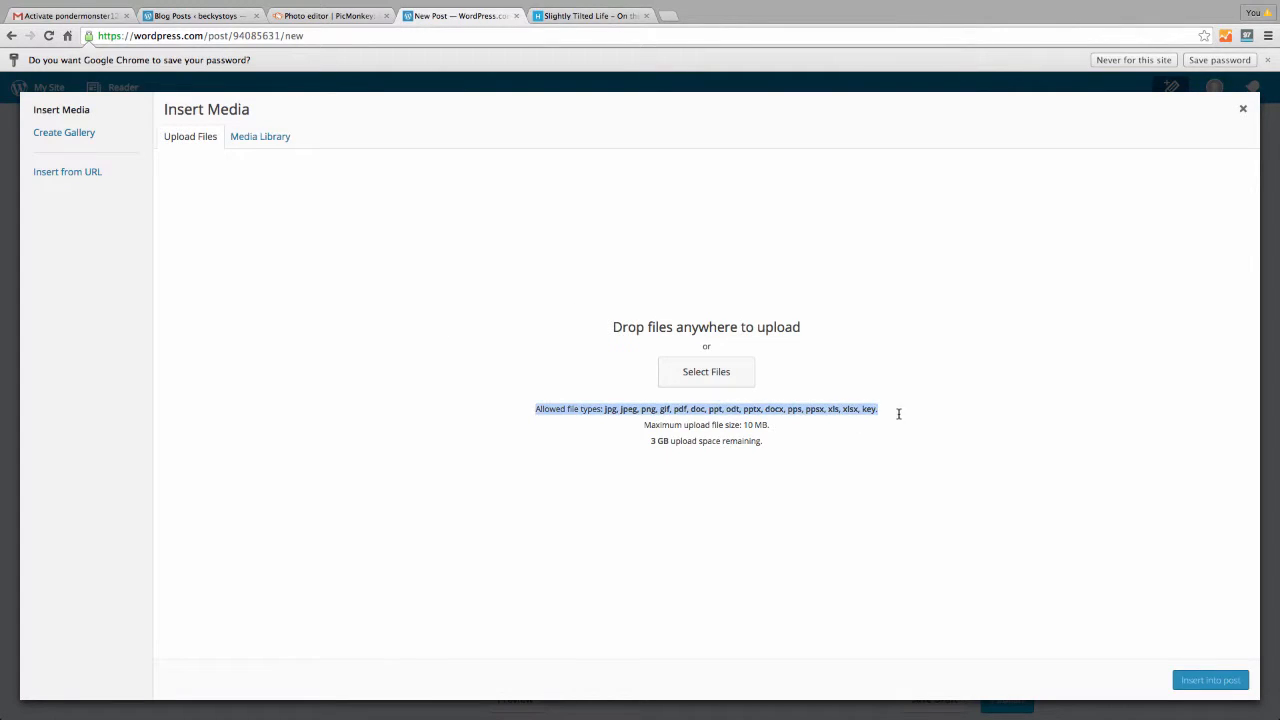
pyautogui.click(704, 374)
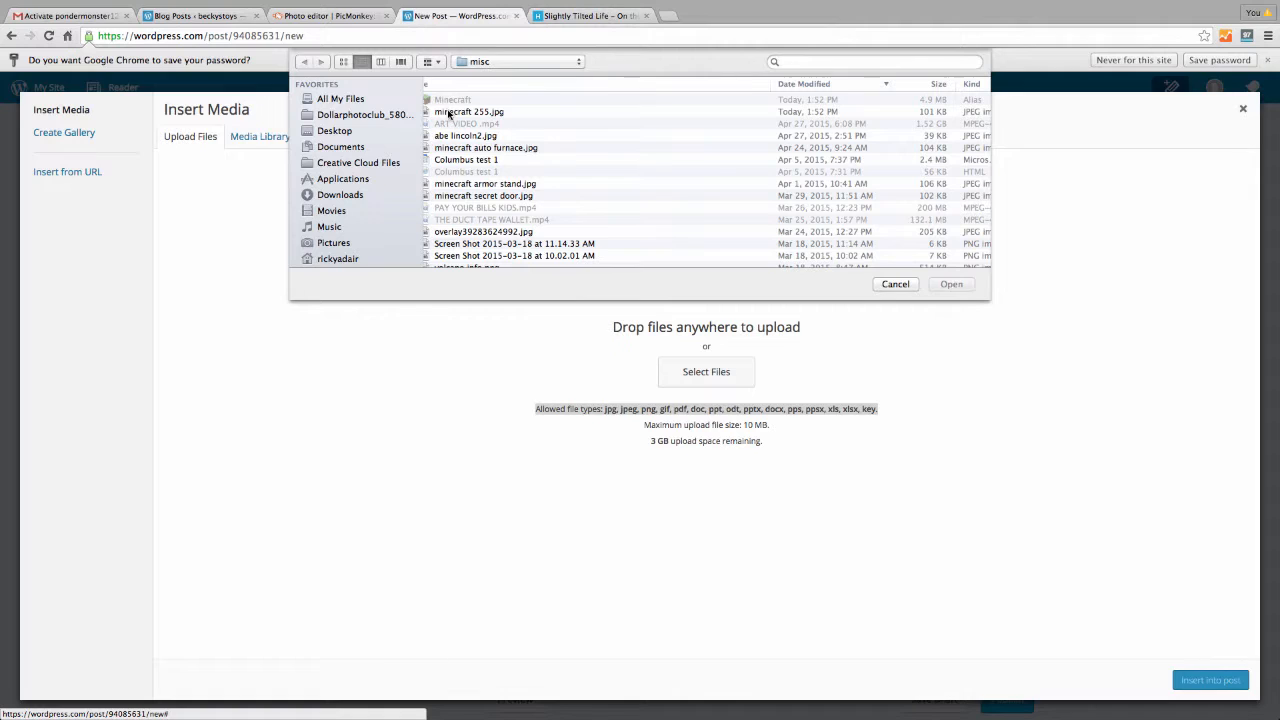
pyautogui.click(447, 112)
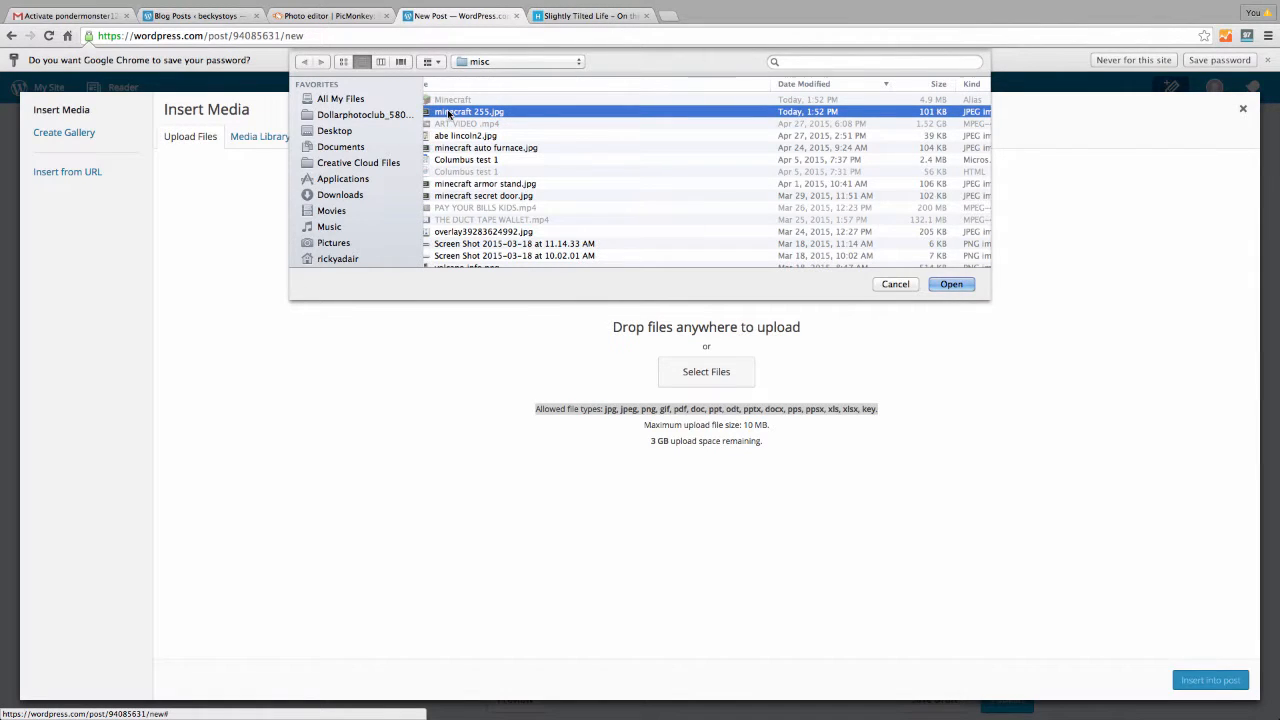
pyautogui.click(951, 284)
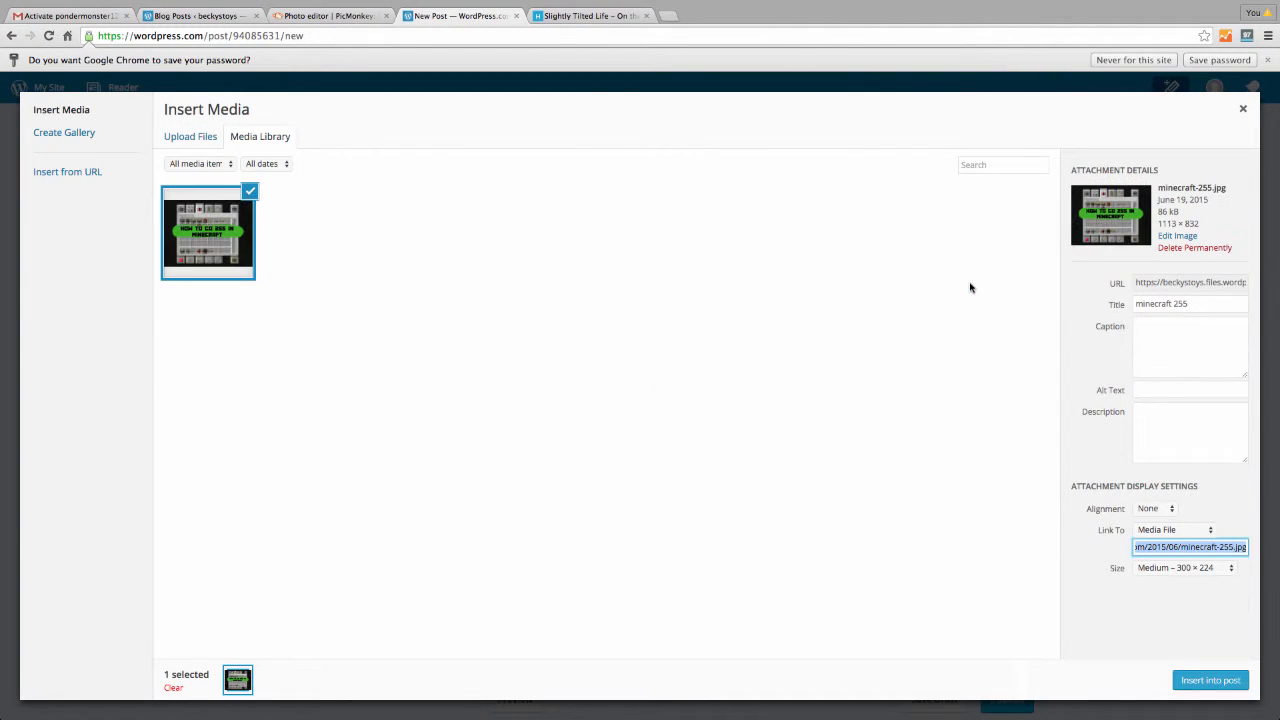
# Insert the image into the post centred at Large 660 × 493 size
pyautogui.click(1170, 510)
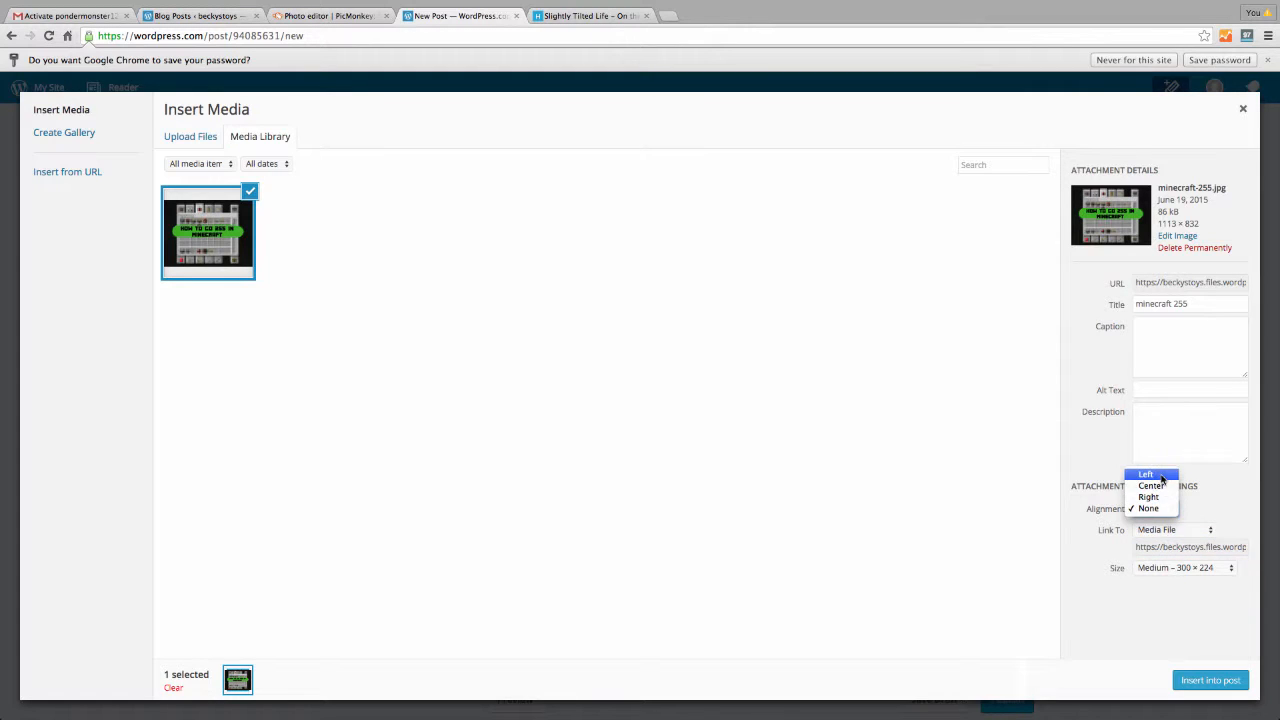
pyautogui.click(1151, 485)
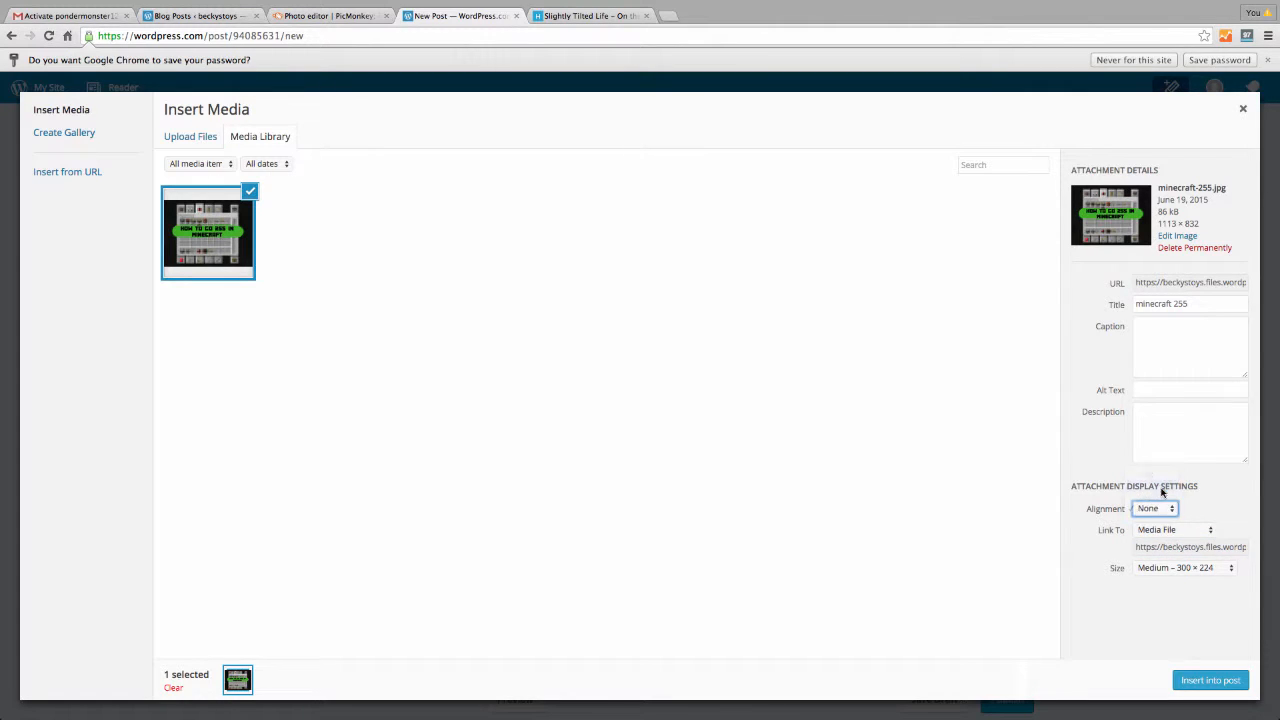
pyautogui.click(1230, 569)
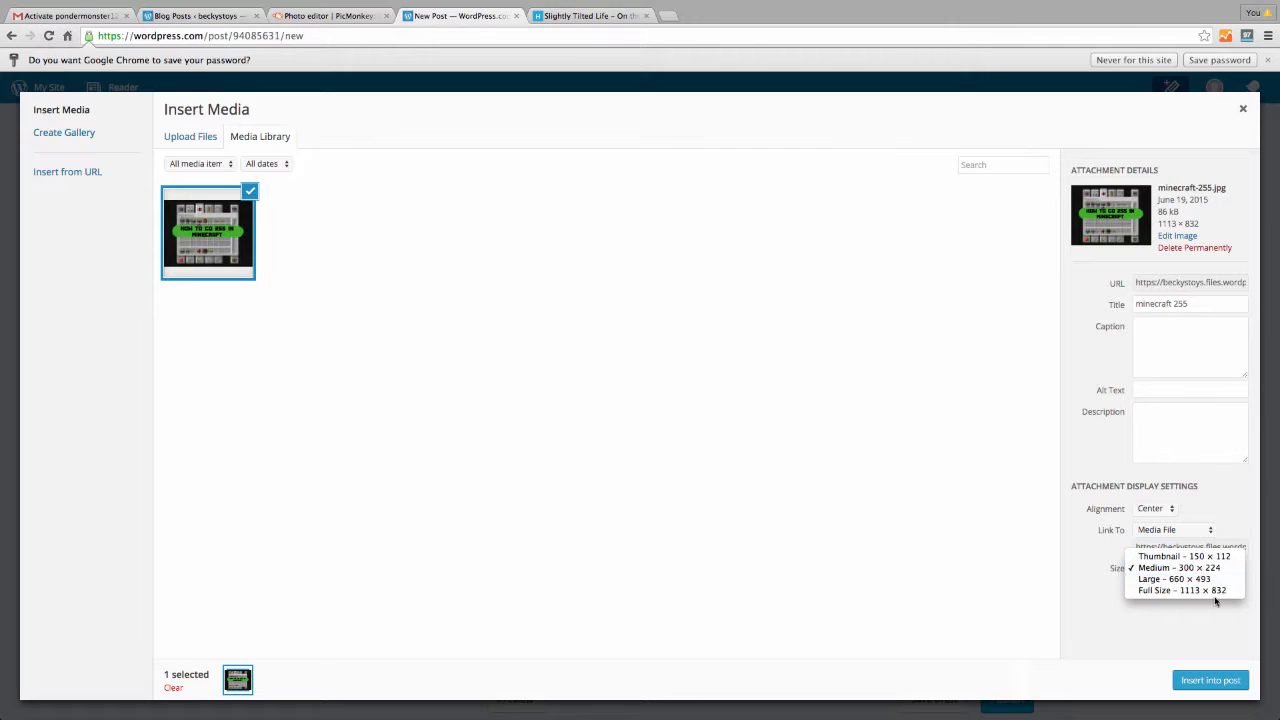
pyautogui.click(1218, 580)
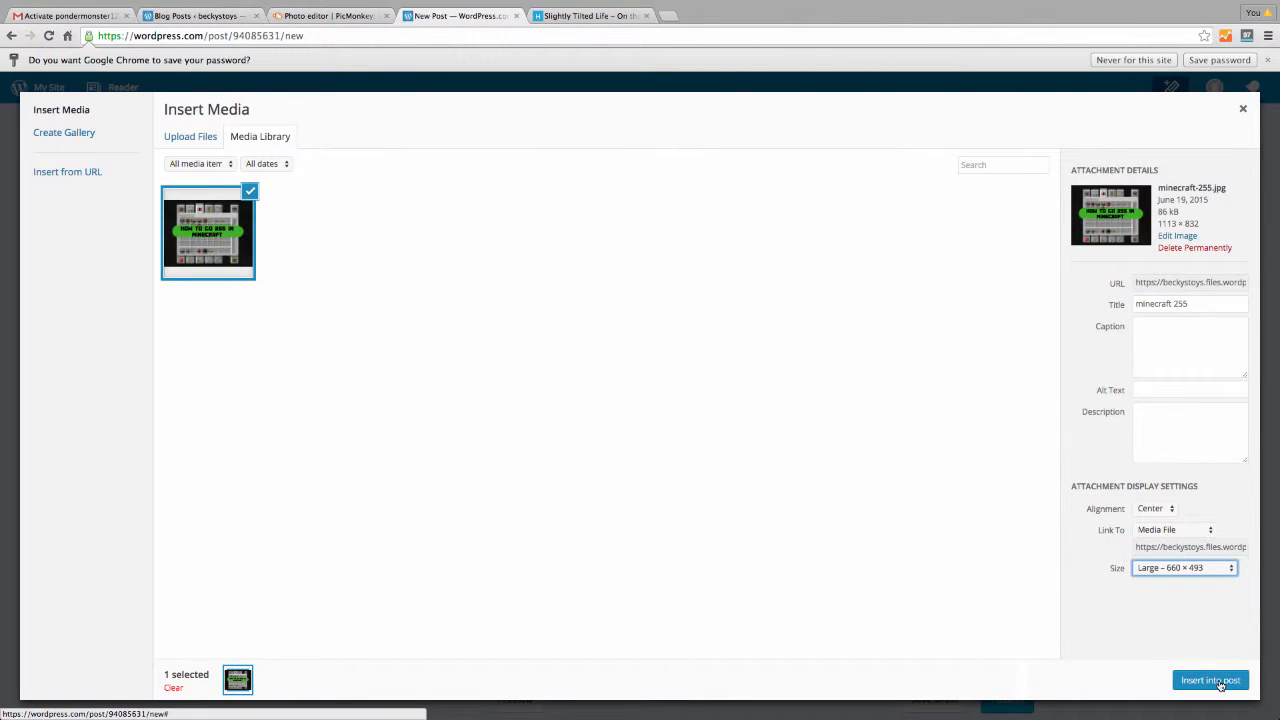
pyautogui.click(1219, 683)
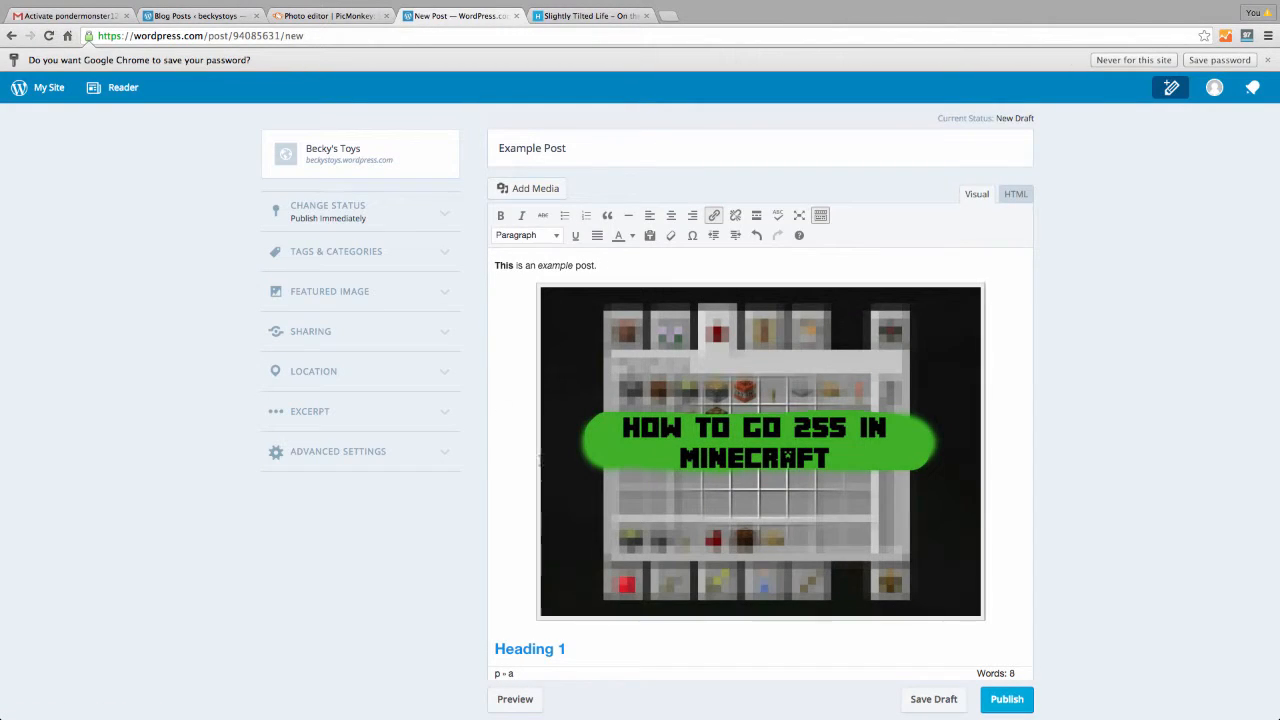
# Save the Example Post with its centred Minecraft image as a draft and preview it
pyautogui.click(734, 354)
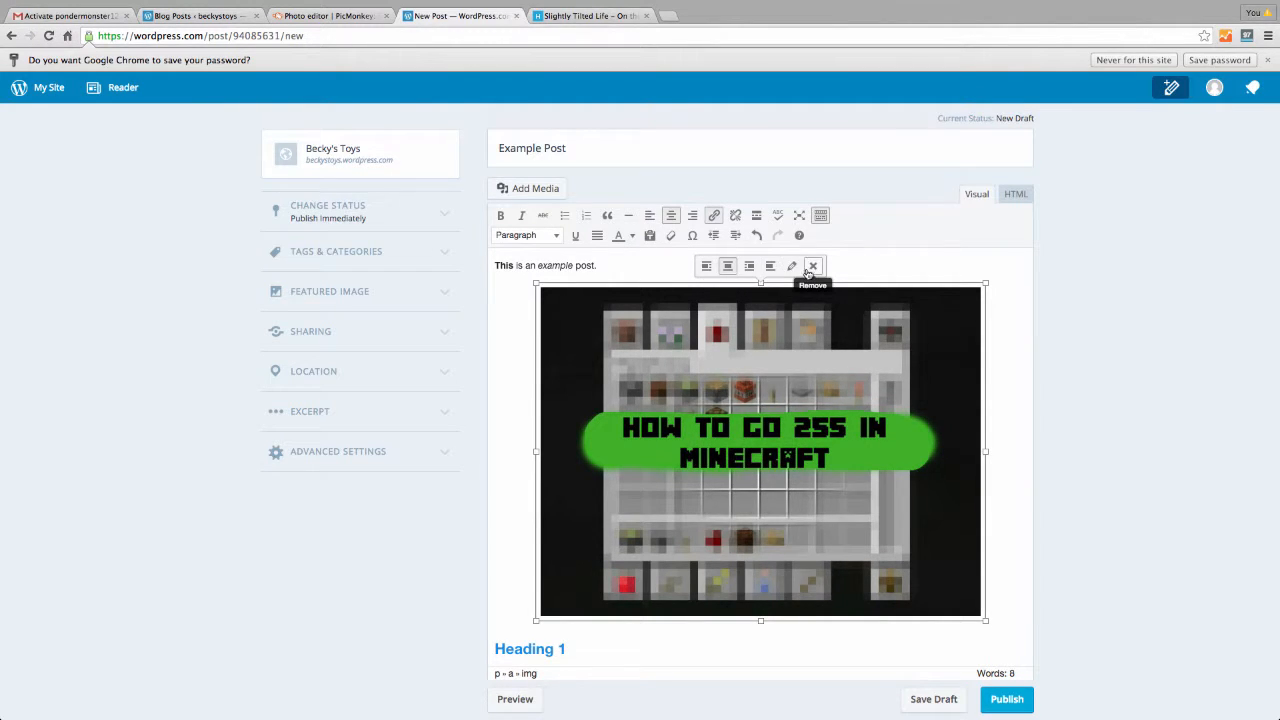
pyautogui.click(645, 266)
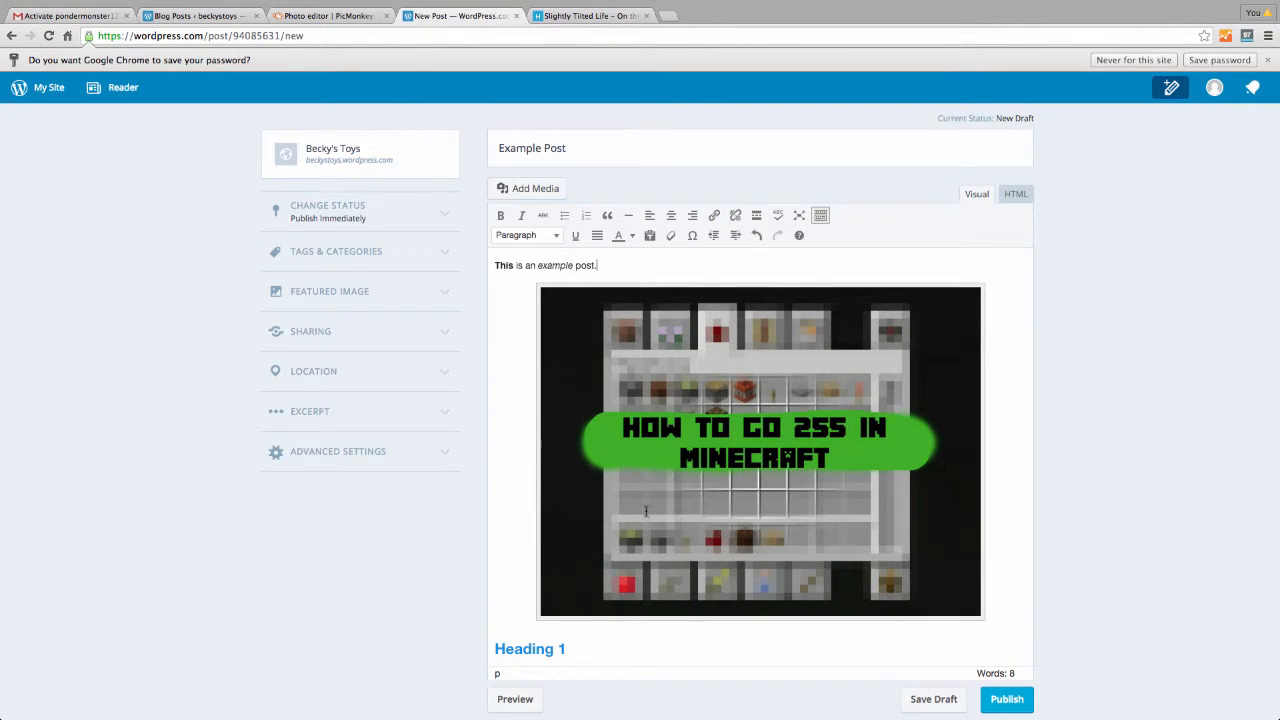
pyautogui.click(933, 700)
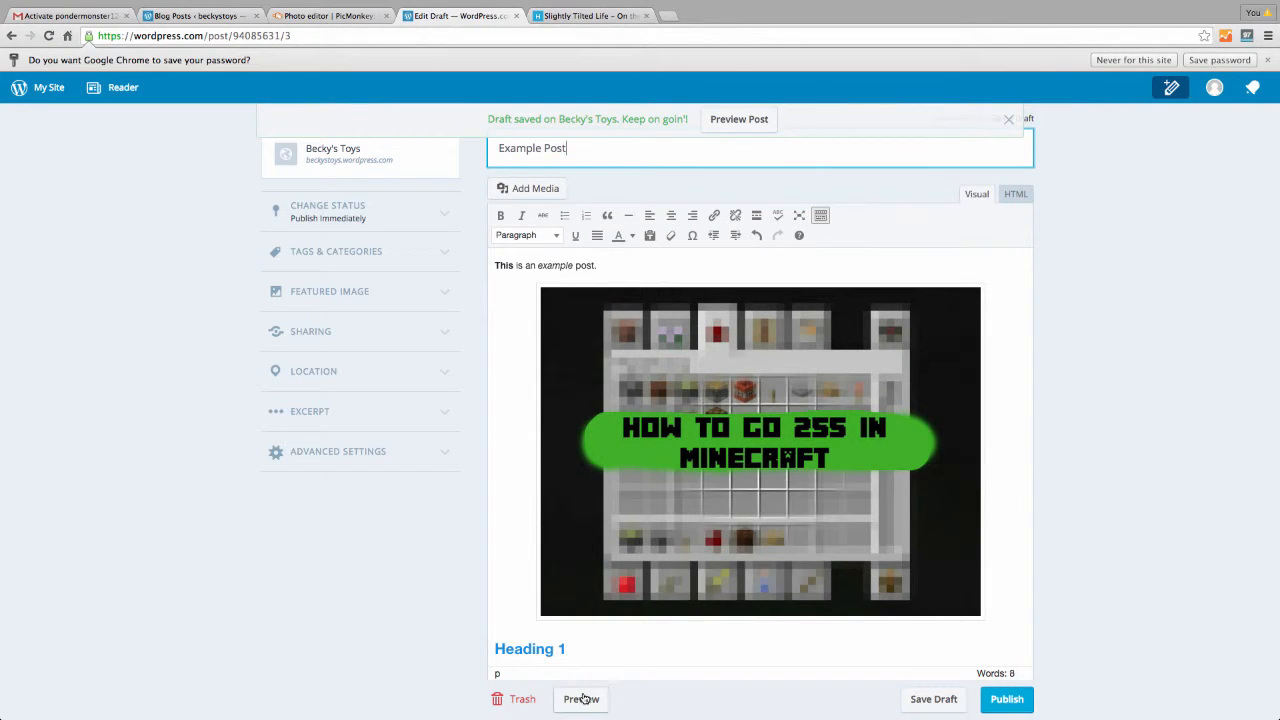
pyautogui.click(581, 699)
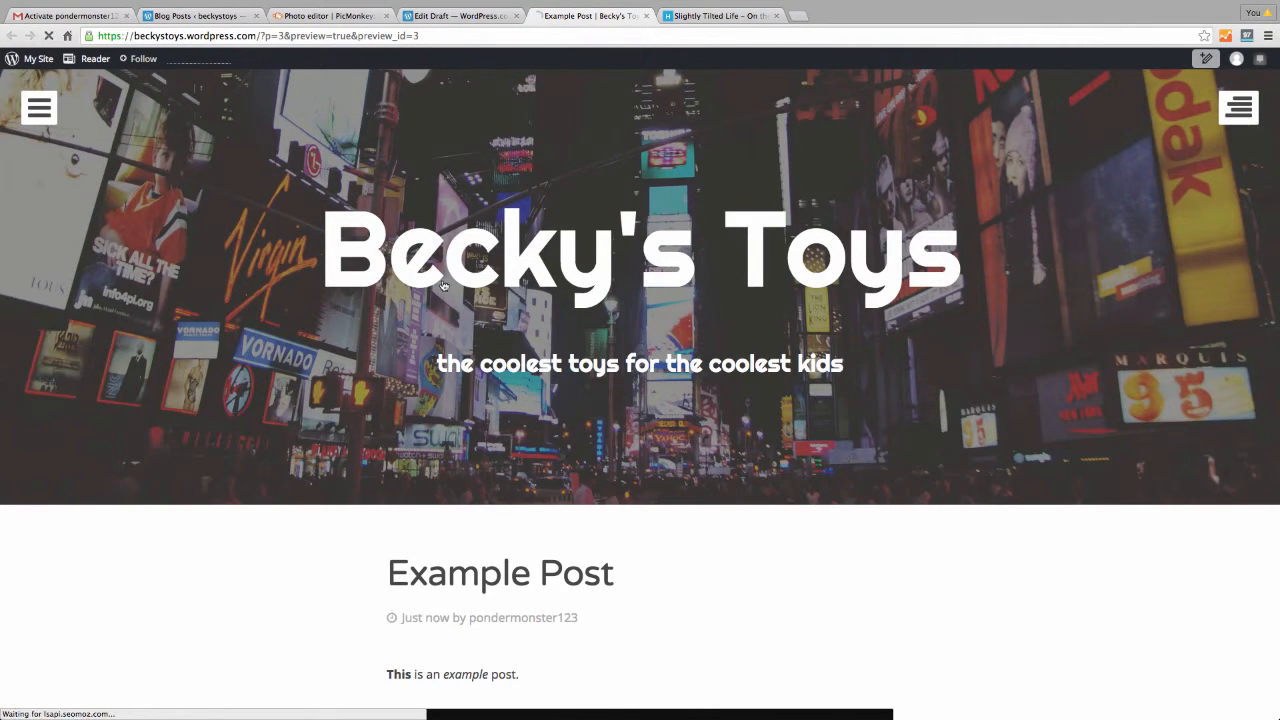
# Scroll down through the Example Post preview and back up to the top
pyautogui.scroll(-3, 768, 496)
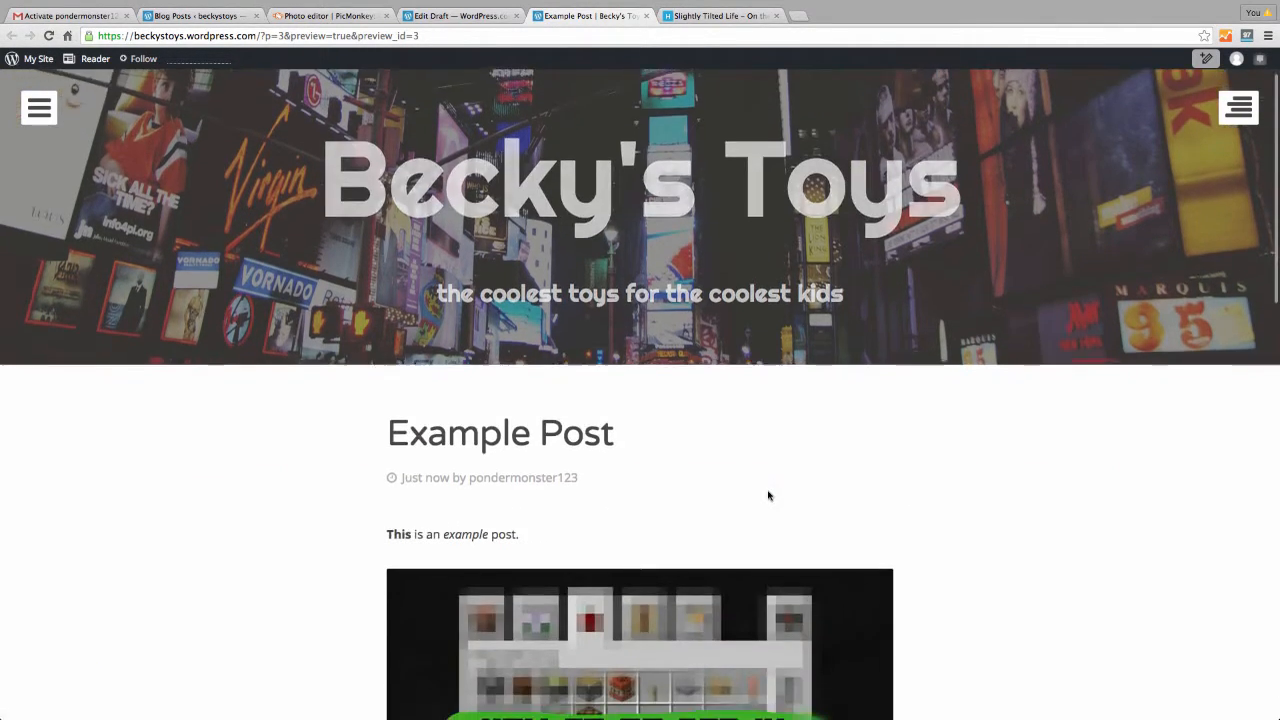
pyautogui.scroll(-2, 766, 492)
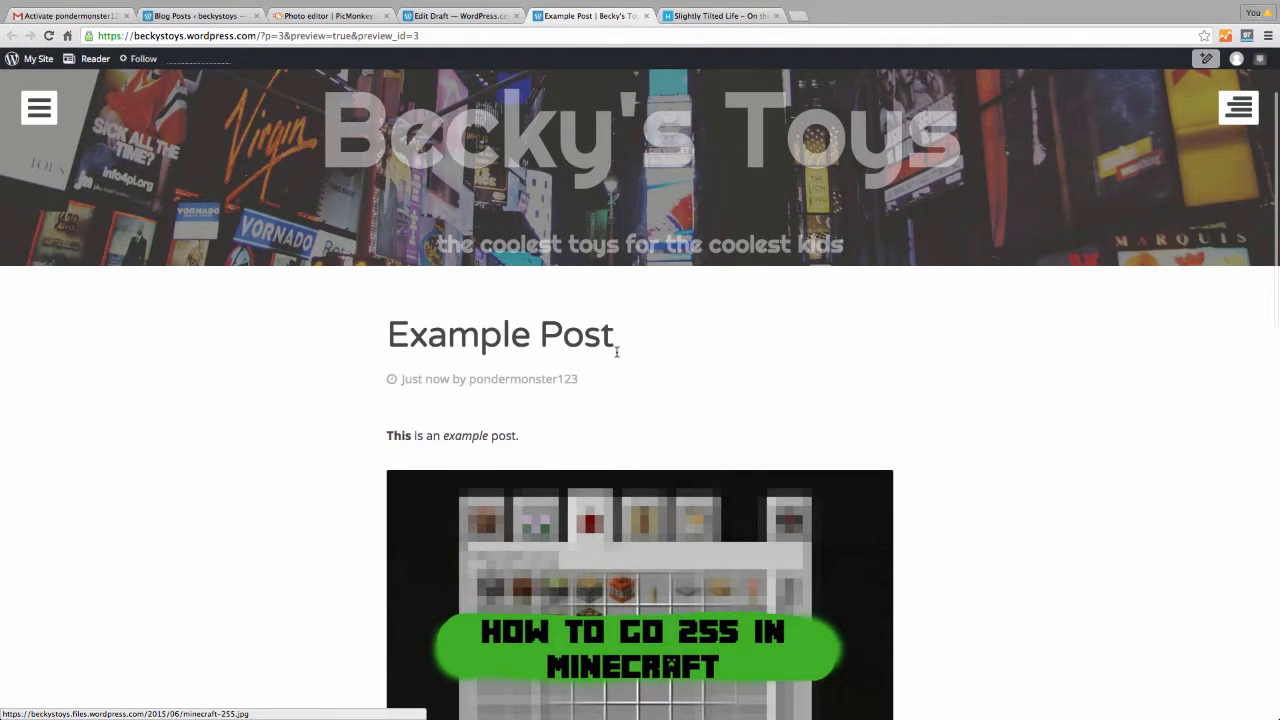
pyautogui.scroll(-10, 695, 455)
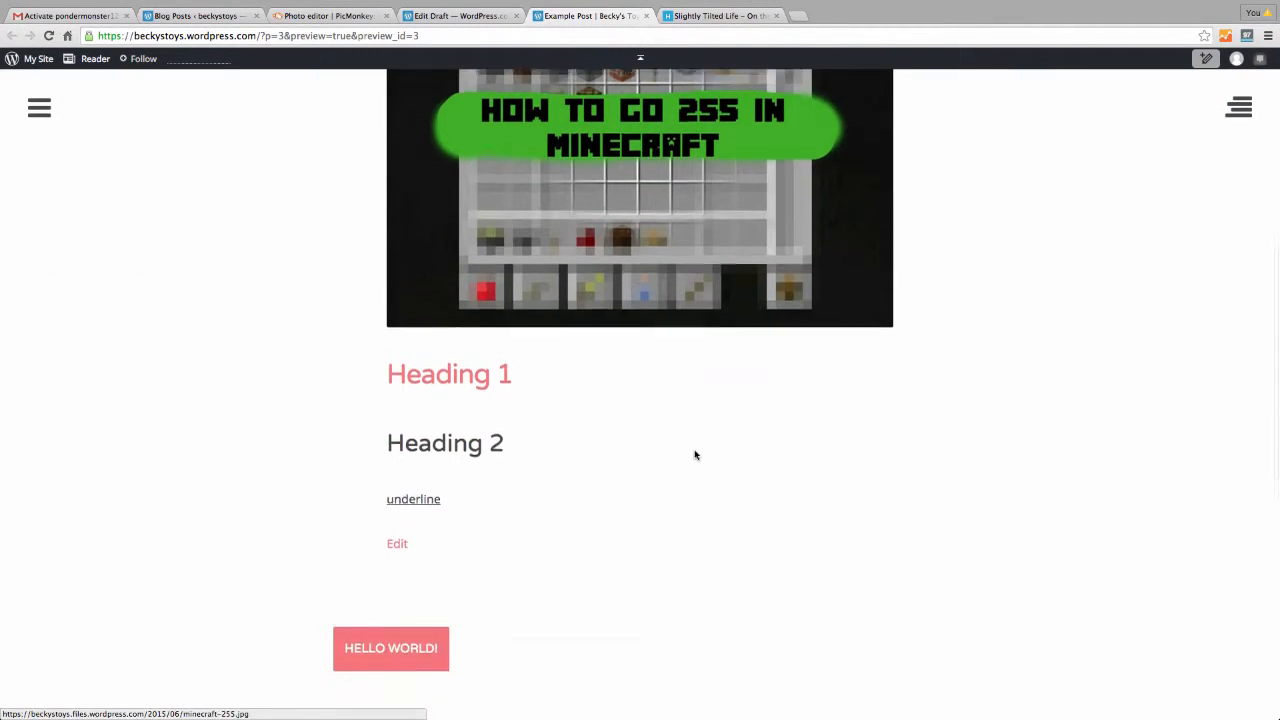
pyautogui.scroll(-4, 695, 455)
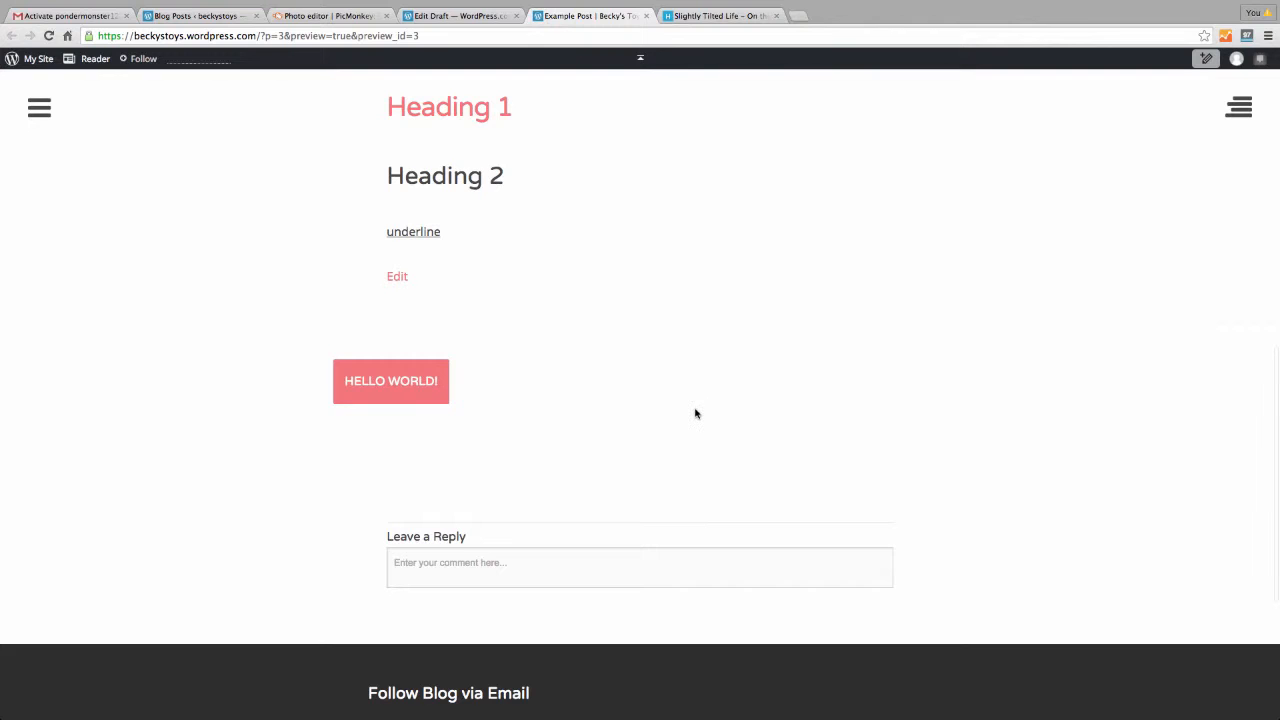
pyautogui.scroll(6, 696, 413)
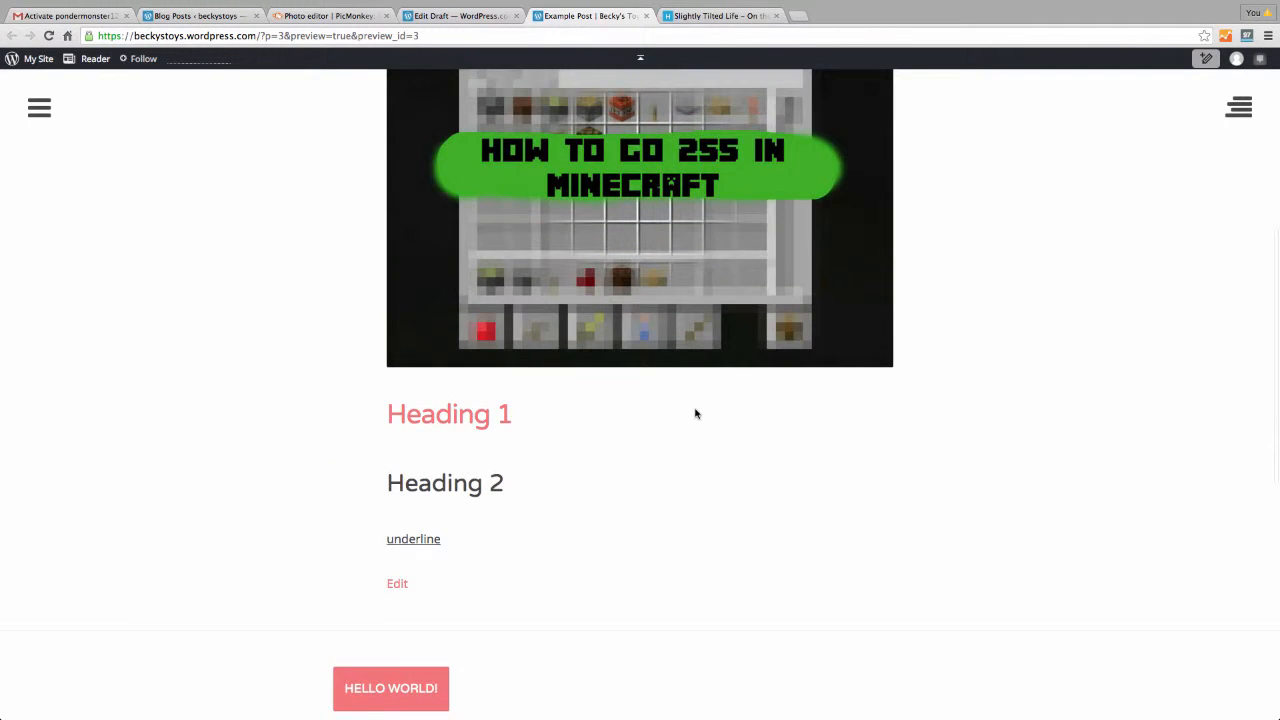
pyautogui.scroll(1, 696, 413)
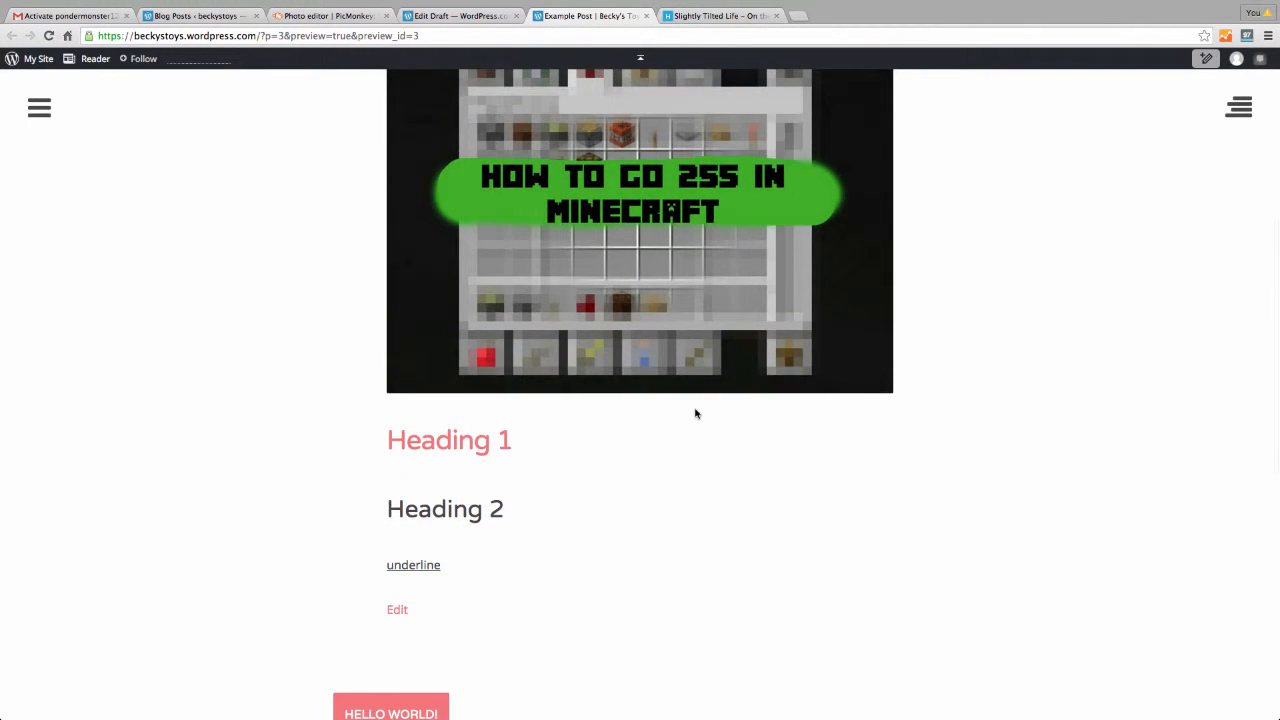
pyautogui.scroll(14, 696, 413)
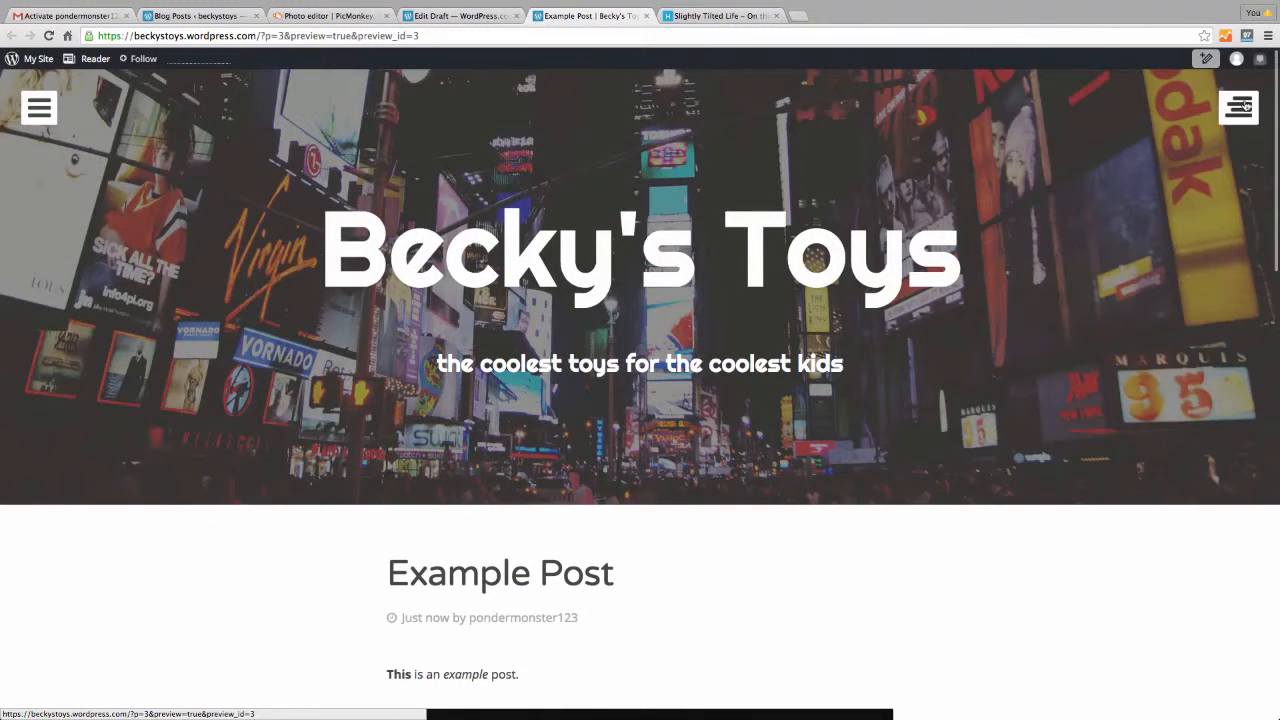
# Check the sidebar's Search, Recent Posts and Archives widgets and the Home/About navigation menu
pyautogui.click(1240, 106)
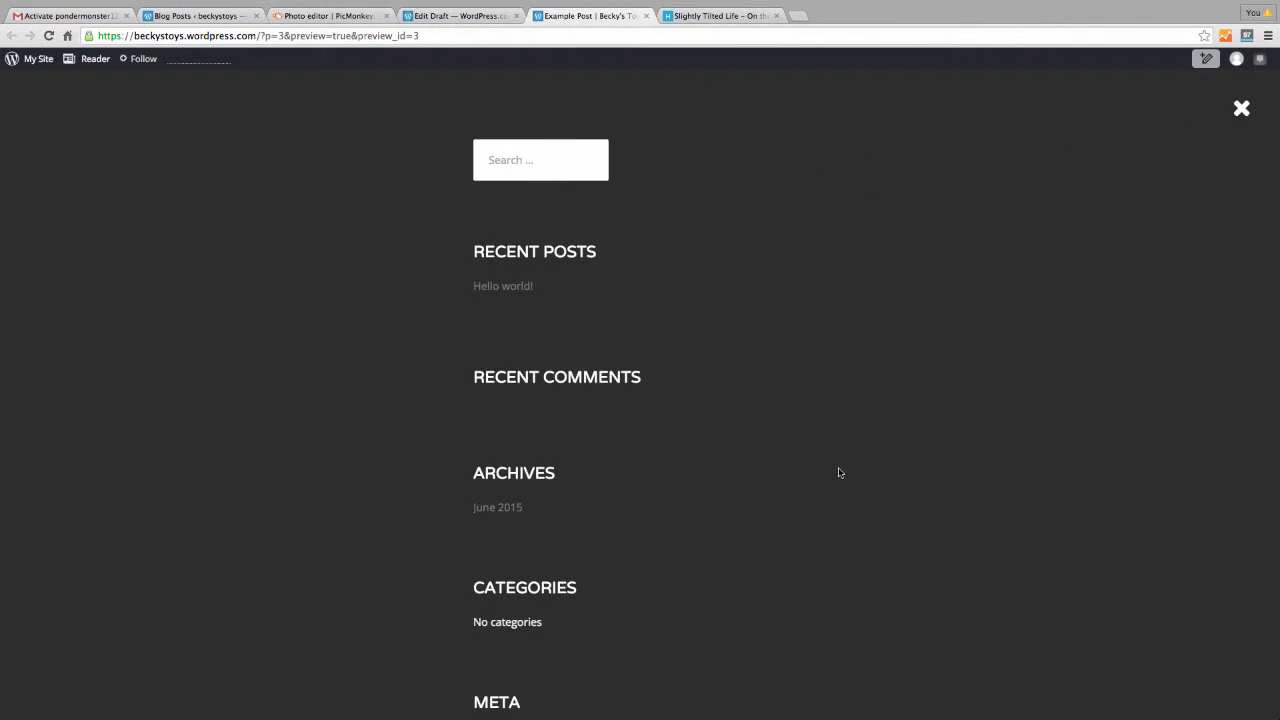
pyautogui.scroll(-3, 840, 473)
pyautogui.scroll(3, 840, 473)
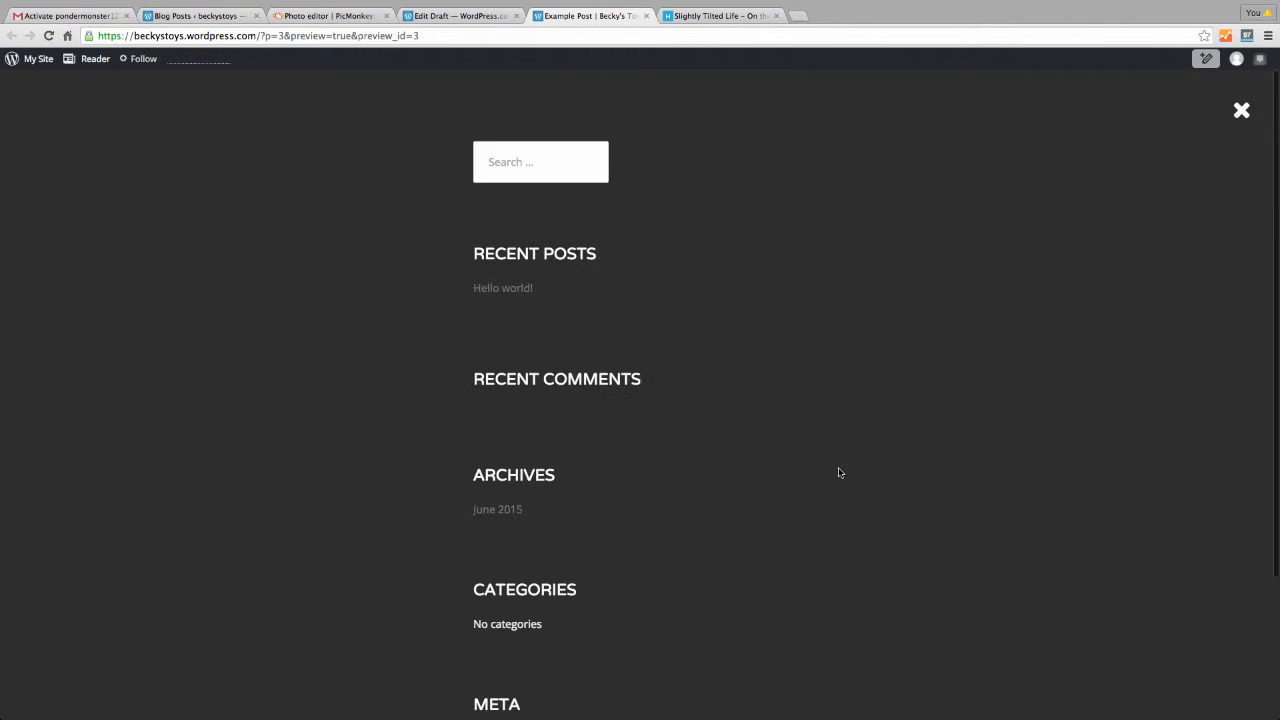
pyautogui.click(1241, 110)
pyautogui.click(45, 107)
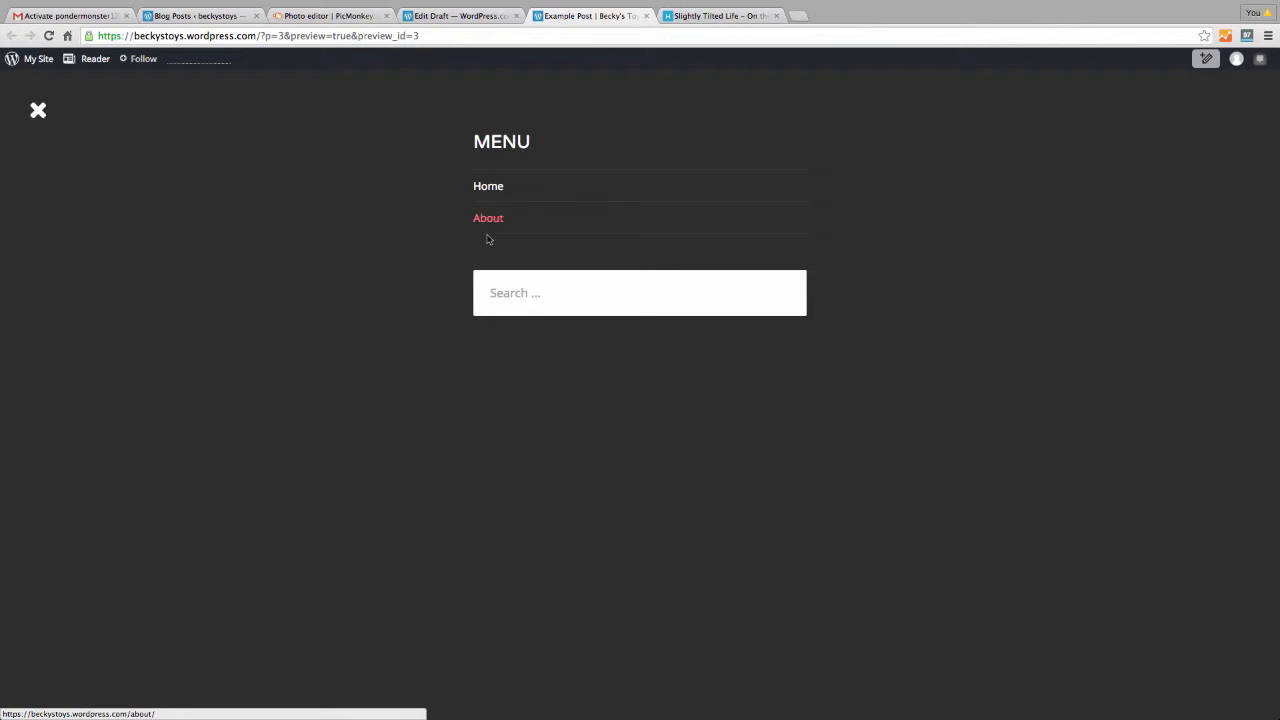
pyautogui.click(40, 111)
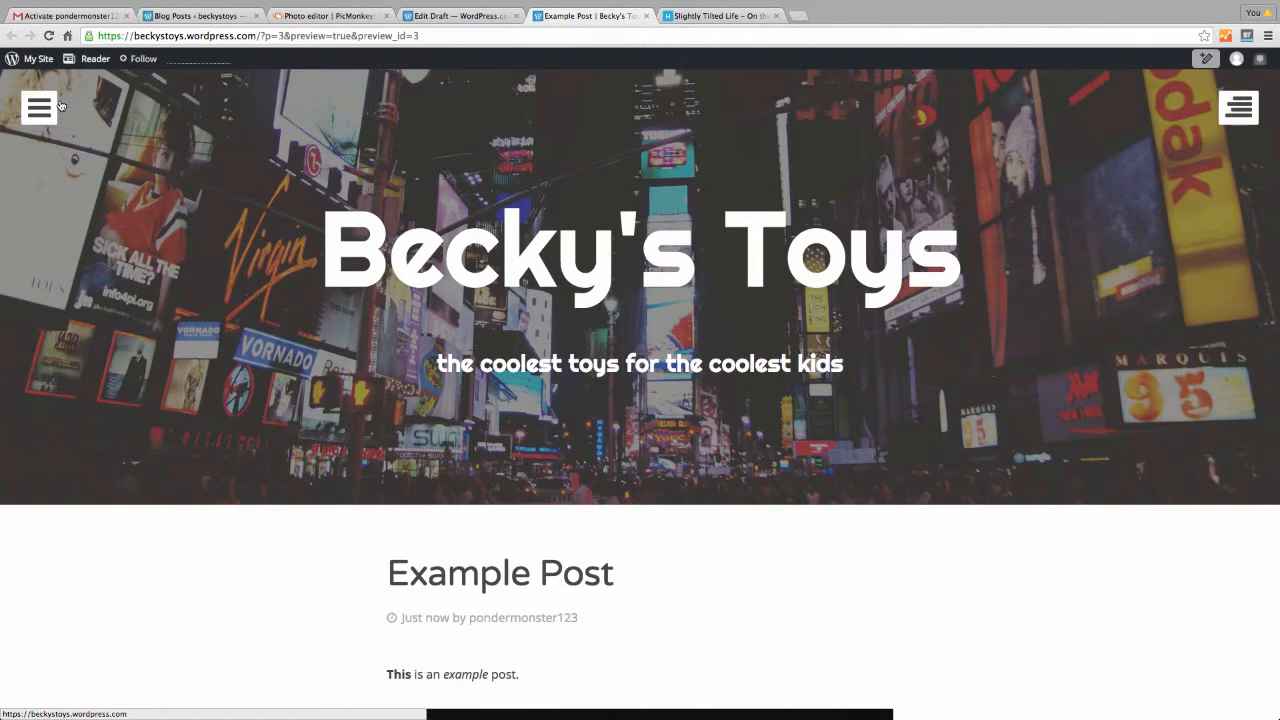
# Publish Example Post immediately, then expand its Change Status and Tags & Categories panels
pyautogui.click(437, 16)
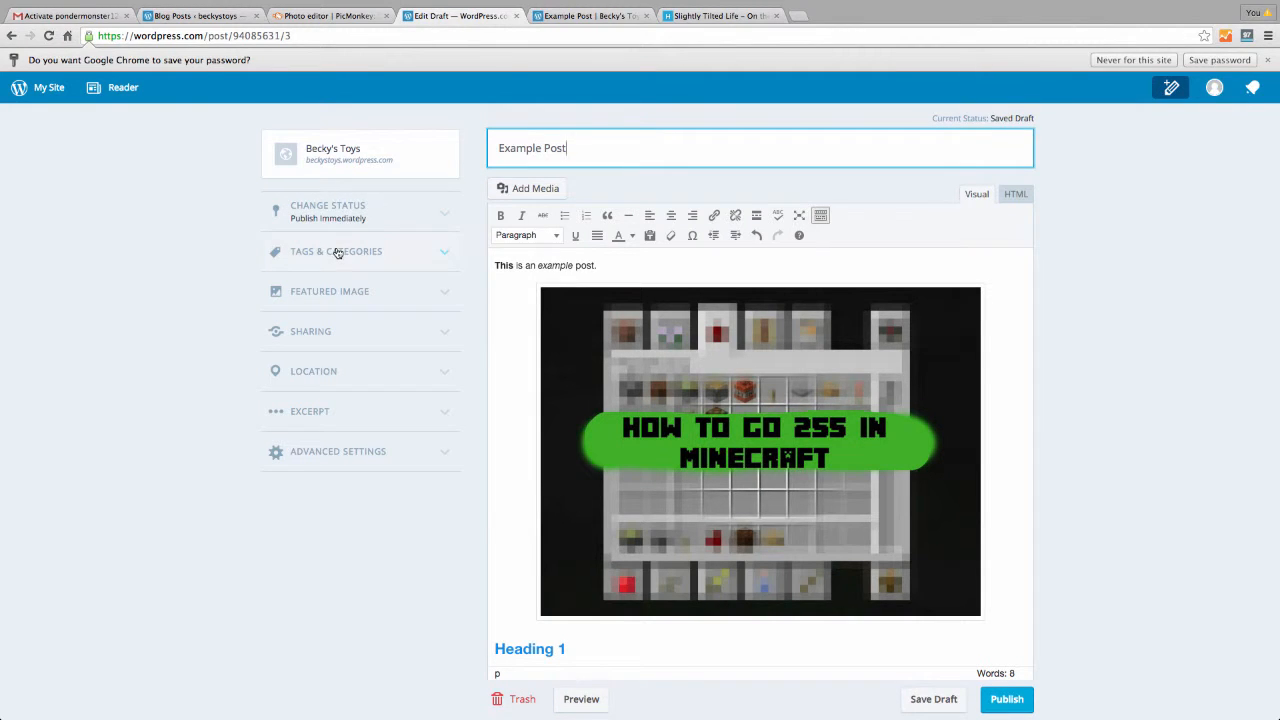
pyautogui.click(1020, 709)
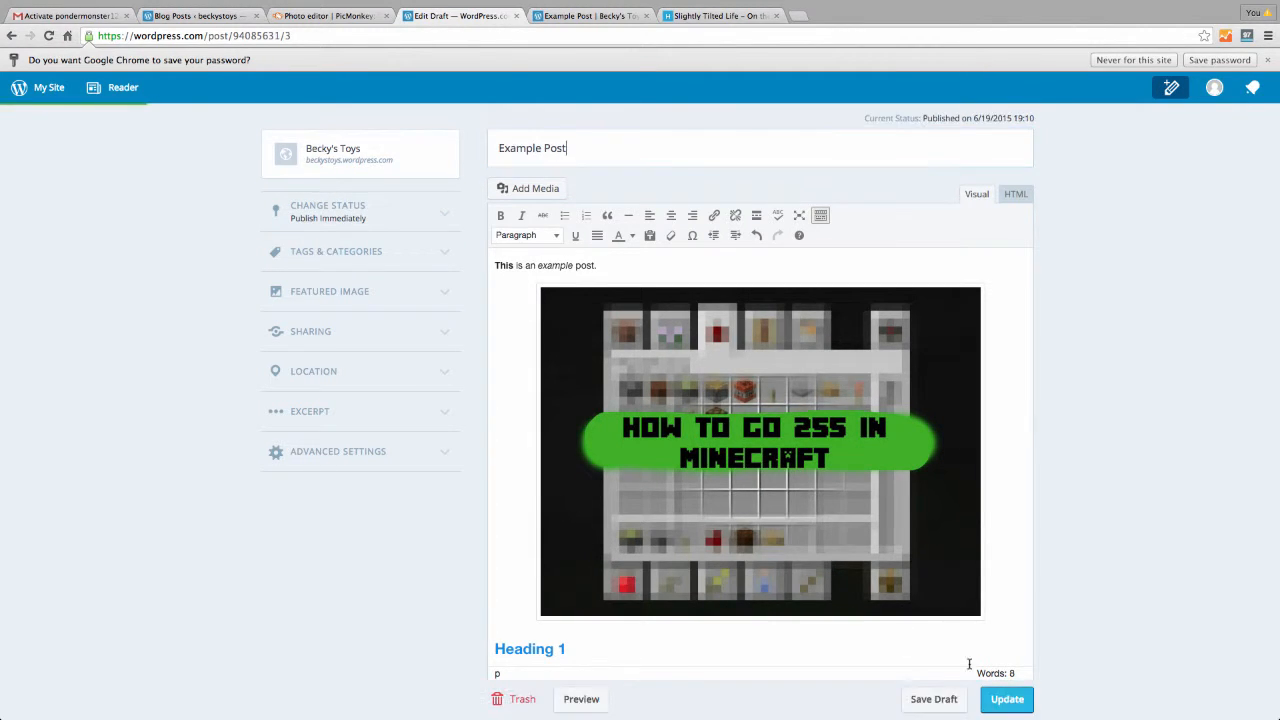
pyautogui.click(331, 207)
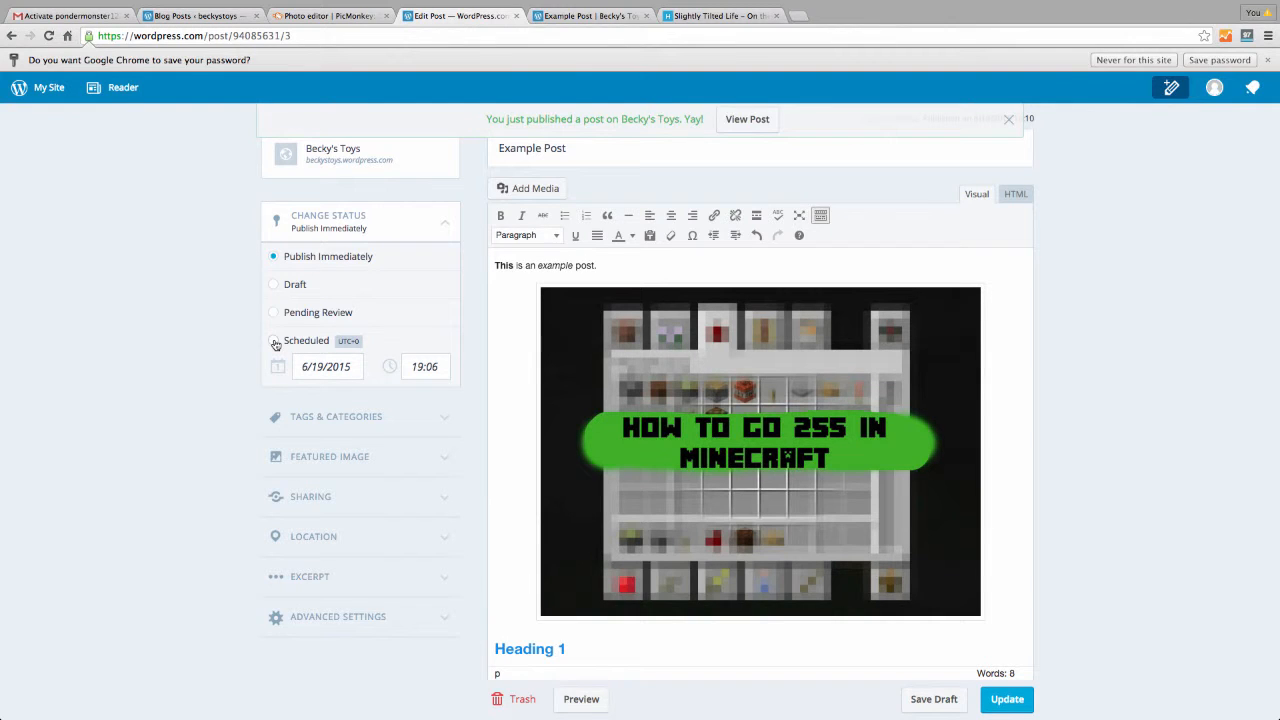
pyautogui.click(417, 431)
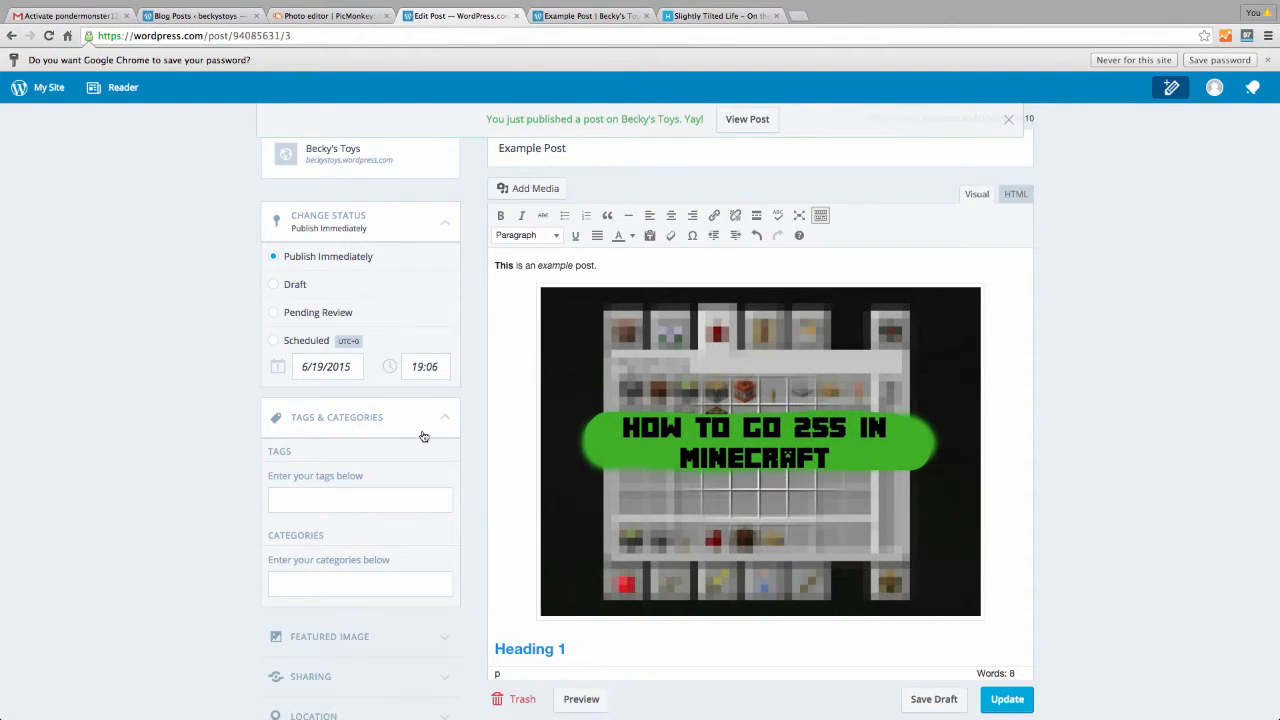
pyautogui.scroll(-3, 423, 436)
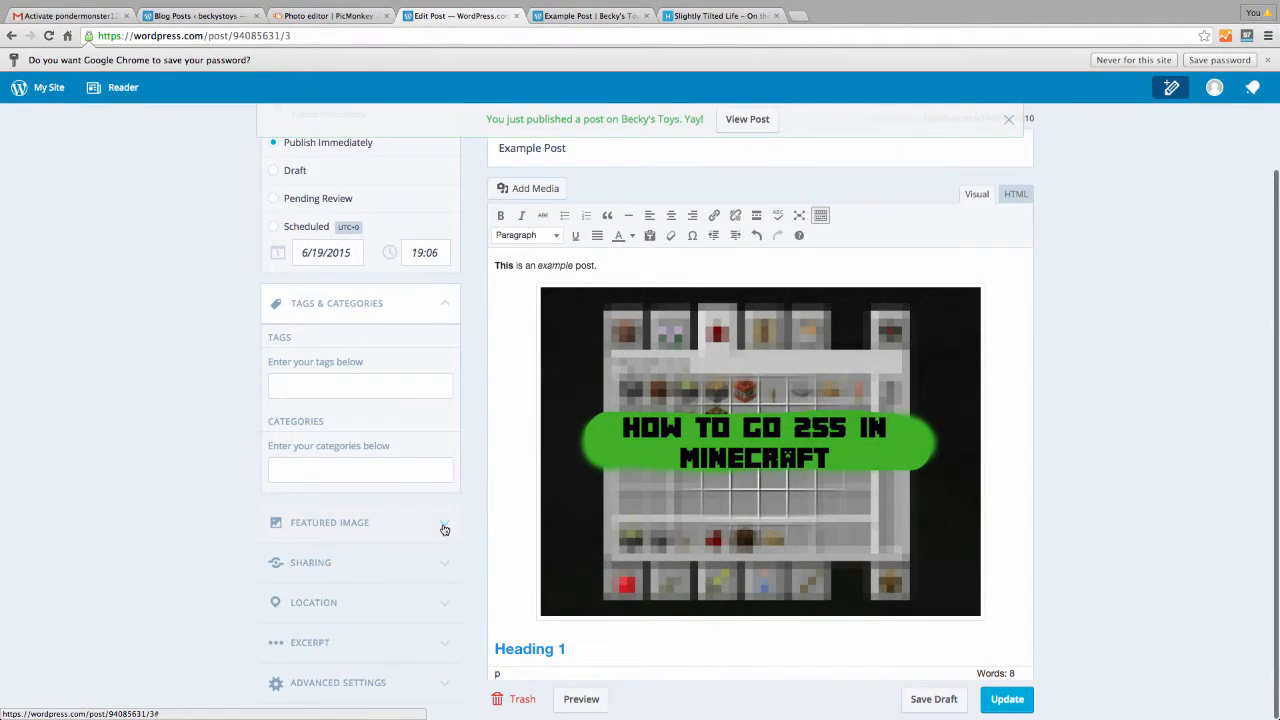
# Upload abe lincoln2.jpg from the computer and set it as Example Post's featured image
pyautogui.click(445, 529)
pyautogui.scroll(-3, 443, 523)
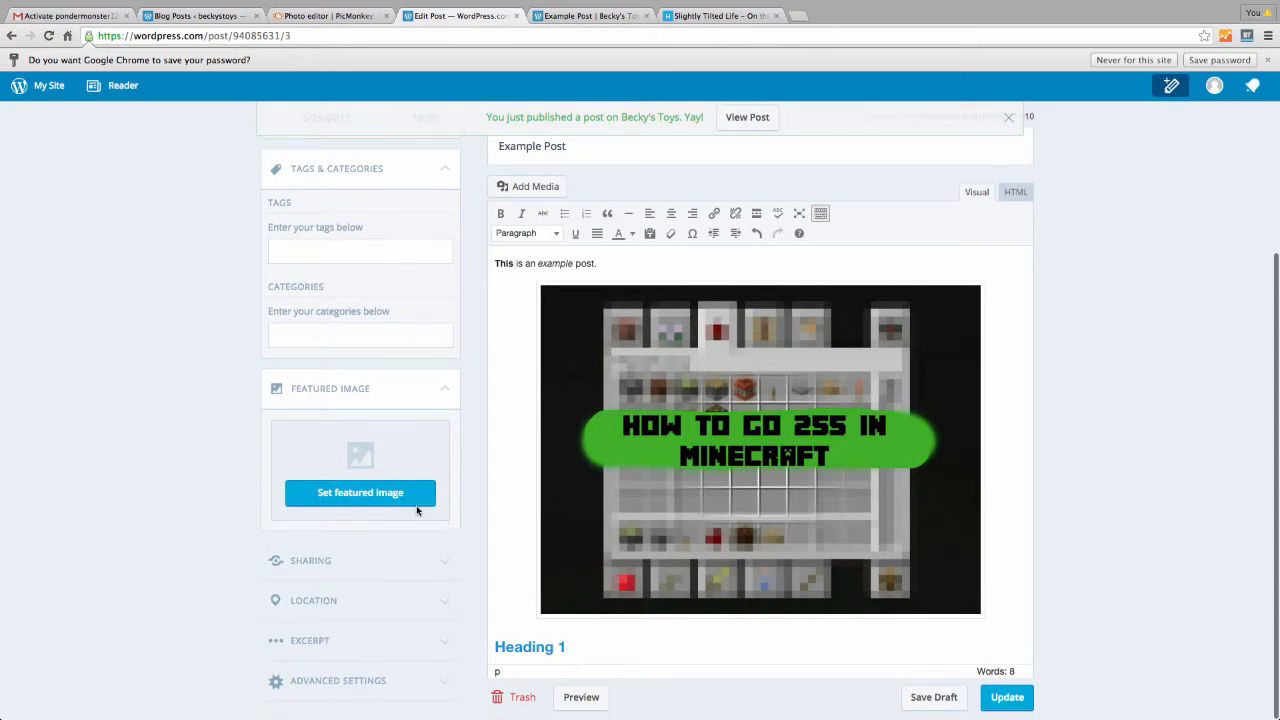
pyautogui.click(405, 503)
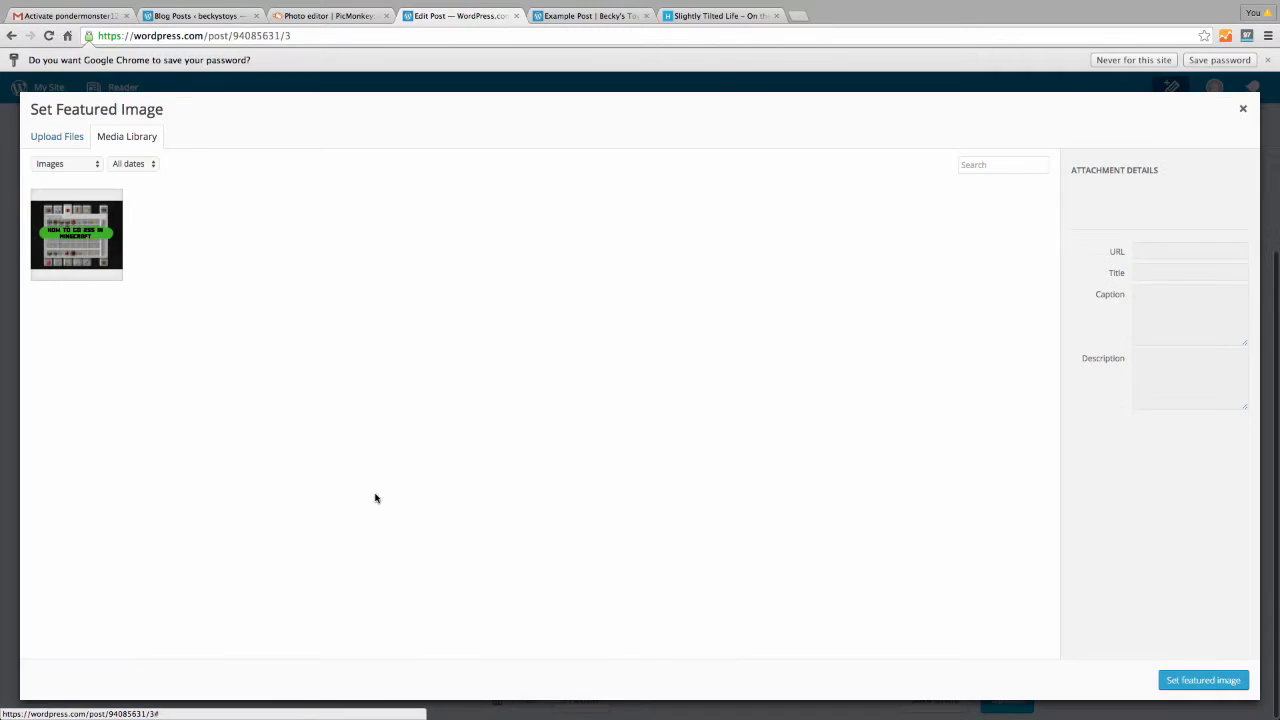
pyautogui.click(53, 139)
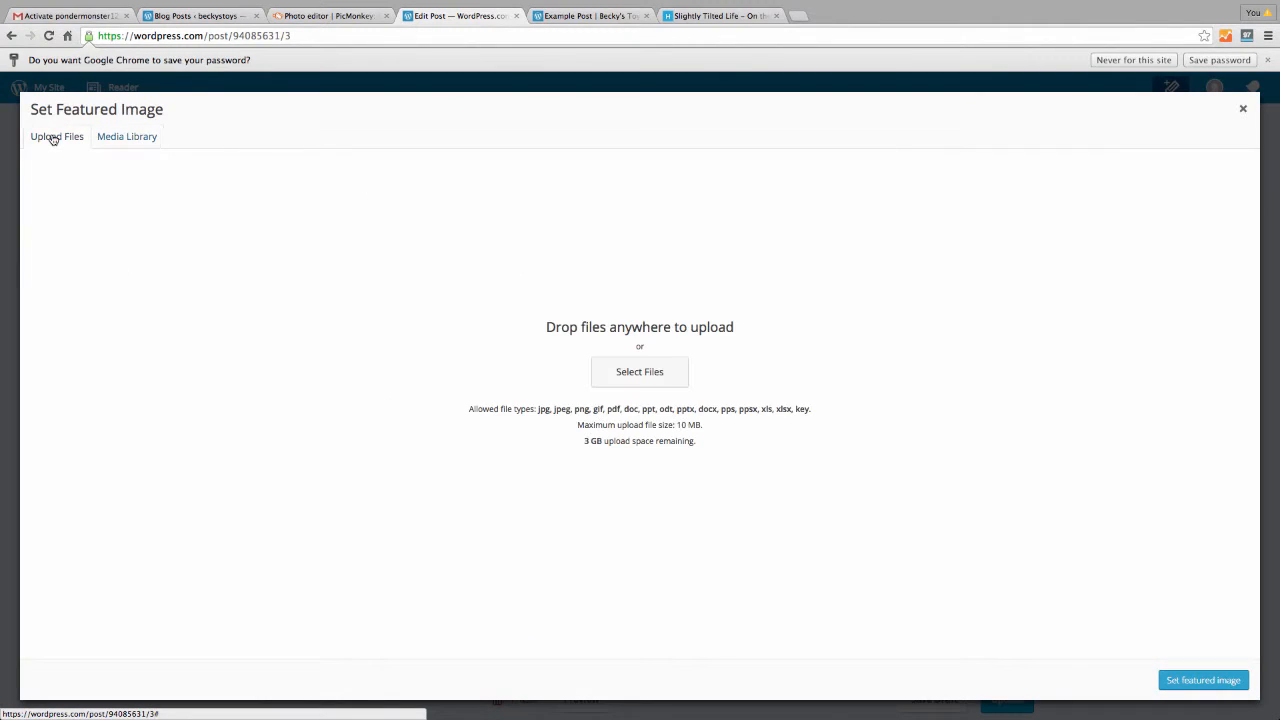
pyautogui.click(640, 372)
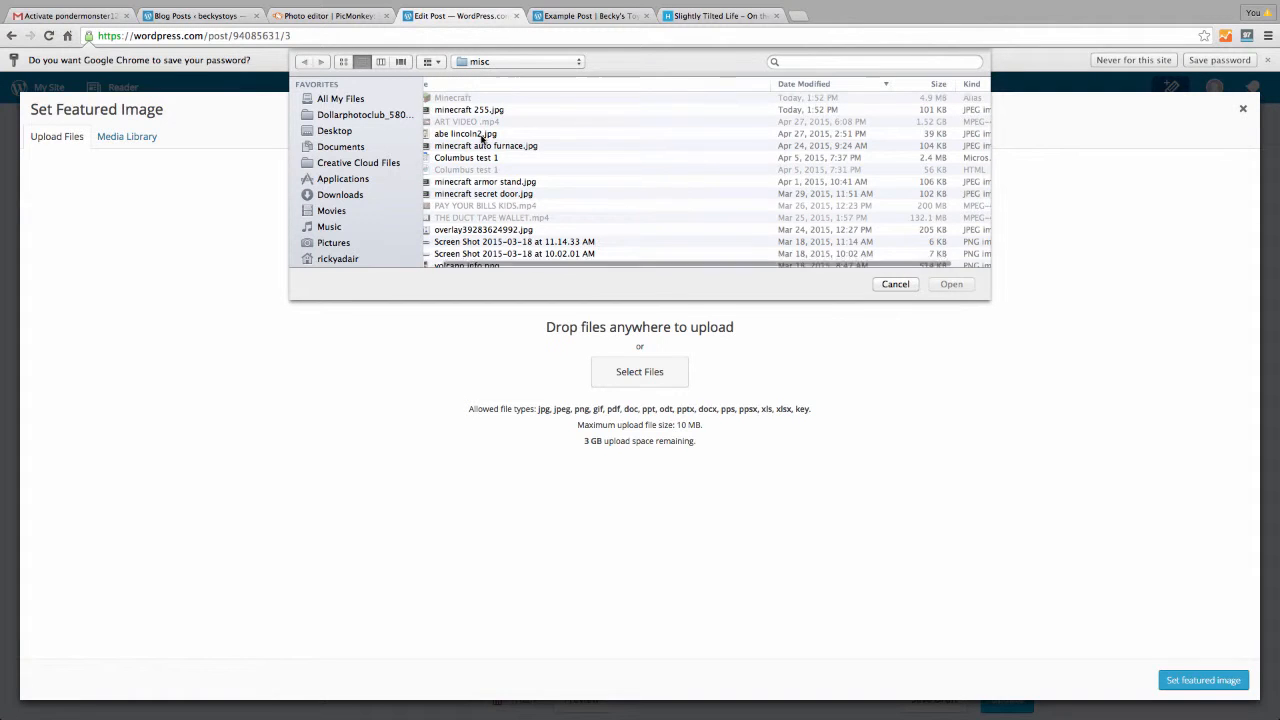
pyautogui.scroll(-1, 482, 138)
pyautogui.click(475, 127)
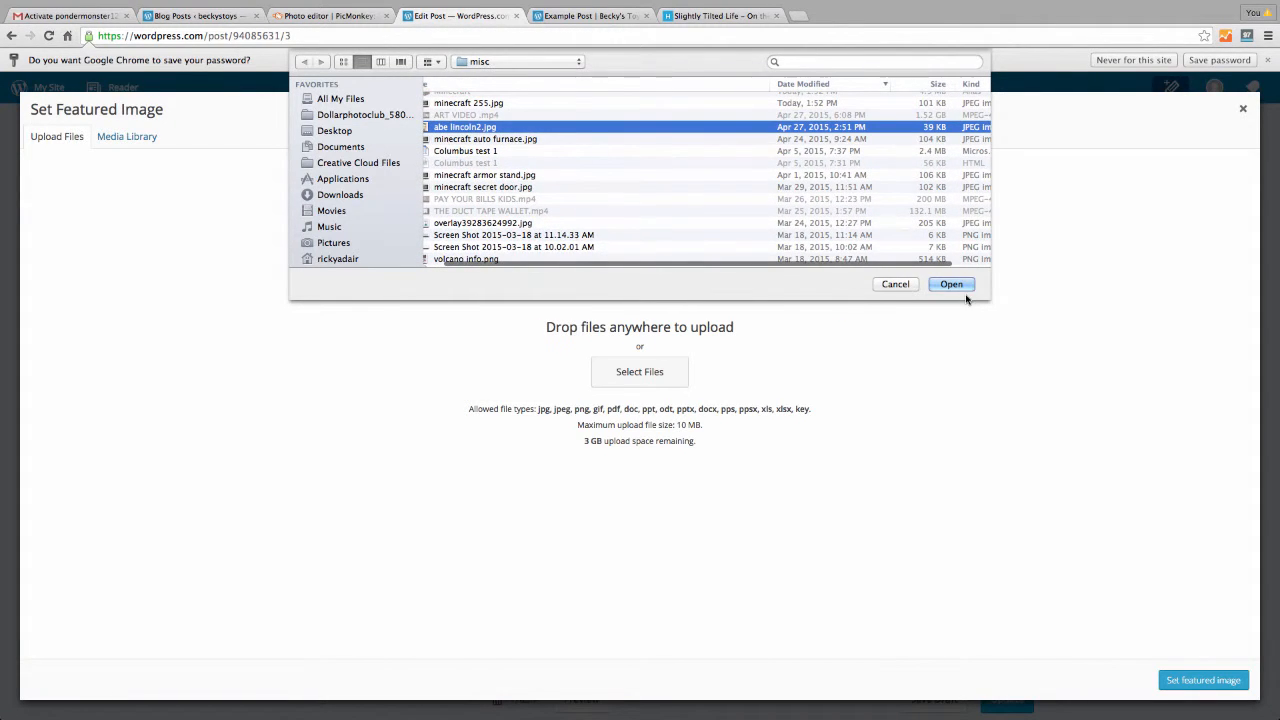
pyautogui.click(963, 290)
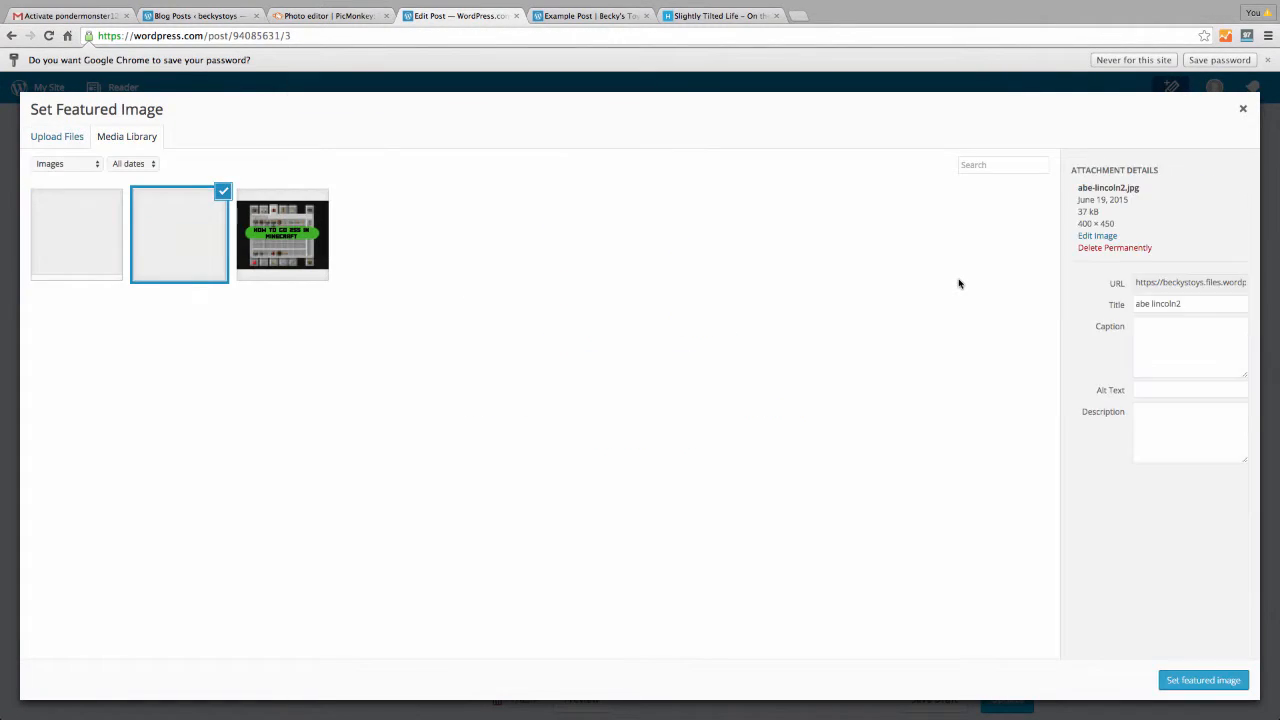
pyautogui.click(1235, 682)
pyautogui.scroll(-1, 787, 343)
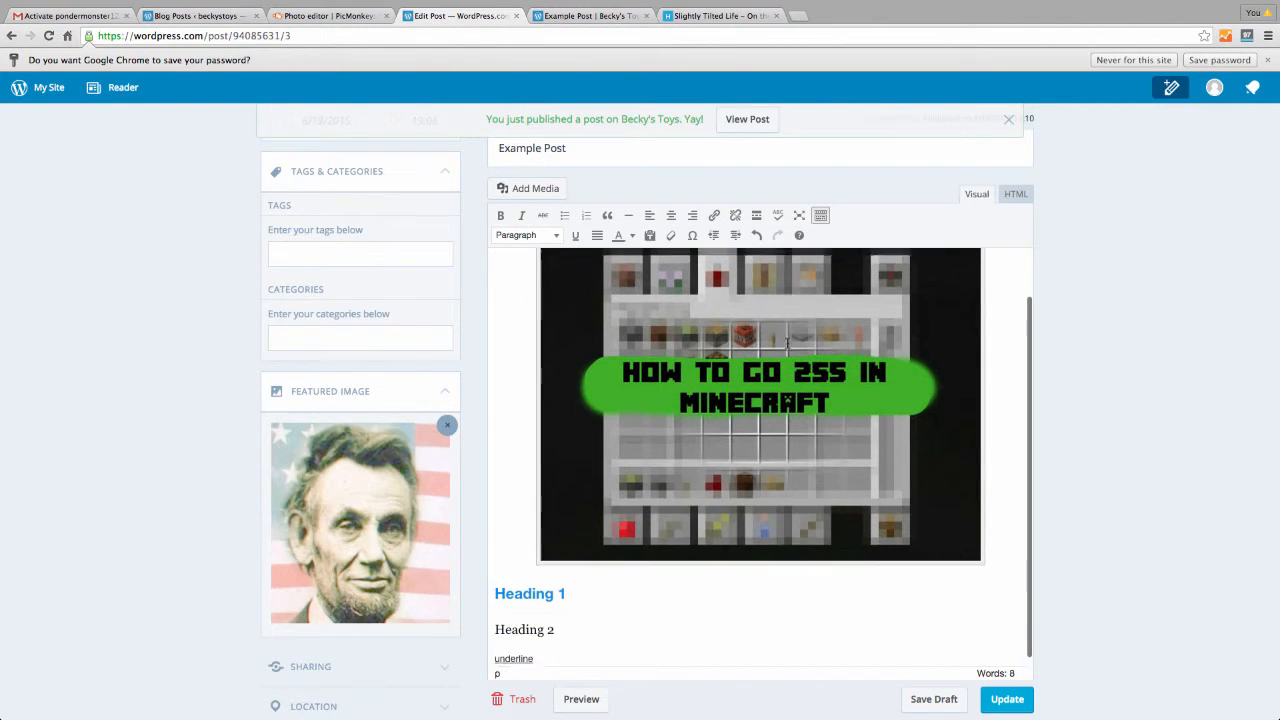
pyautogui.scroll(-2, 787, 343)
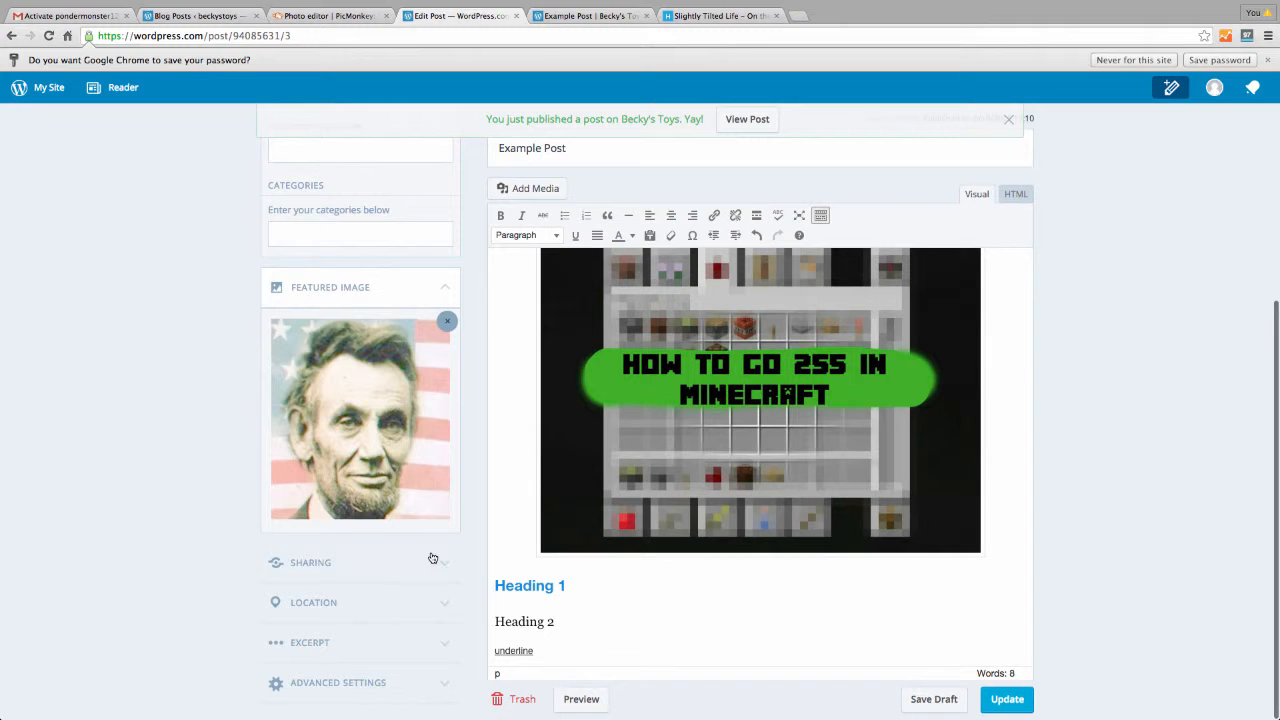
# Review the Publicize services under Sharing's Connect New Service, then return to the Example Post editor
pyautogui.click(430, 562)
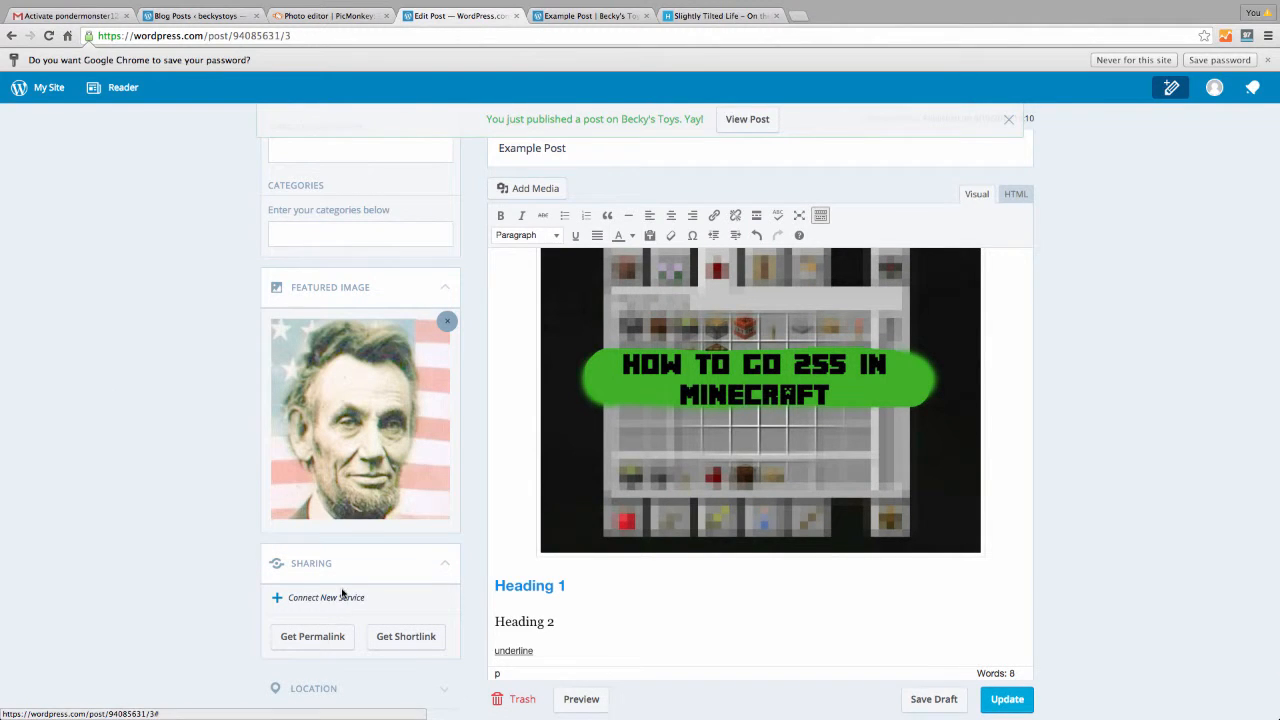
pyautogui.scroll(-2, 341, 593)
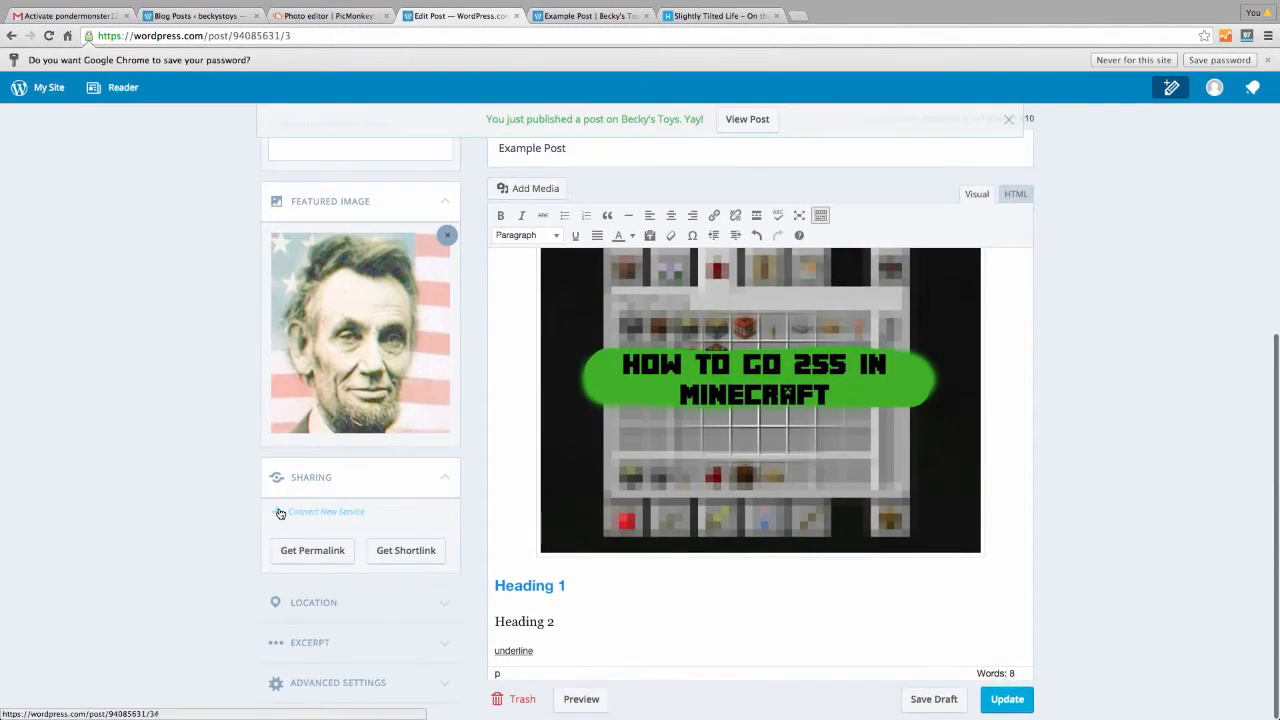
pyautogui.click(281, 513)
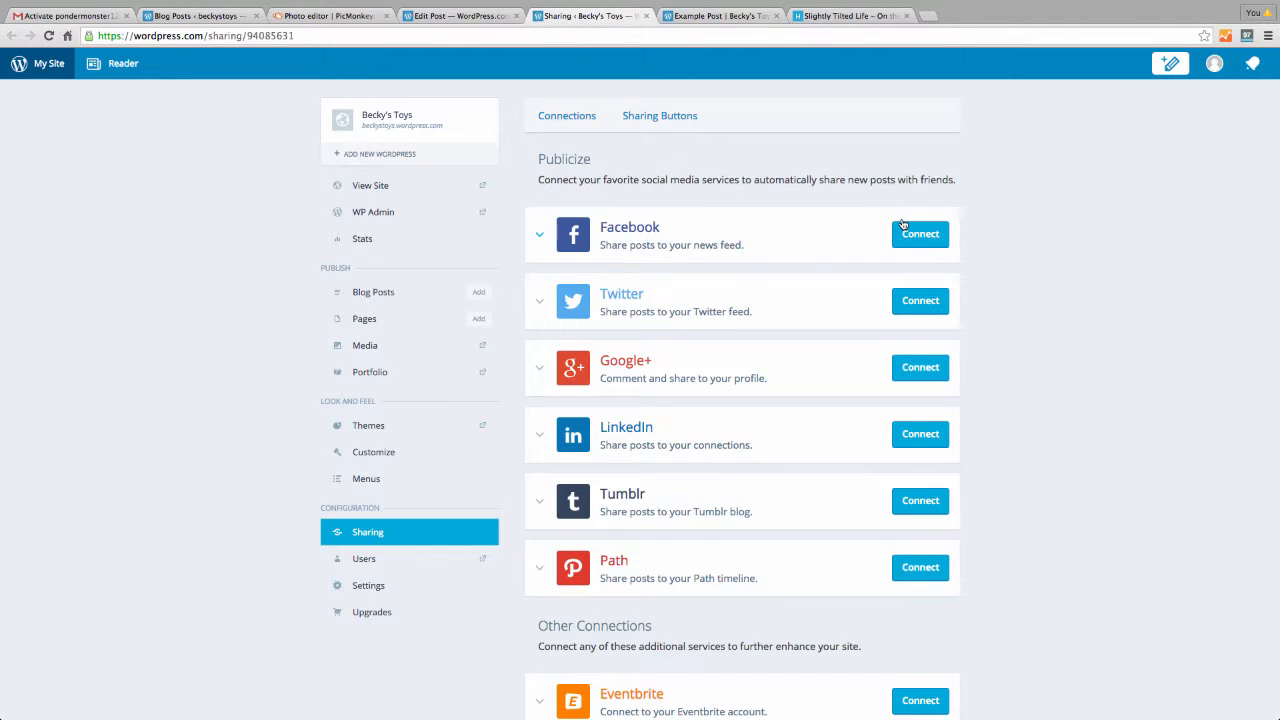
pyautogui.scroll(-1, 707, 454)
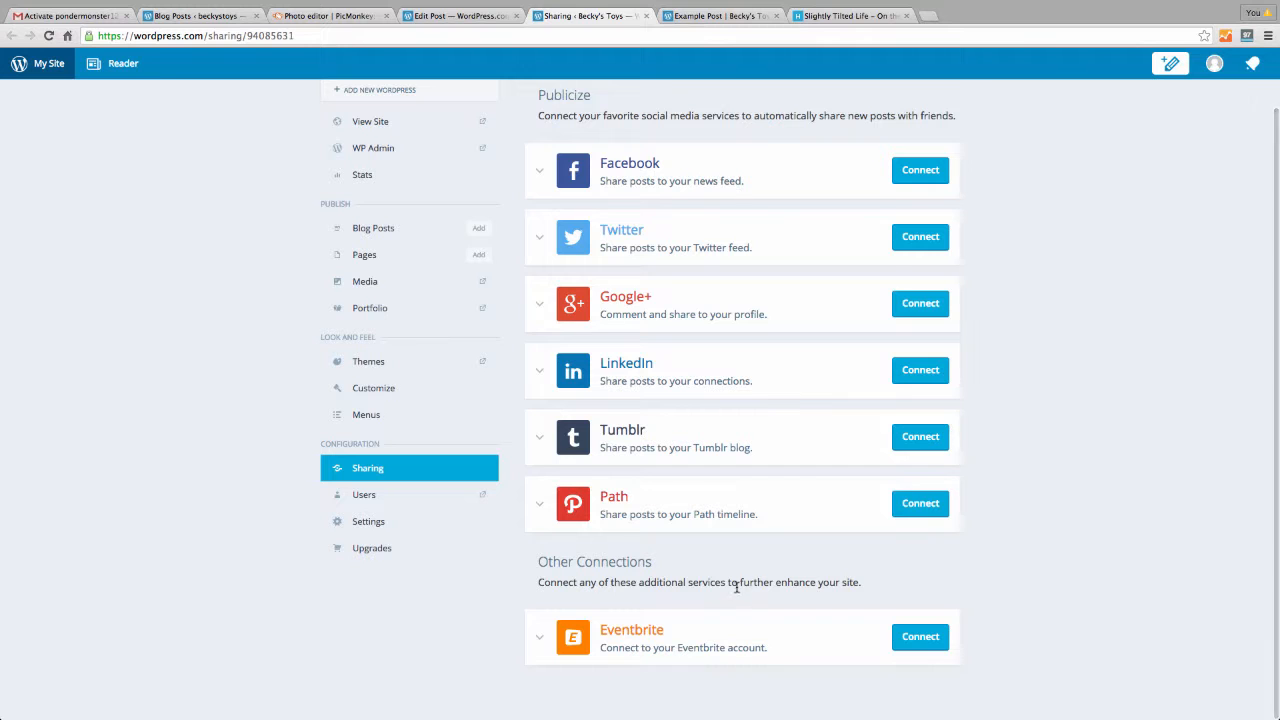
pyautogui.click(452, 16)
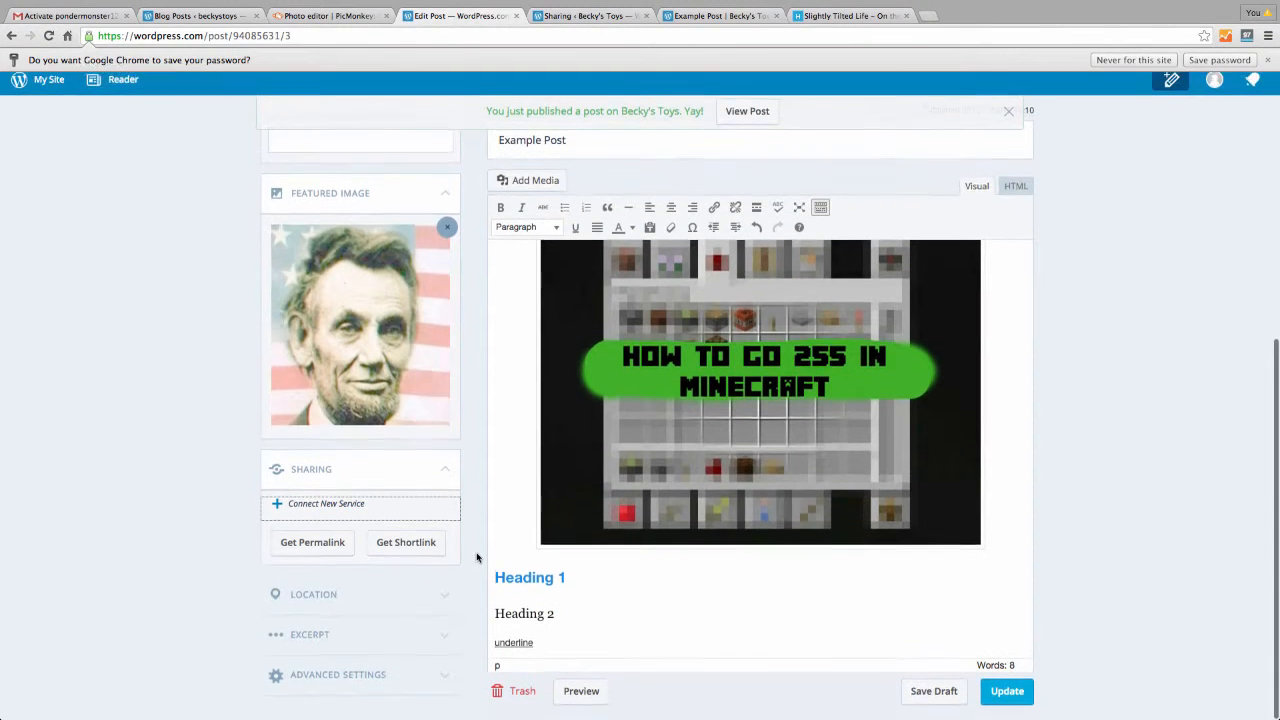
pyautogui.click(442, 646)
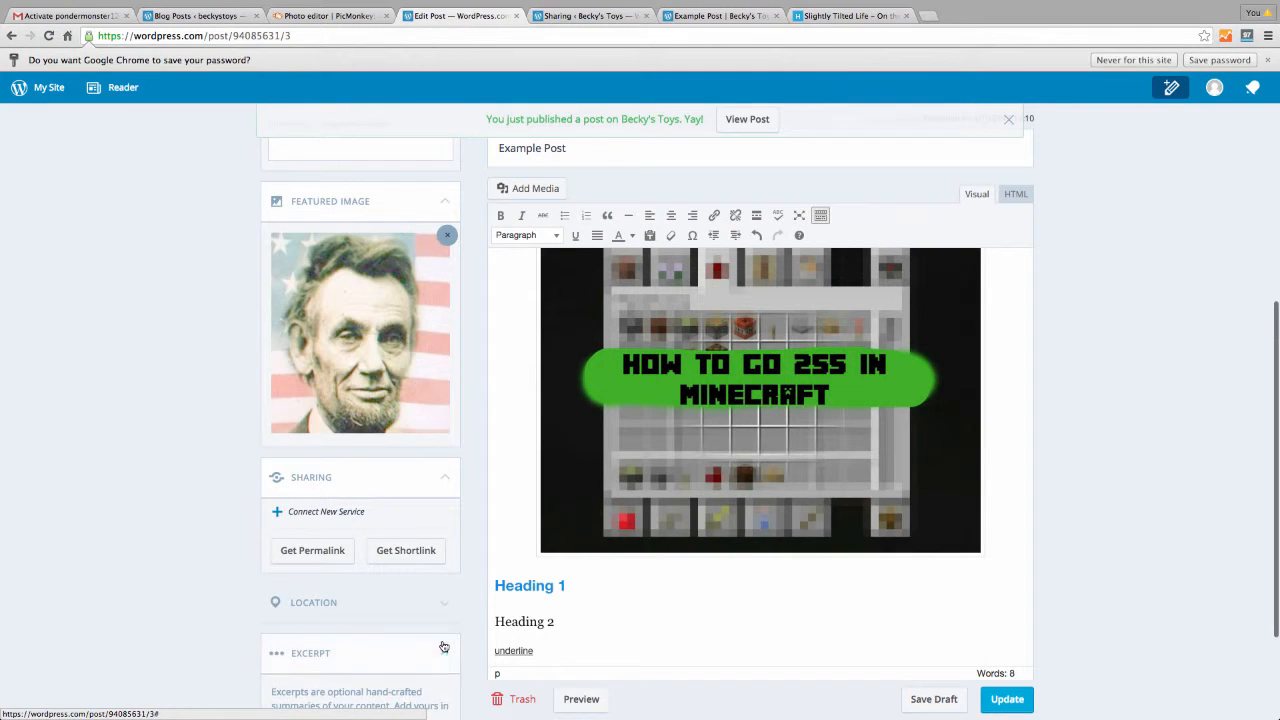
pyautogui.scroll(-3, 420, 595)
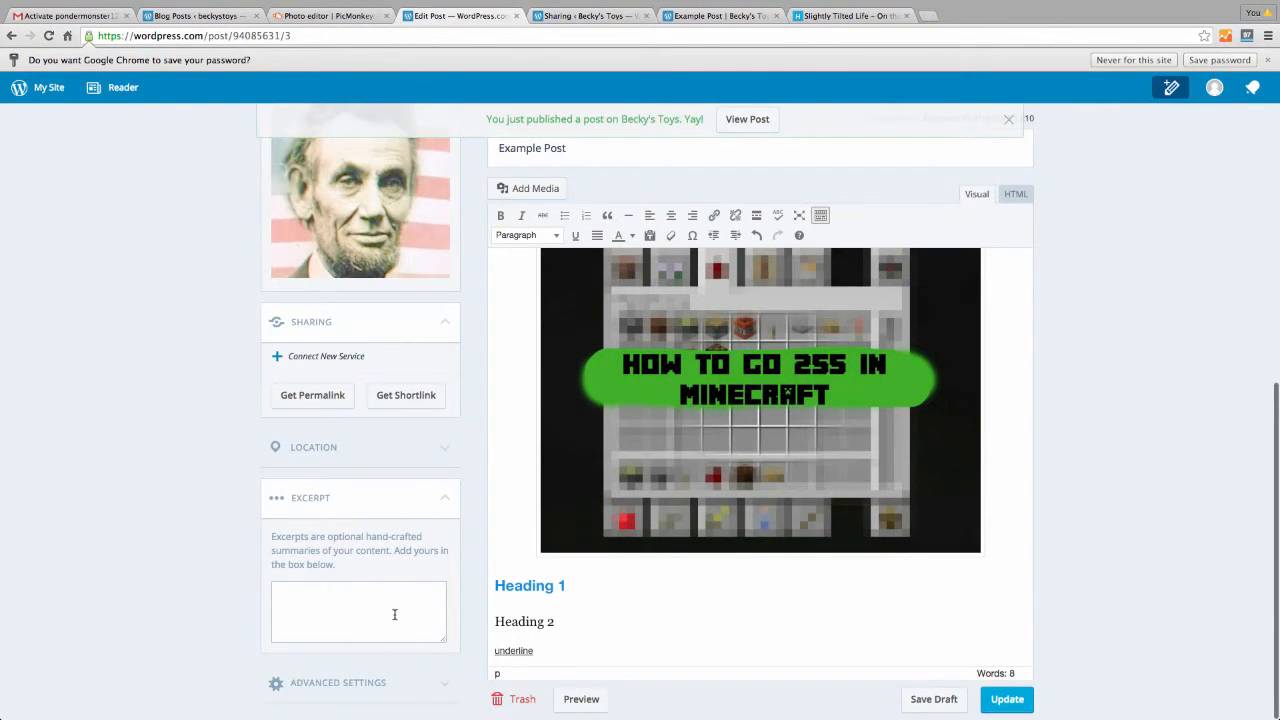
pyautogui.click(448, 500)
pyautogui.click(445, 686)
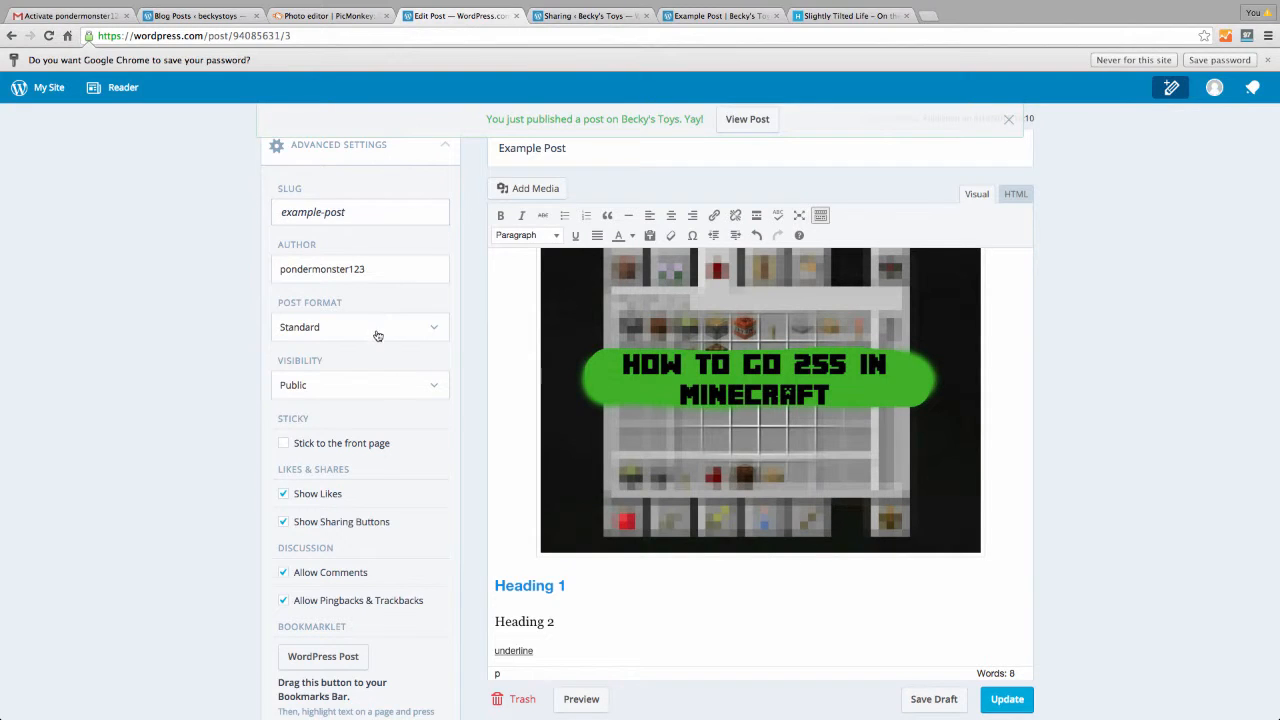
pyautogui.click(434, 387)
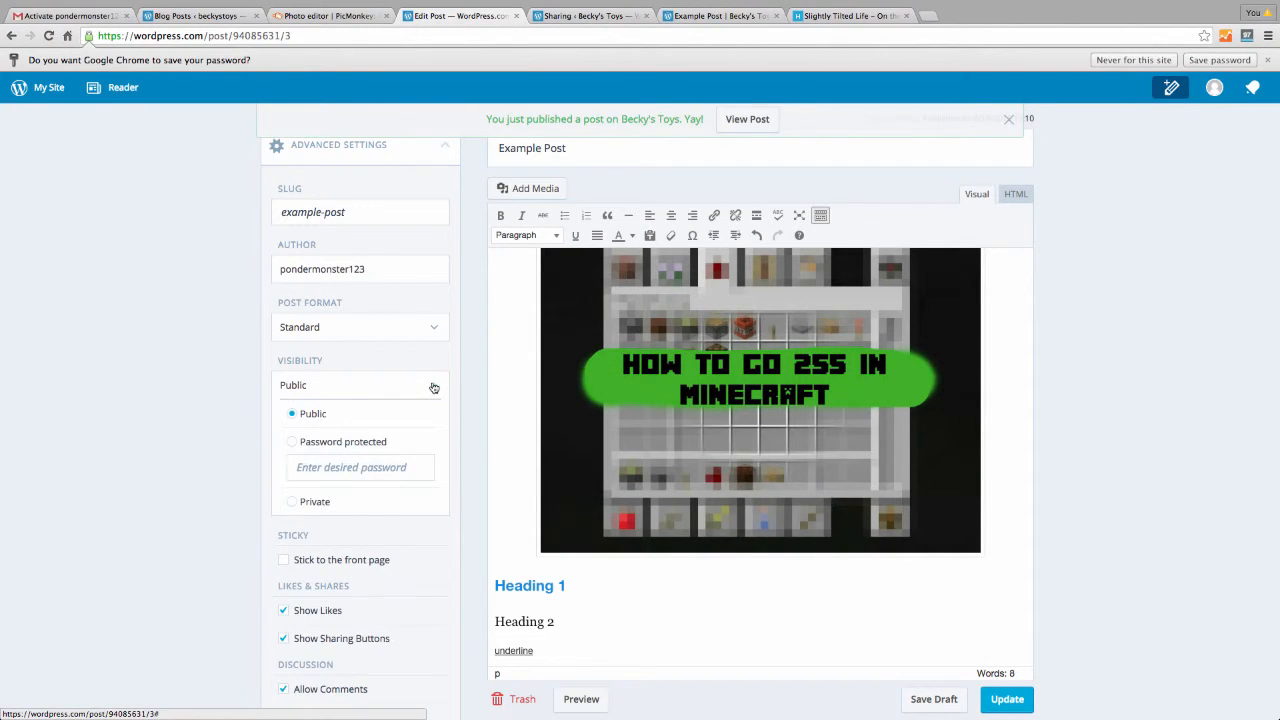
pyautogui.click(436, 327)
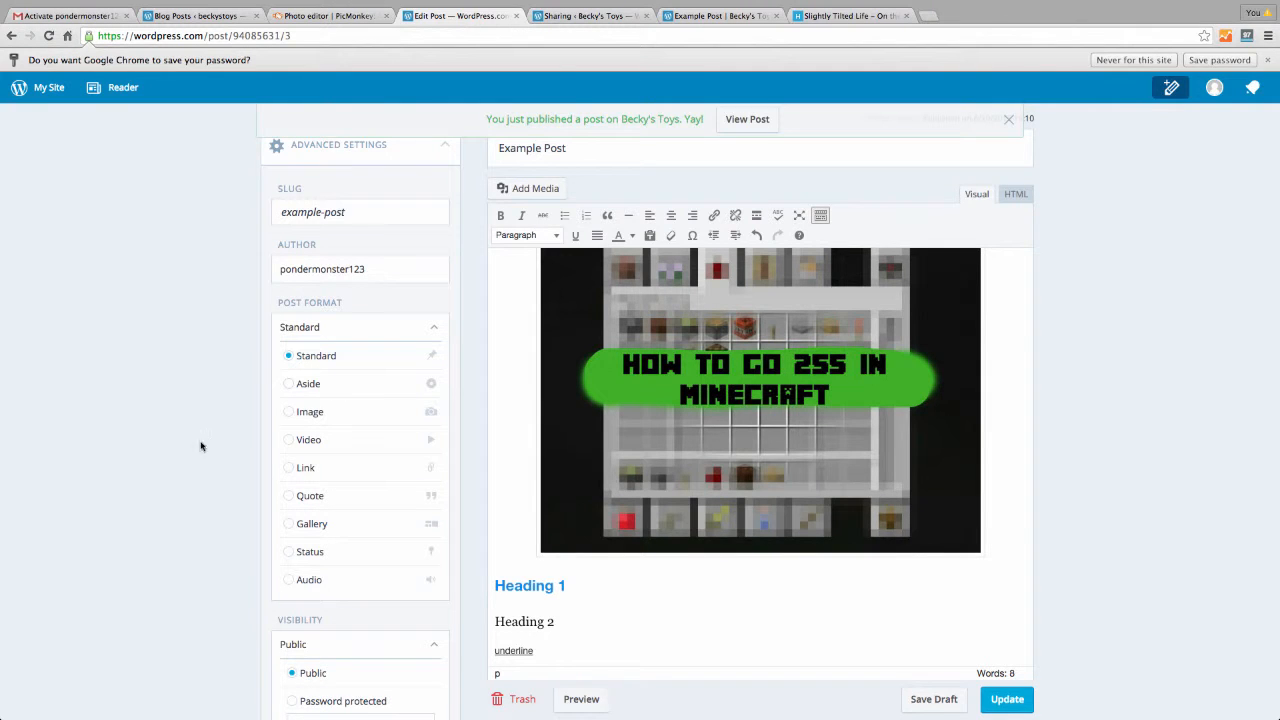
pyautogui.scroll(-1, 194, 417)
pyautogui.scroll(-10, 195, 417)
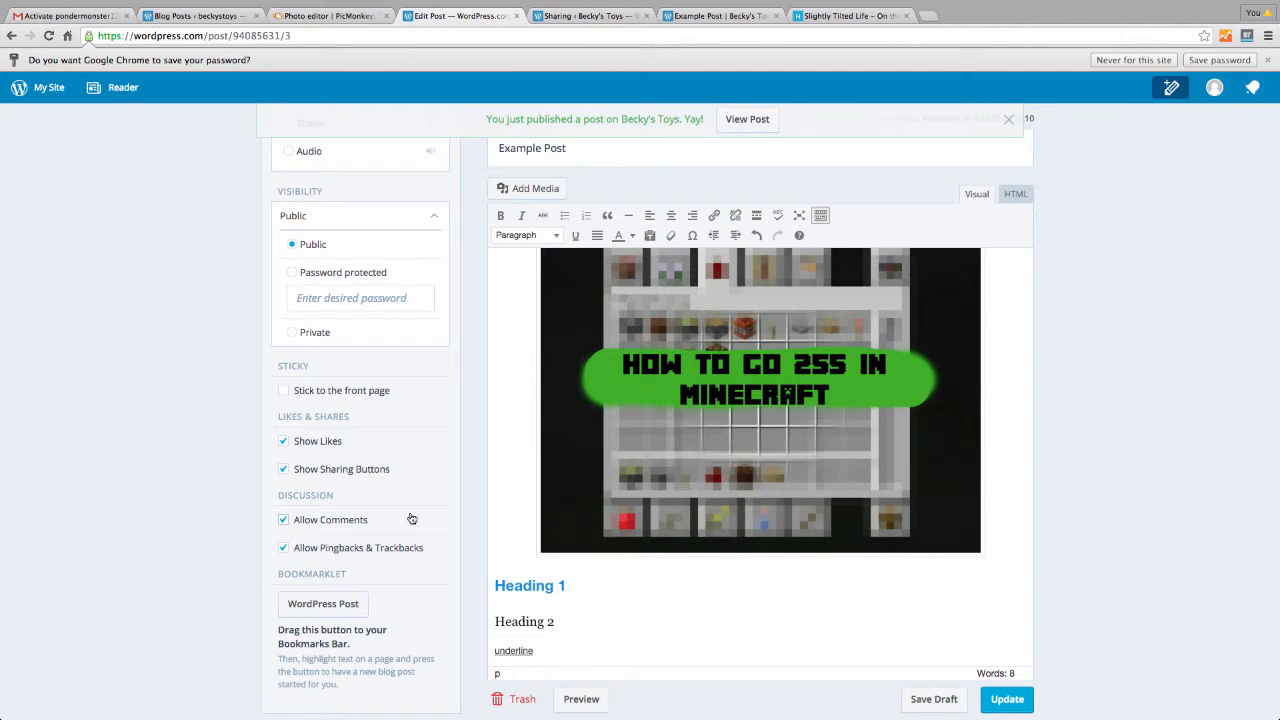
pyautogui.scroll(15, 411, 518)
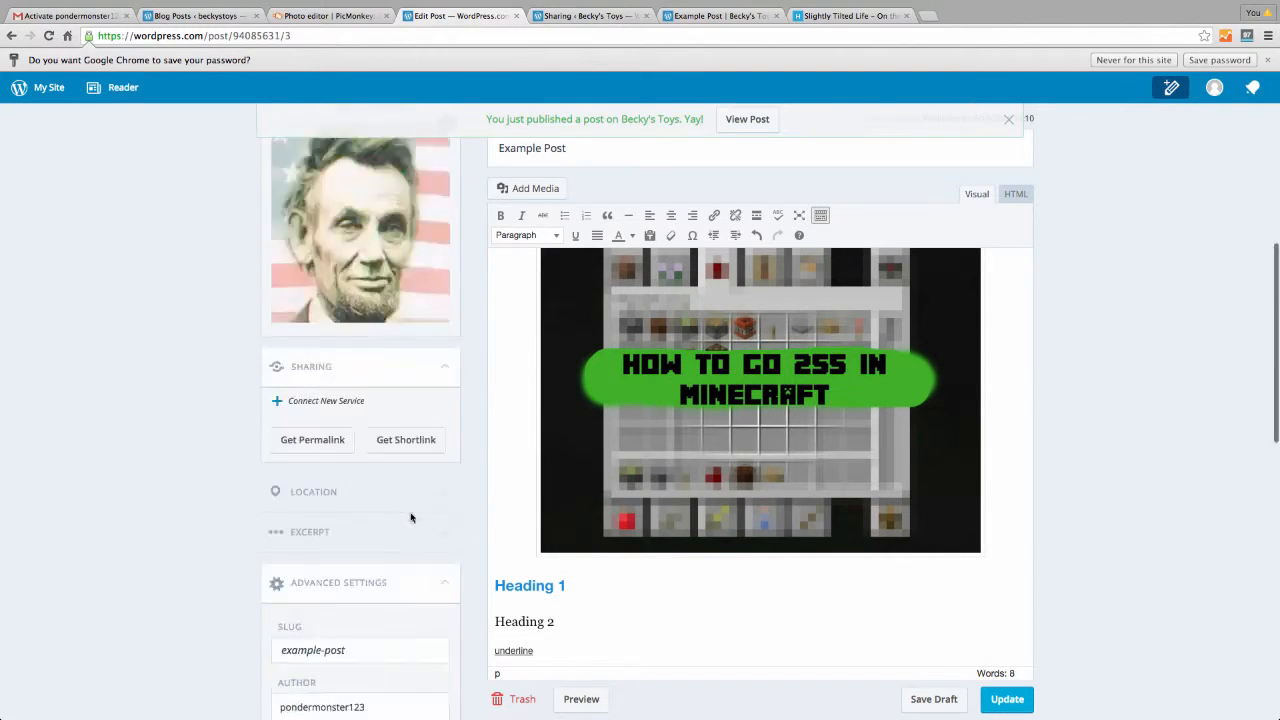
pyautogui.scroll(-2, 410, 512)
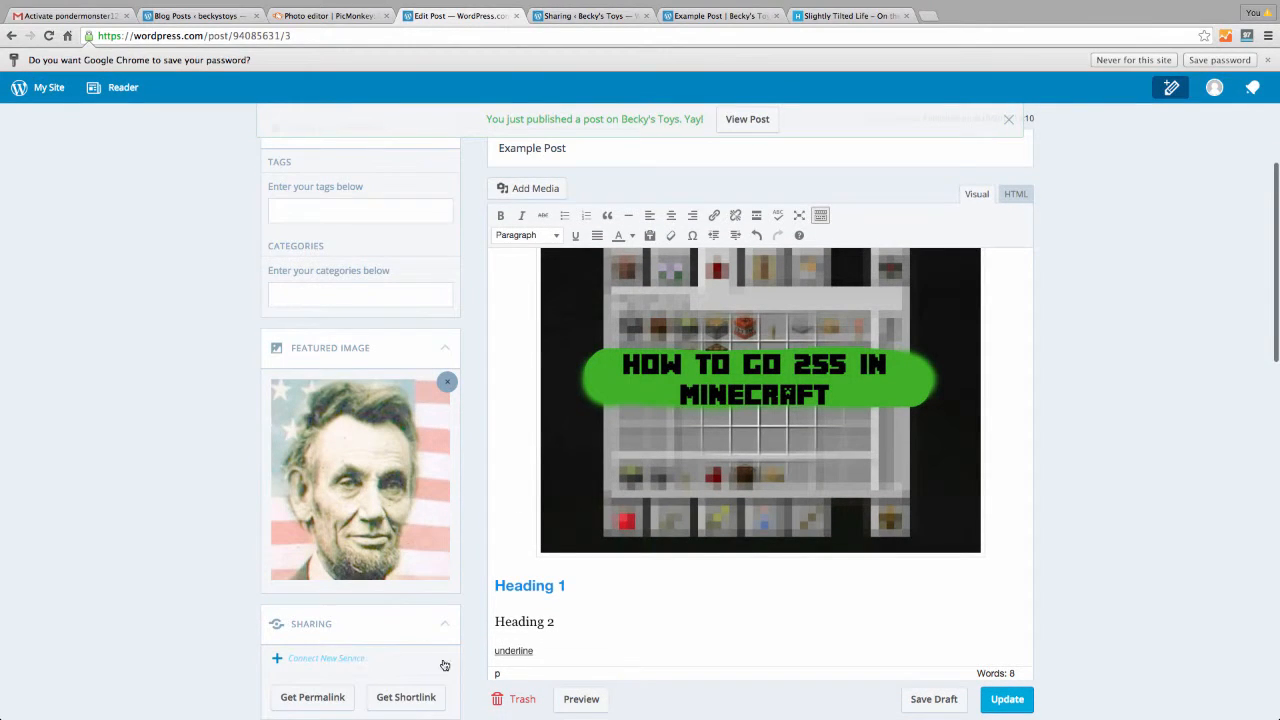
pyautogui.click(445, 624)
# Update the published Example Post and open its preview
pyautogui.click(1007, 699)
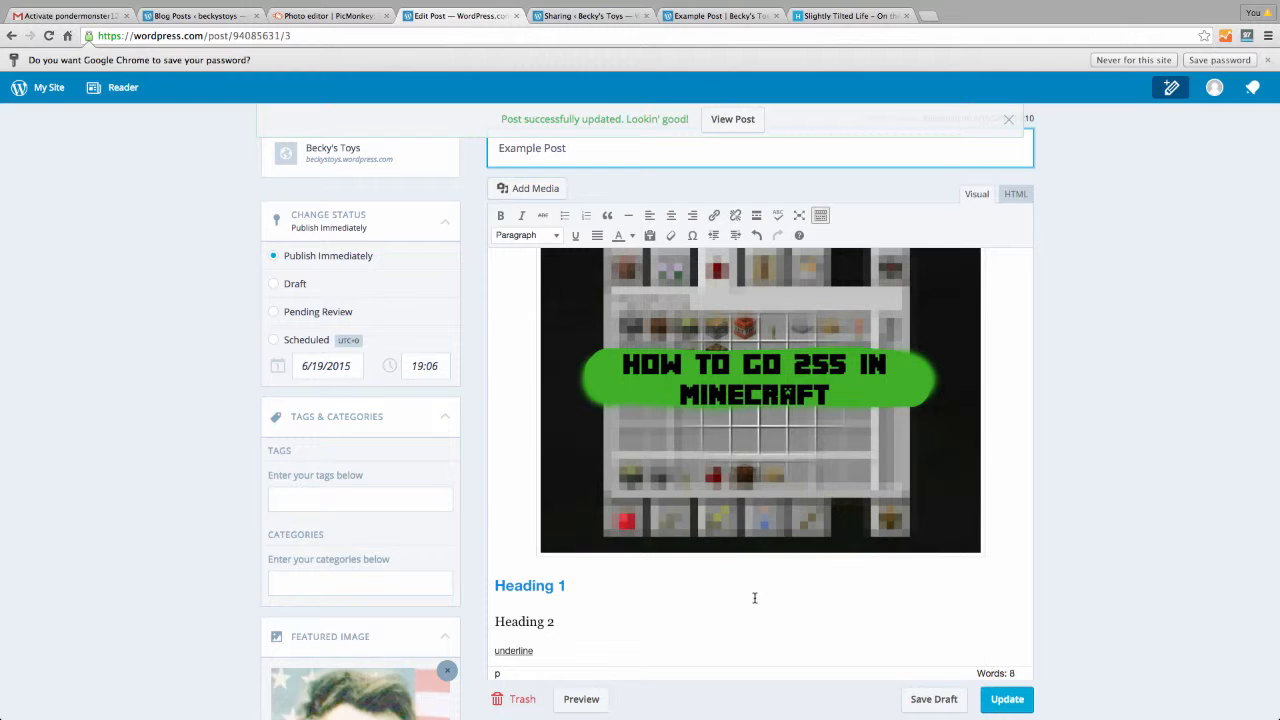
pyautogui.scroll(-1, 660, 660)
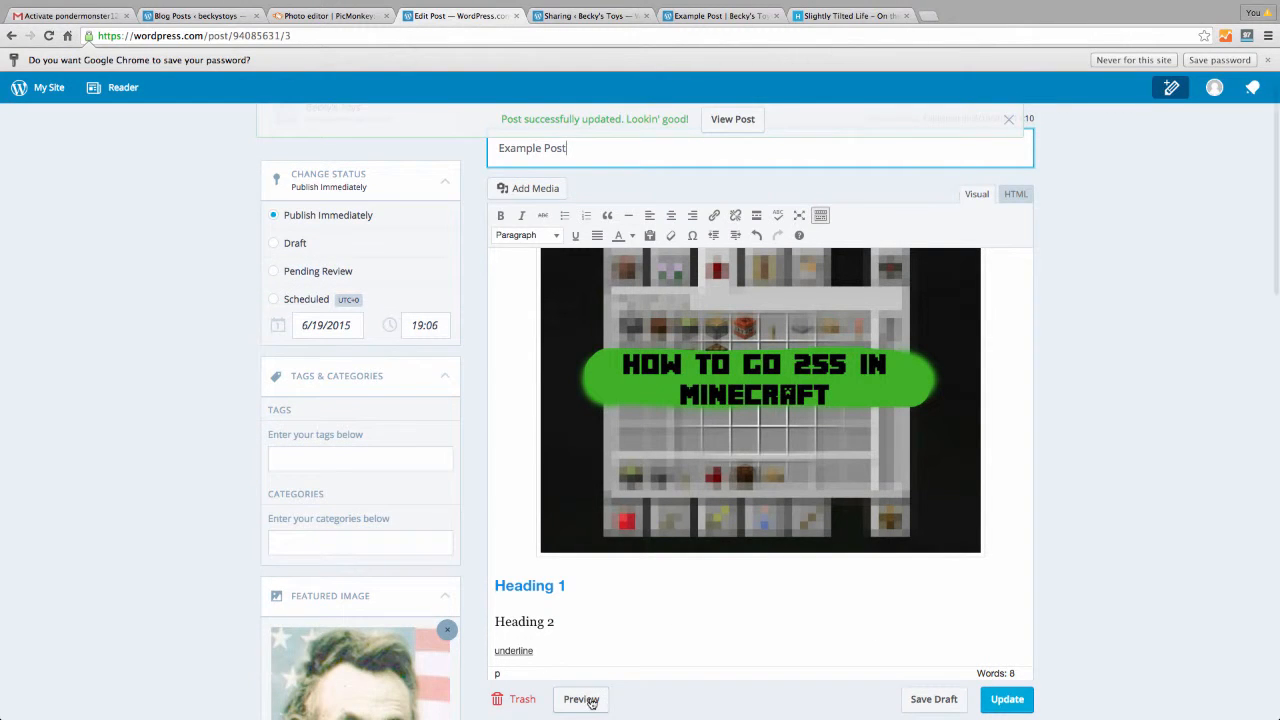
pyautogui.click(590, 701)
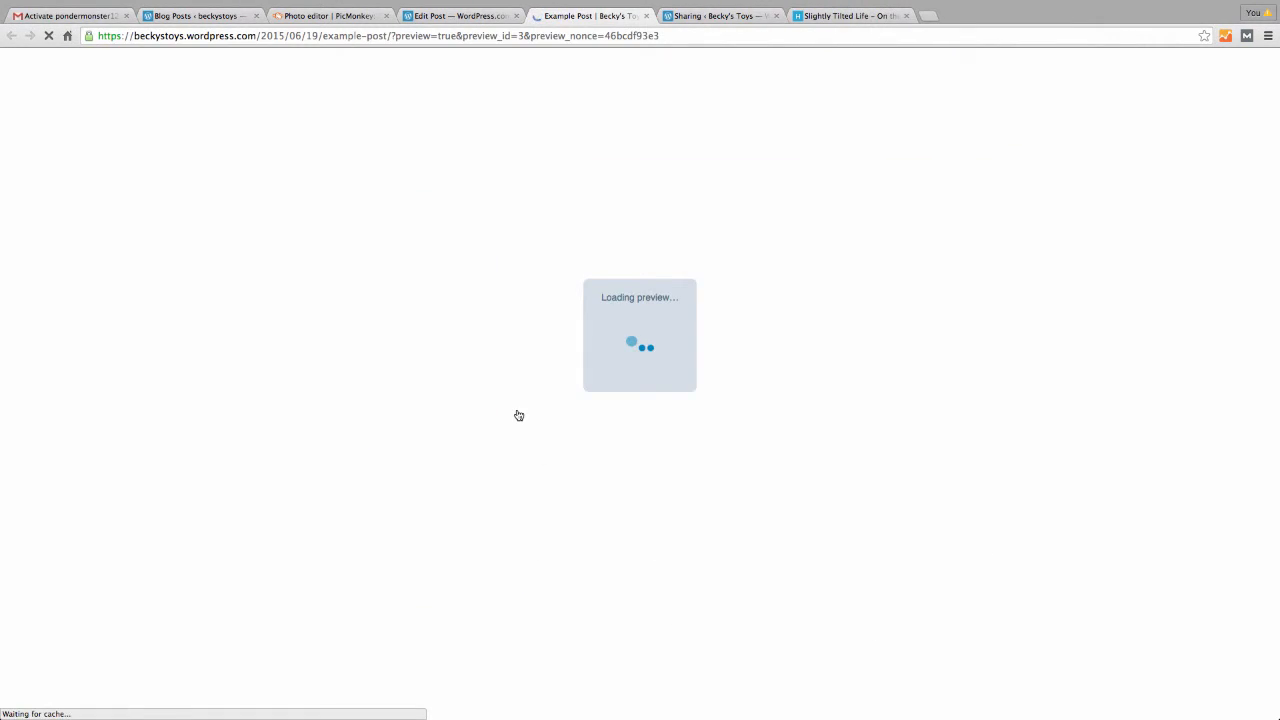
# Scroll through the preview showing the Lincoln featured image, then return to the editor
pyautogui.scroll(-5, 565, 472)
pyautogui.scroll(-4, 565, 472)
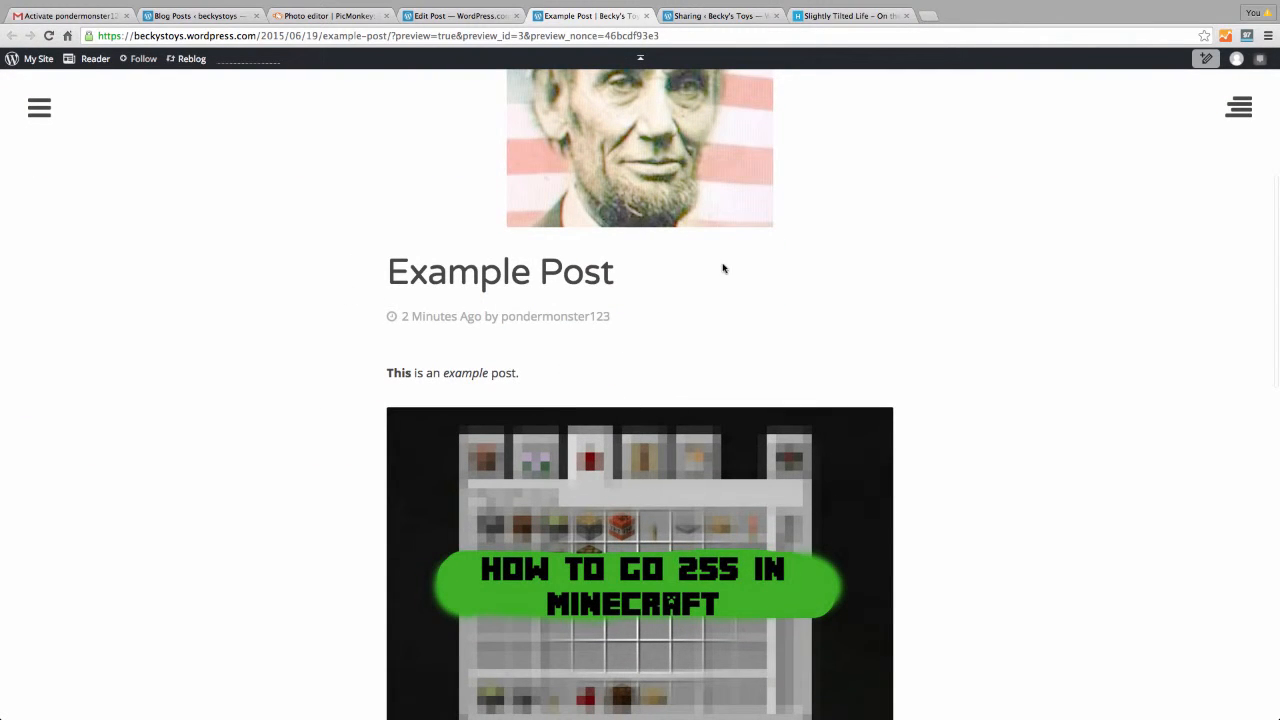
pyautogui.scroll(-1, 690, 340)
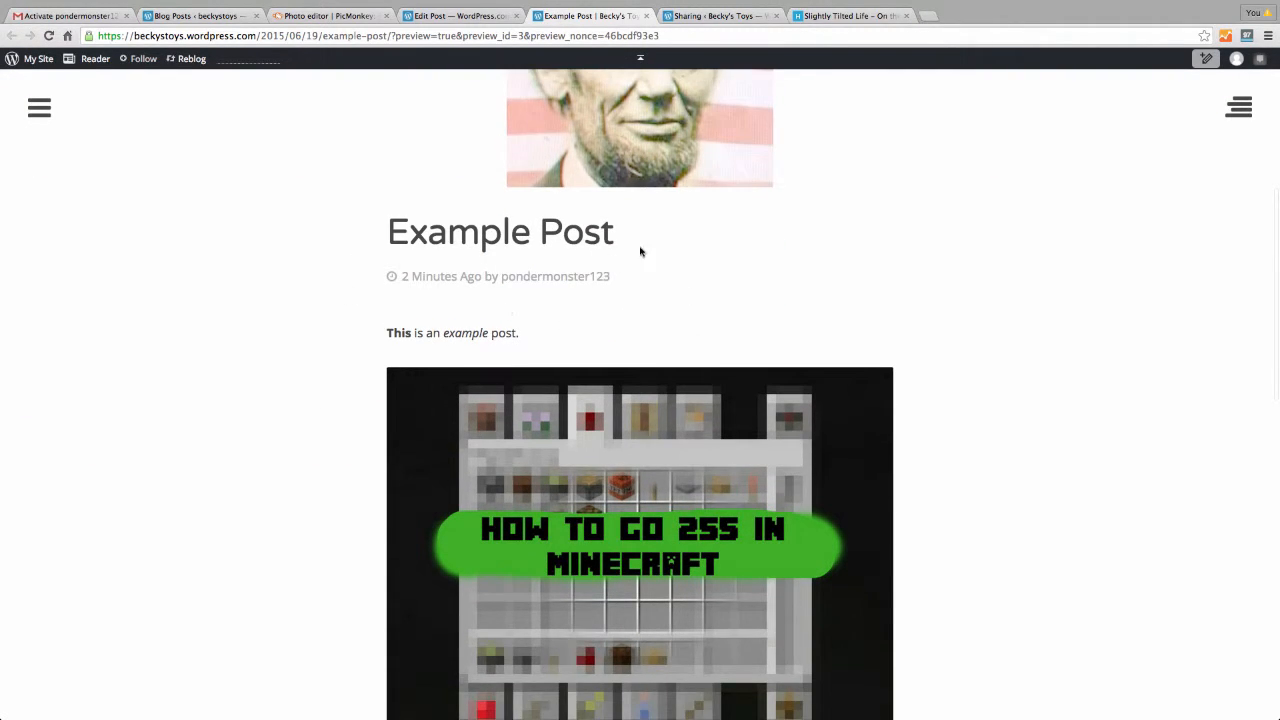
pyautogui.scroll(-5, 547, 308)
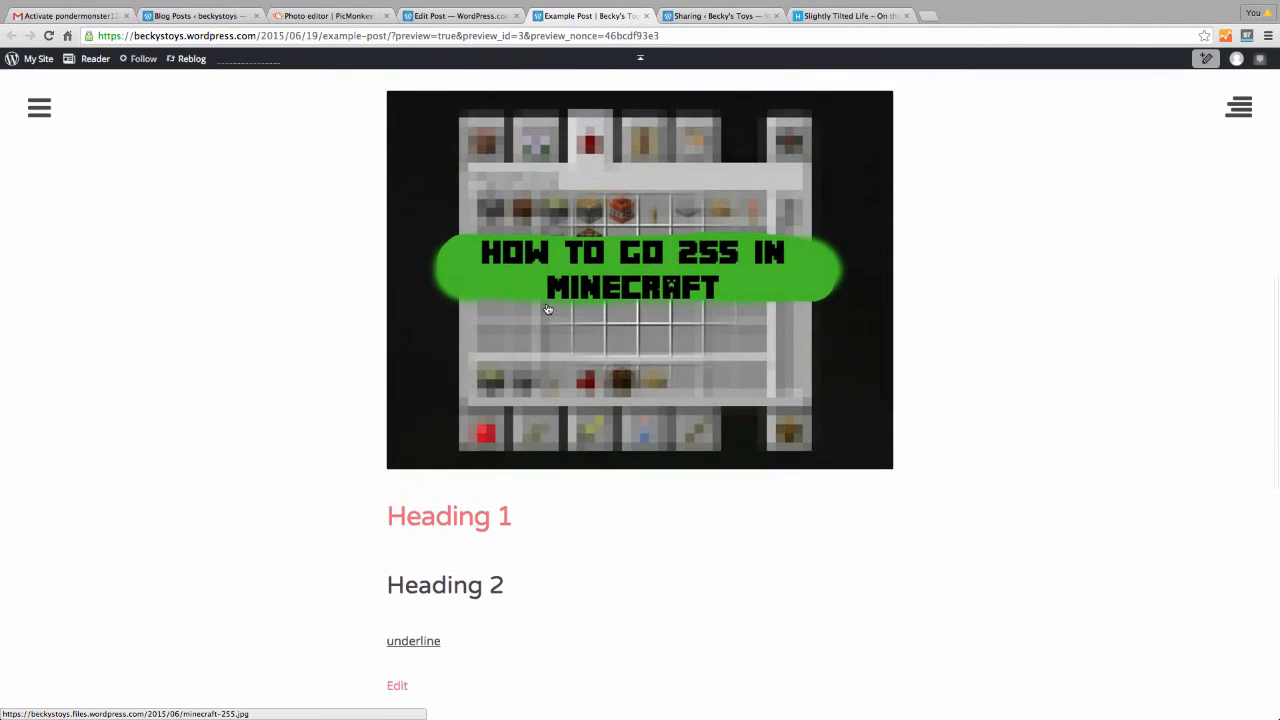
pyautogui.scroll(-6, 547, 308)
pyautogui.scroll(14, 547, 308)
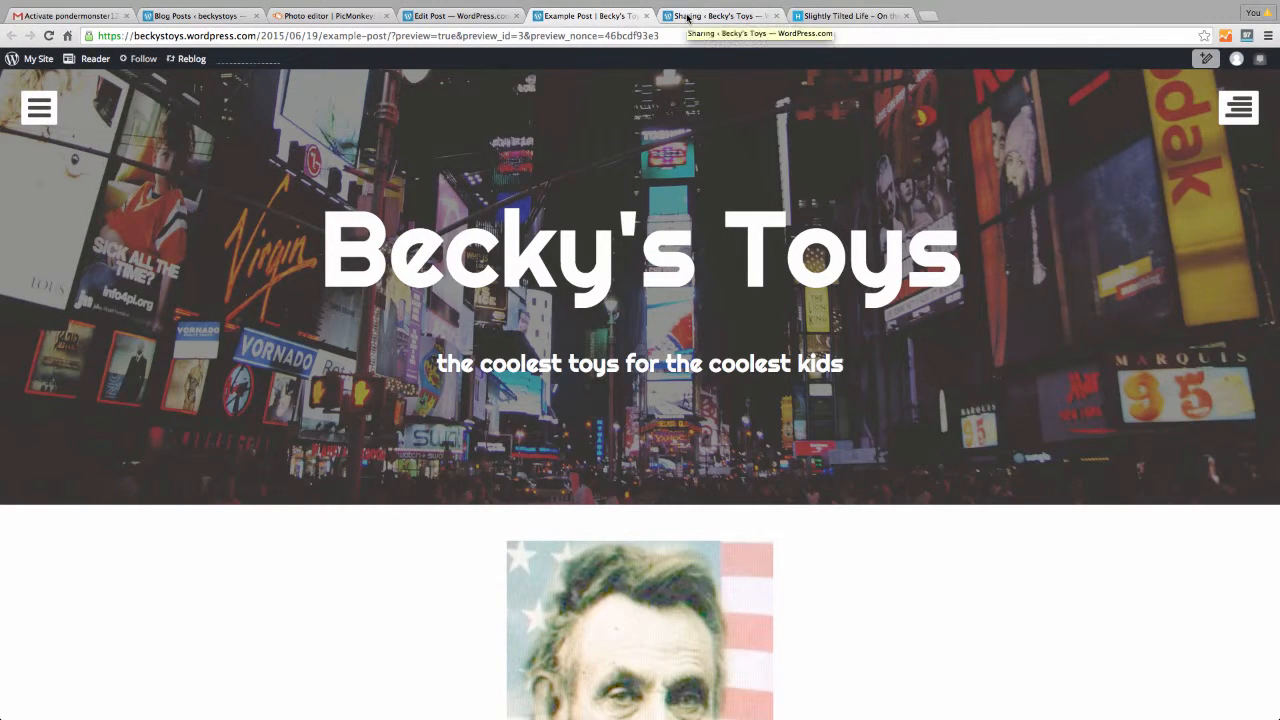
pyautogui.click(489, 17)
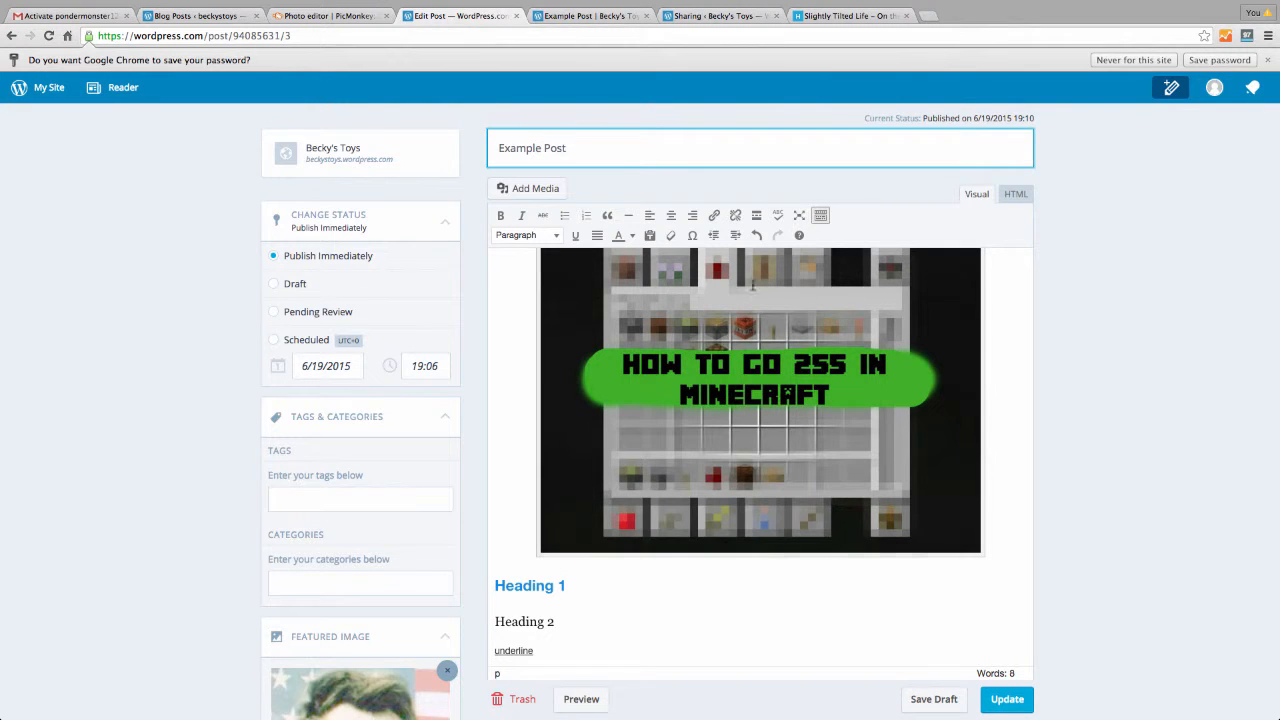
# Open the Becky's Toys Stats page and review its 0-view report for June 19, 2015
pyautogui.click(50, 88)
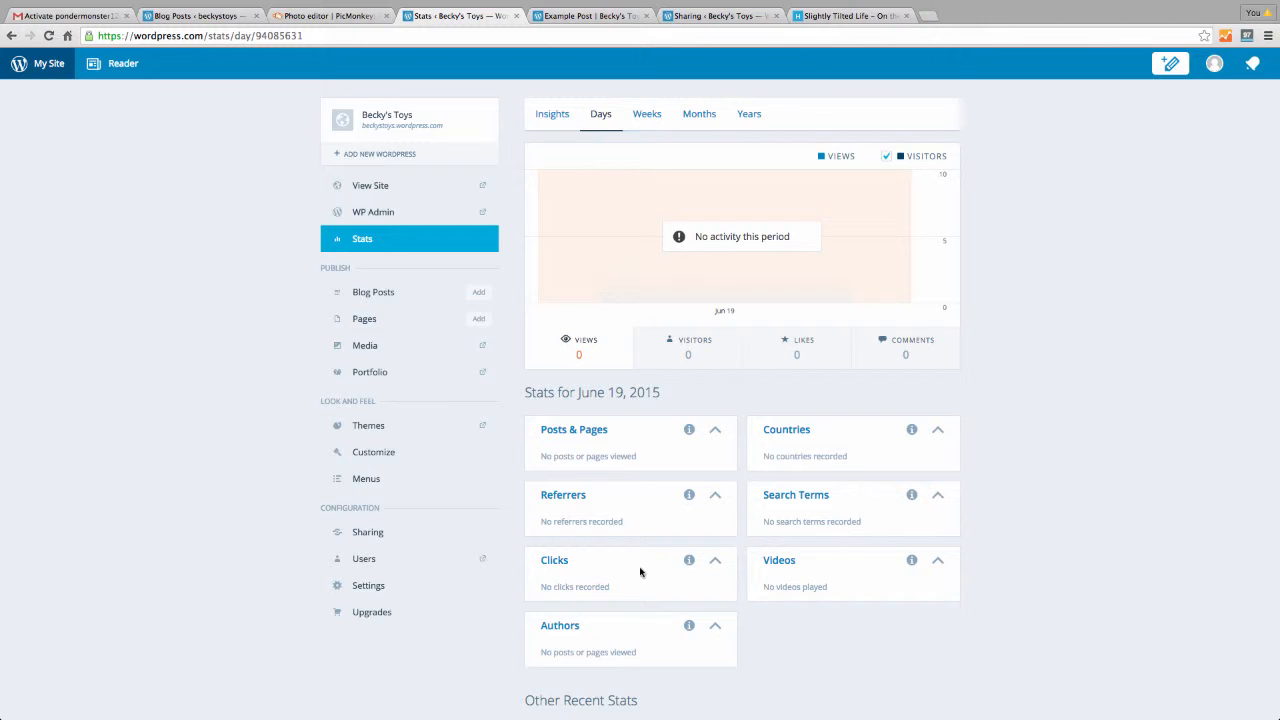
pyautogui.scroll(-2, 651, 591)
pyautogui.scroll(2, 651, 588)
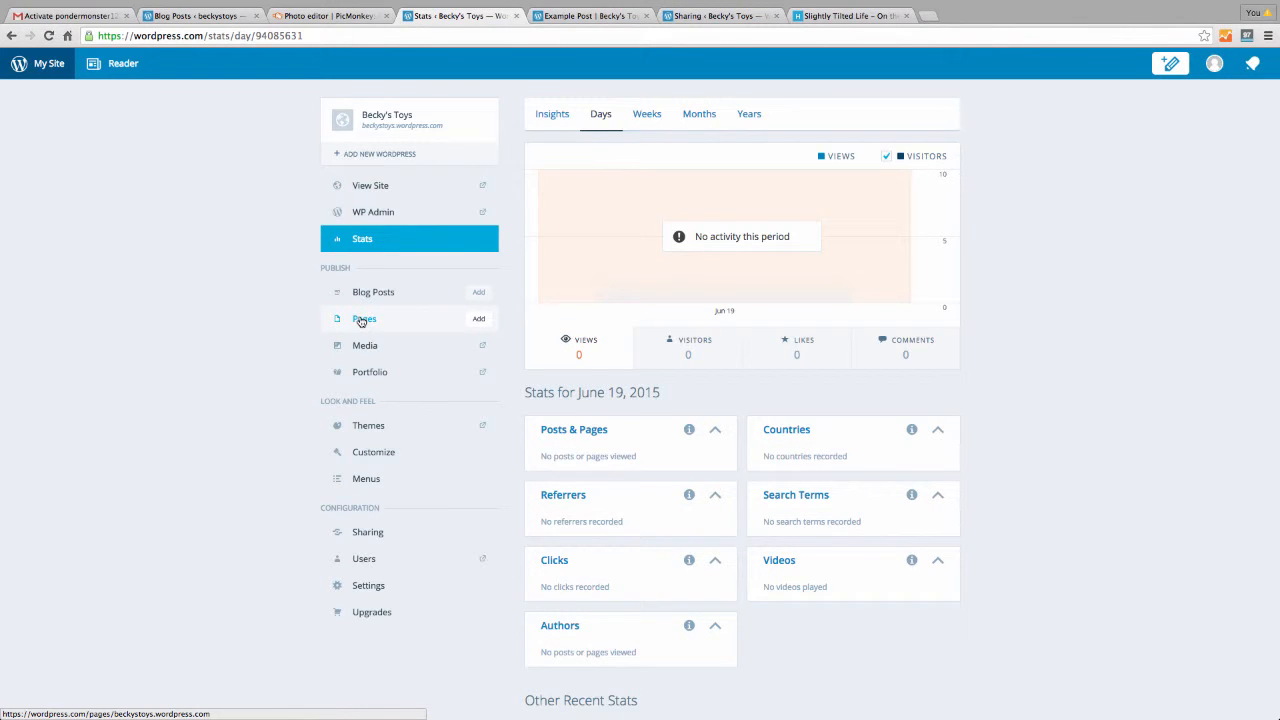
# Start a new page titled Contact Info with phone, address and email as body lines
pyautogui.click(362, 321)
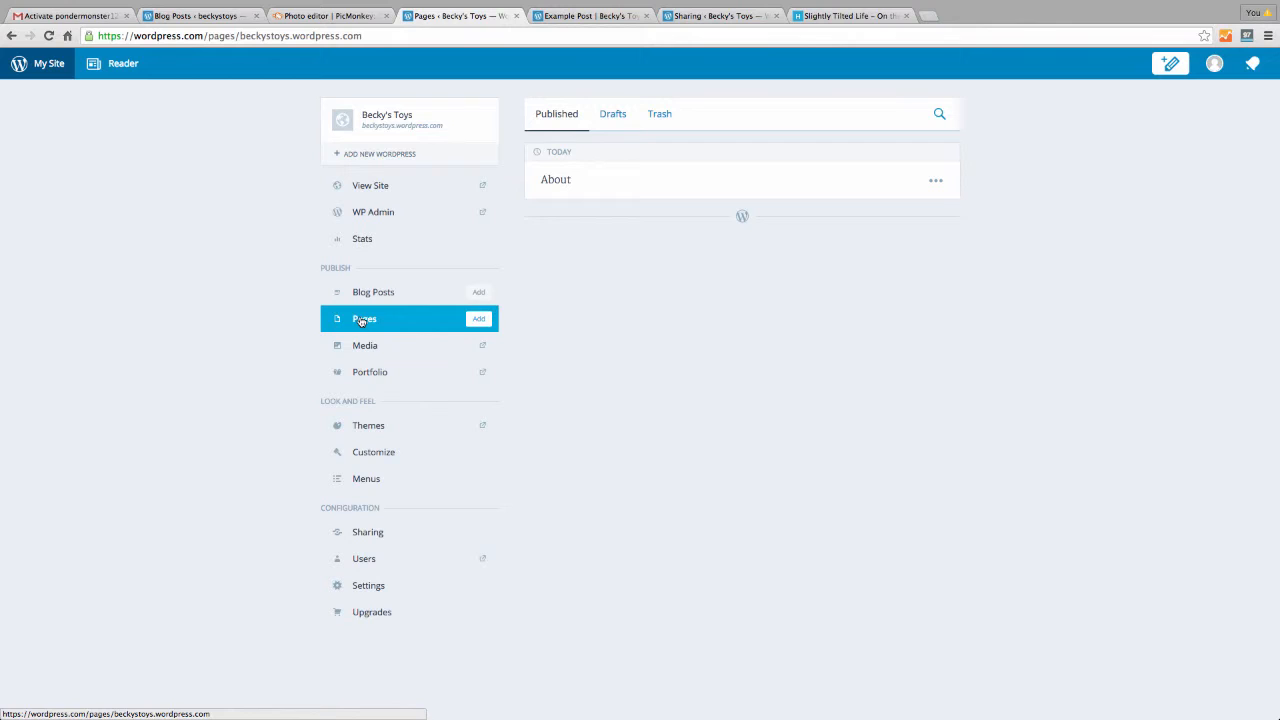
pyautogui.click(478, 320)
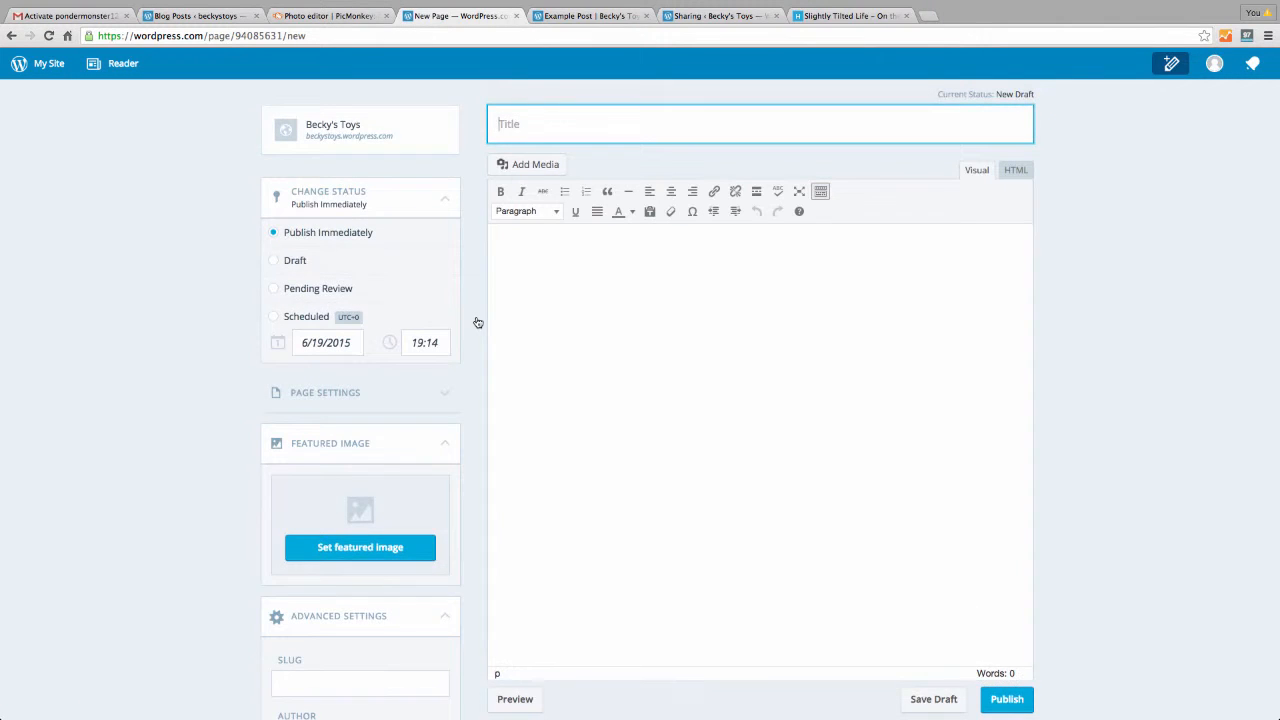
pyautogui.write('Contact Info')
pyautogui.press('Tab')
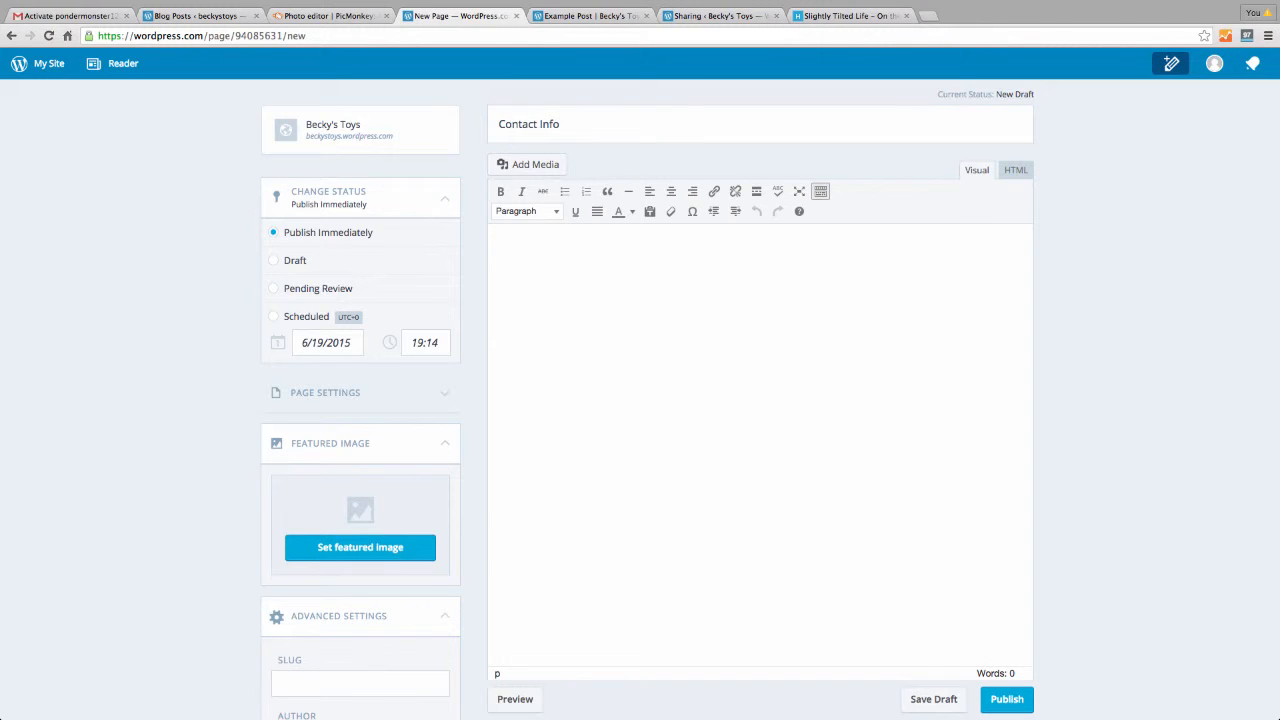
pyautogui.write('phone')
# Publish the Contact Info page, dismiss the notice, and glance at its page attributes
pyautogui.click(1006, 699)
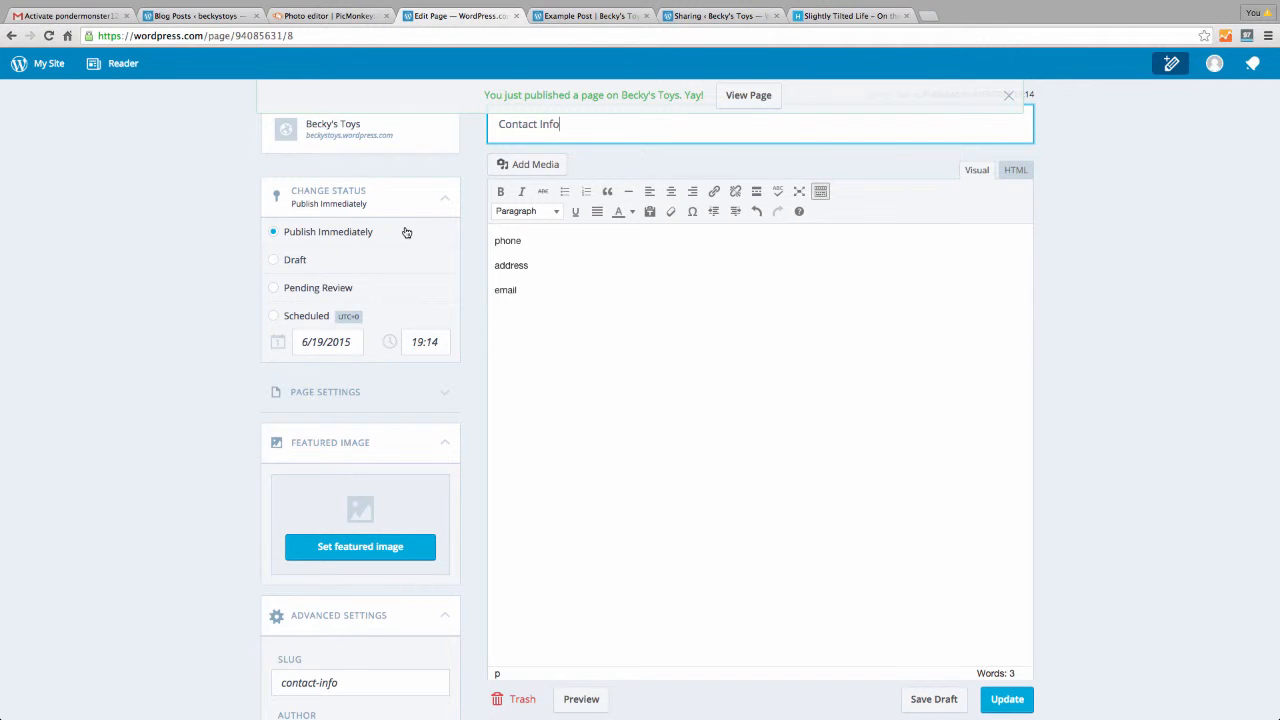
pyautogui.scroll(-5, 406, 240)
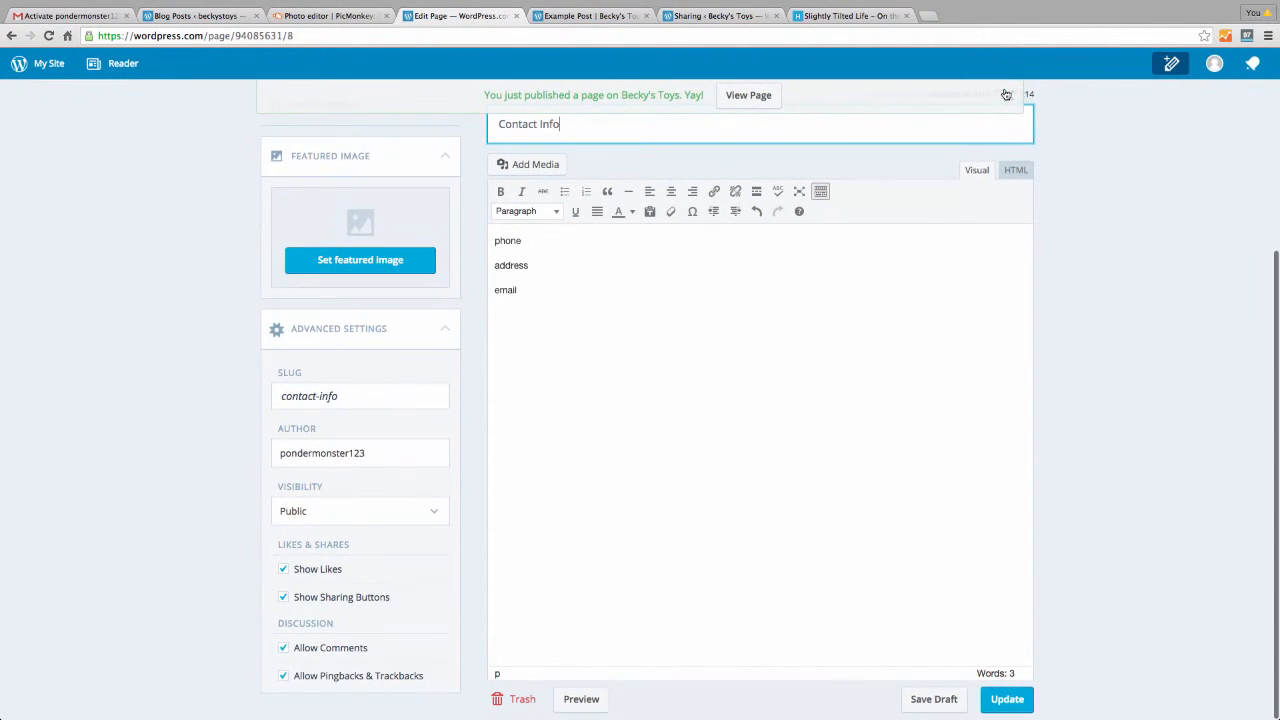
pyautogui.click(1000, 94)
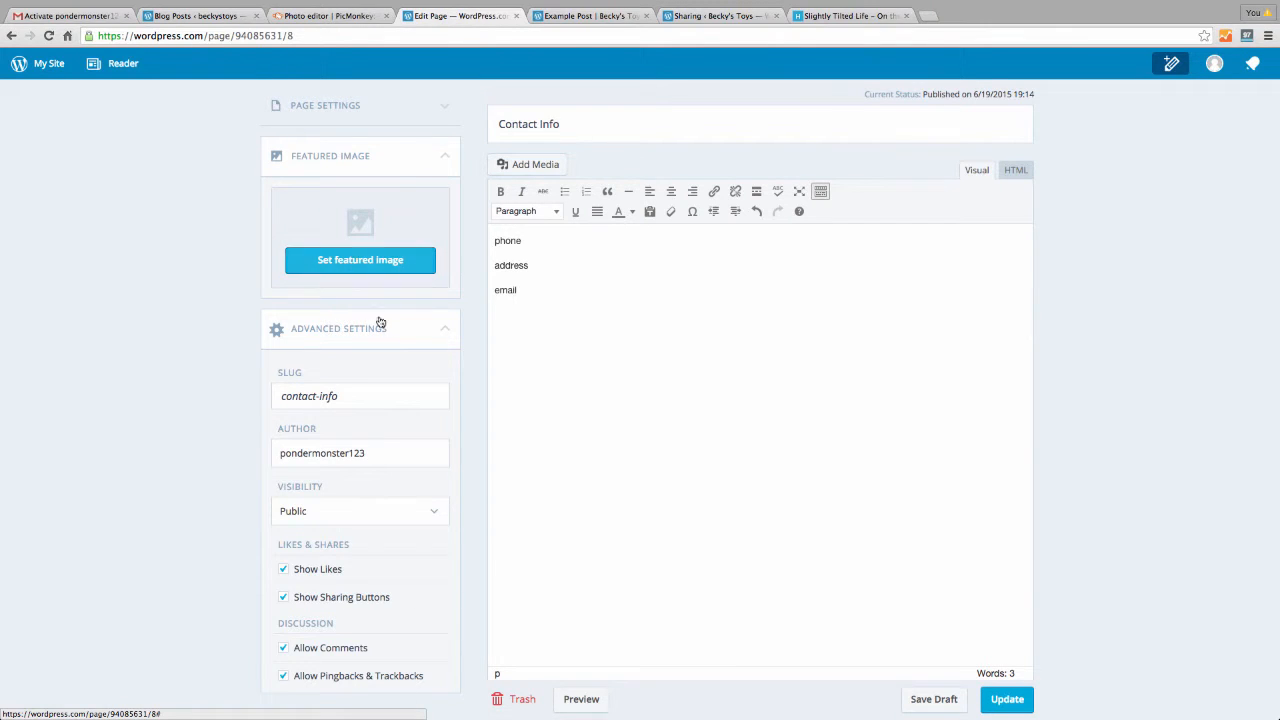
pyautogui.click(444, 107)
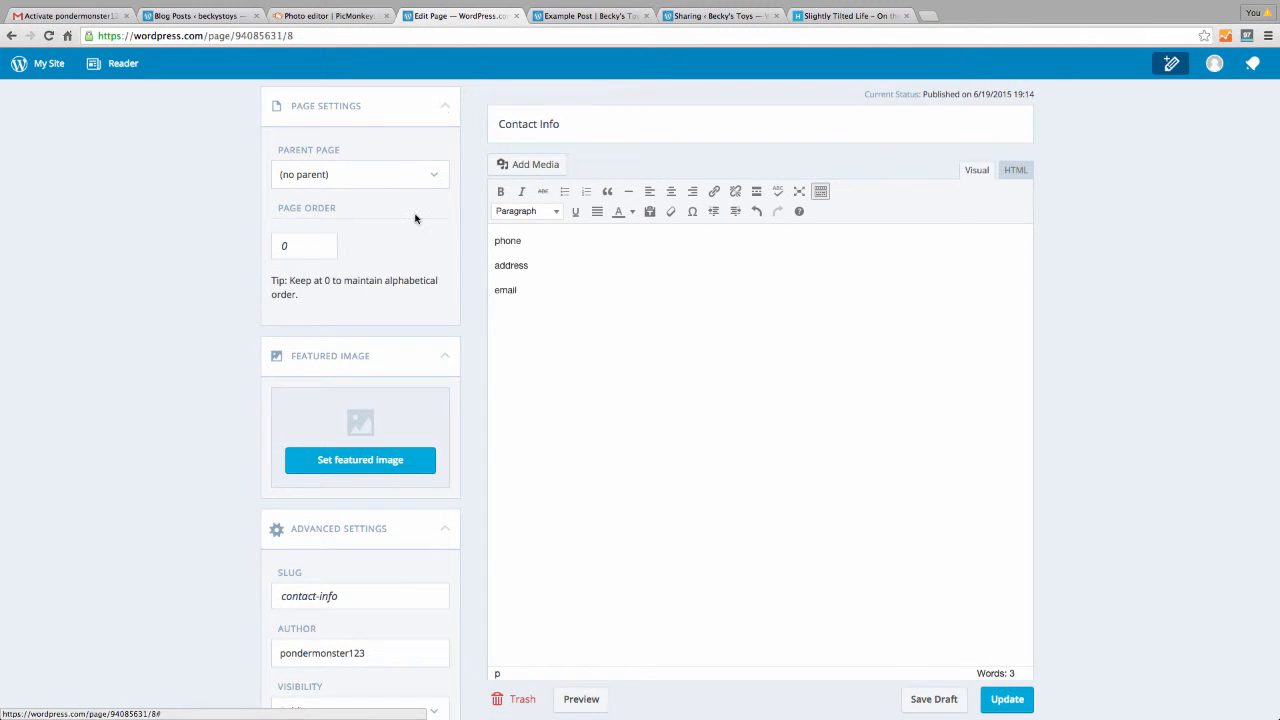
pyautogui.click(444, 108)
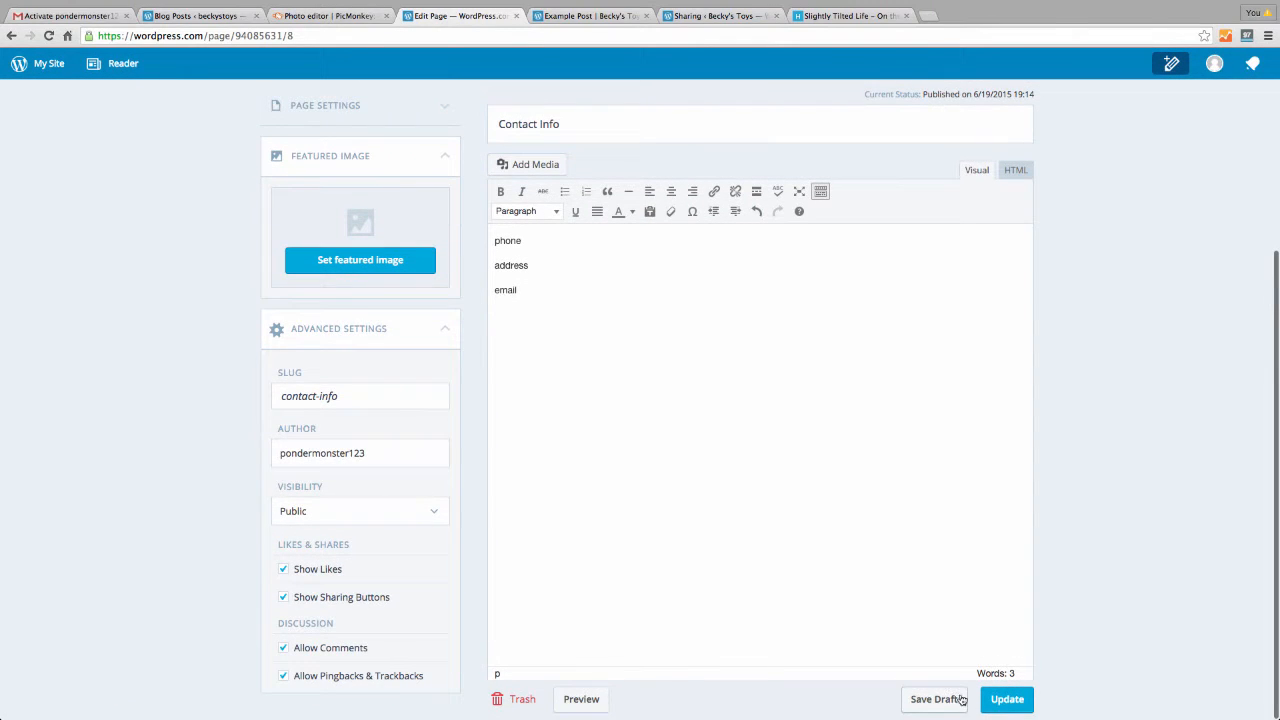
# Publish a 'Things to know' page reading 'This is just an example page.' and return to Stats
pyautogui.click(43, 64)
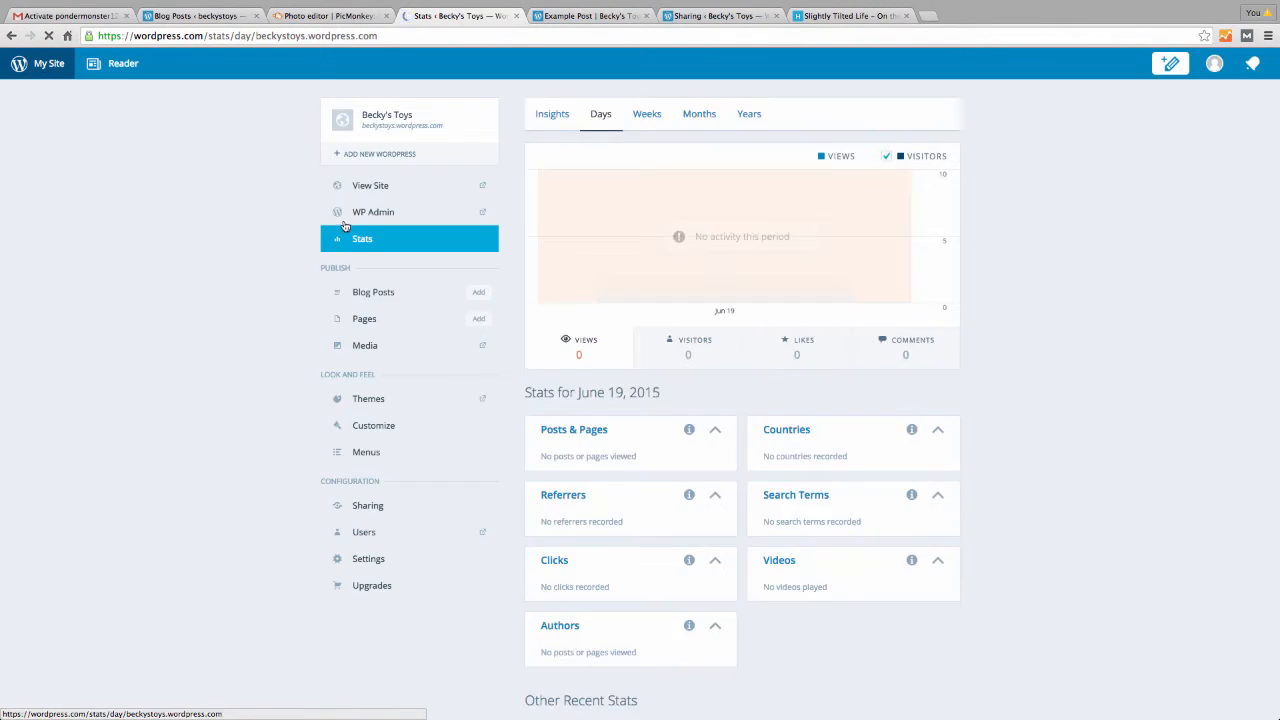
pyautogui.click(482, 321)
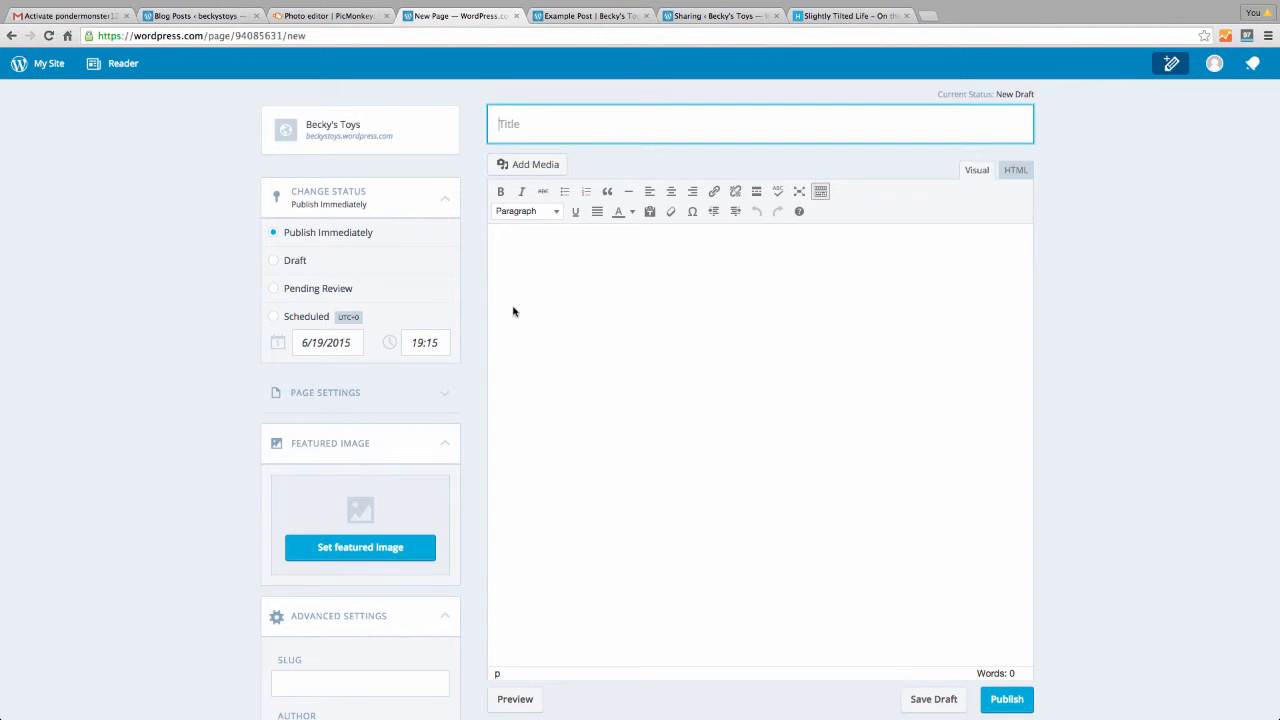
pyautogui.write('Things to know')
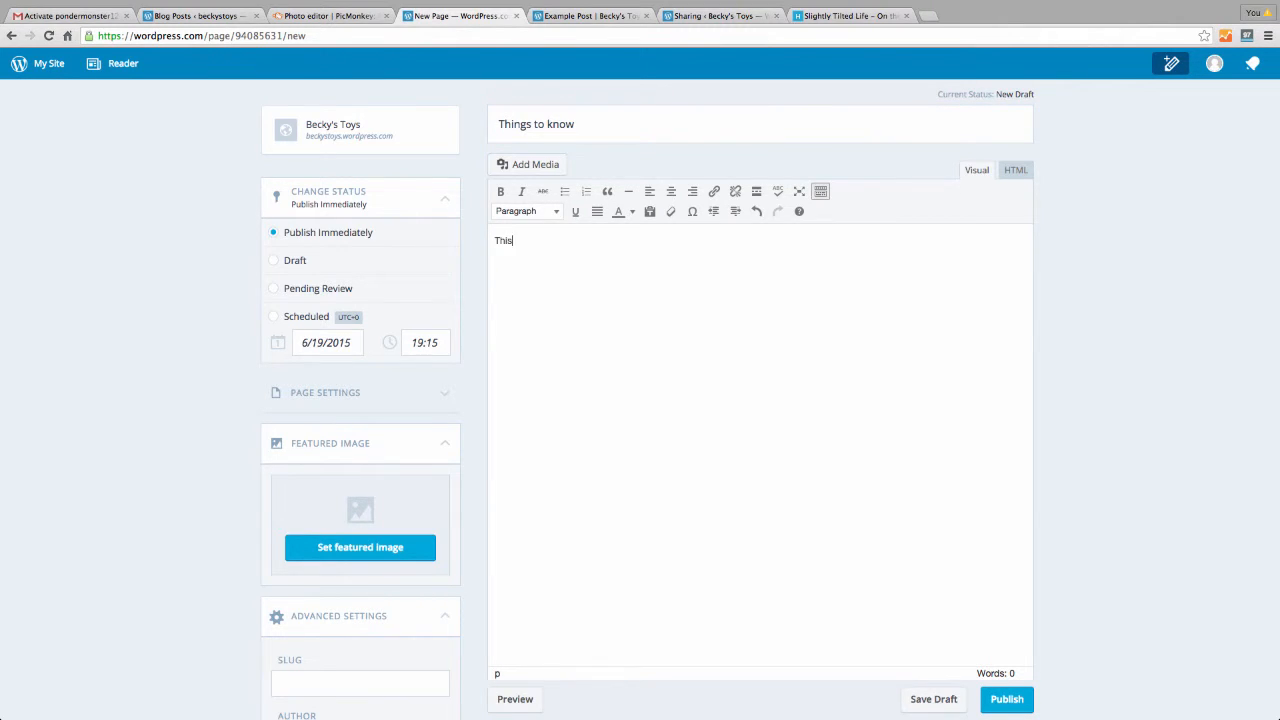
pyautogui.write(' is just an example page.')
pyautogui.click(1003, 700)
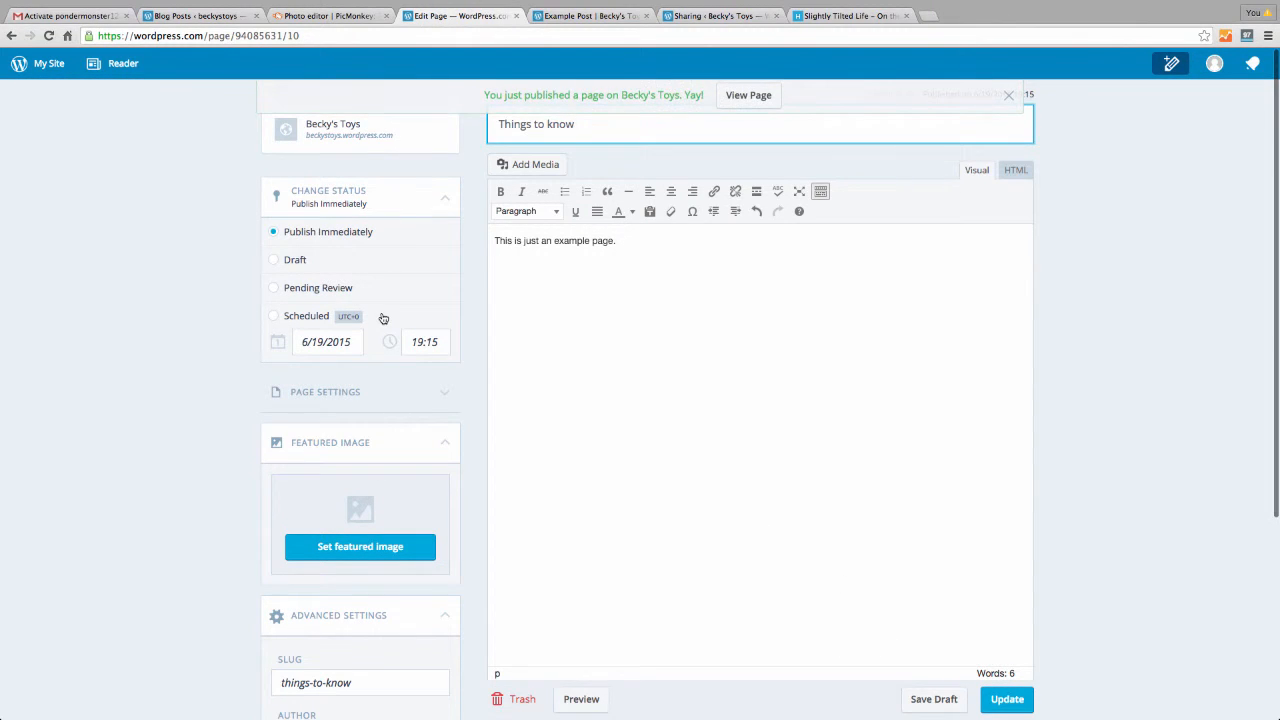
pyautogui.click(42, 63)
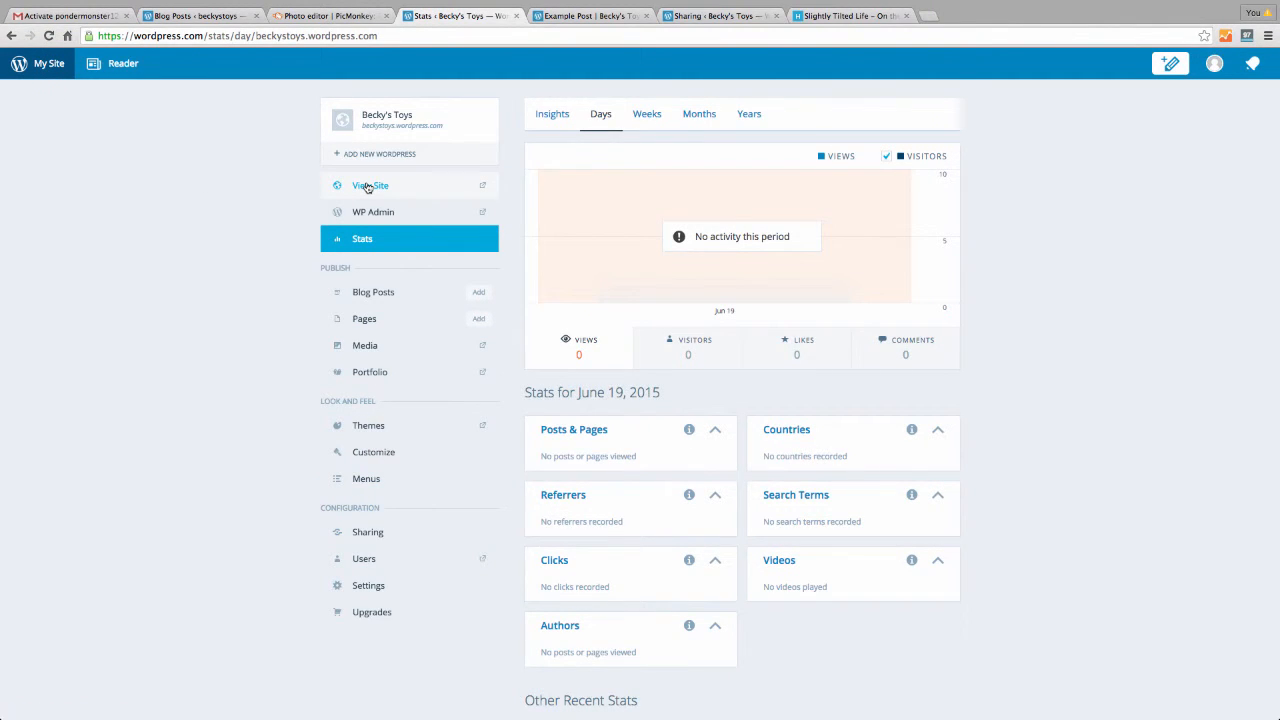
pyautogui.click(367, 186)
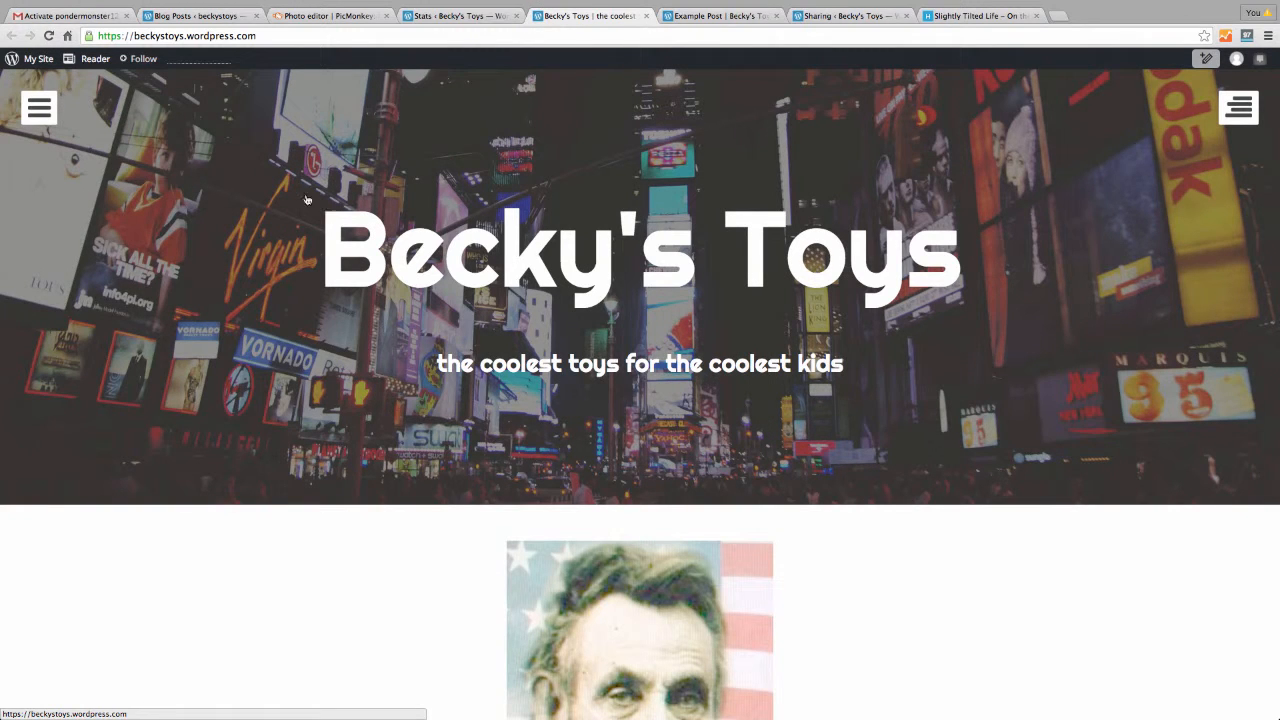
pyautogui.click(52, 106)
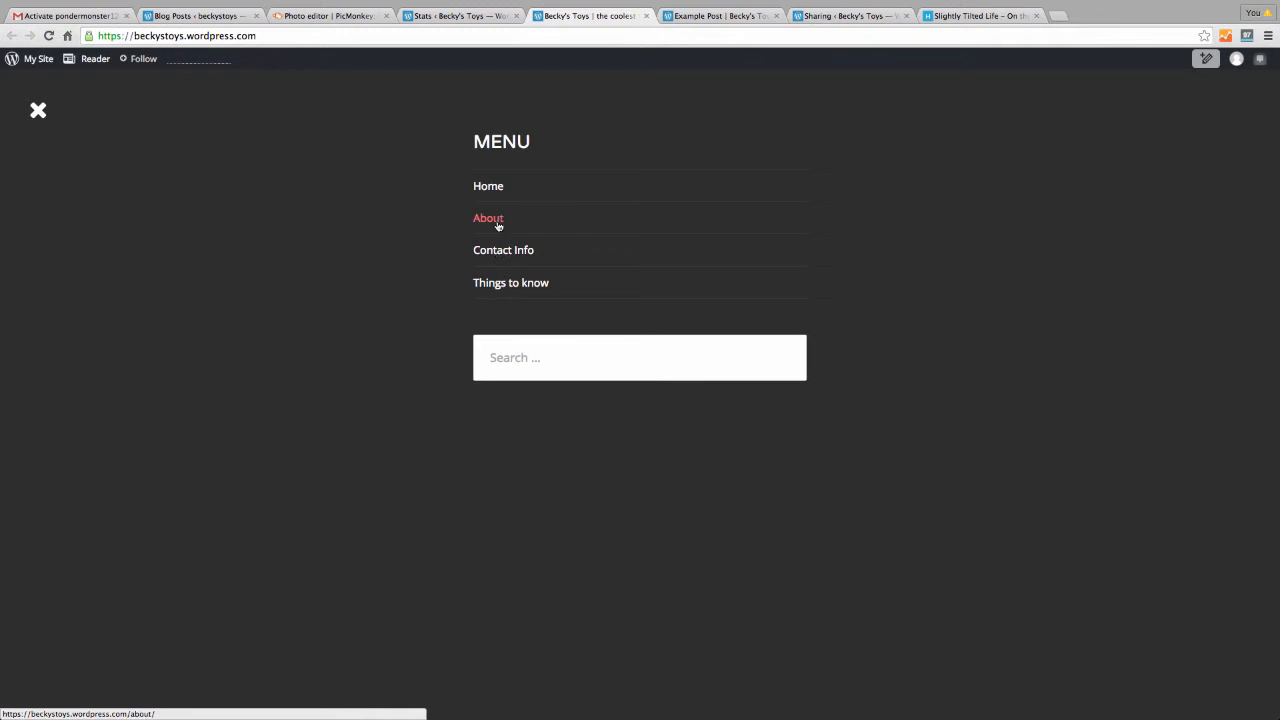
pyautogui.click(38, 110)
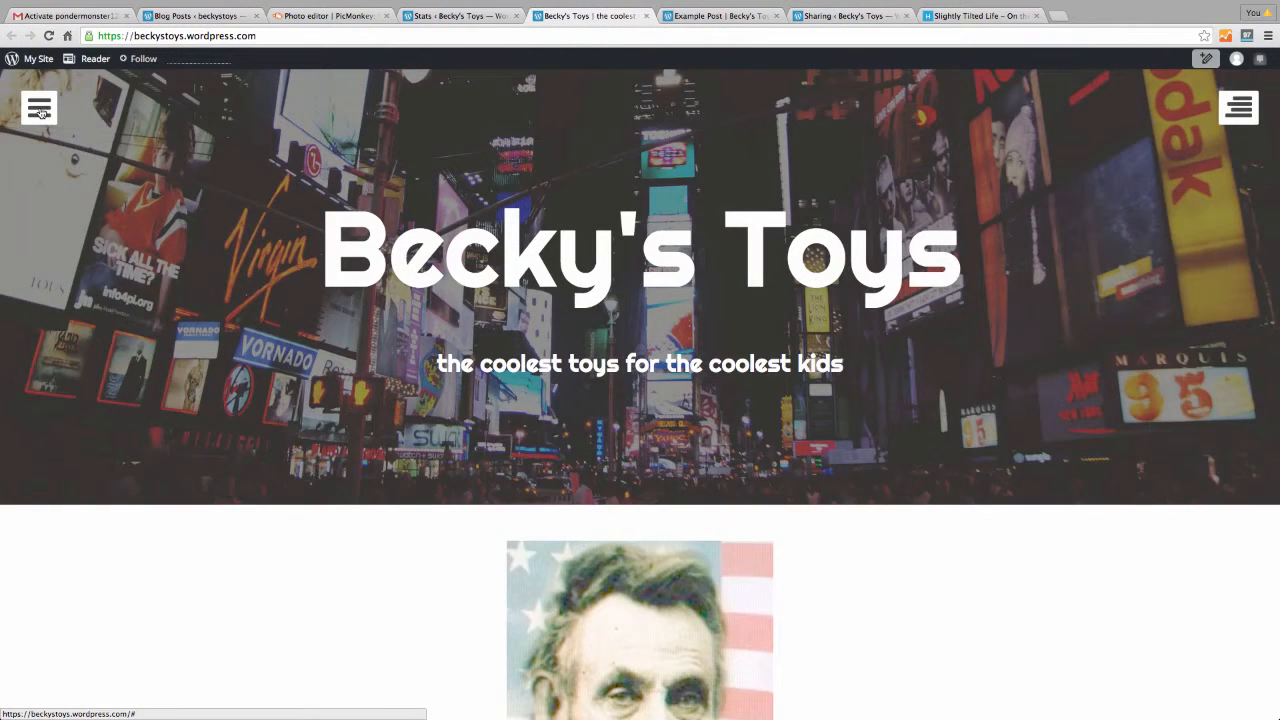
pyautogui.click(38, 110)
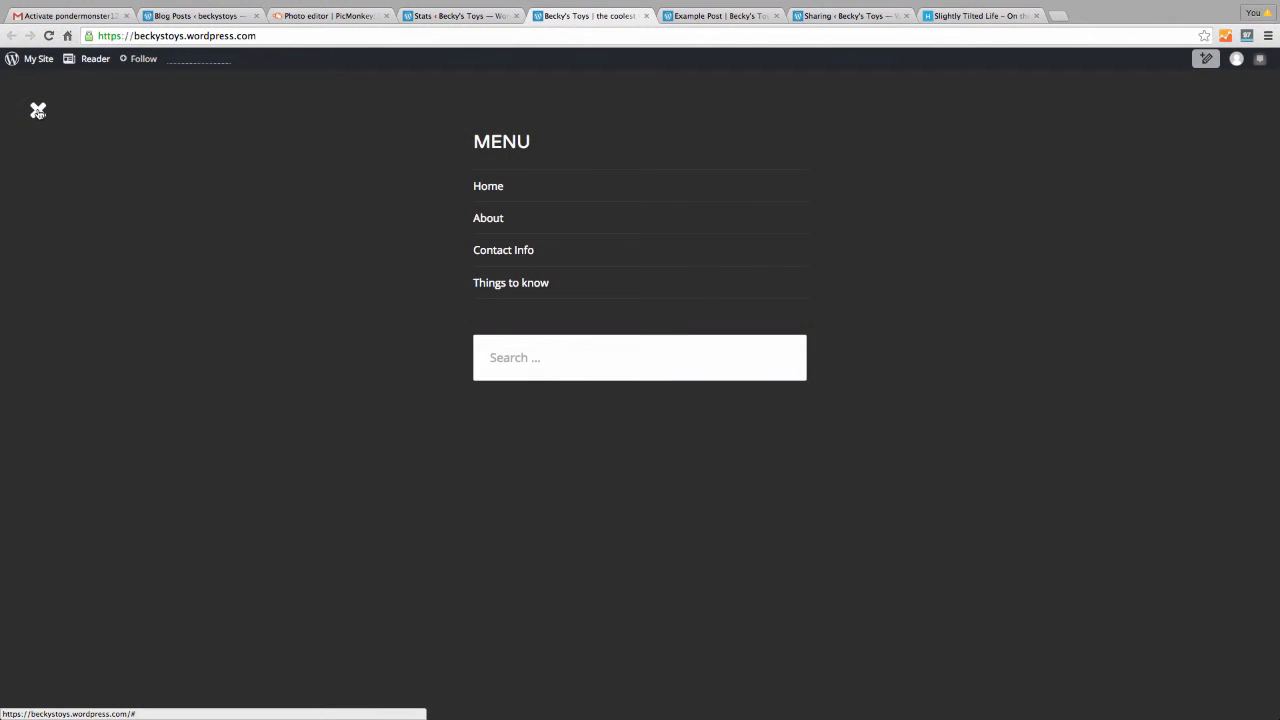
pyautogui.click(38, 110)
pyautogui.click(38, 58)
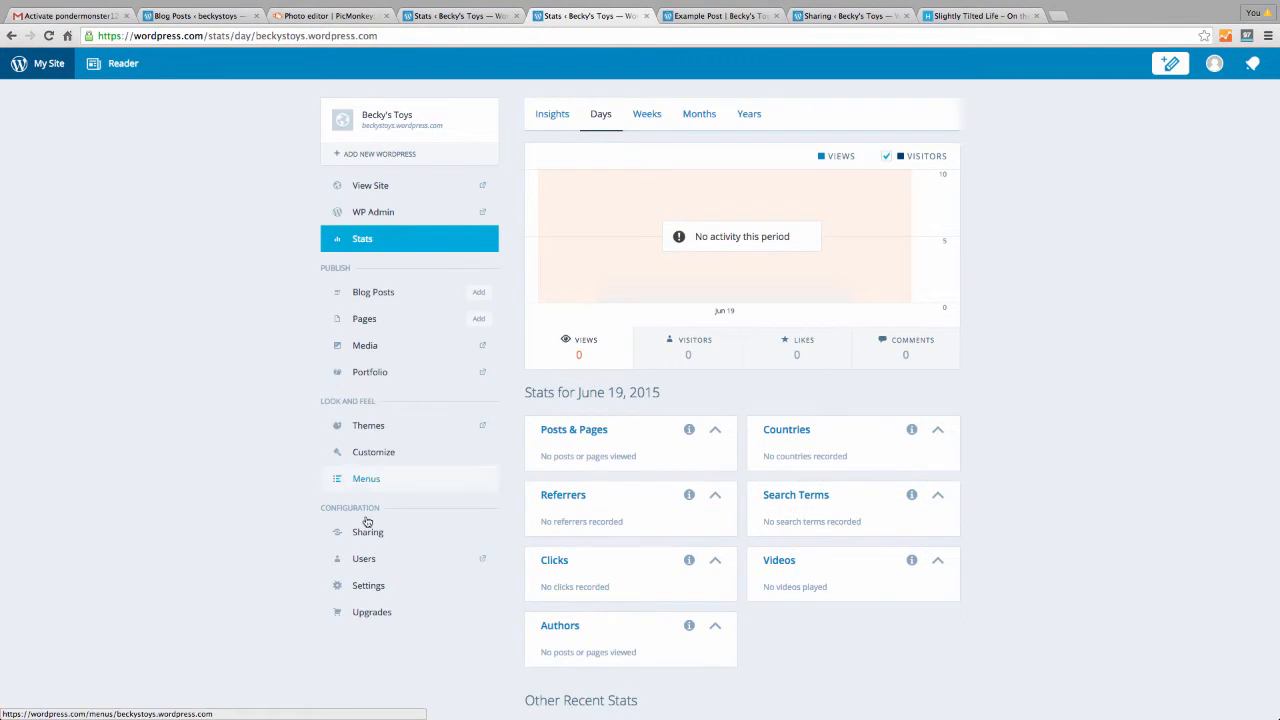
# Open Menus and look over the Primary Menu area and its menu choices without changing anything
pyautogui.click(364, 479)
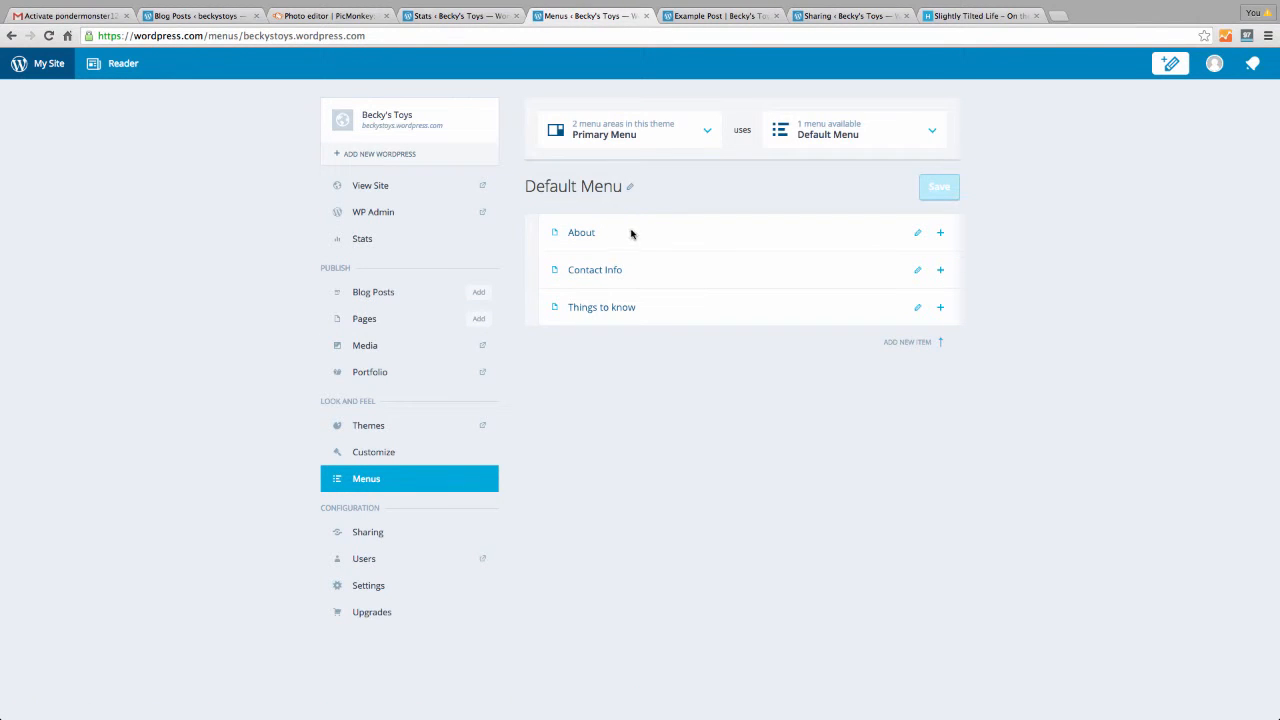
pyautogui.click(704, 130)
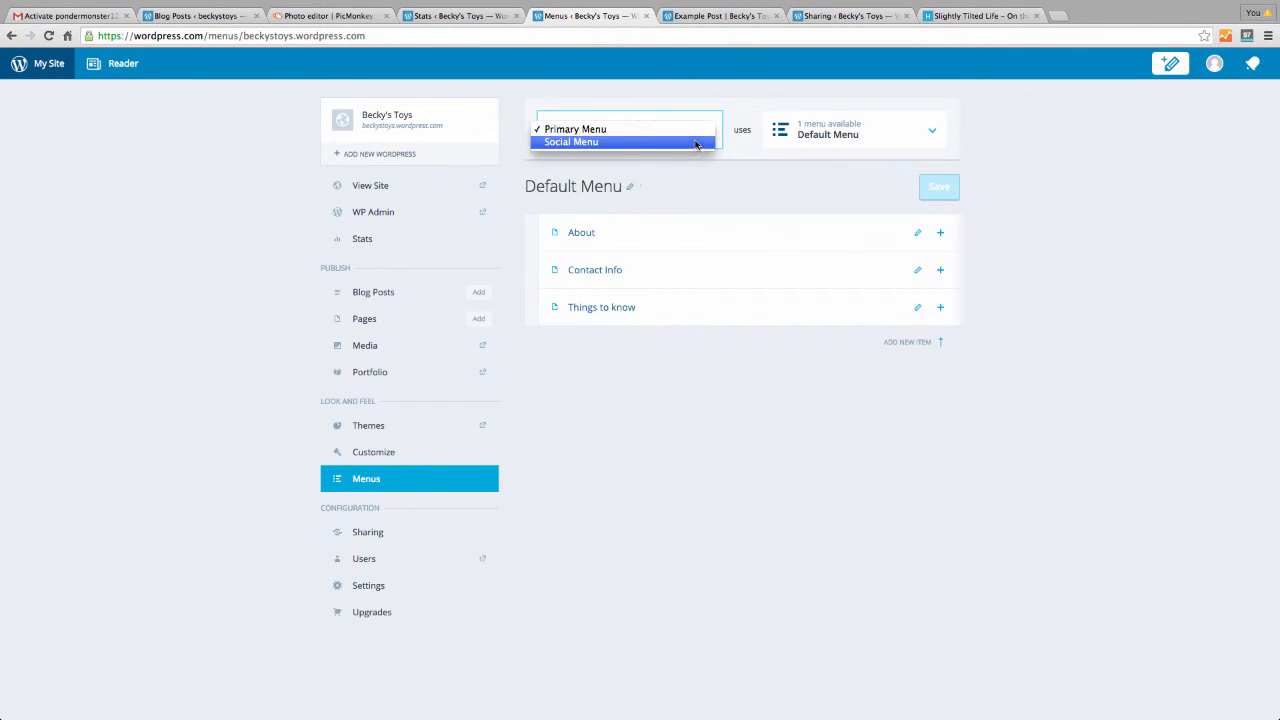
pyautogui.click(700, 129)
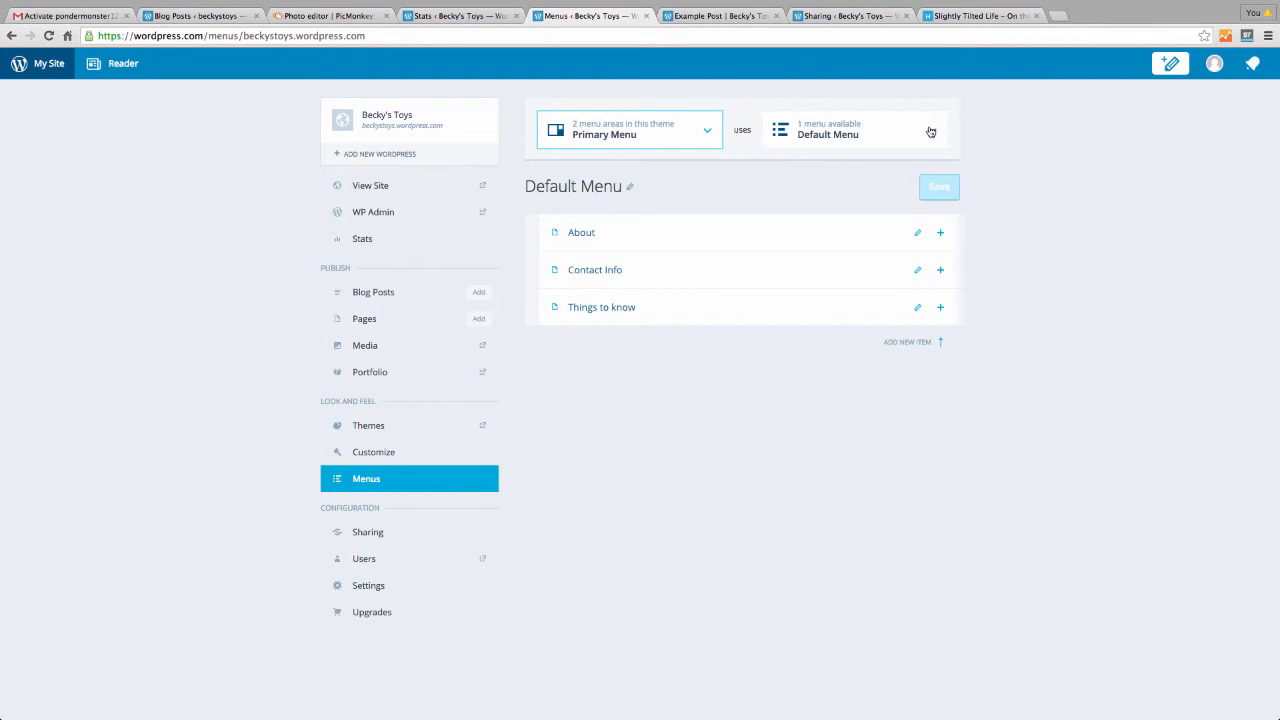
pyautogui.click(924, 133)
pyautogui.click(919, 132)
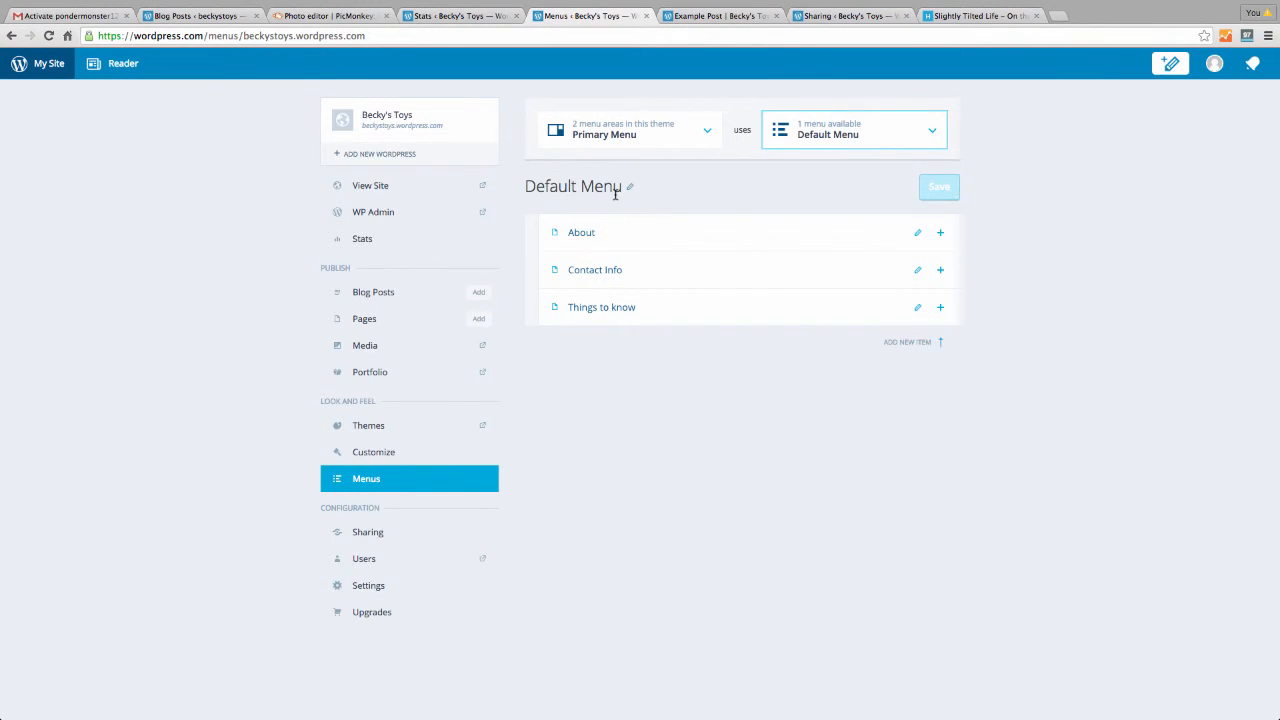
# Switch the menu area to Social Menu and add a new menu, Menu 1
pyautogui.click(709, 131)
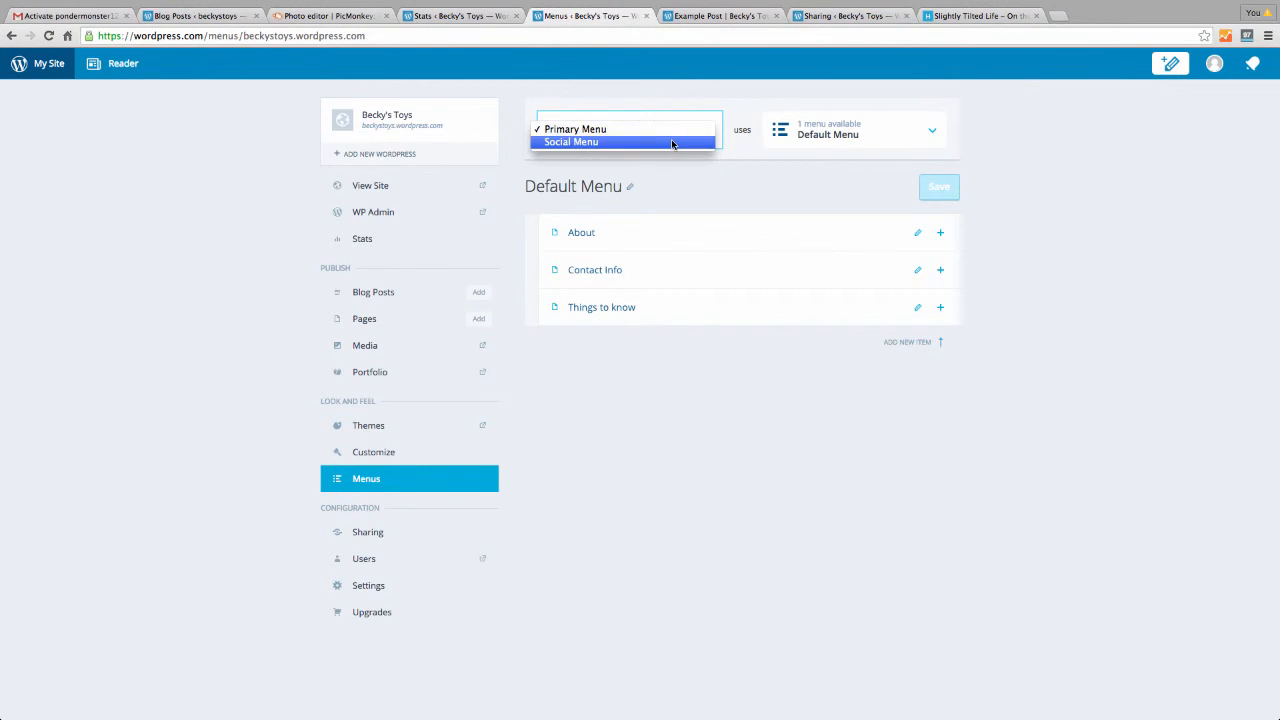
pyautogui.click(674, 142)
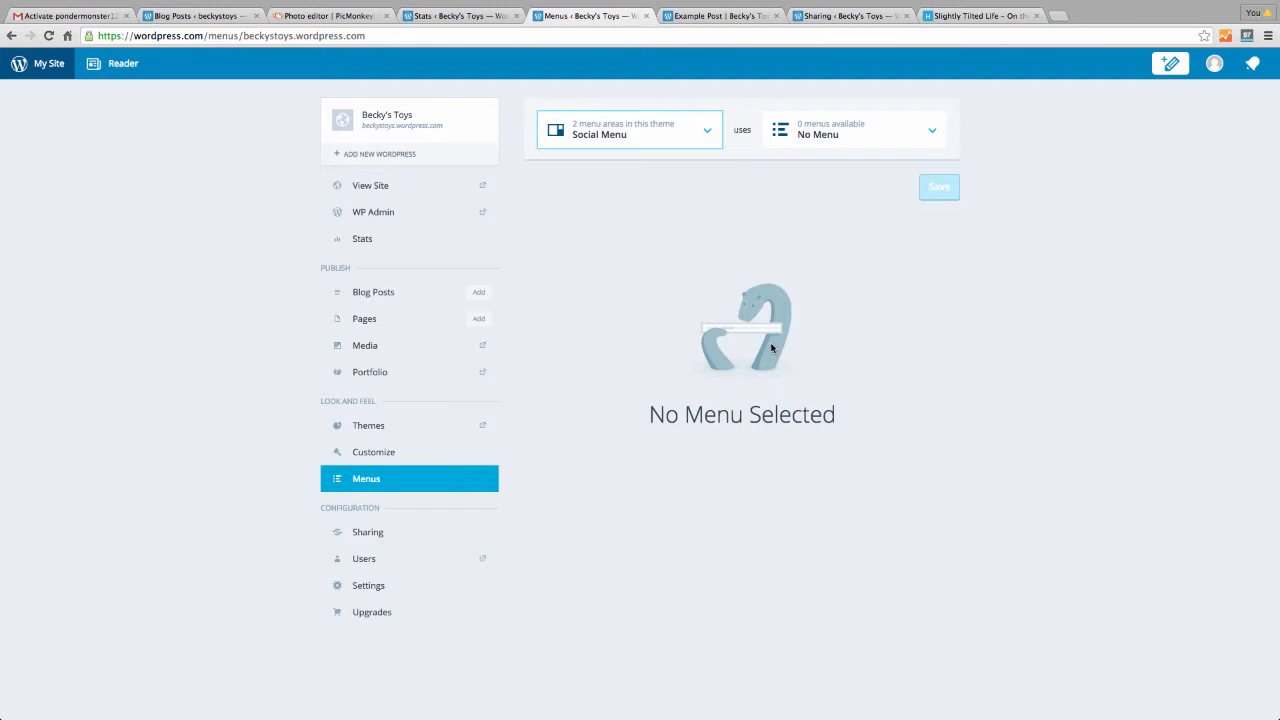
pyautogui.click(931, 131)
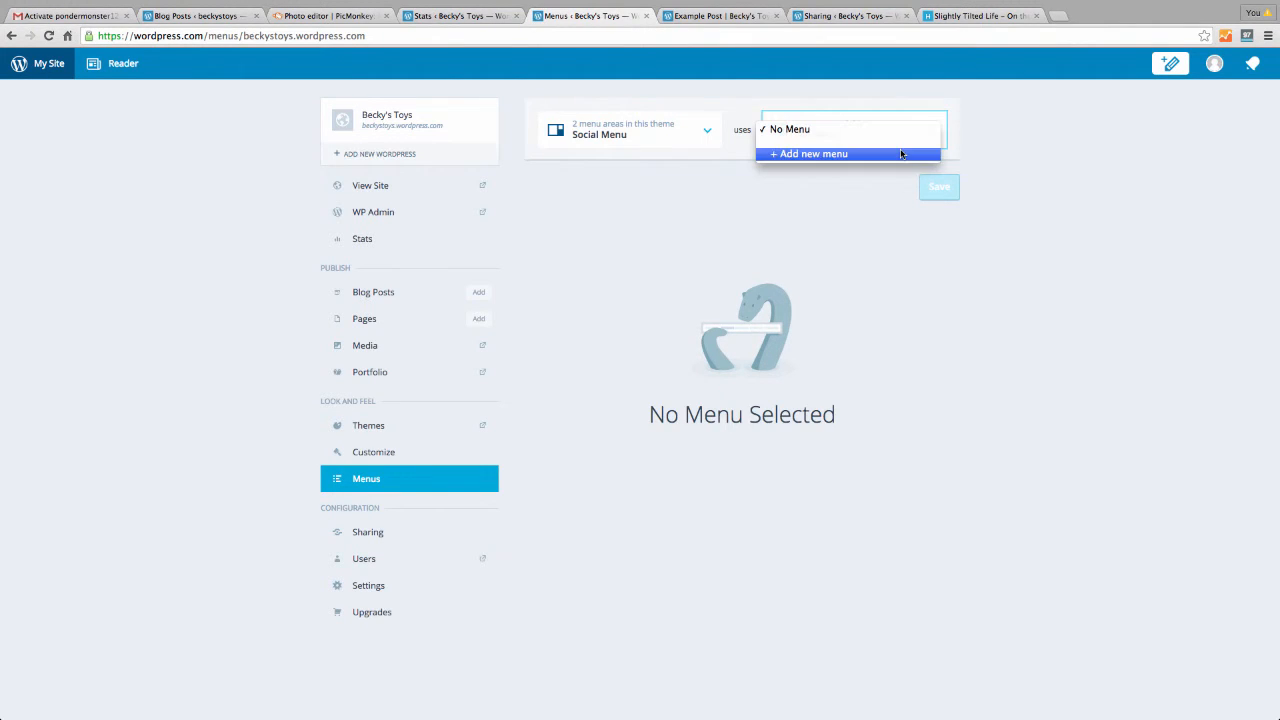
pyautogui.click(901, 153)
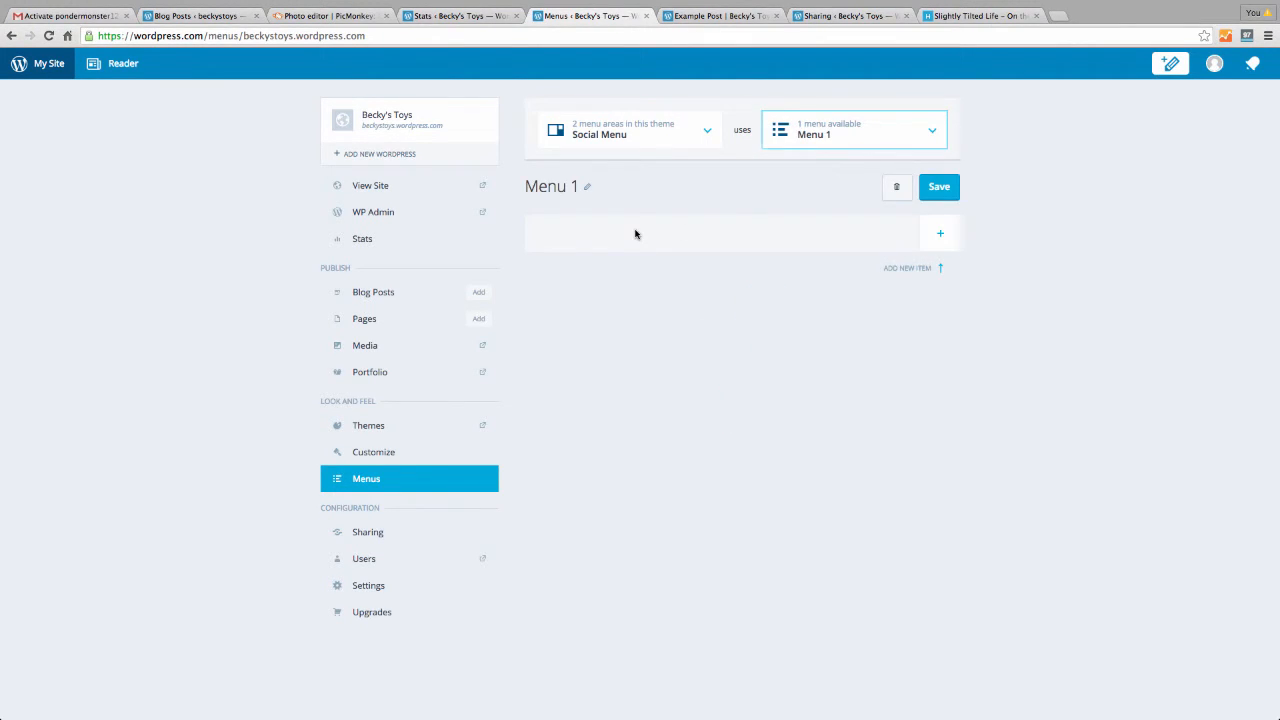
pyautogui.click(940, 233)
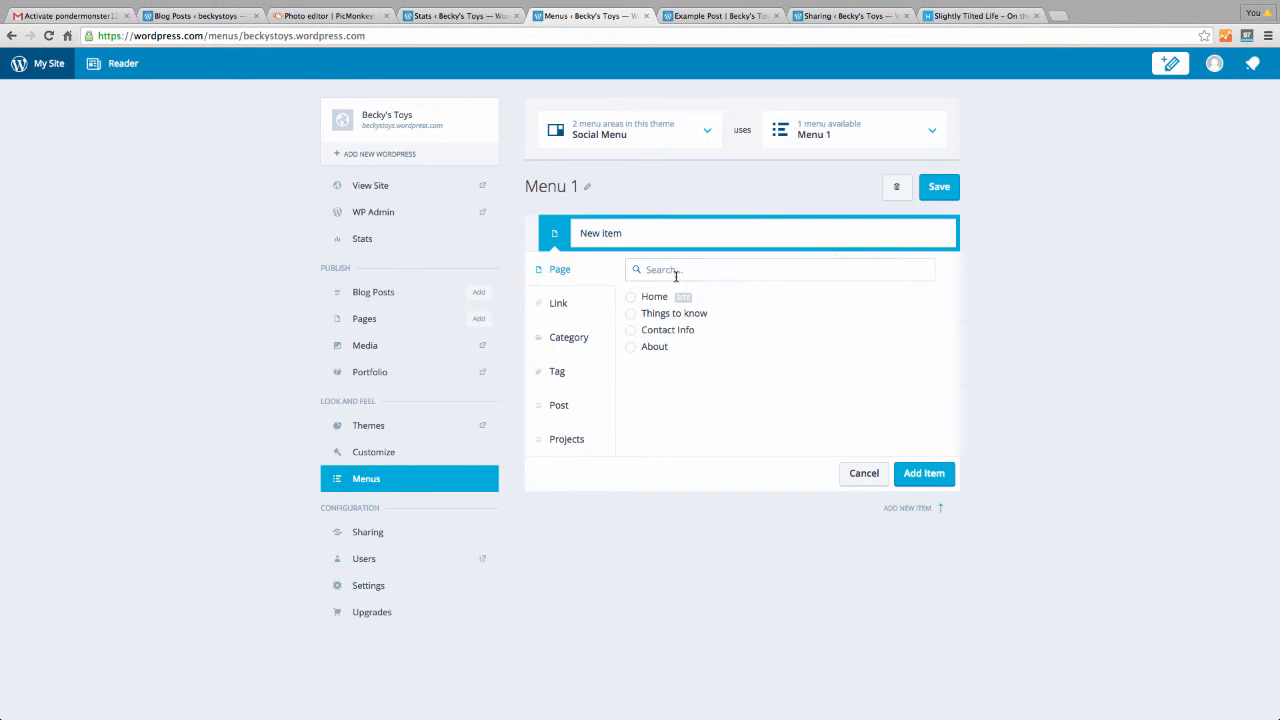
pyautogui.click(561, 306)
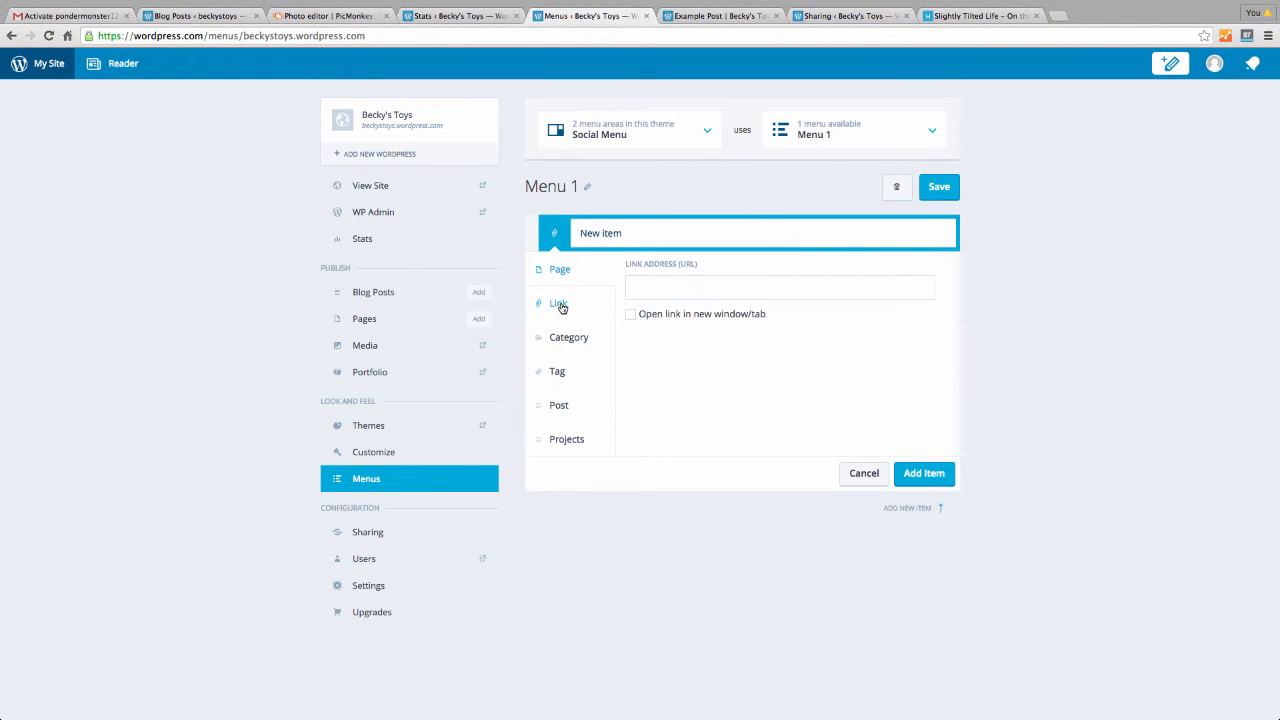
pyautogui.click(657, 290)
pyautogui.moveTo(634, 236); pyautogui.dragTo(566, 234)
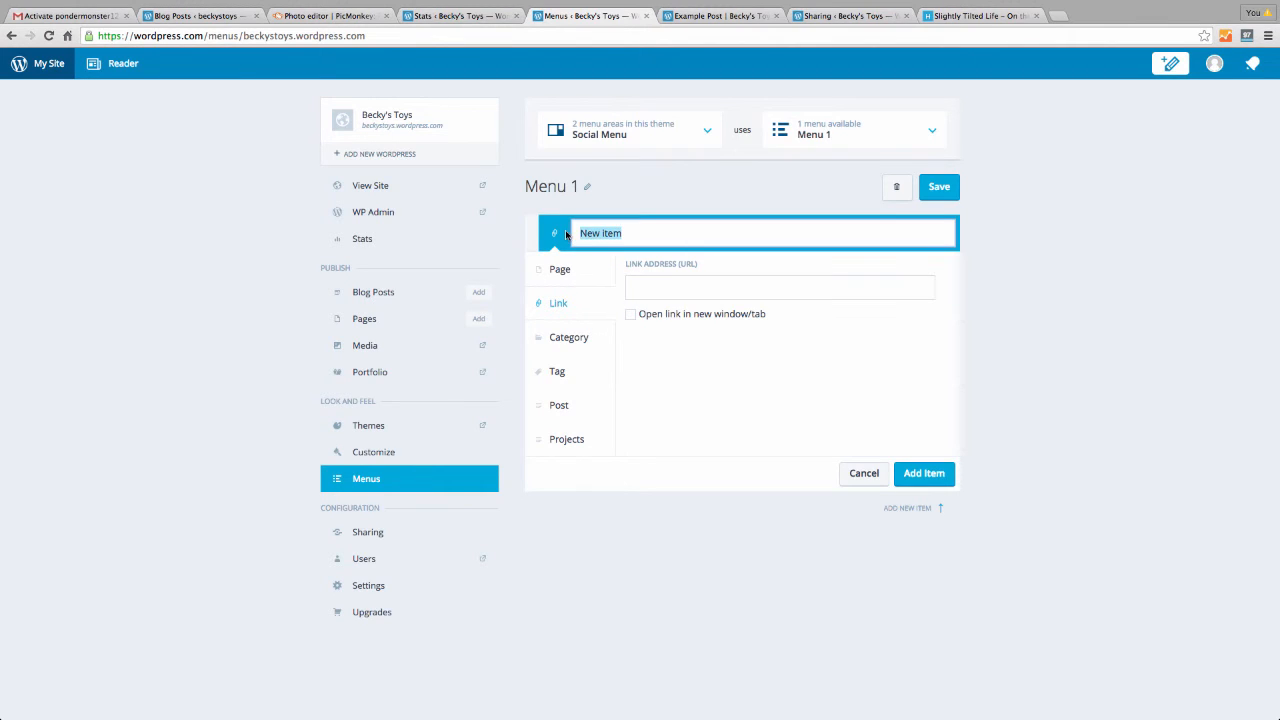
pyautogui.write('FA')
pyautogui.write('k')
pyautogui.click(653, 289)
pyautogui.write('htt')
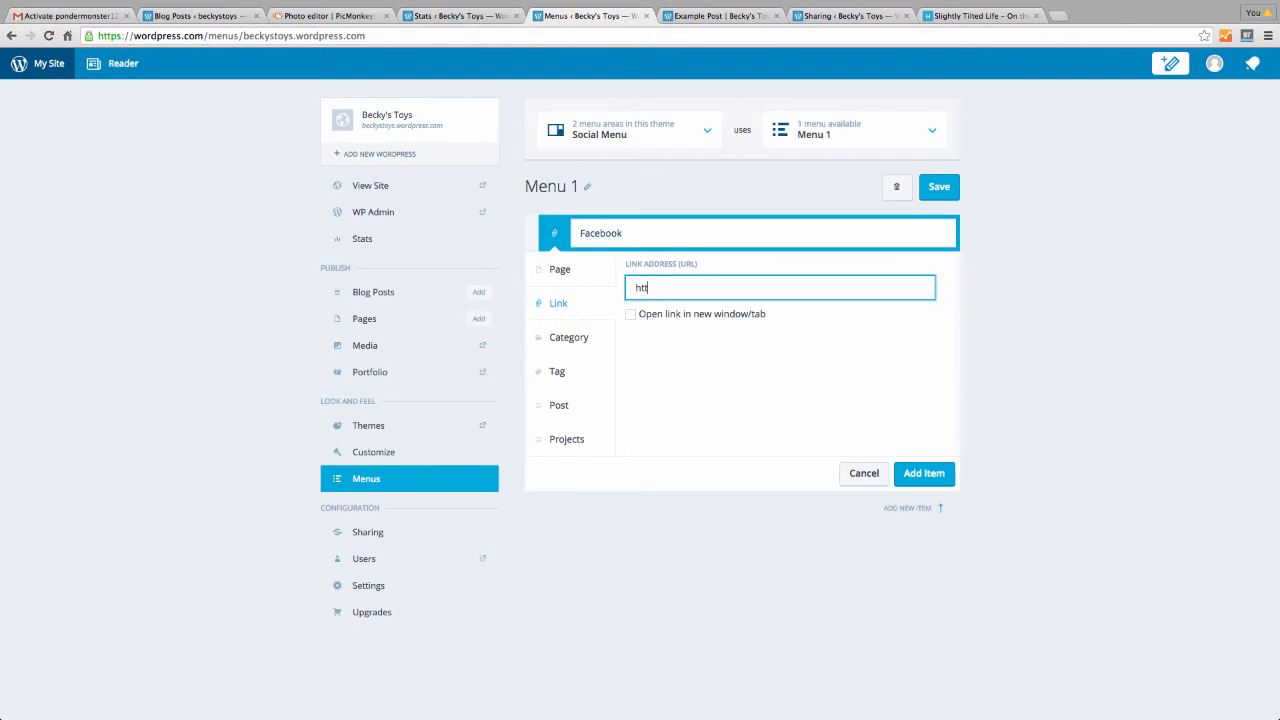
pyautogui.write('p://www.facebook.com/beckystoys')
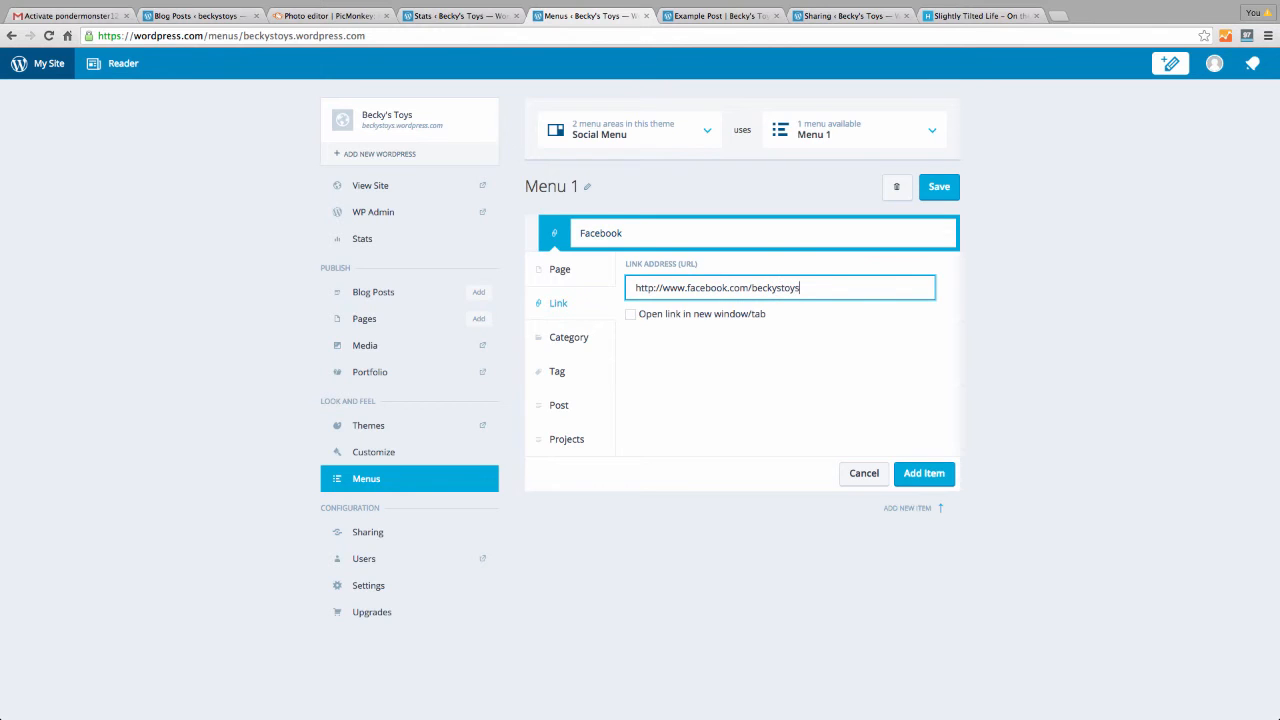
pyautogui.scroll(-2, 645, 325)
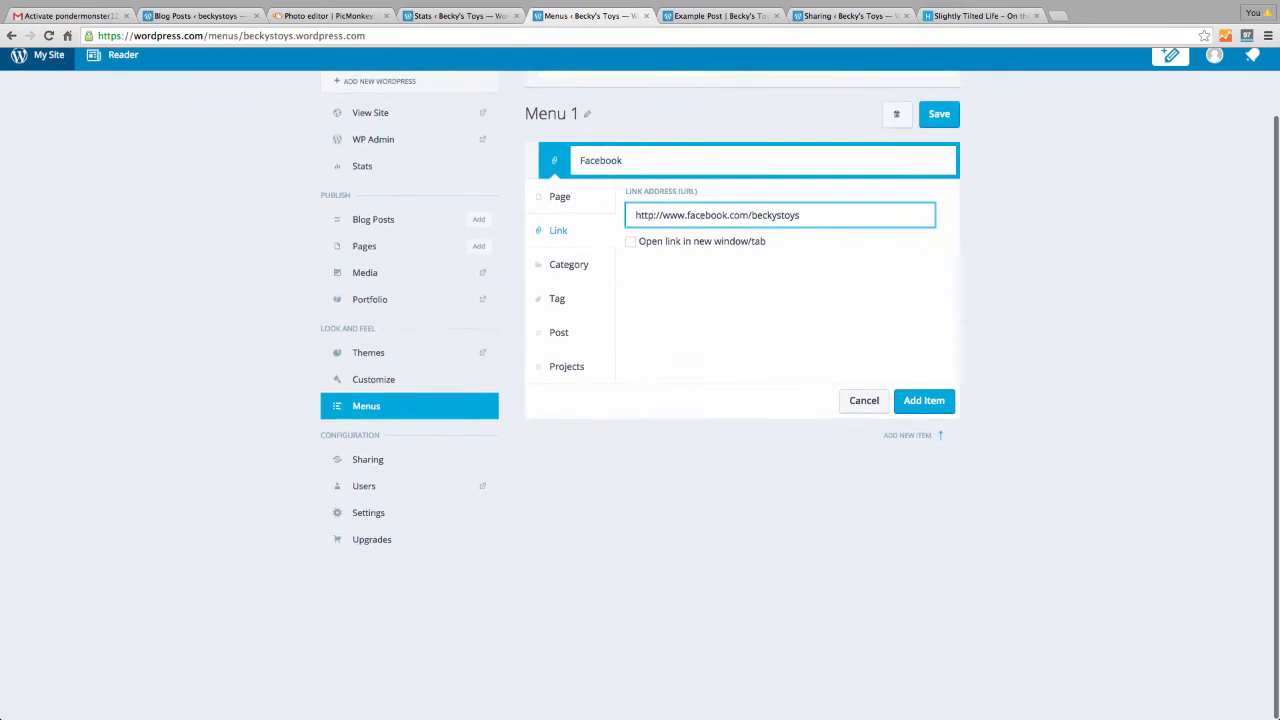
pyautogui.click(635, 245)
pyautogui.click(631, 243)
pyautogui.scroll(2, 757, 349)
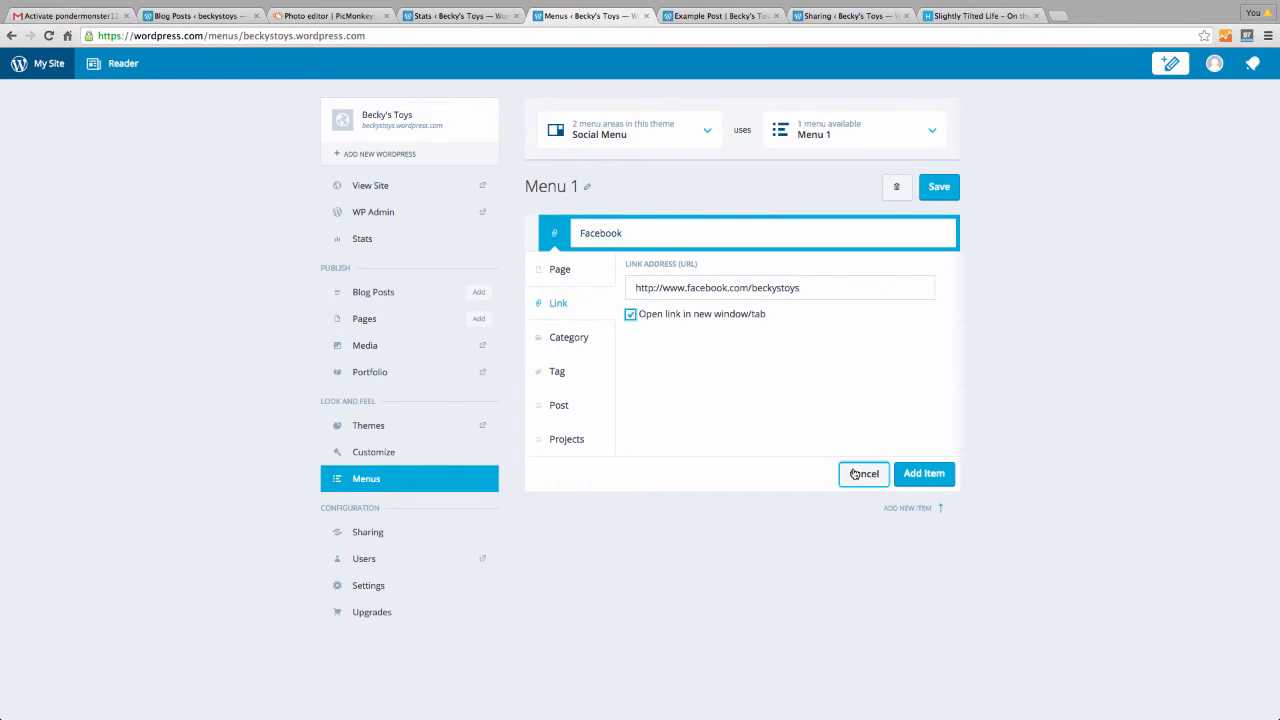
pyautogui.click(855, 473)
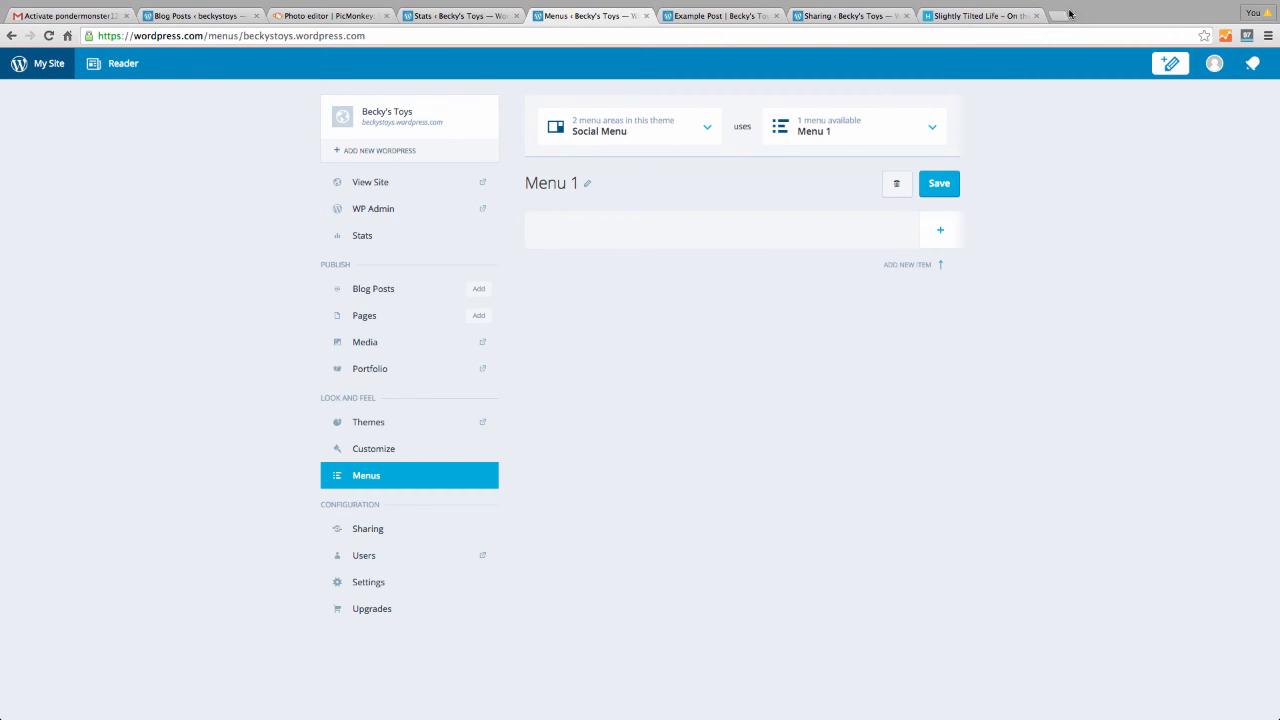
pyautogui.moveTo(1060, 712)
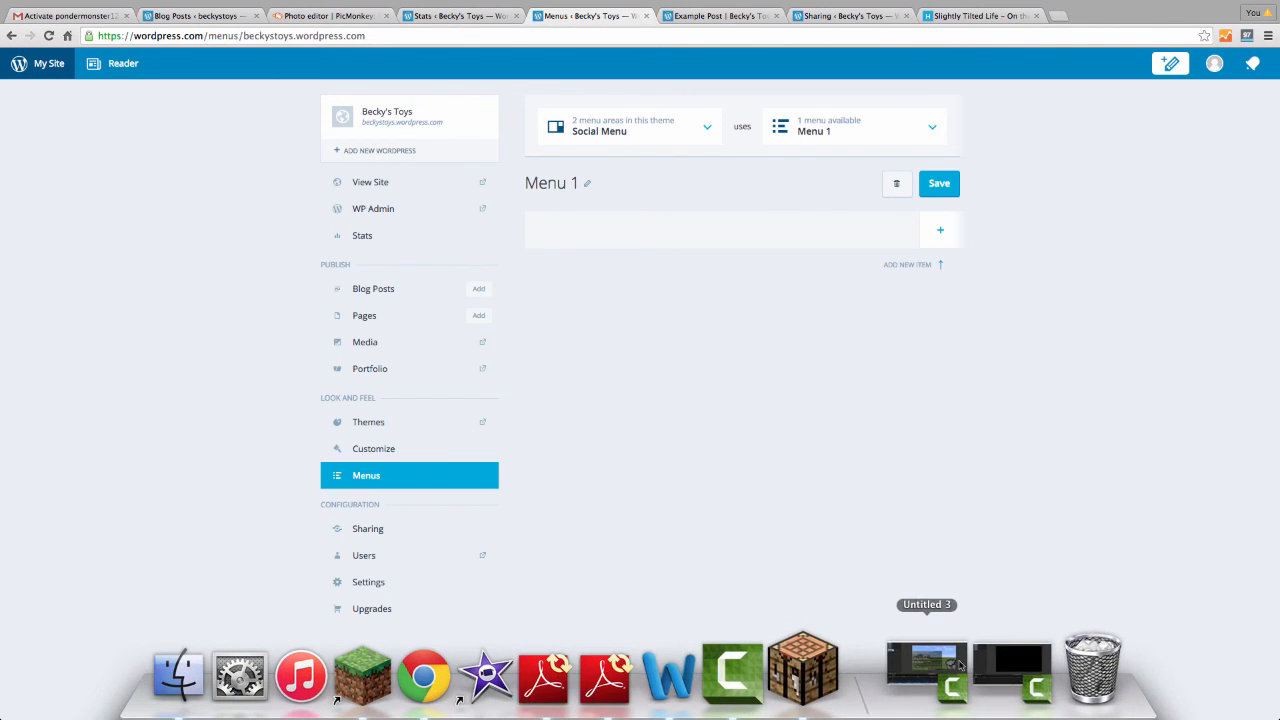
# Restore the minimized Camtasia 'Untitled 4' project window from the Dock, bringing it in front of the browser
pyautogui.click(960, 665)
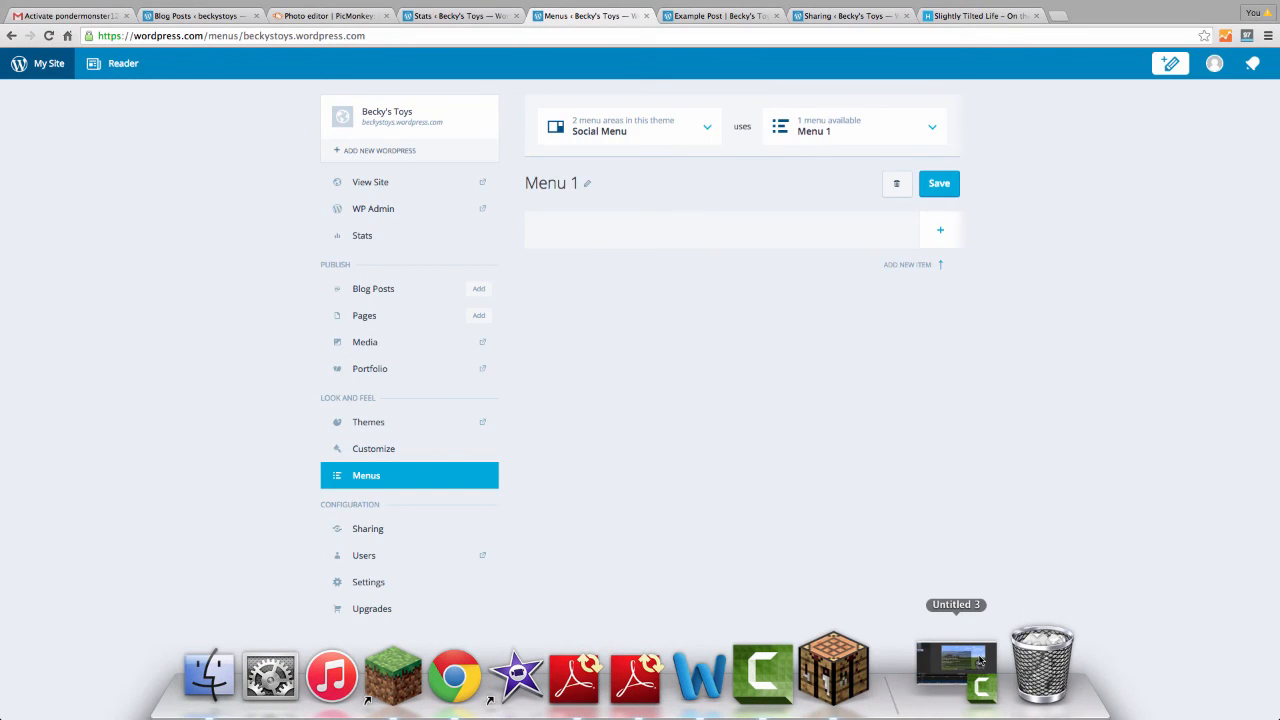
pyautogui.click(981, 661)
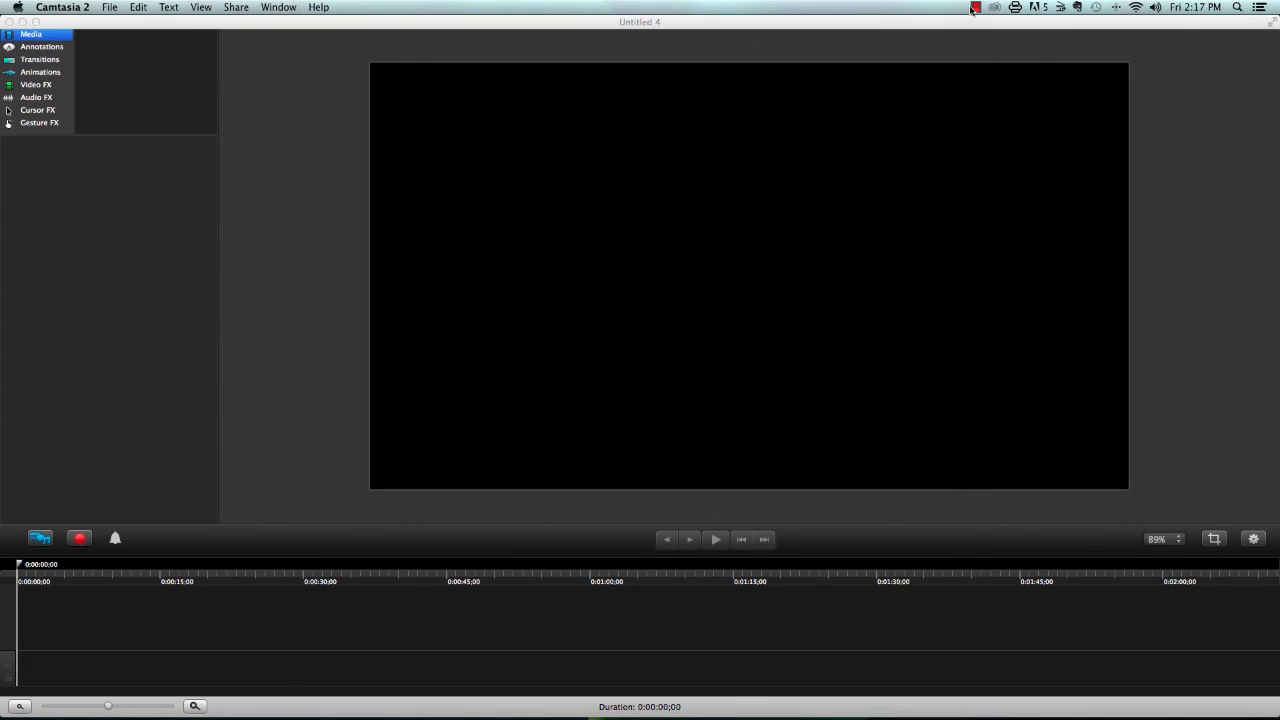